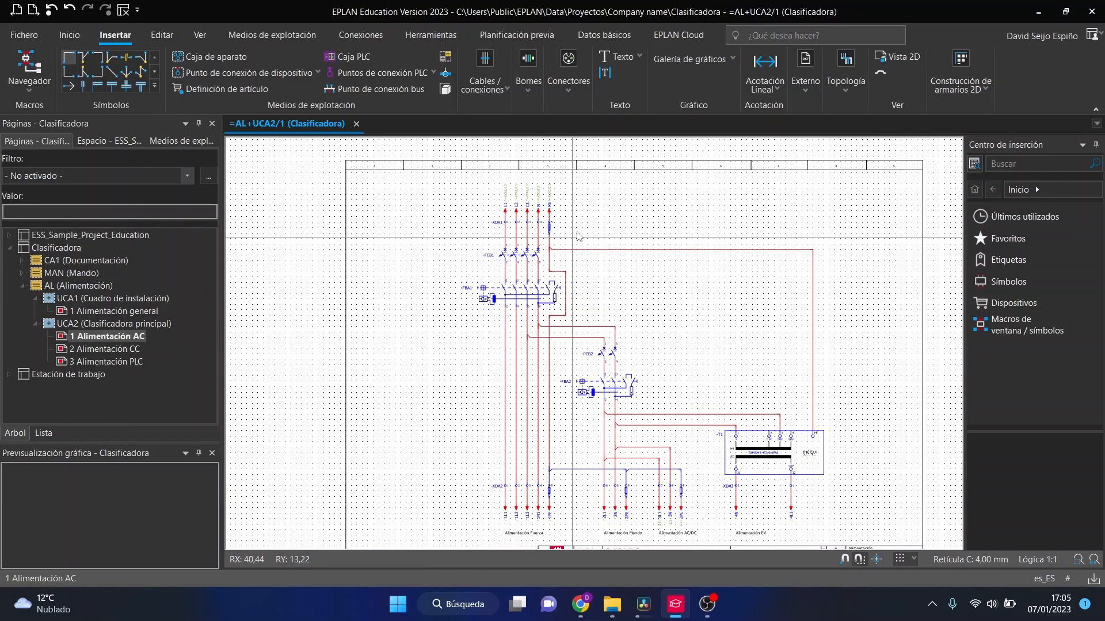
# Examine the incoming supply on the Alimentación AC page, from terminal strip -XDA1 down to circuit breaker -FCB1
pyautogui.scroll(4, 511, 204)
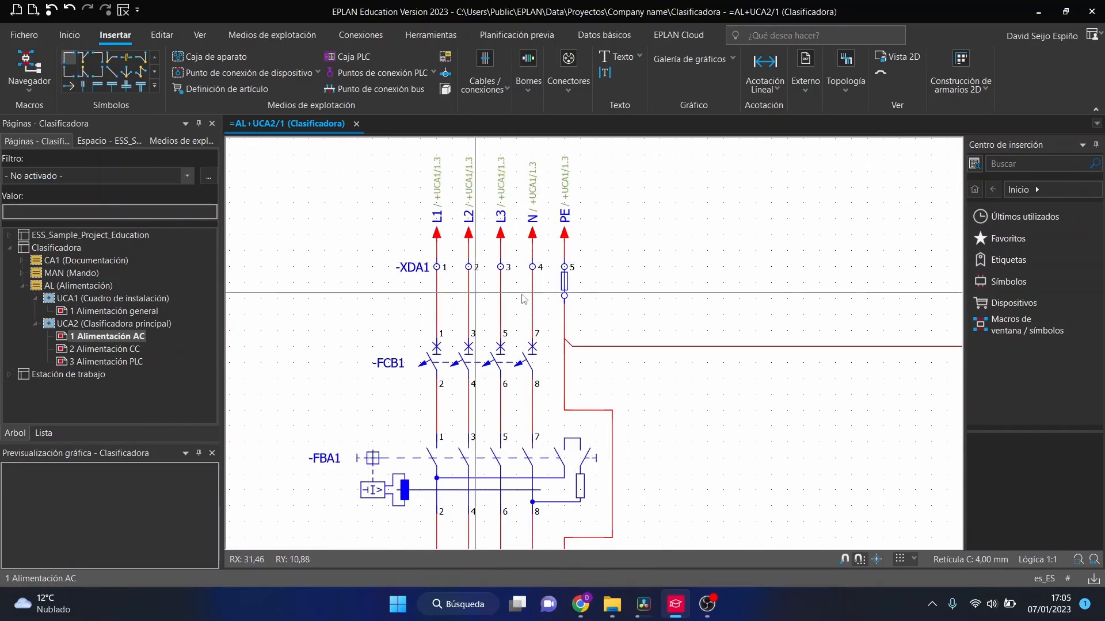
pyautogui.scroll(2, 572, 169)
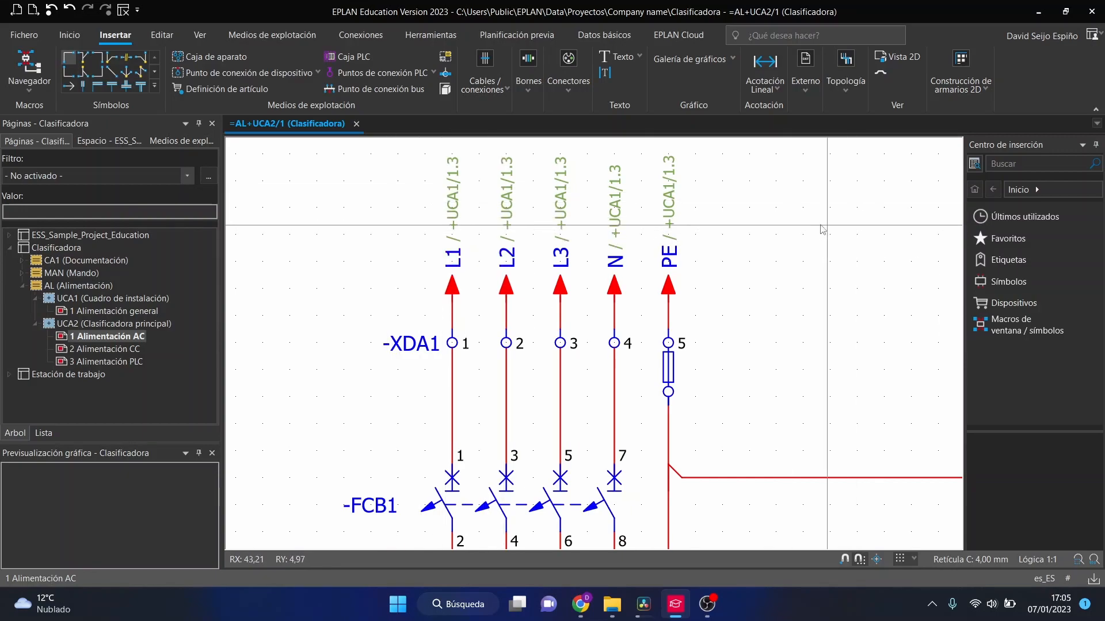
pyautogui.scroll(-1, 771, 259)
pyautogui.scroll(2, 759, 299)
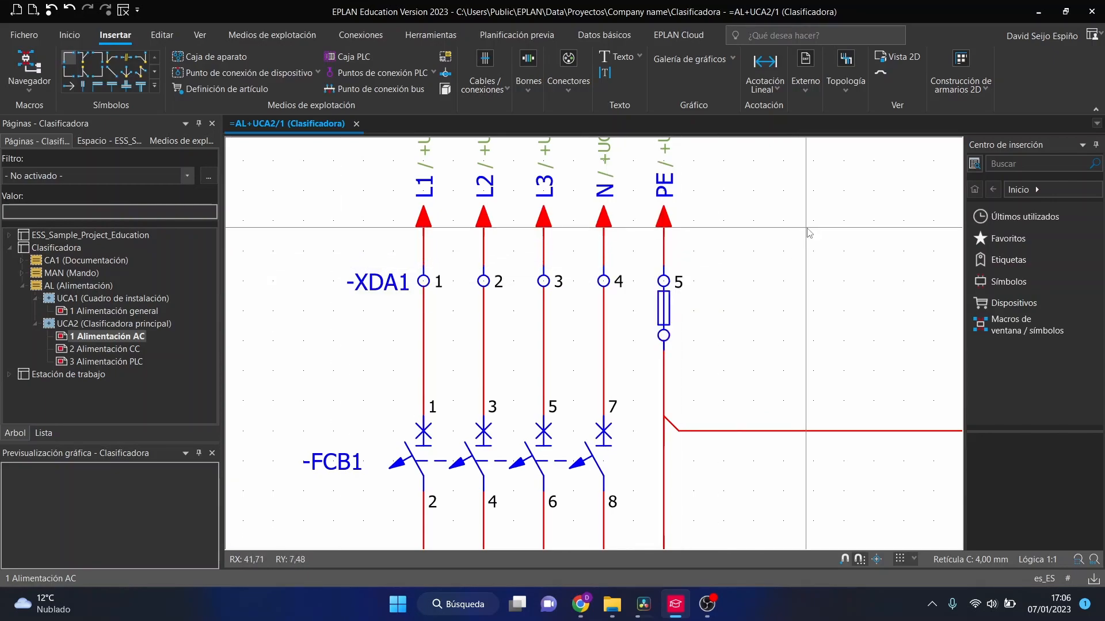
pyautogui.scroll(-3, 803, 208)
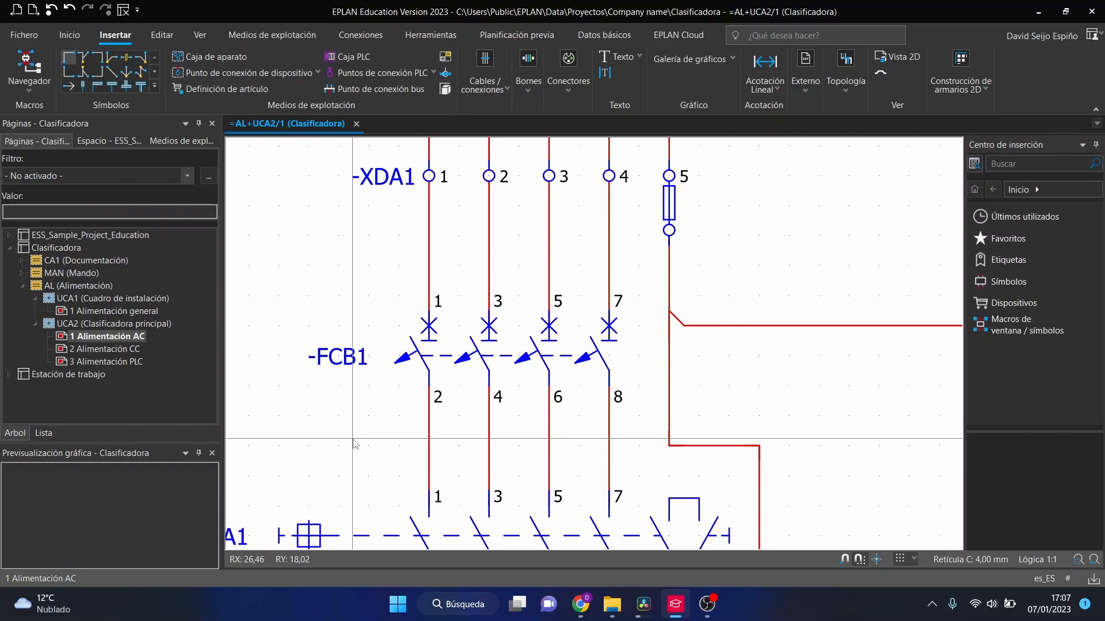
# Open the Alimentación general page and inspect the article and protection switch properties of circuit breaker -FCB1
pyautogui.click(105, 313)
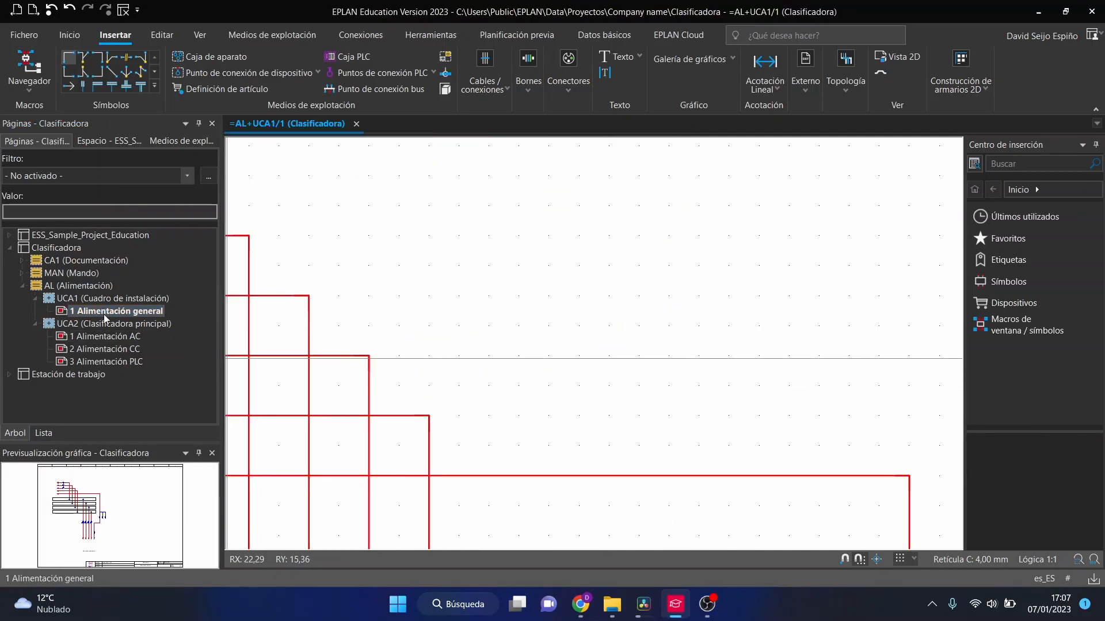
pyautogui.scroll(-5, 633, 241)
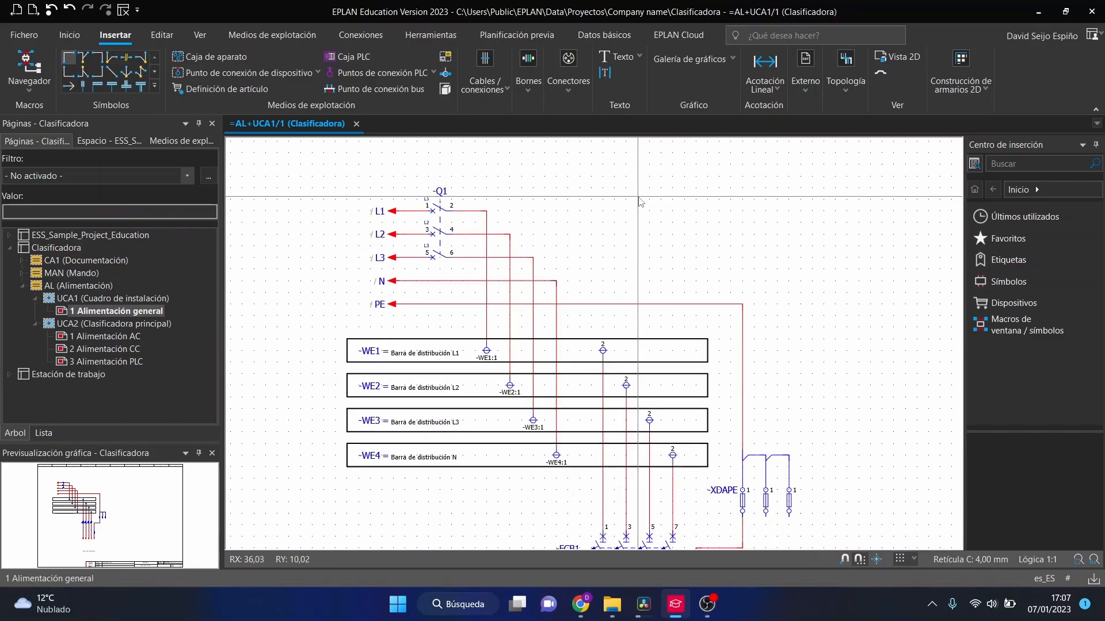
pyautogui.scroll(5, 628, 354)
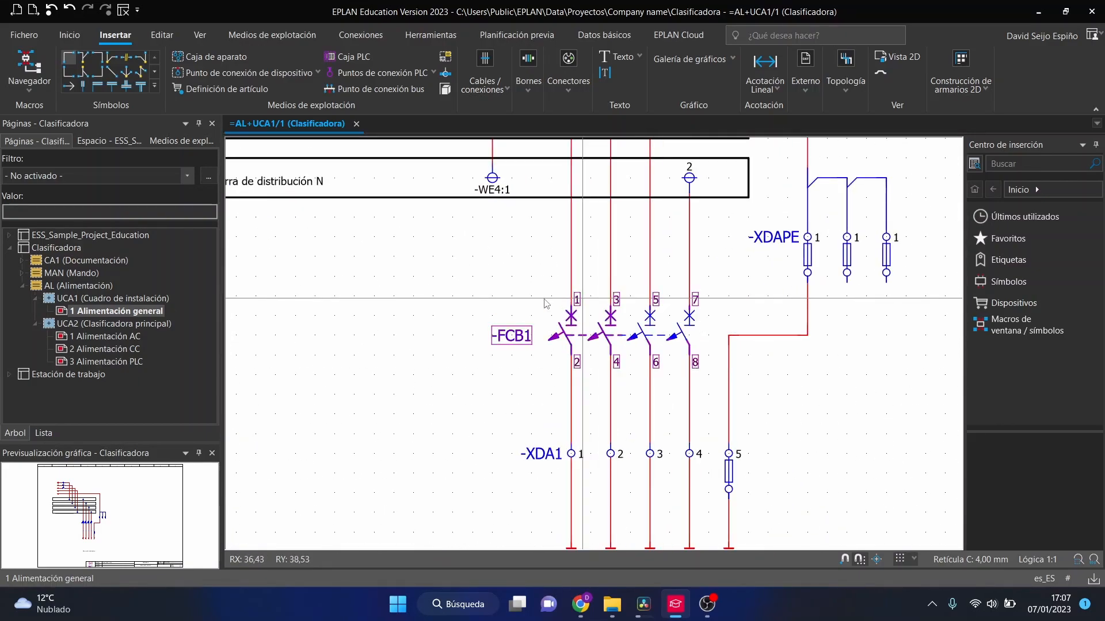
pyautogui.scroll(2, 670, 346)
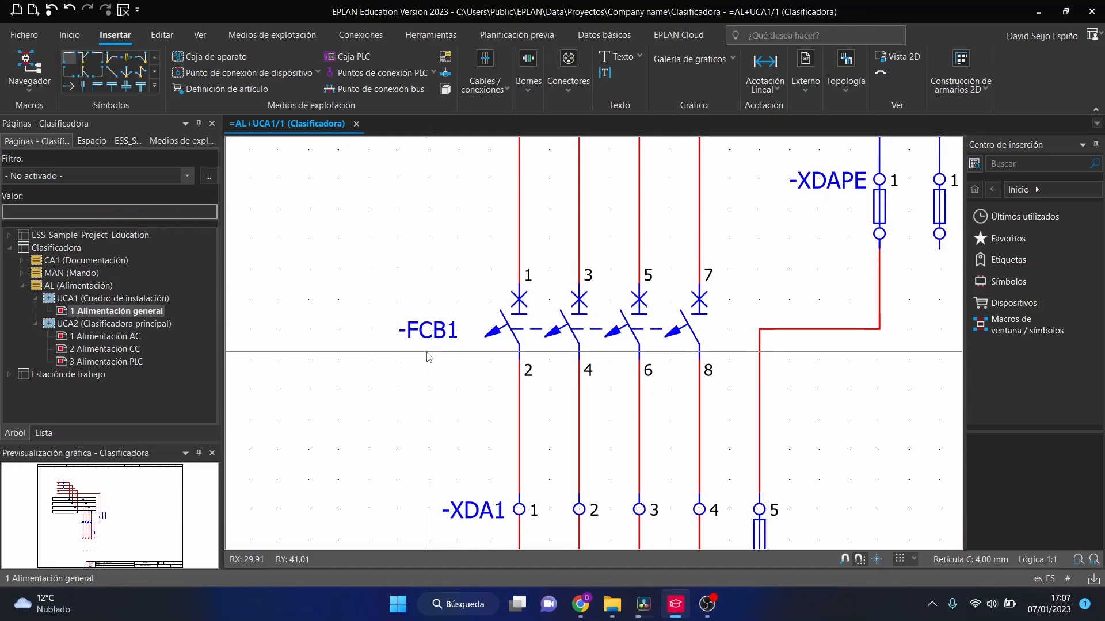
pyautogui.click(580, 332)
pyautogui.doubleClick(578, 327)
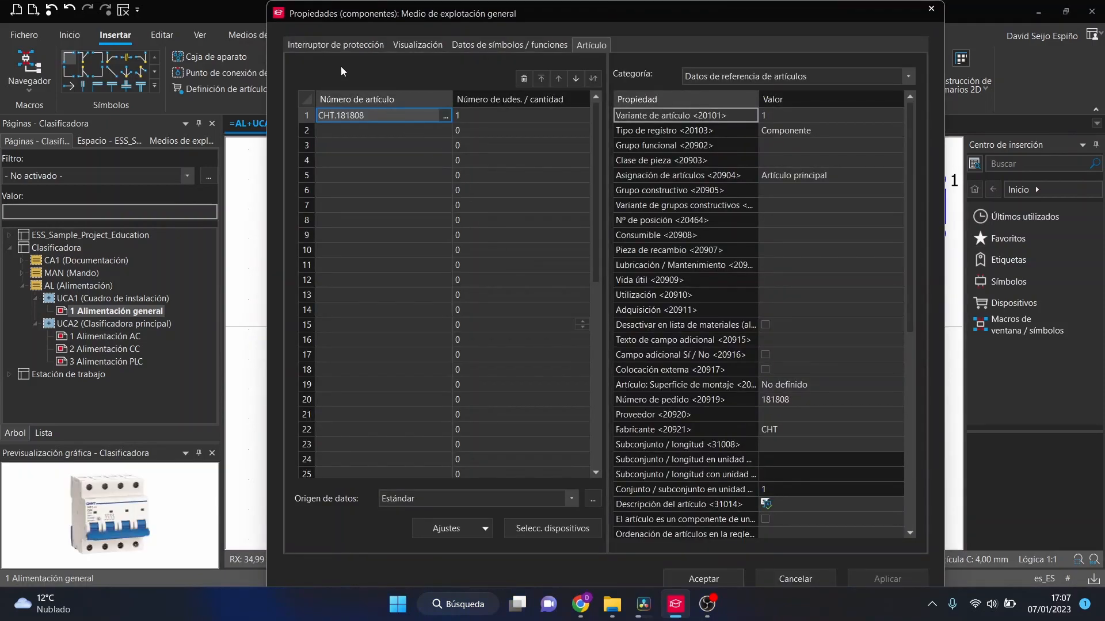
pyautogui.click(329, 45)
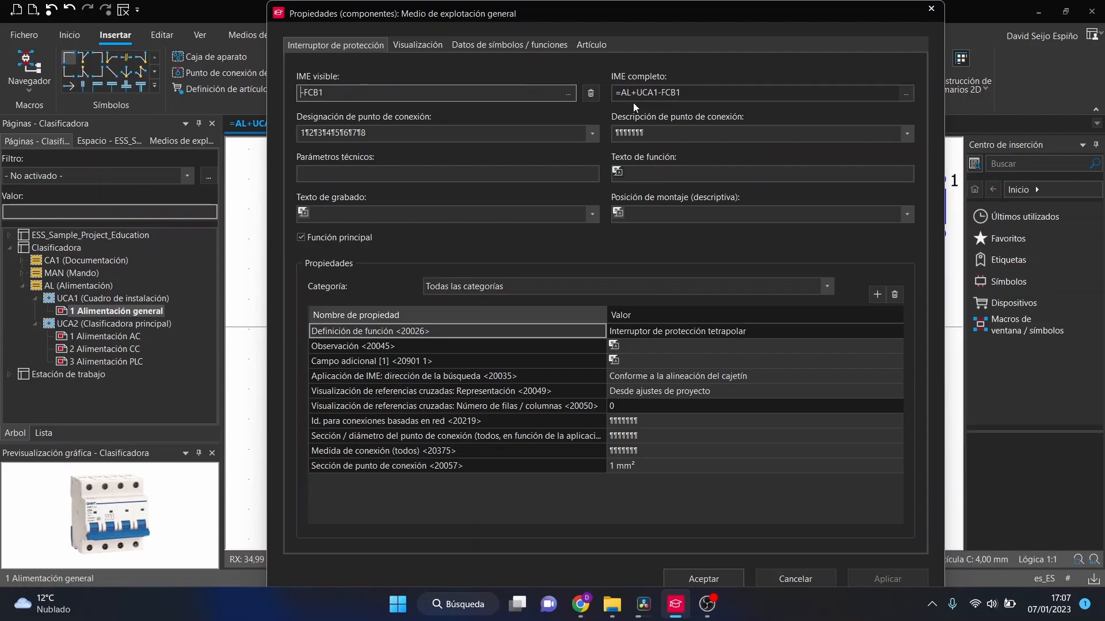
pyautogui.click(692, 577)
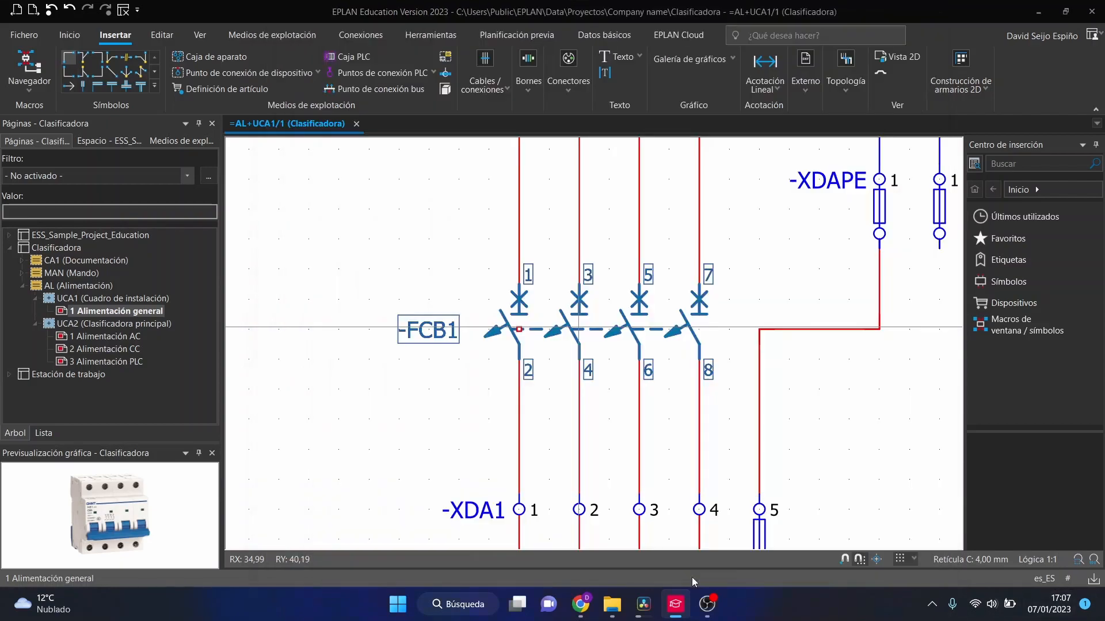
# Return to the Alimentación AC page and check the full device identifier of -FCB1, focusing on its location part
pyautogui.doubleClick(110, 336)
pyautogui.scroll(-5, 584, 373)
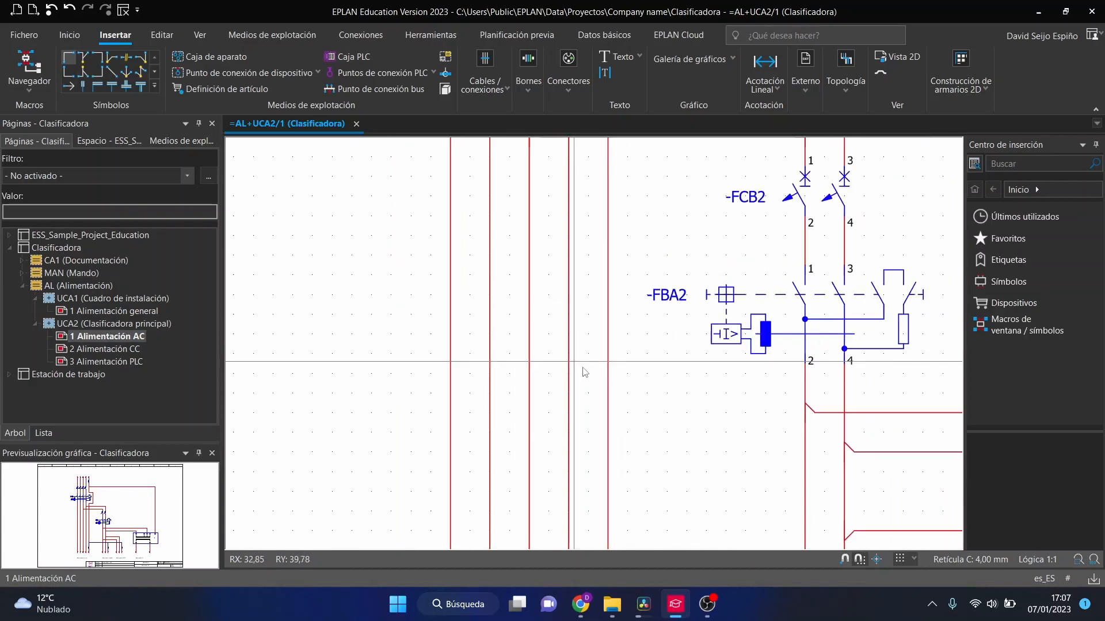
pyautogui.scroll(5, 571, 218)
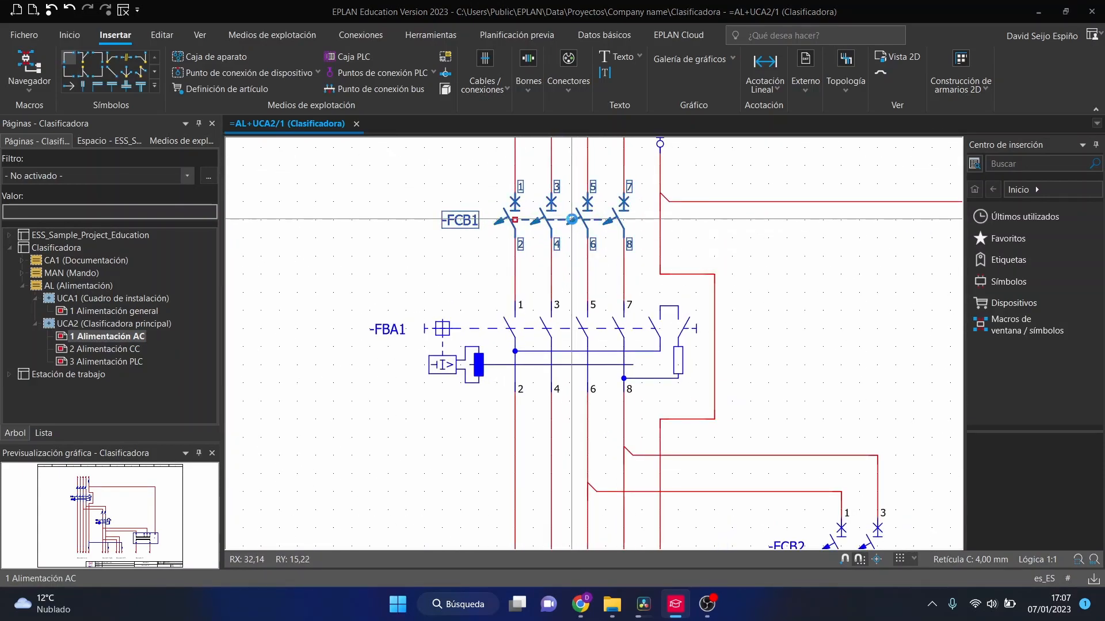
pyautogui.doubleClick(571, 219)
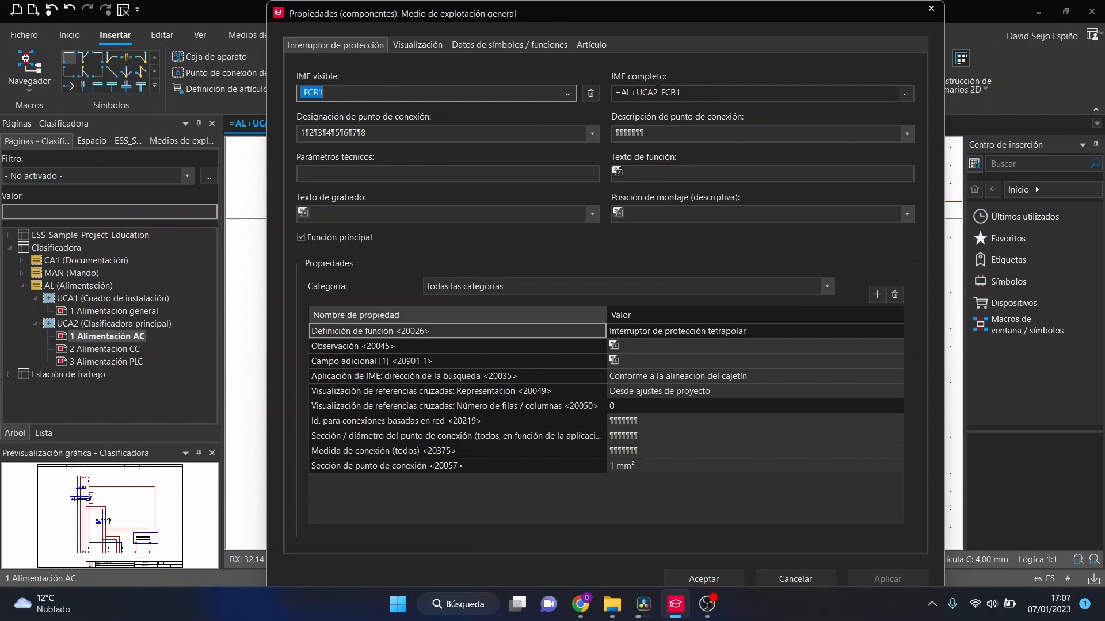
pyautogui.moveTo(631, 93); pyautogui.dragTo(658, 92)
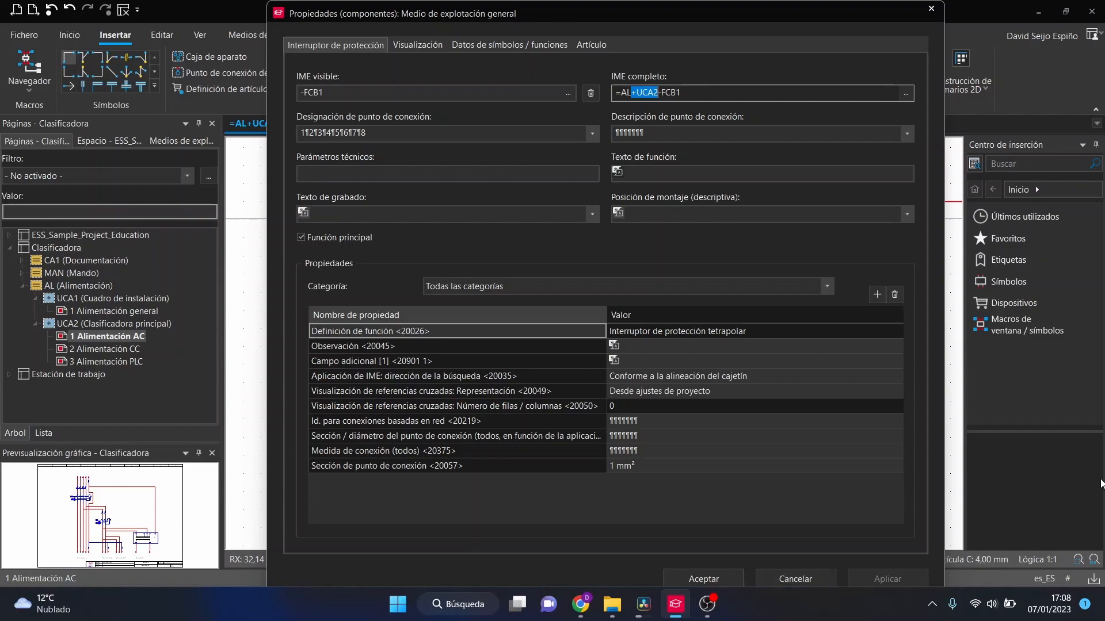
pyautogui.click(798, 579)
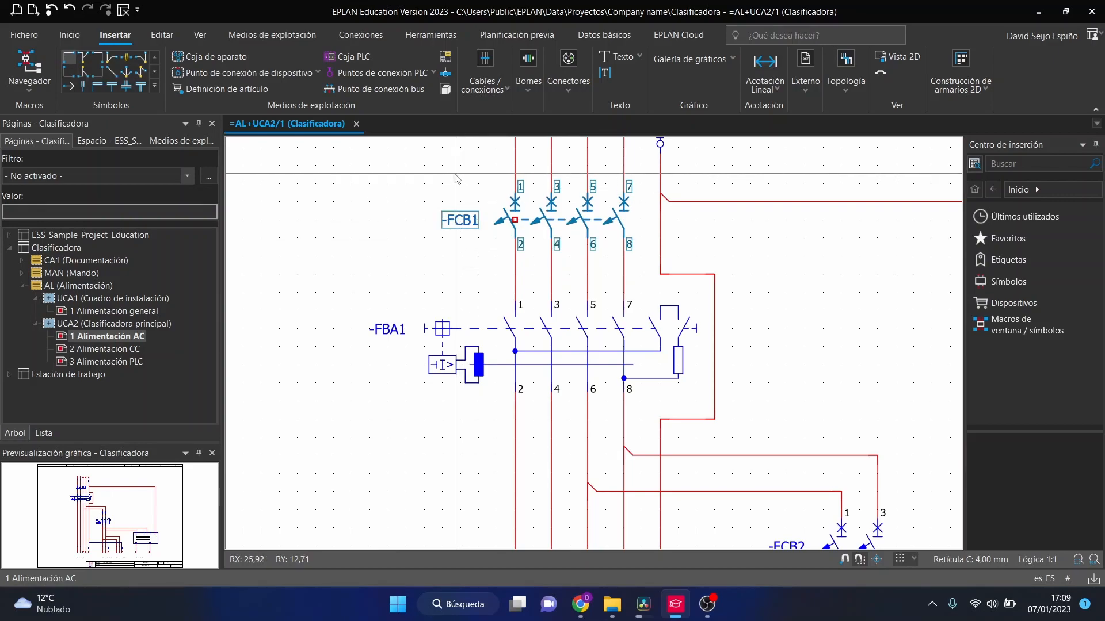
# Examine residual current device -FBA1 and the branch feeding -FCB2 and -FBA2 on the Alimentación AC page
pyautogui.scroll(-3, 457, 178)
pyautogui.scroll(4, 428, 270)
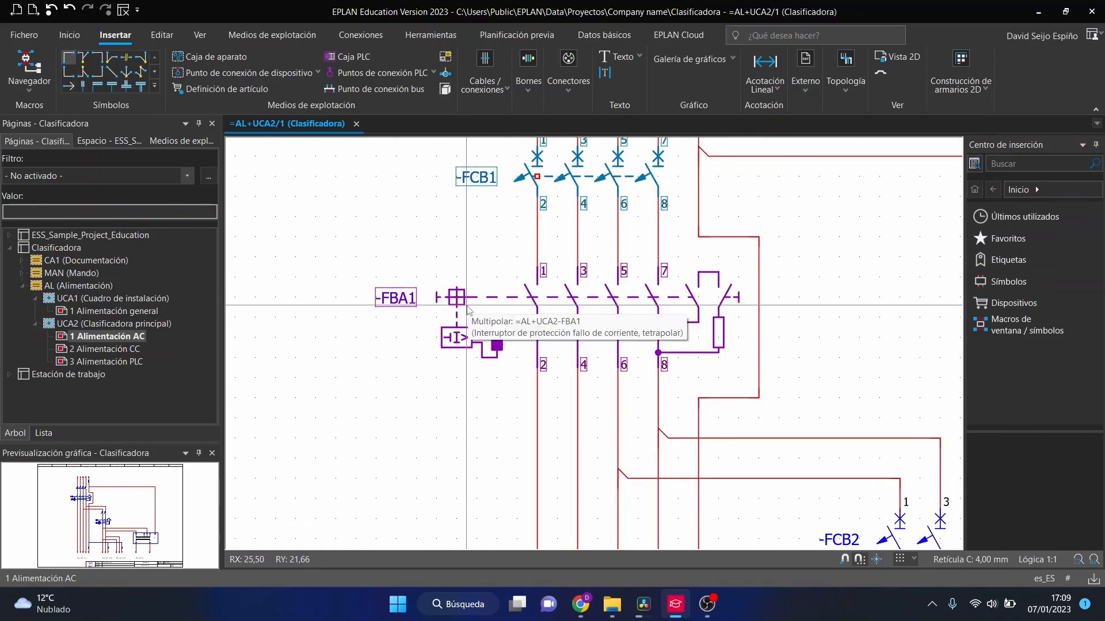
pyautogui.click(351, 227)
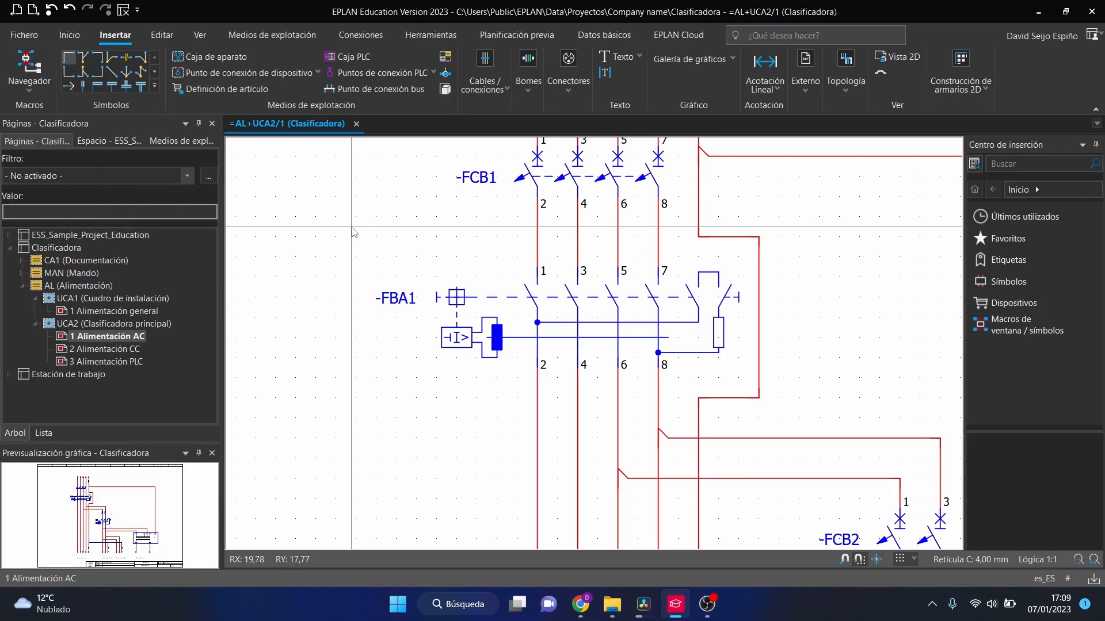
pyautogui.scroll(-2, 824, 191)
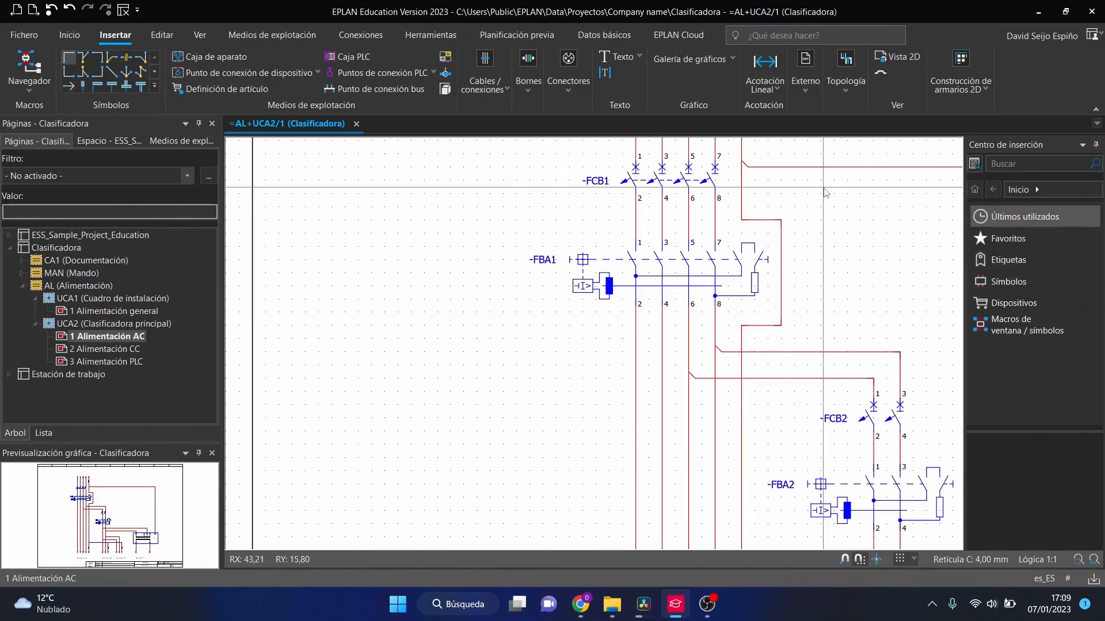
pyautogui.scroll(-2, 823, 188)
pyautogui.scroll(-2, 578, 300)
pyautogui.scroll(3, 874, 400)
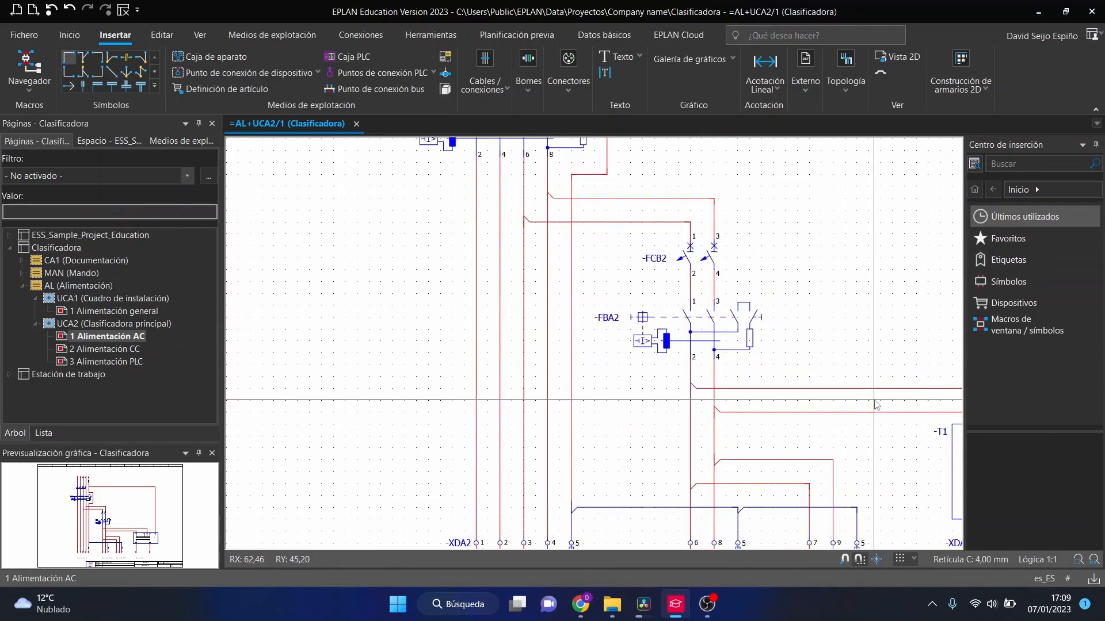
# Examine the outgoing terminals of -XDA2 and the Alimentación Fuerza, Mando and AC/DC supply lines
pyautogui.scroll(-1, 845, 316)
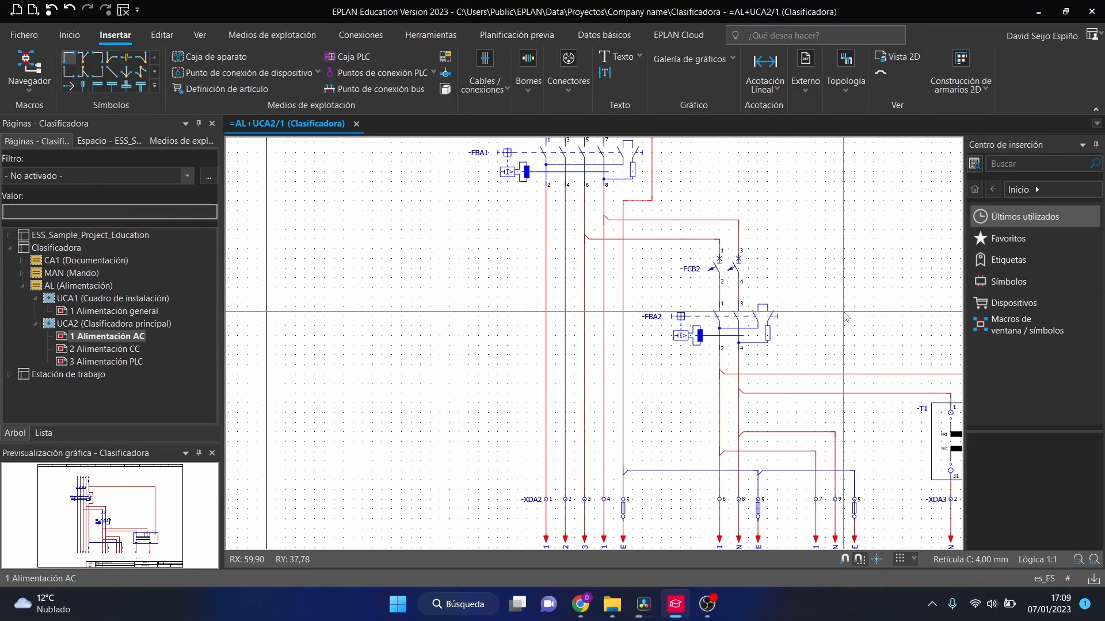
pyautogui.scroll(-2, 563, 304)
pyautogui.scroll(-2, 564, 299)
pyautogui.scroll(5, 579, 418)
pyautogui.scroll(-3, 510, 407)
pyautogui.scroll(2, 598, 402)
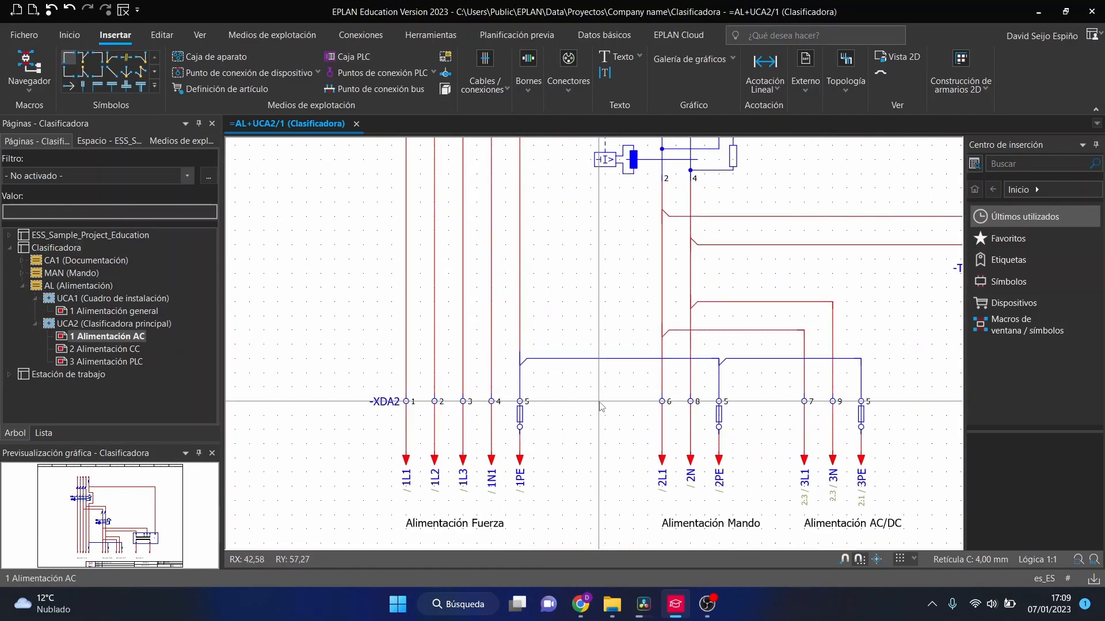
pyautogui.scroll(1, 464, 427)
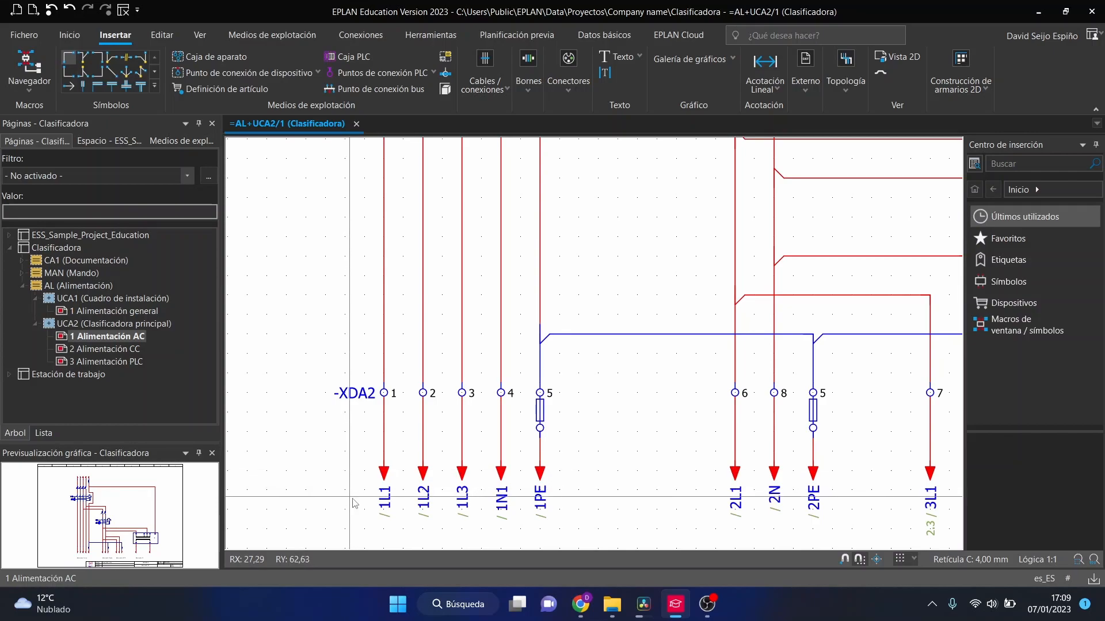
pyautogui.scroll(-2, 423, 403)
pyautogui.scroll(2, 420, 479)
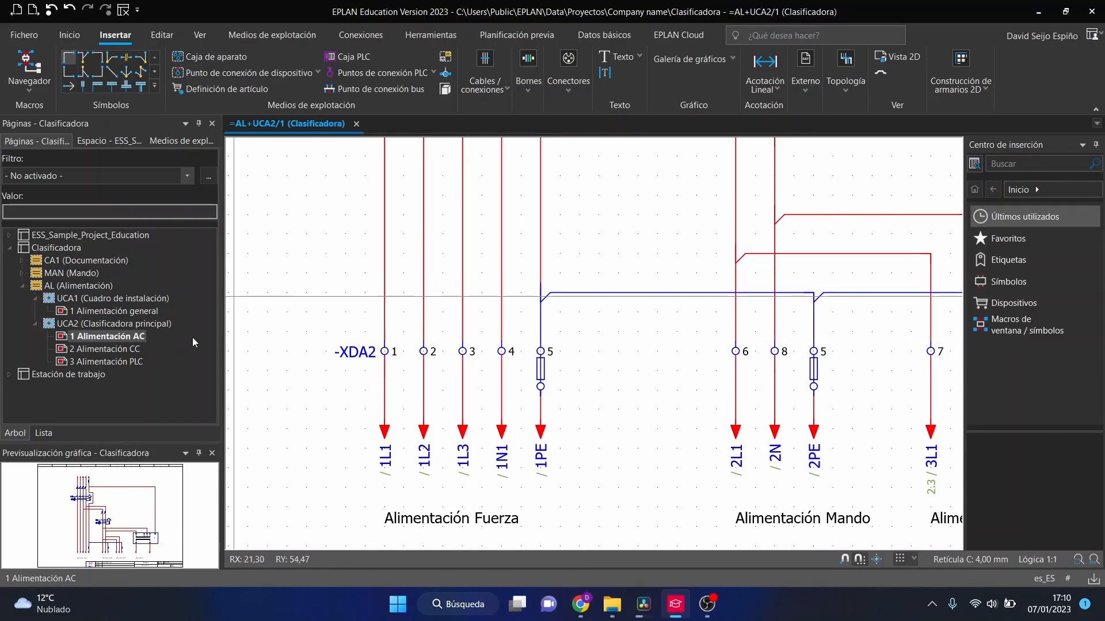
pyautogui.scroll(-5, 508, 397)
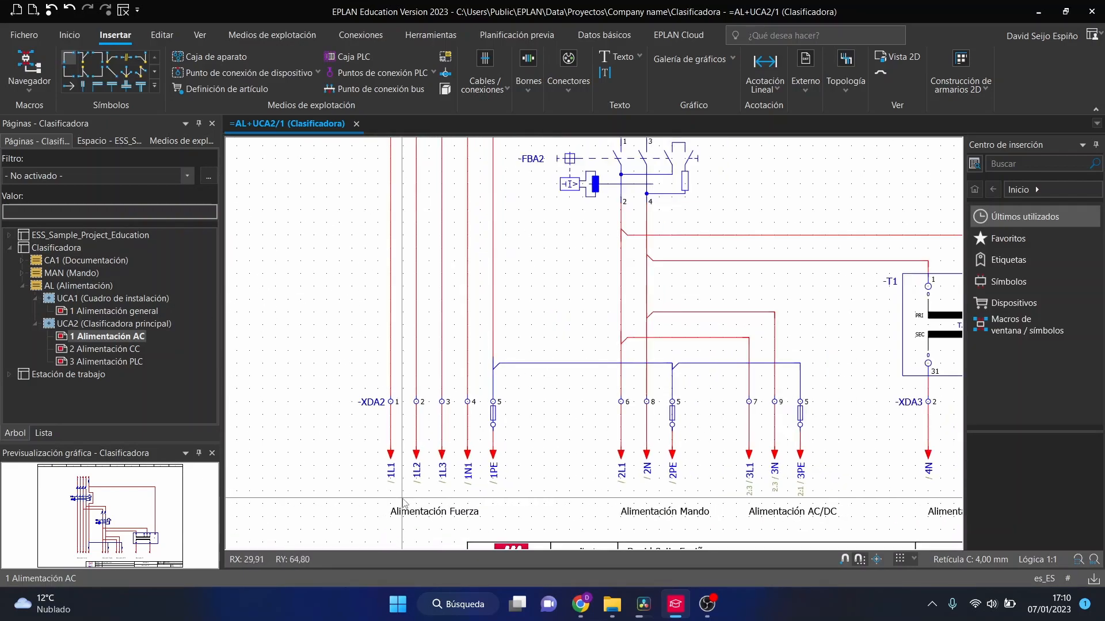
# Compare the symbol of breaker -FCB2 with the four-pole symbol of breaker -FCB1
pyautogui.scroll(5, 446, 417)
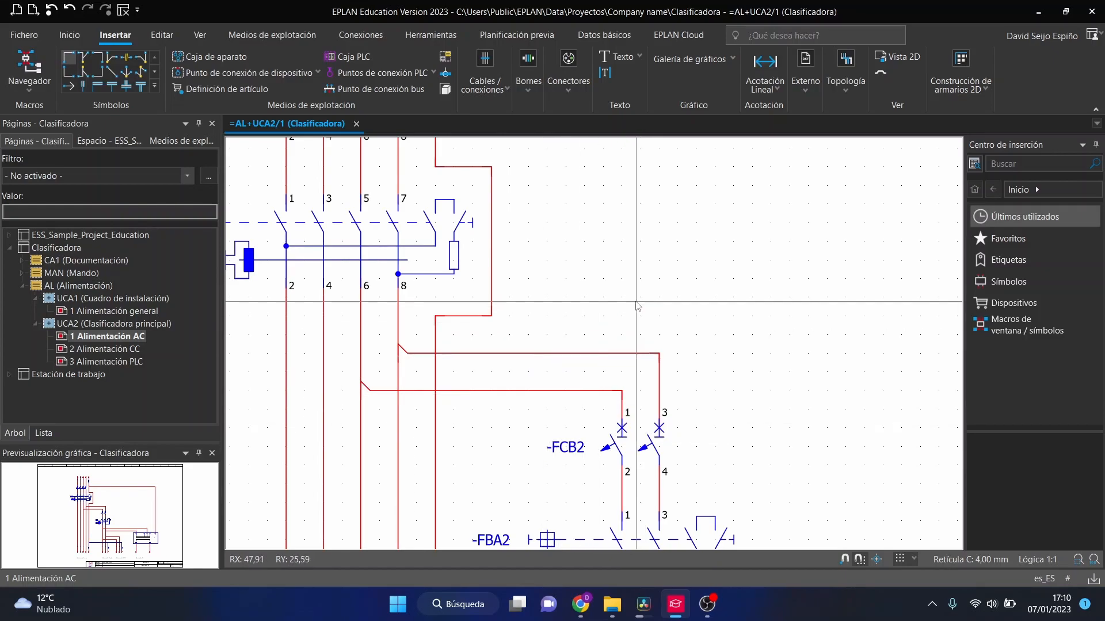
pyautogui.scroll(-2, 544, 299)
pyautogui.scroll(5, 429, 441)
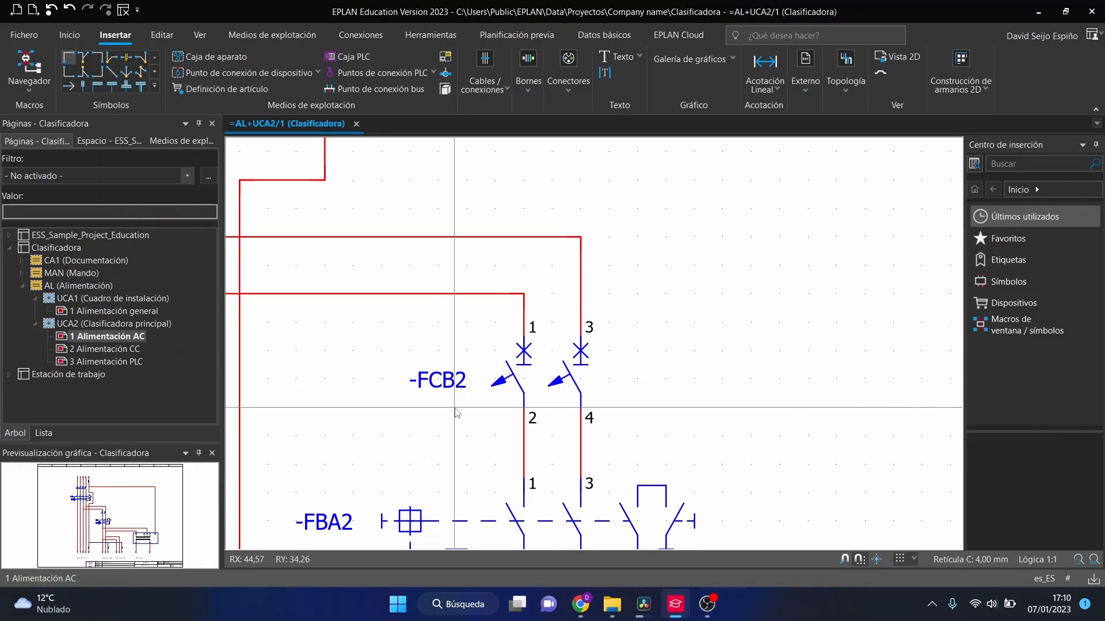
pyautogui.scroll(-3, 576, 419)
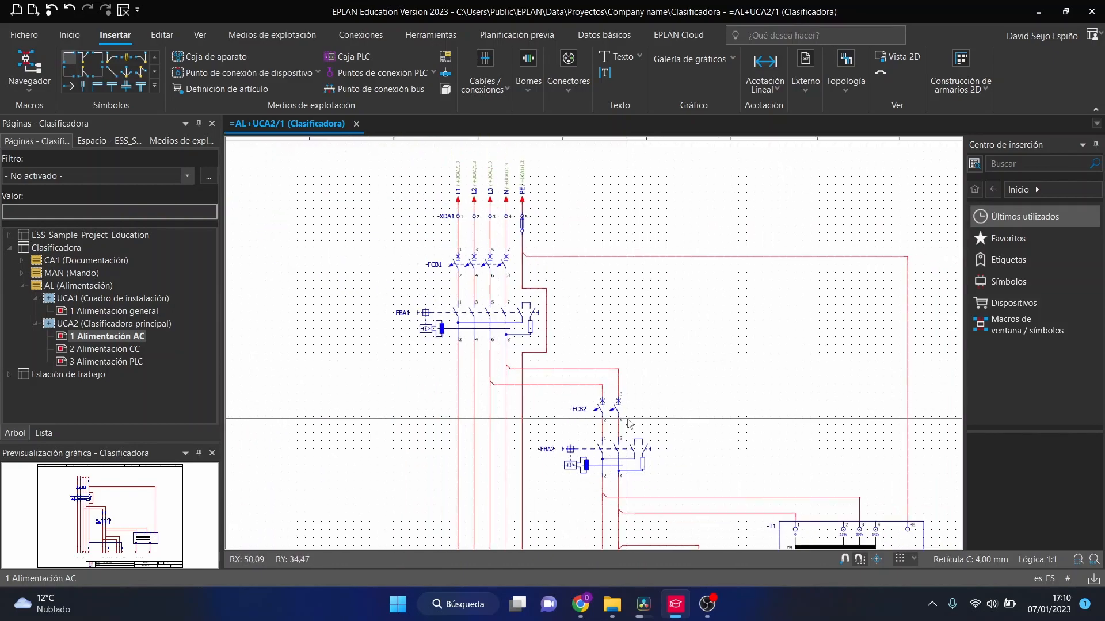
pyautogui.scroll(3, 455, 282)
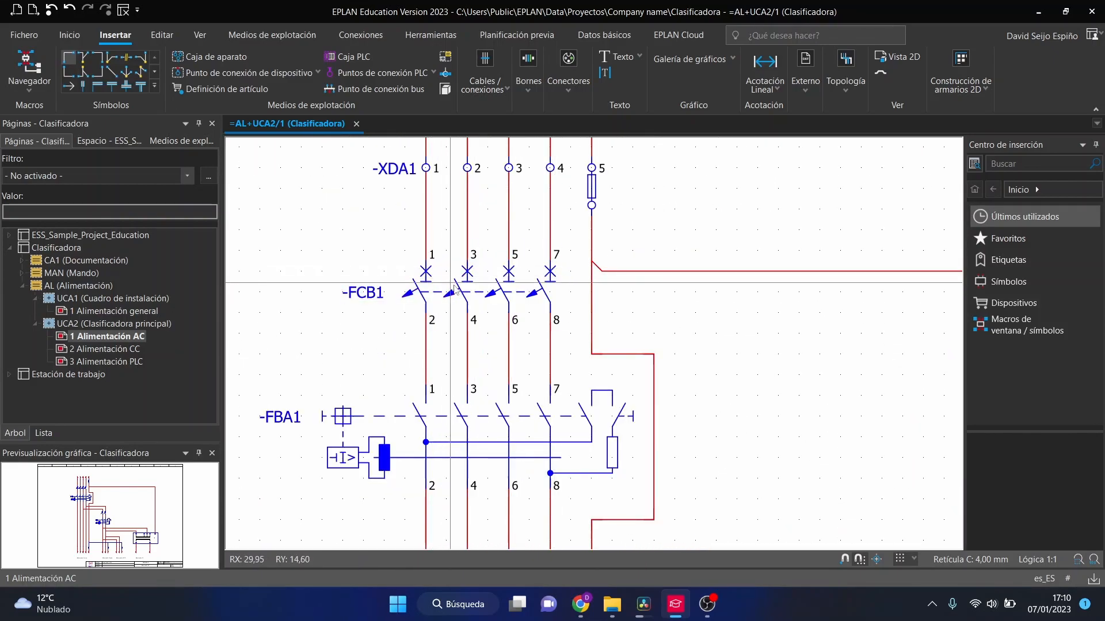
pyautogui.scroll(2, 454, 289)
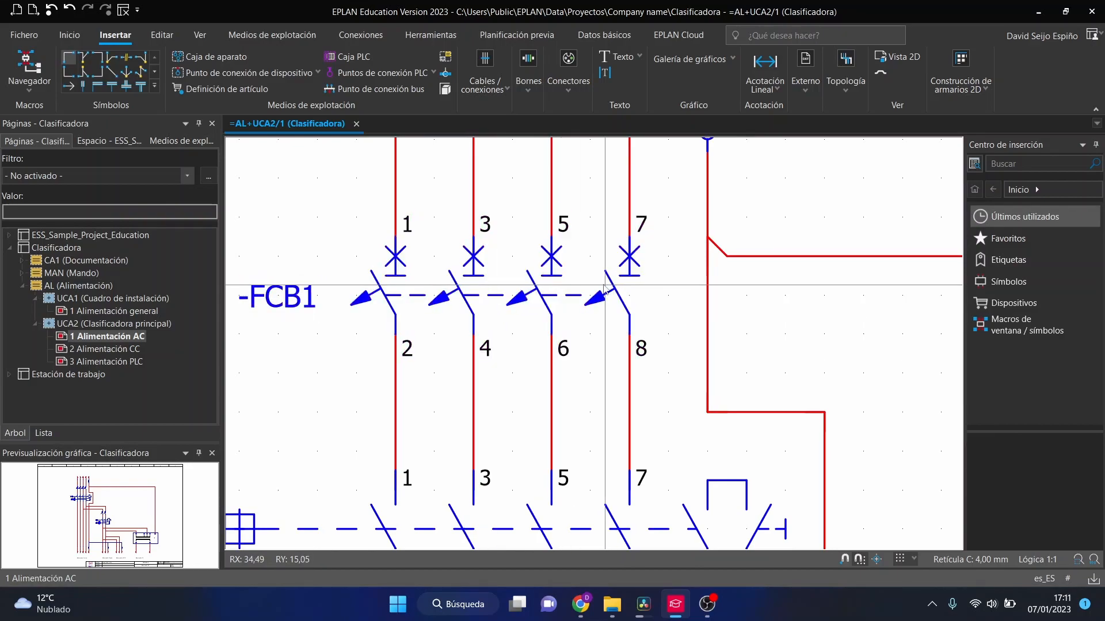
pyautogui.click(468, 299)
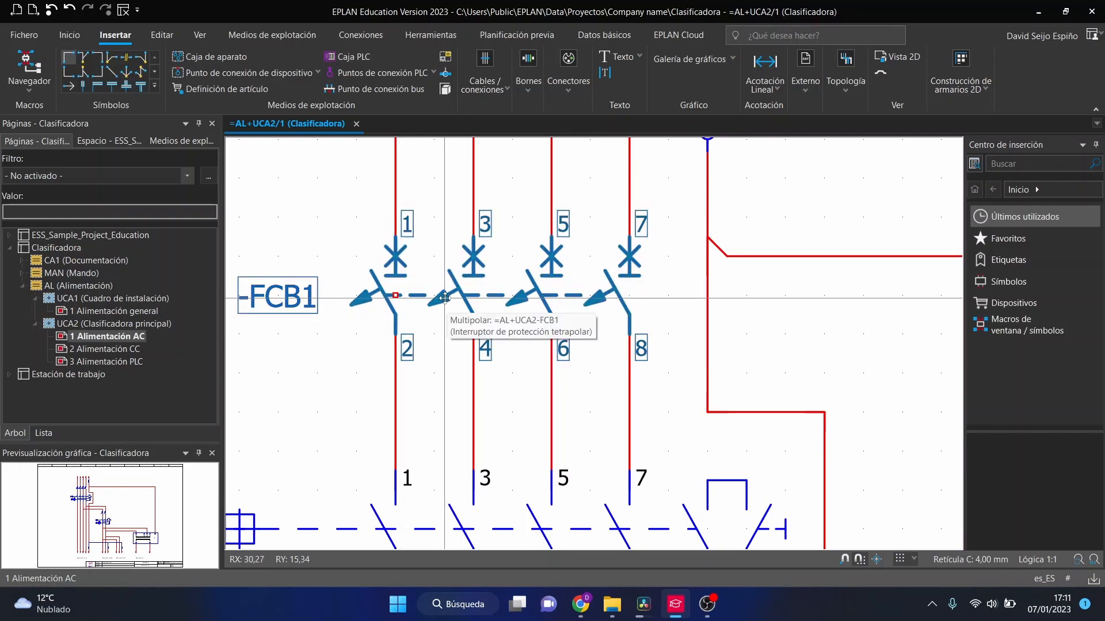
pyautogui.scroll(-5, 444, 298)
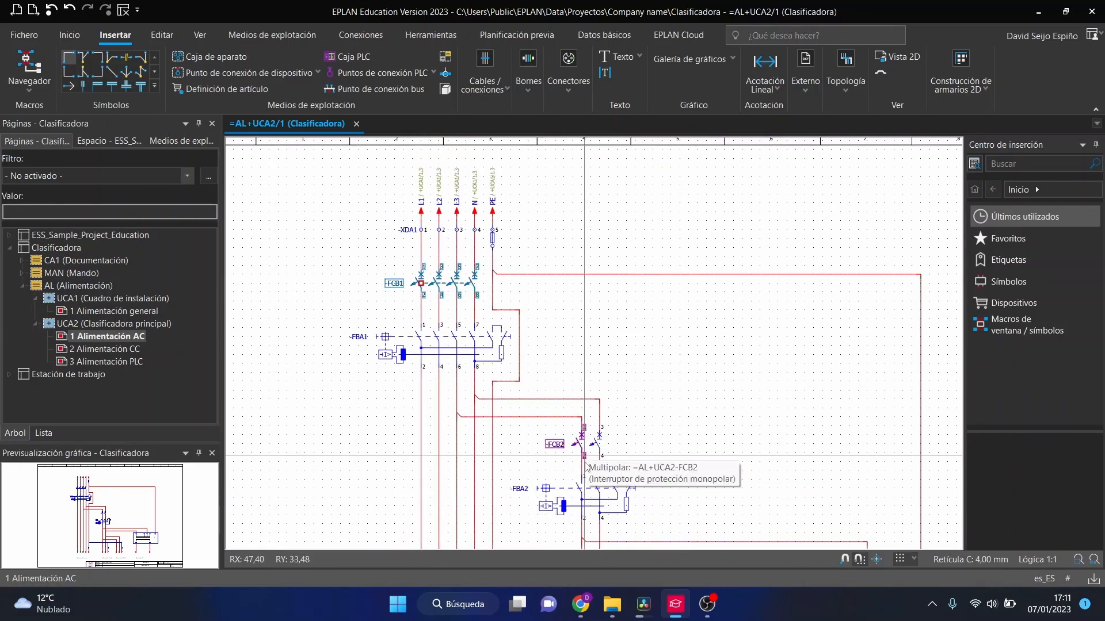
# Move the second pole of breaker -FCB2 (connections 3 and 4) off its wire and back into place
pyautogui.scroll(3, 582, 451)
pyautogui.scroll(-2, 576, 414)
pyautogui.scroll(5, 570, 380)
pyautogui.scroll(1, 569, 373)
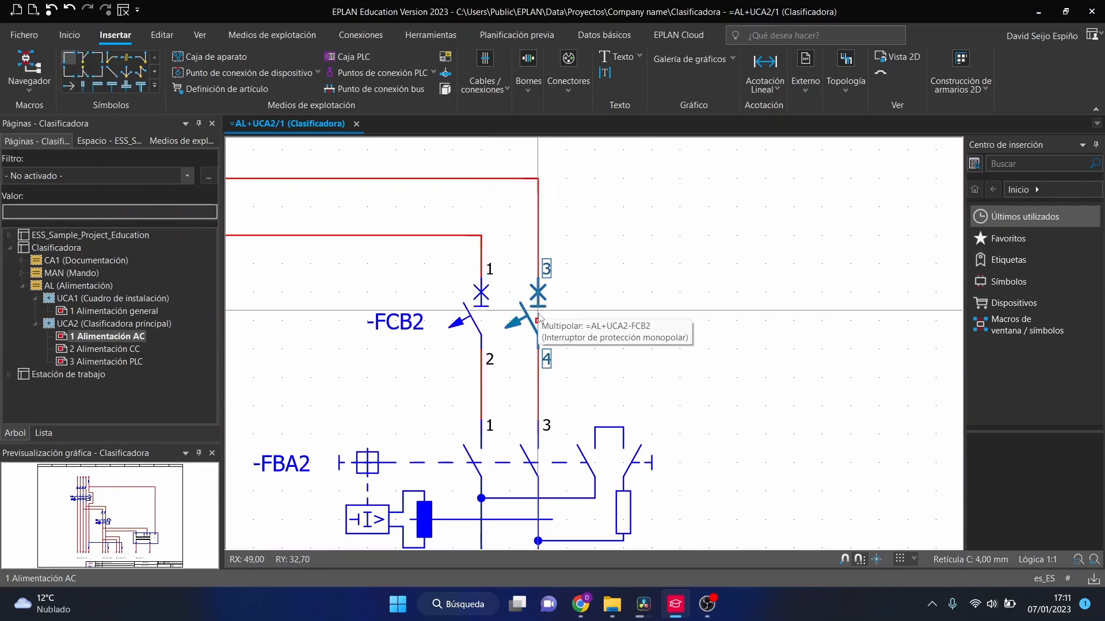
pyautogui.moveTo(537, 311); pyautogui.dragTo(623, 311)
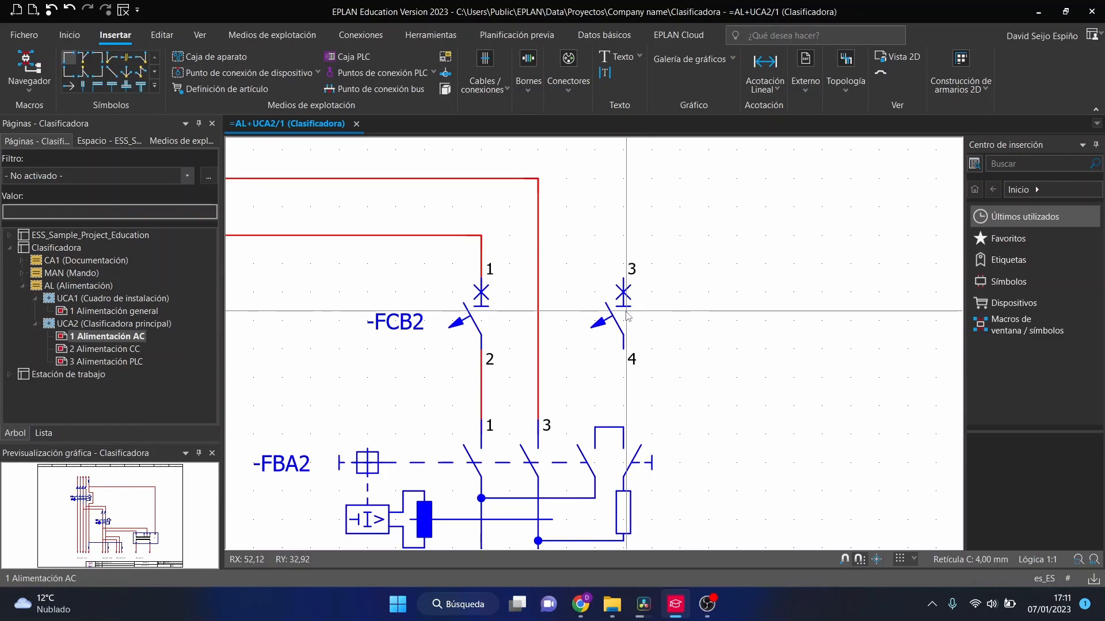
pyautogui.moveTo(624, 323); pyautogui.dragTo(538, 323)
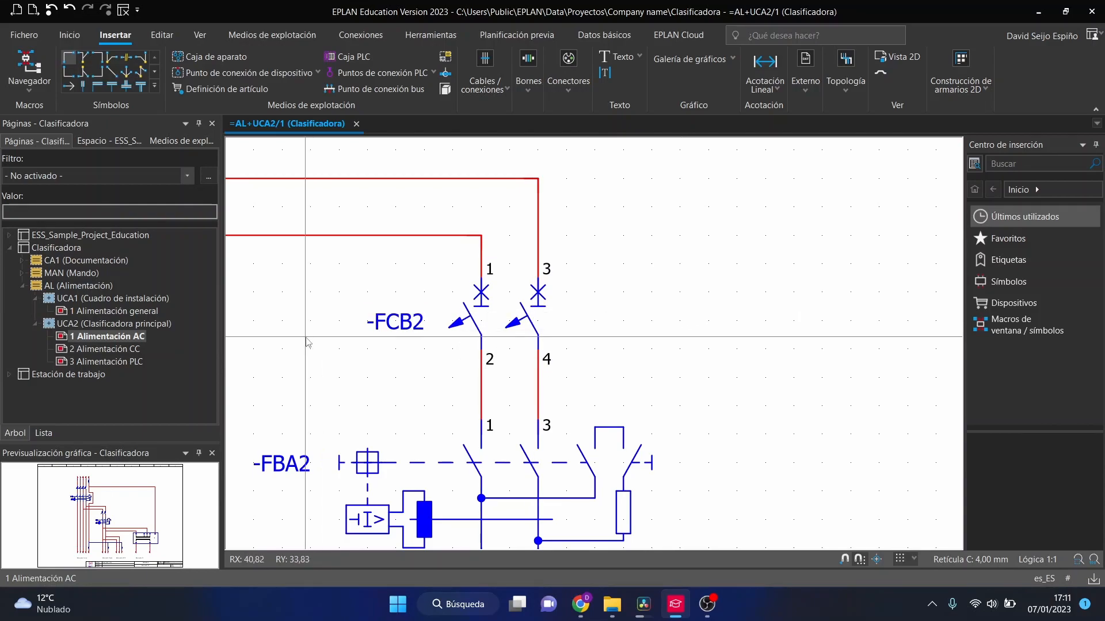
# Locate breaker -FCB2 under UCA2 (Clasificadora principal) in the Clasificadora device tree and magnify its entries
pyautogui.click(177, 142)
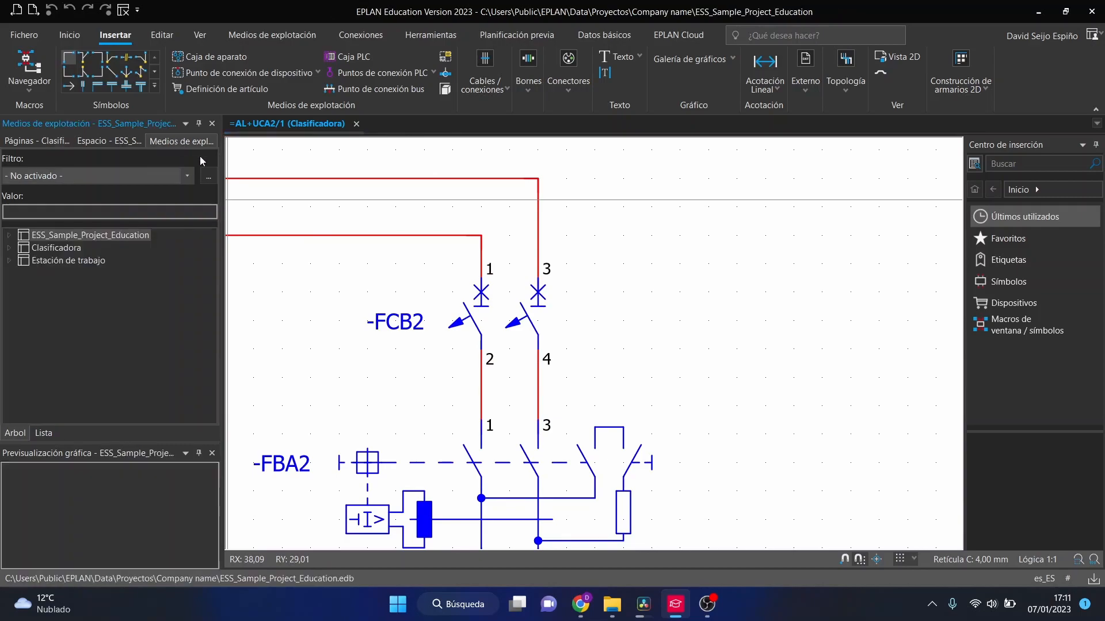
pyautogui.click(466, 325)
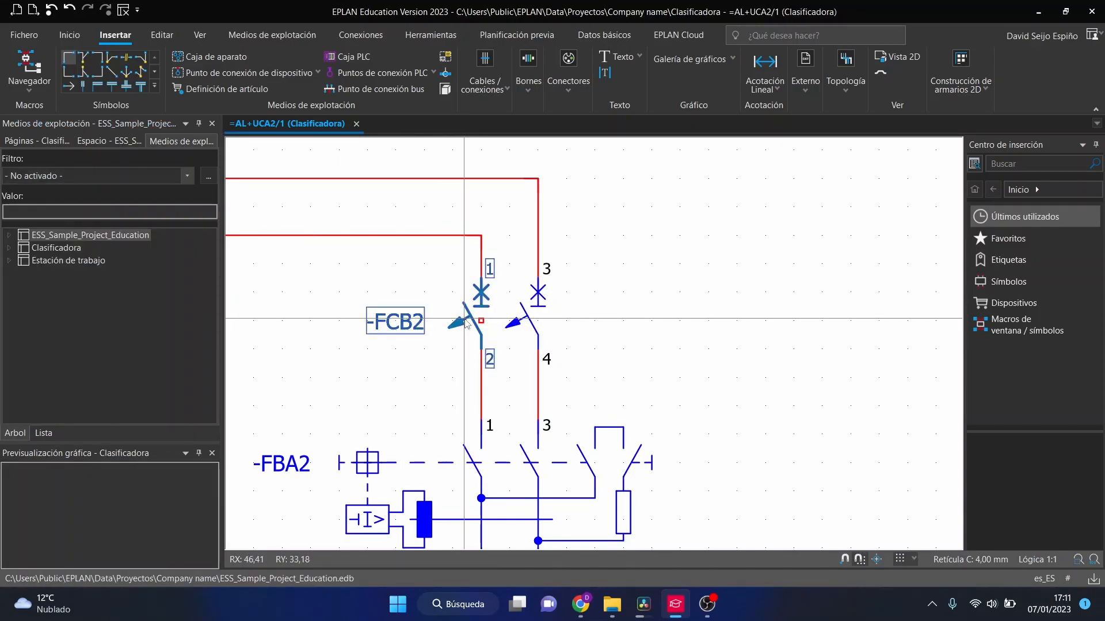
pyautogui.scroll(-2, 125, 359)
pyautogui.scroll(2, 125, 359)
pyautogui.scroll(-2, 121, 337)
pyautogui.press('super+plus')
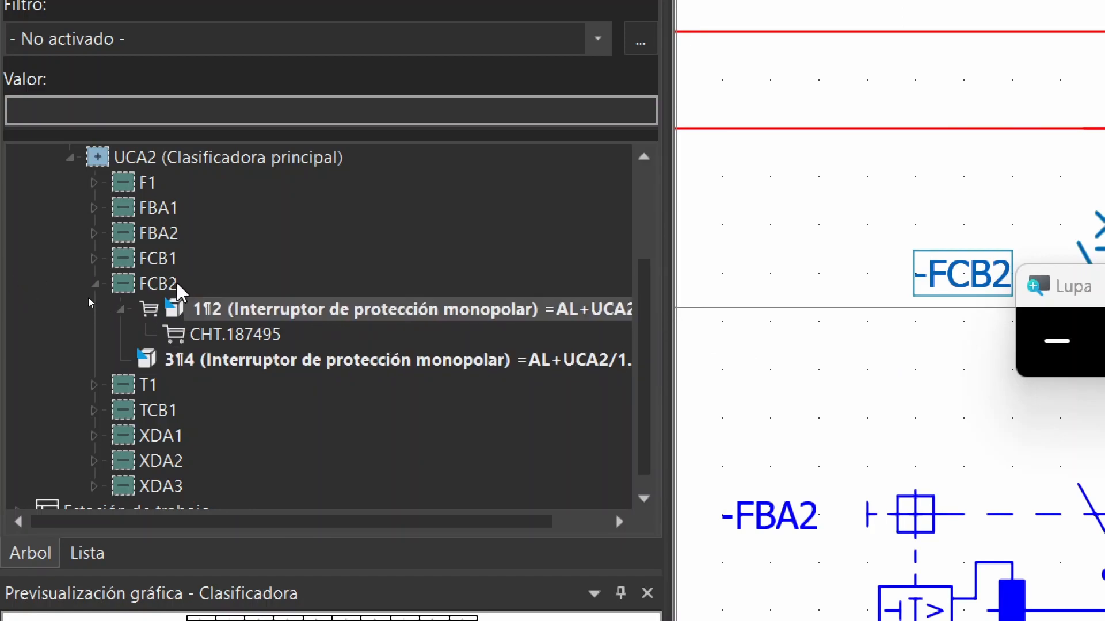
# Compare the 1¶2 and 3¶4 entries of -FCB2 with its schematic symbol, and restore the screen magnification to 100%
pyautogui.click(196, 311)
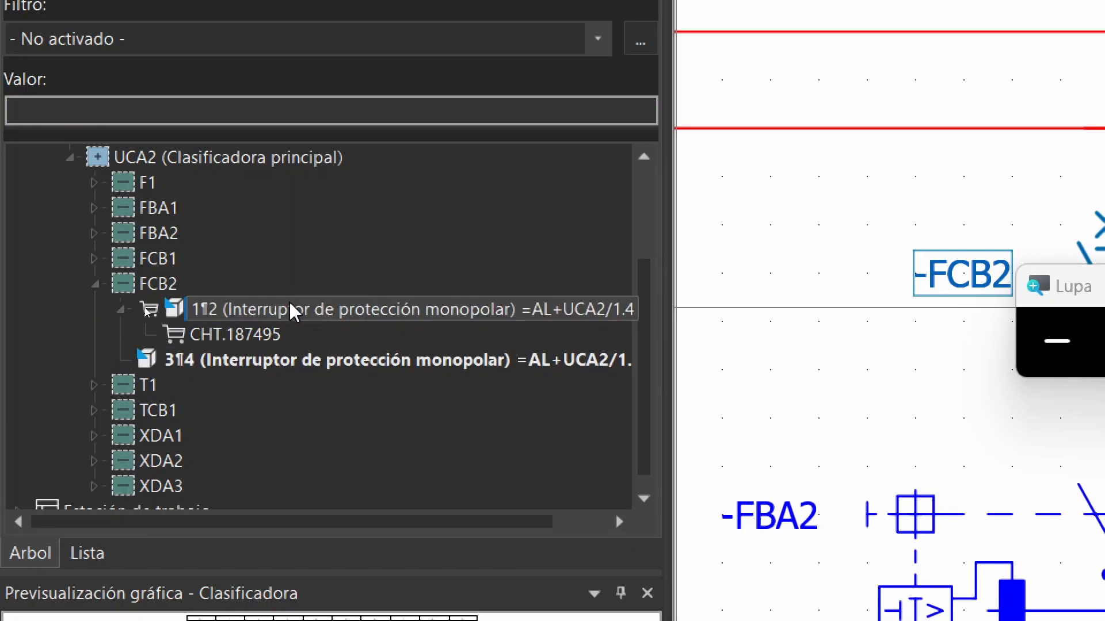
pyautogui.moveTo(661, 222); pyautogui.dragTo(445, 224)
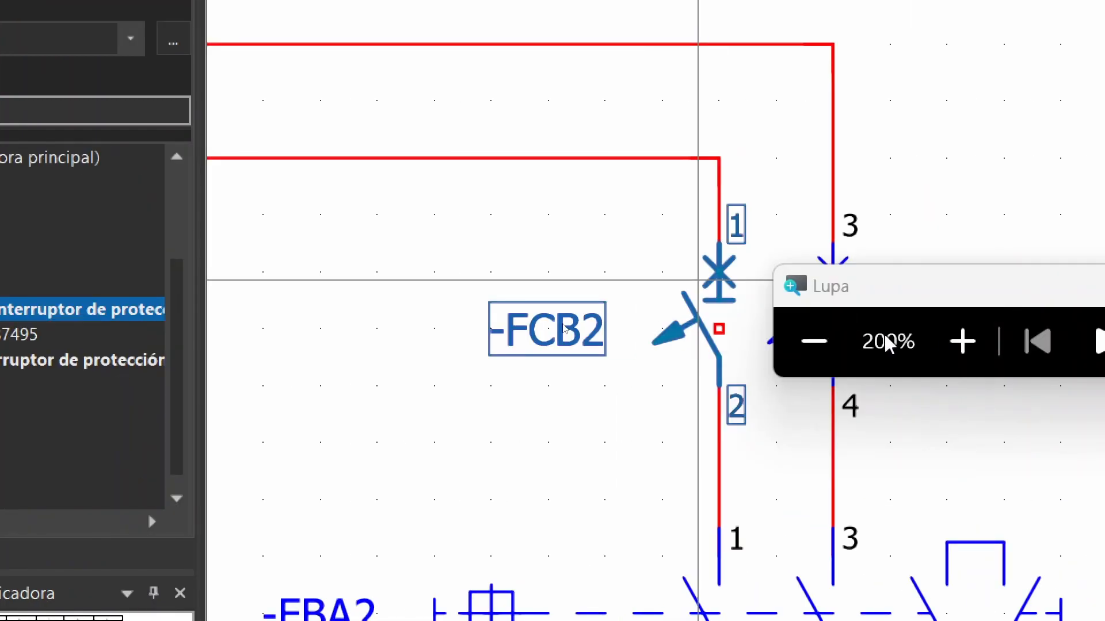
pyautogui.click(1038, 335)
pyautogui.click(805, 342)
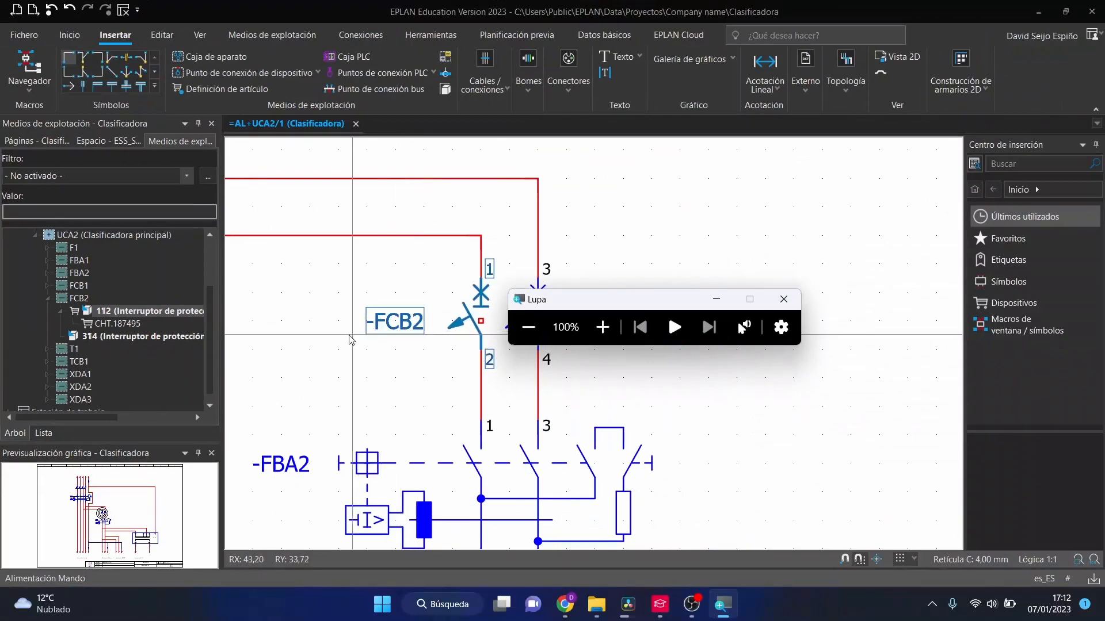
pyautogui.click(716, 299)
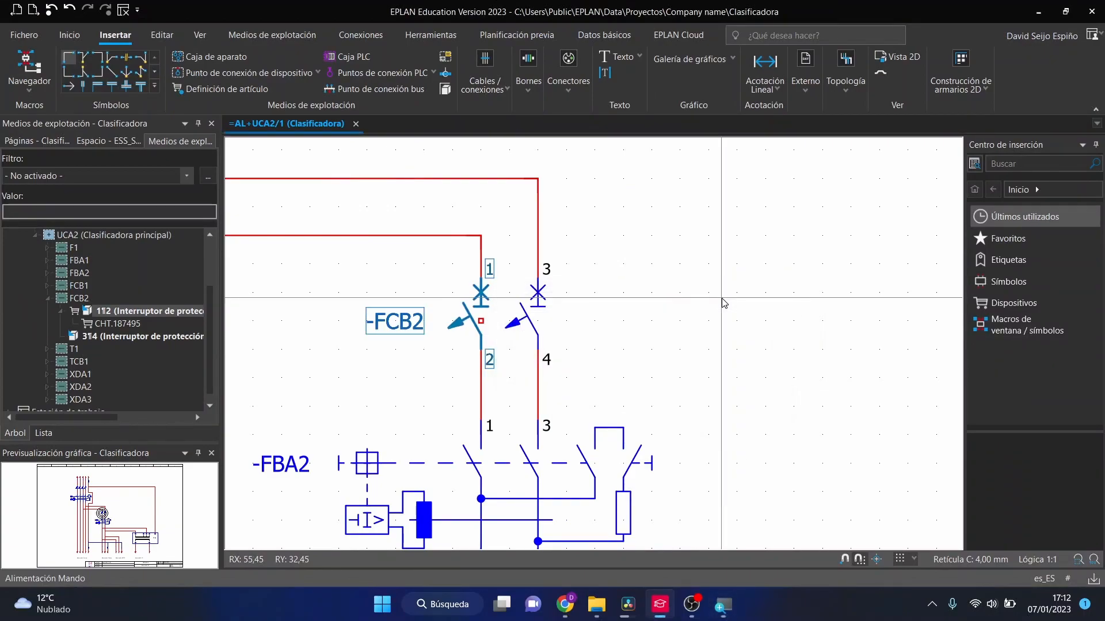
# Compare the linked poles of breaker -FCB1 with the separate single-pole symbols of breaker -FCB2
pyautogui.scroll(3, 750, 316)
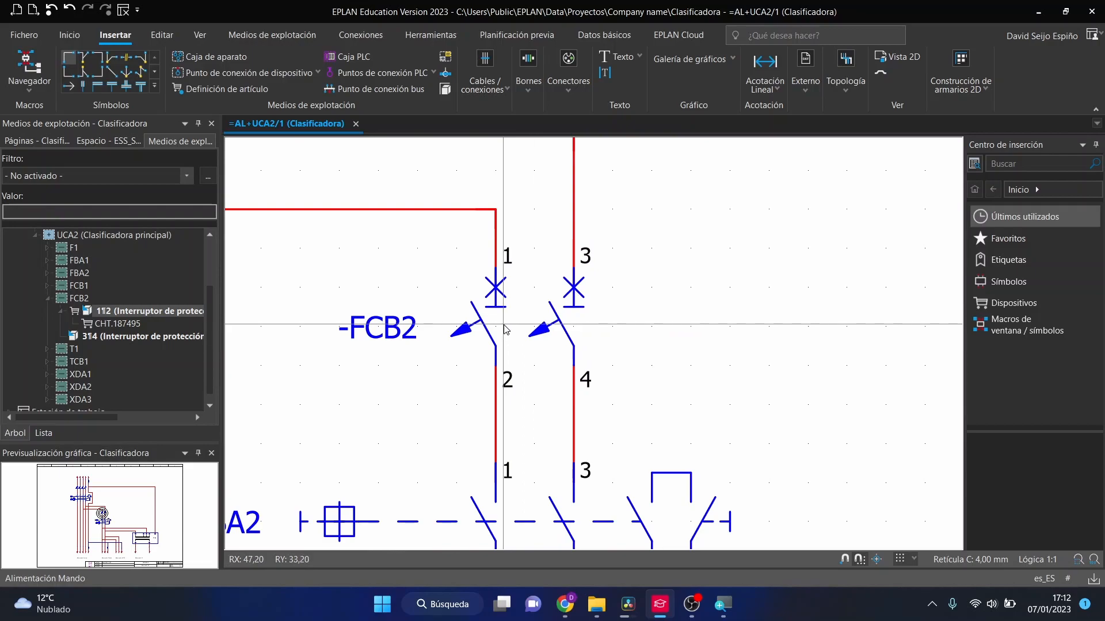
pyautogui.scroll(-2, 595, 339)
pyautogui.scroll(-3, 595, 340)
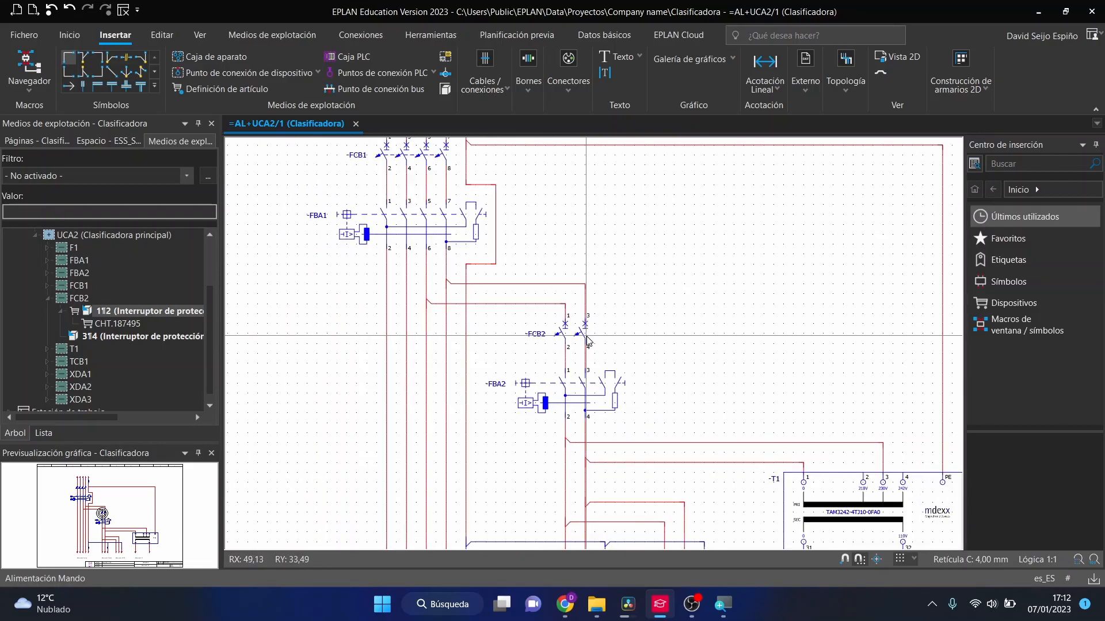
pyautogui.scroll(3, 454, 214)
pyautogui.scroll(2, 455, 214)
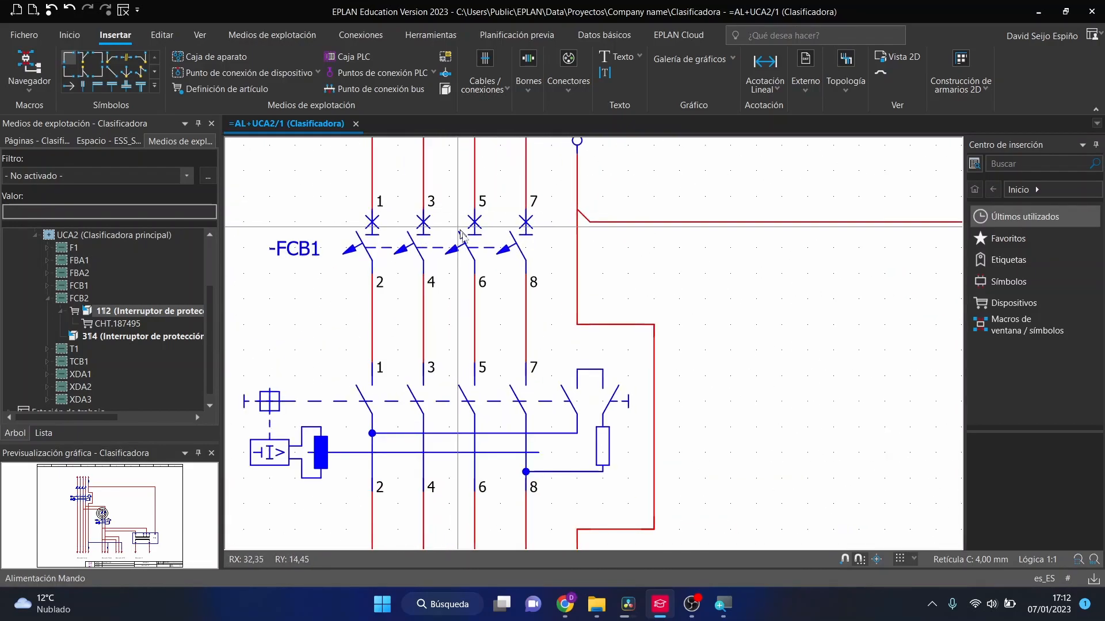
pyautogui.scroll(-4, 495, 233)
pyautogui.scroll(5, 600, 413)
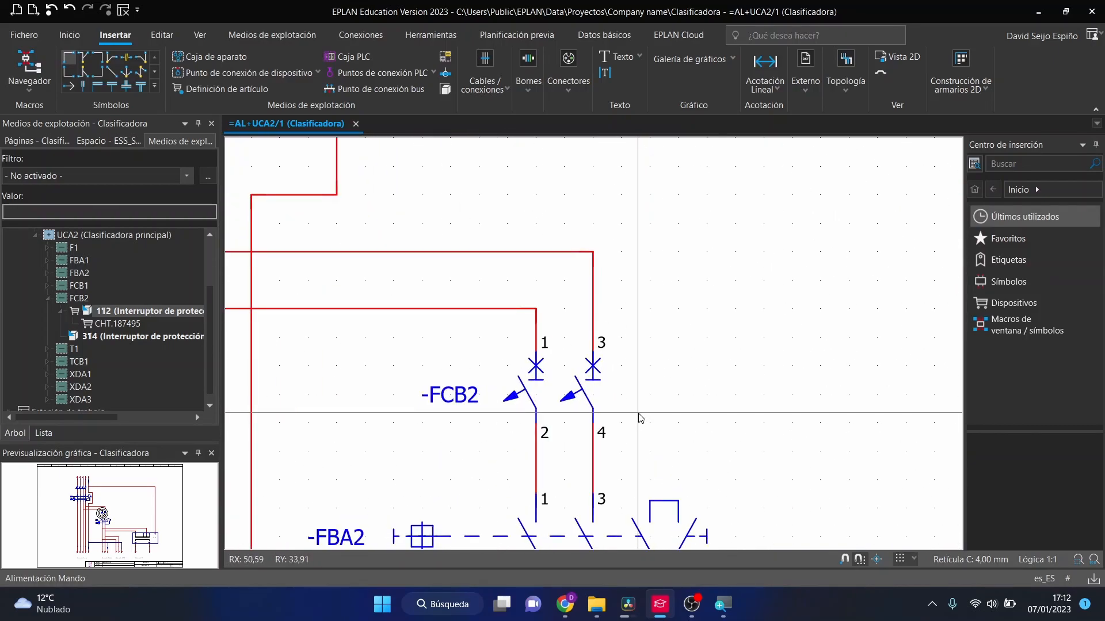
pyautogui.scroll(1, 552, 380)
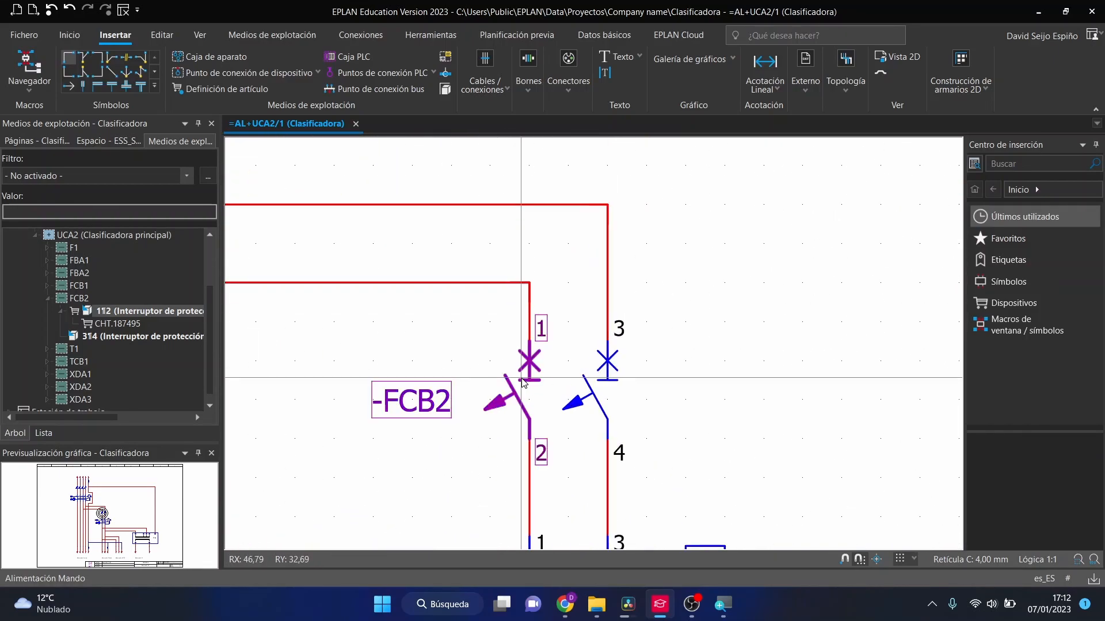
# Open the symbol selection for the first pole of breaker -FCB2 (connections 1 and 2) from its symbol data
pyautogui.doubleClick(521, 379)
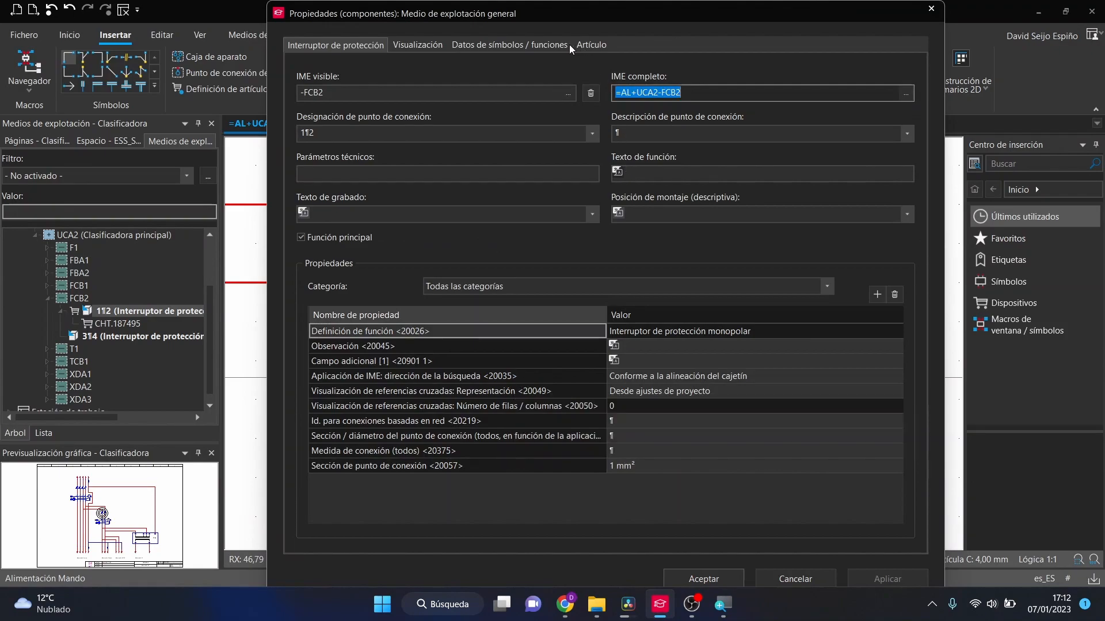
pyautogui.click(540, 45)
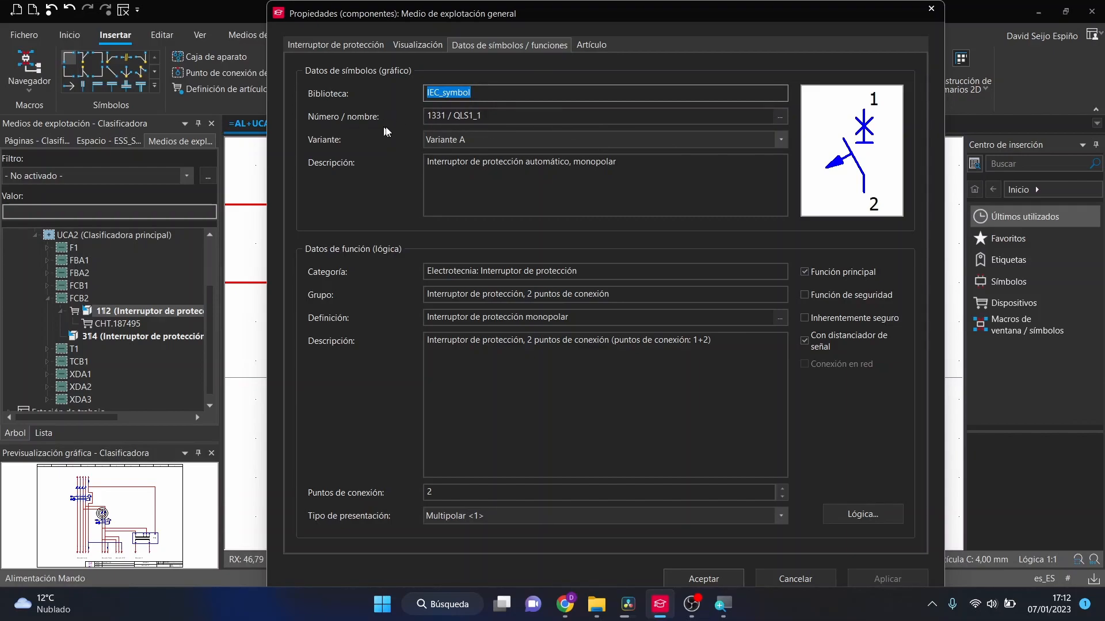
pyautogui.click(780, 119)
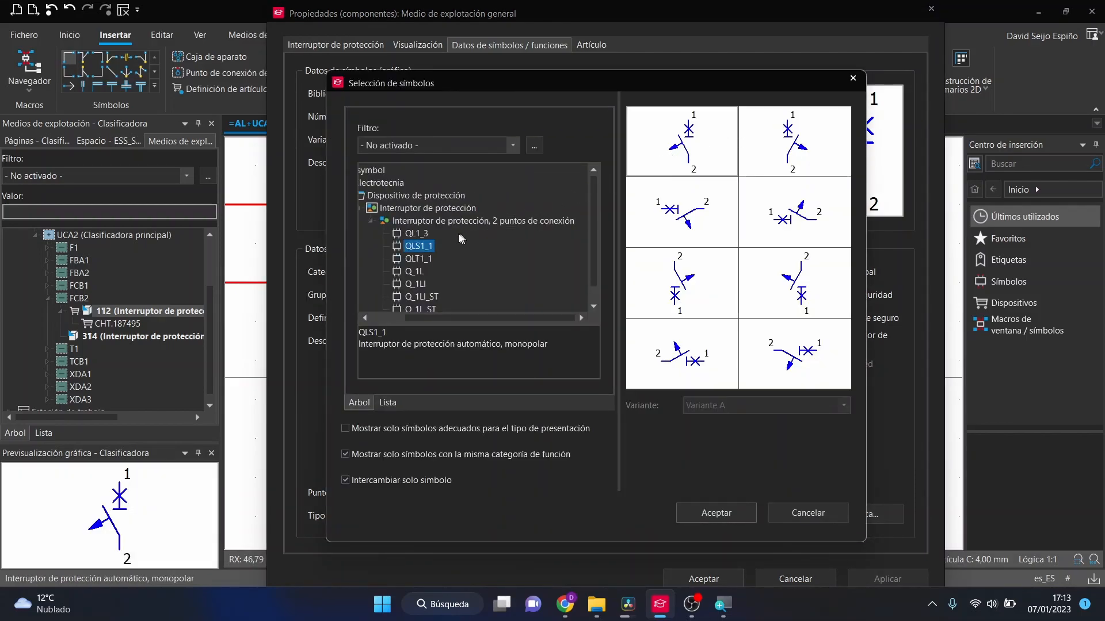
pyautogui.scroll(-1, 438, 229)
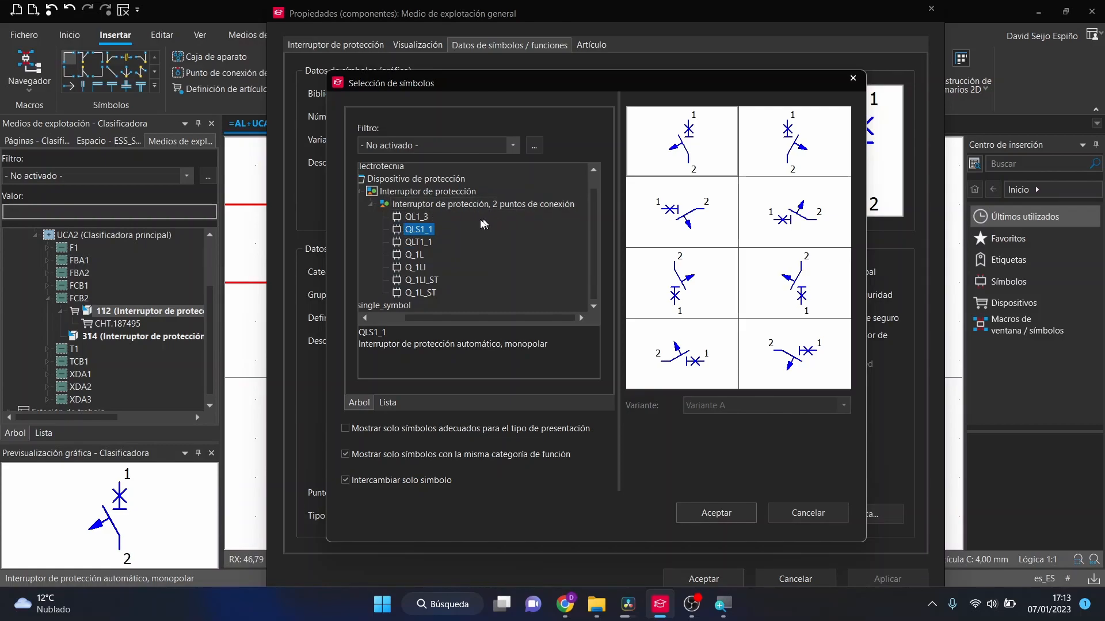
# Preview the two-connection protection switch symbols and replace the first pole of -FCB2 with QL1_3
pyautogui.click(421, 218)
pyautogui.click(427, 231)
pyautogui.click(406, 243)
pyautogui.click(411, 255)
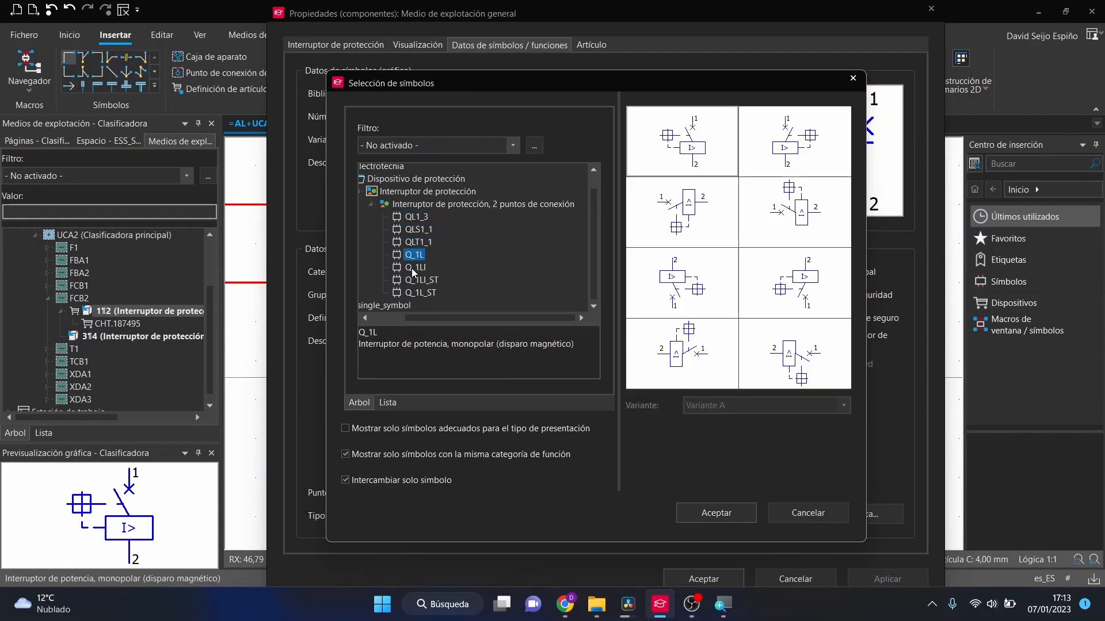
pyautogui.click(413, 267)
pyautogui.click(418, 242)
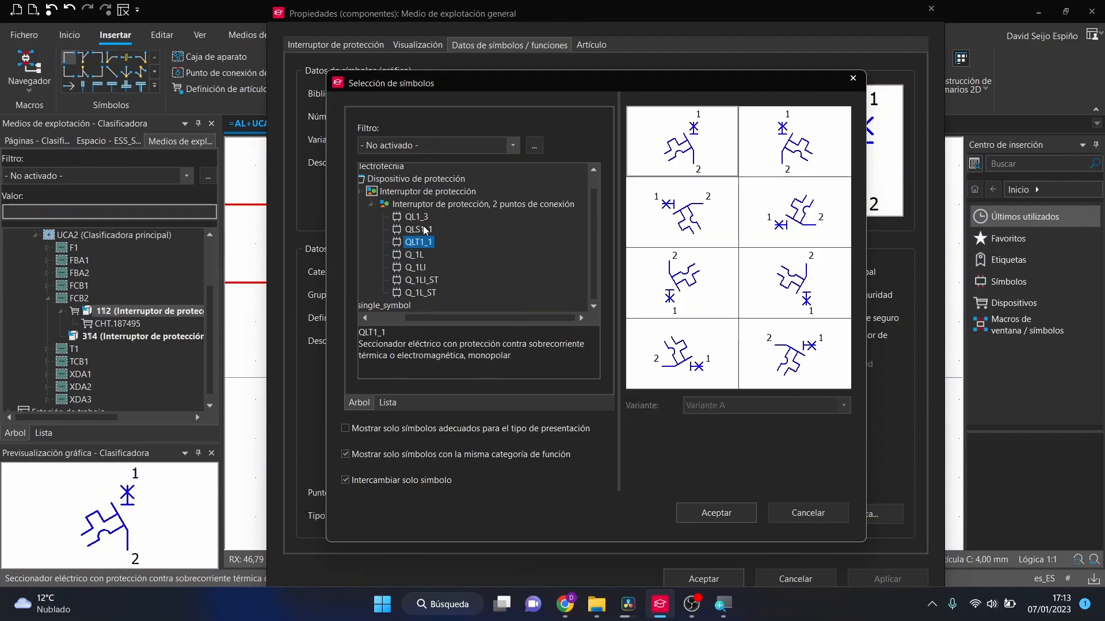
pyautogui.click(425, 218)
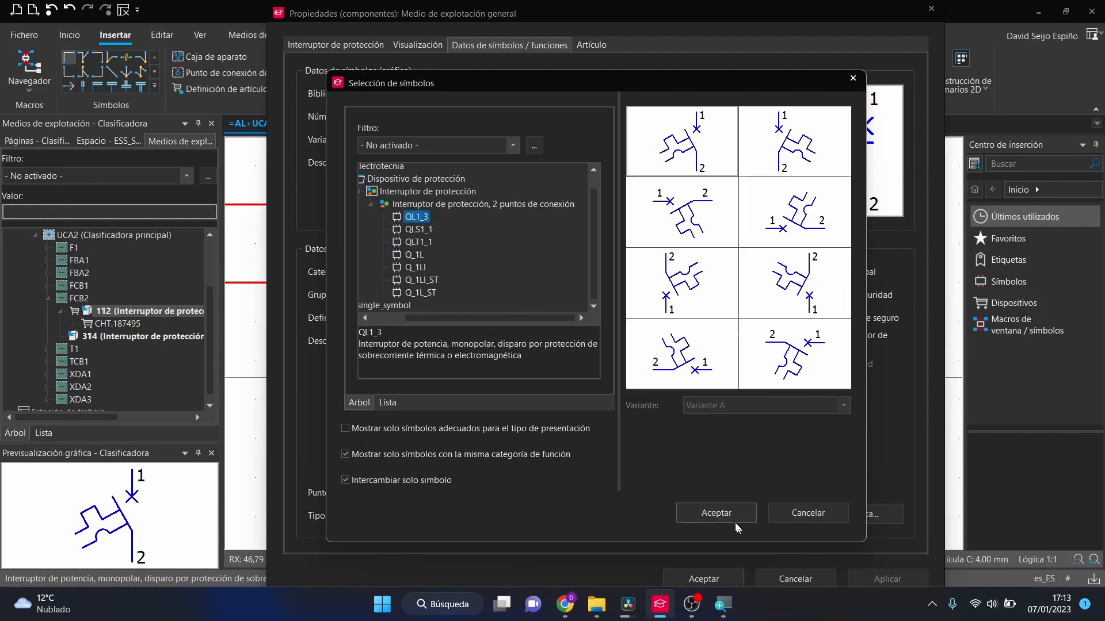
pyautogui.click(717, 512)
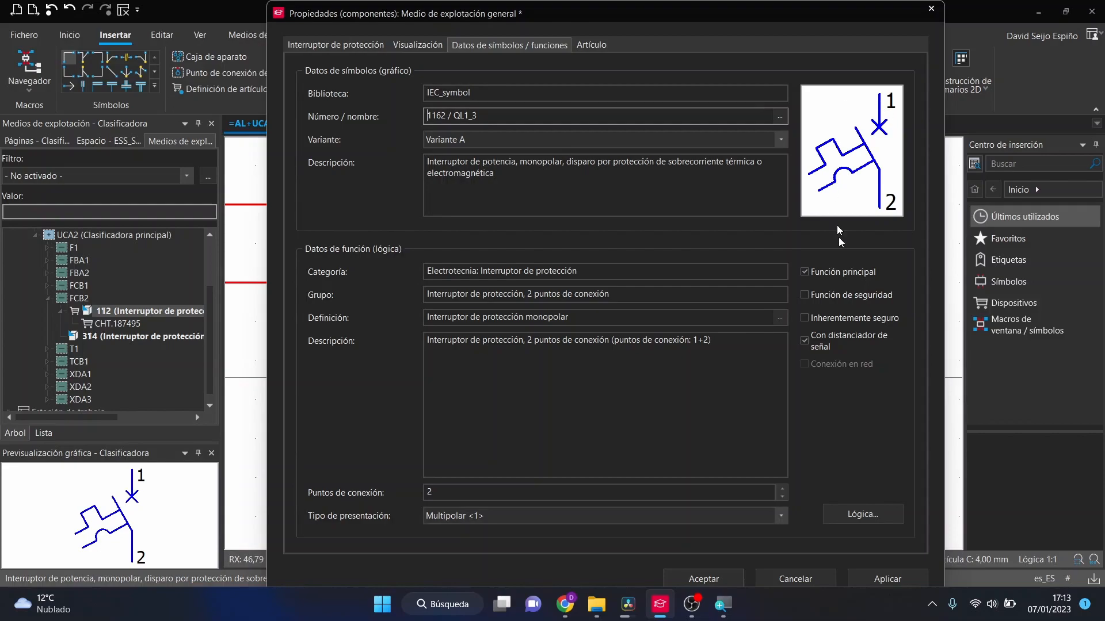
pyautogui.click(704, 579)
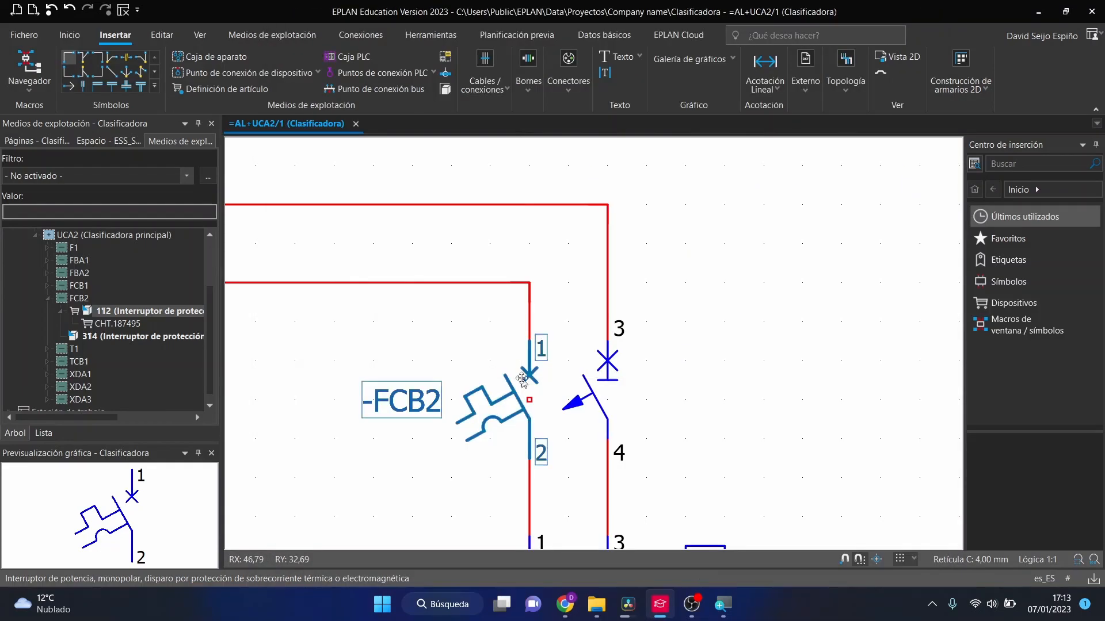
# Replace the symbol of the second pole of -FCB2 (connections 3 and 4) with QL1_3
pyautogui.doubleClick(587, 392)
pyautogui.click(780, 117)
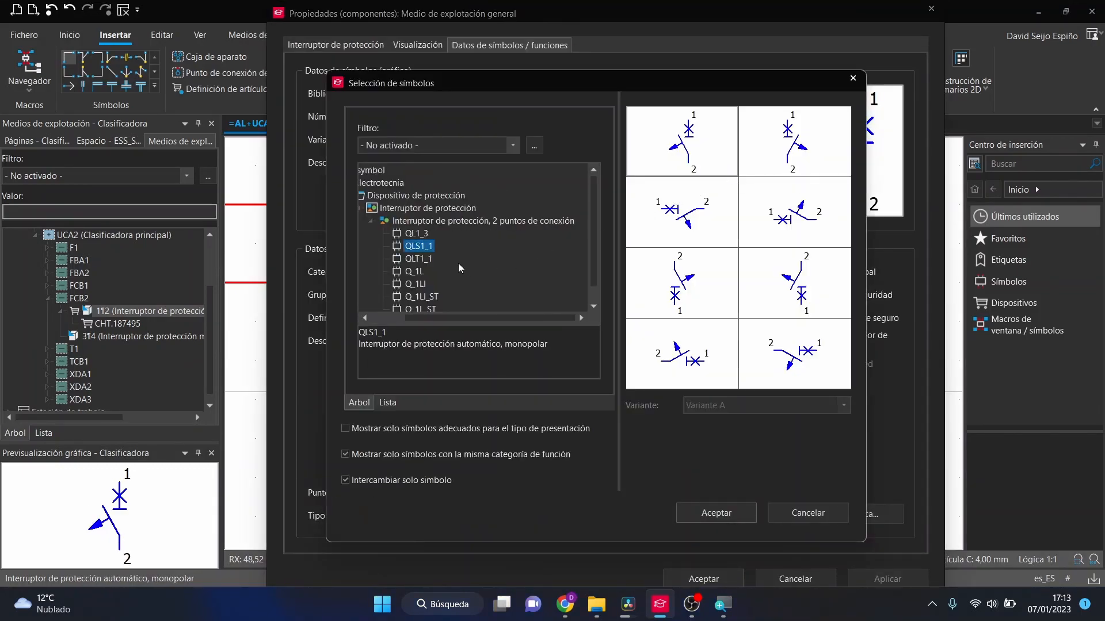
pyautogui.click(426, 258)
pyautogui.press('Up')
pyautogui.press('Up')
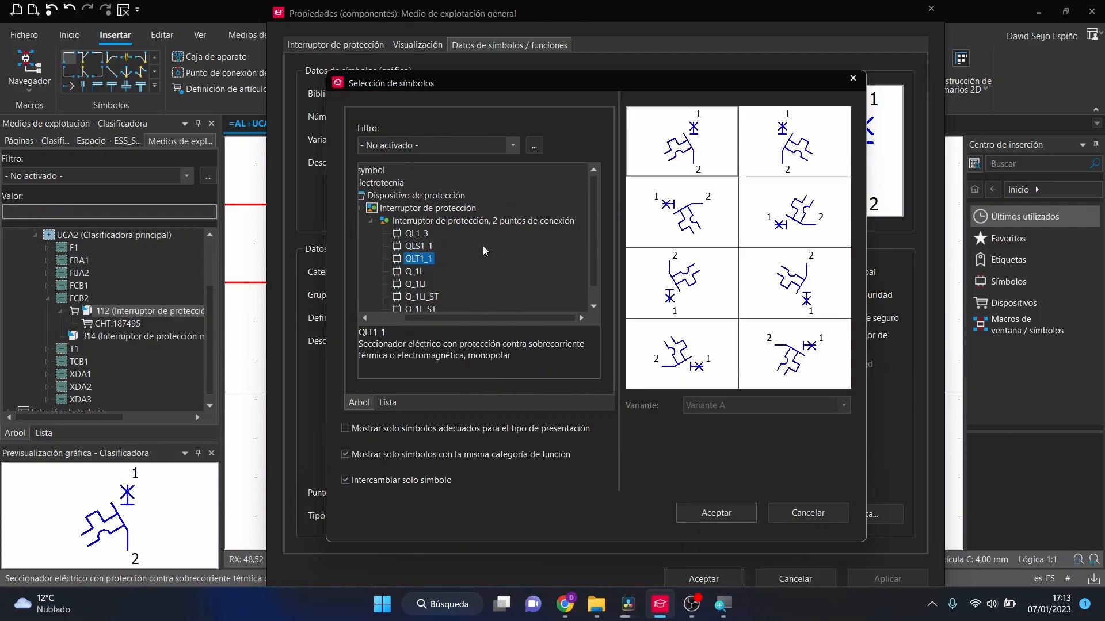
pyautogui.click(727, 512)
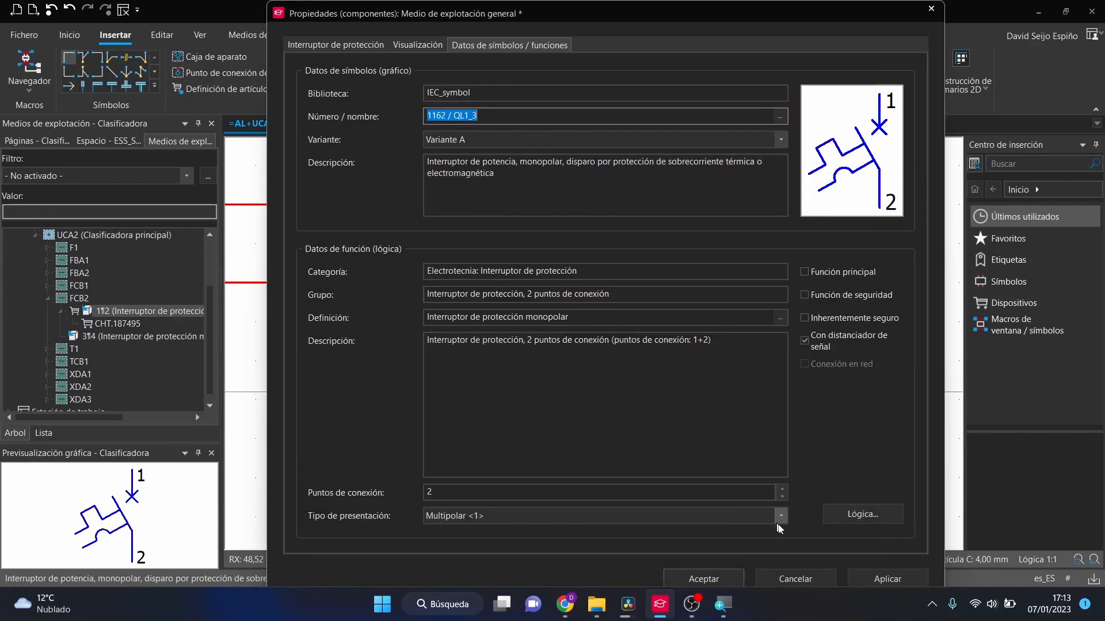
pyautogui.click(714, 581)
# Undo the symbol replacements on both poles of breaker -FCB2
pyautogui.scroll(-3, 595, 374)
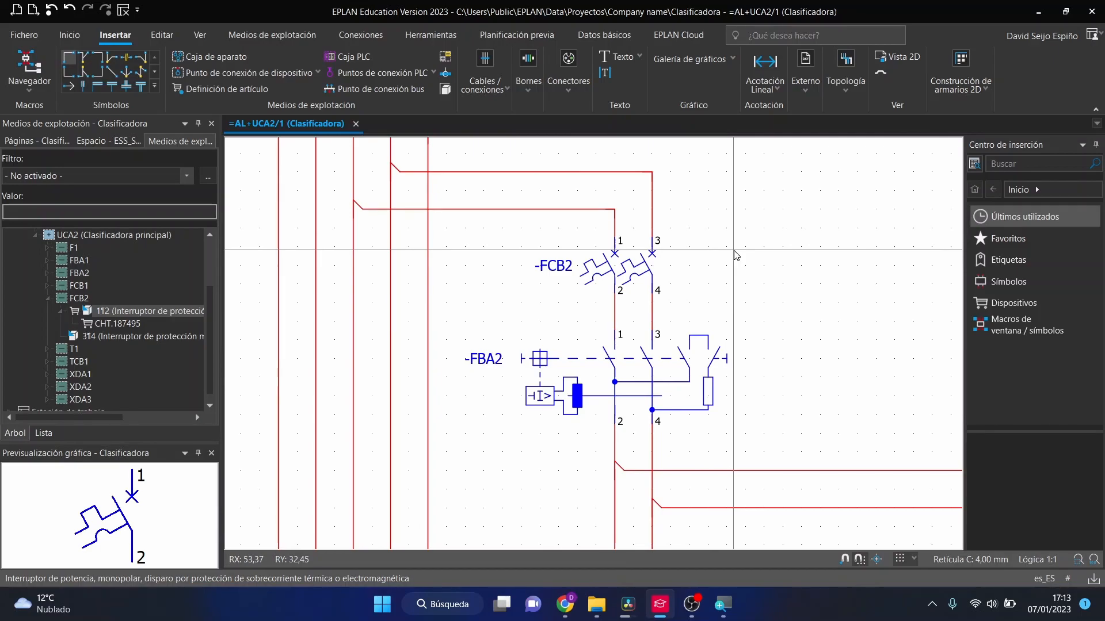
pyautogui.click(662, 275)
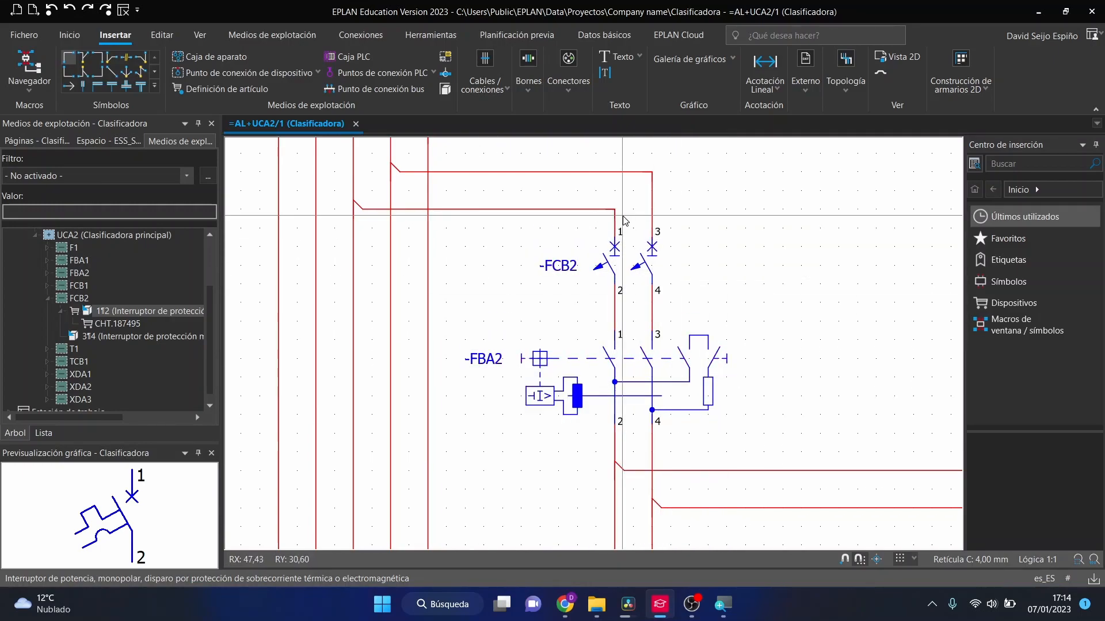
pyautogui.scroll(-3, 607, 228)
pyautogui.scroll(3, 647, 321)
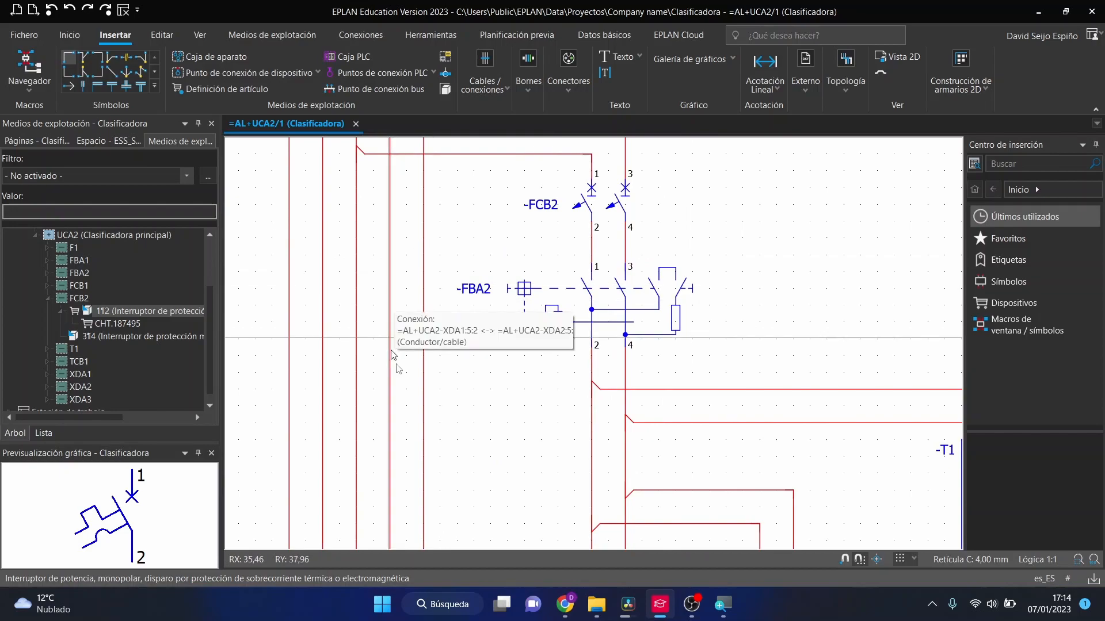
# Examine the branches below -FBA2 feeding the -XDA2 terminals of the Alimentación Mando and Alimentación AC/DC lines
pyautogui.scroll(-4, 683, 201)
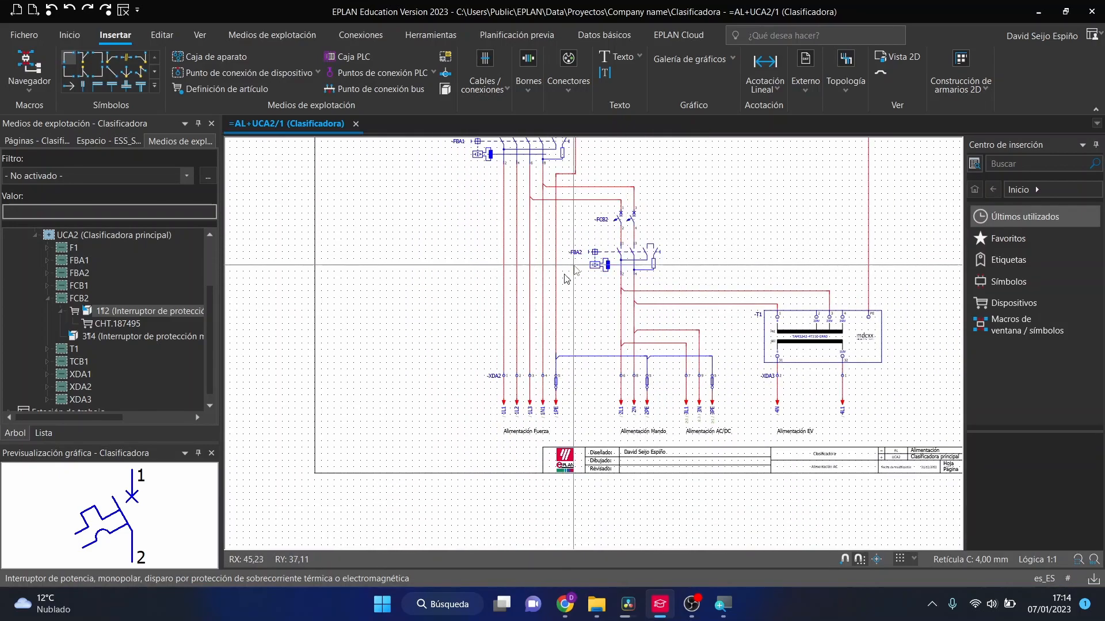
pyautogui.scroll(2, 695, 261)
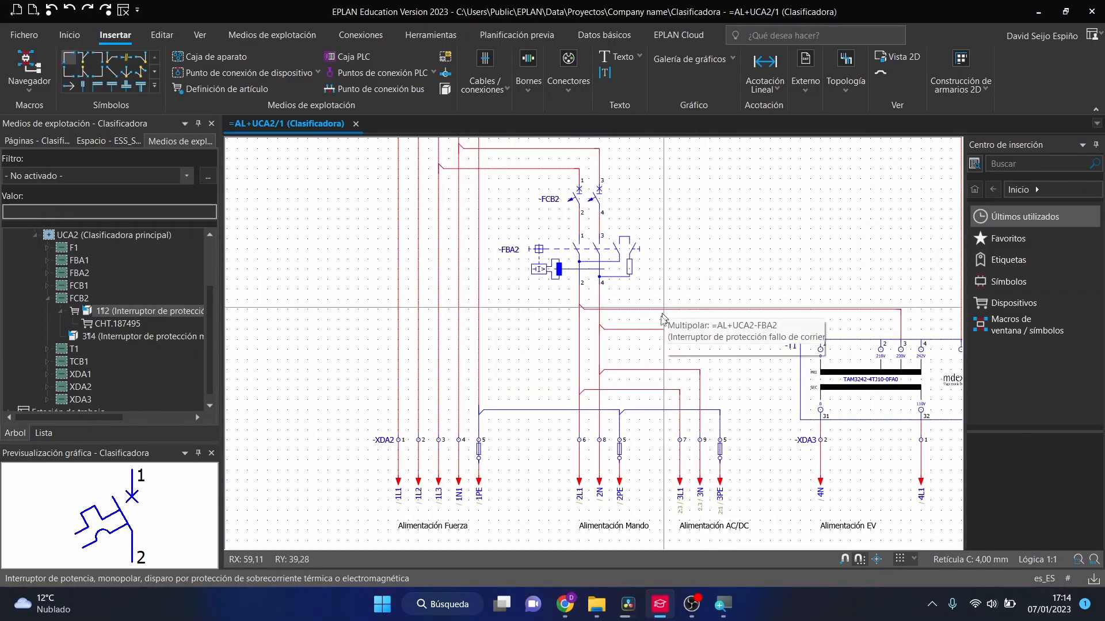
pyautogui.scroll(4, 660, 394)
pyautogui.scroll(-4, 571, 290)
pyautogui.scroll(3, 588, 542)
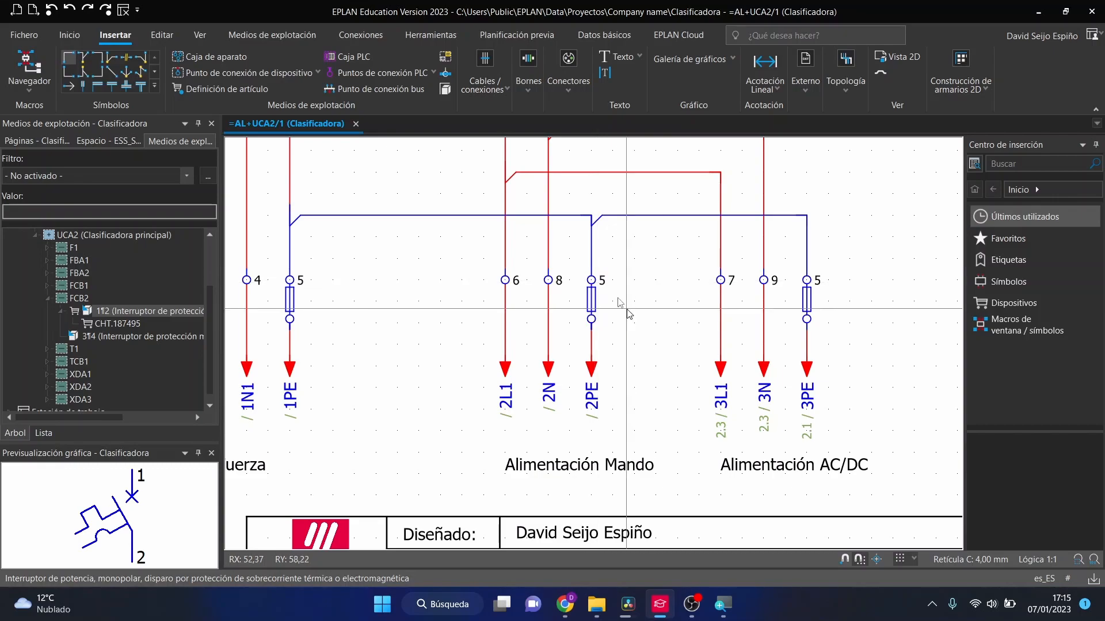
pyautogui.scroll(-6, 597, 461)
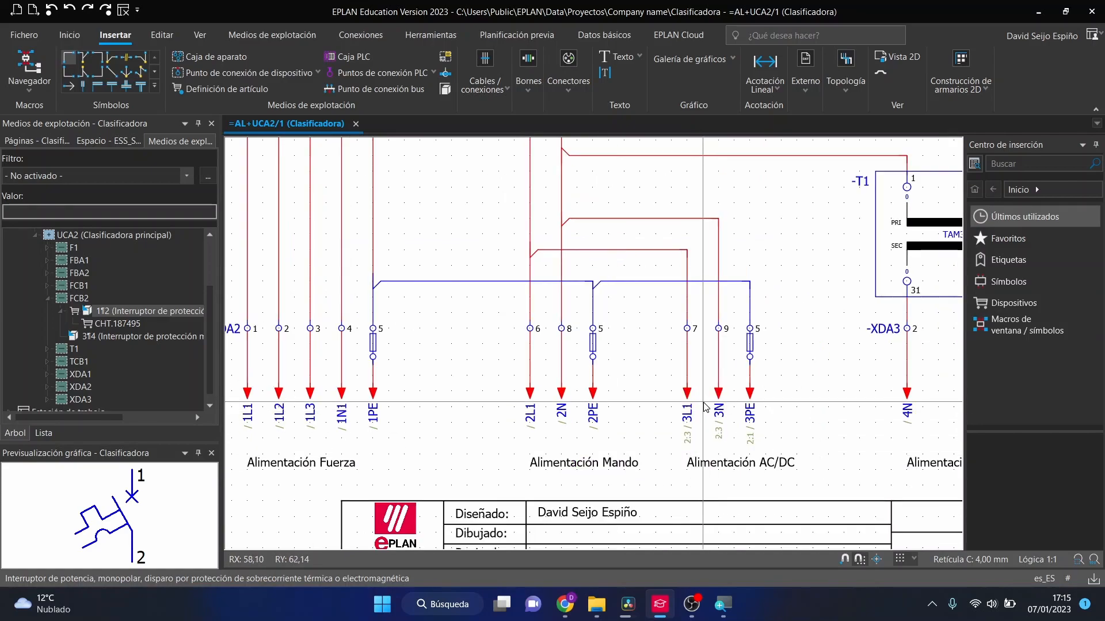
pyautogui.scroll(5, 736, 395)
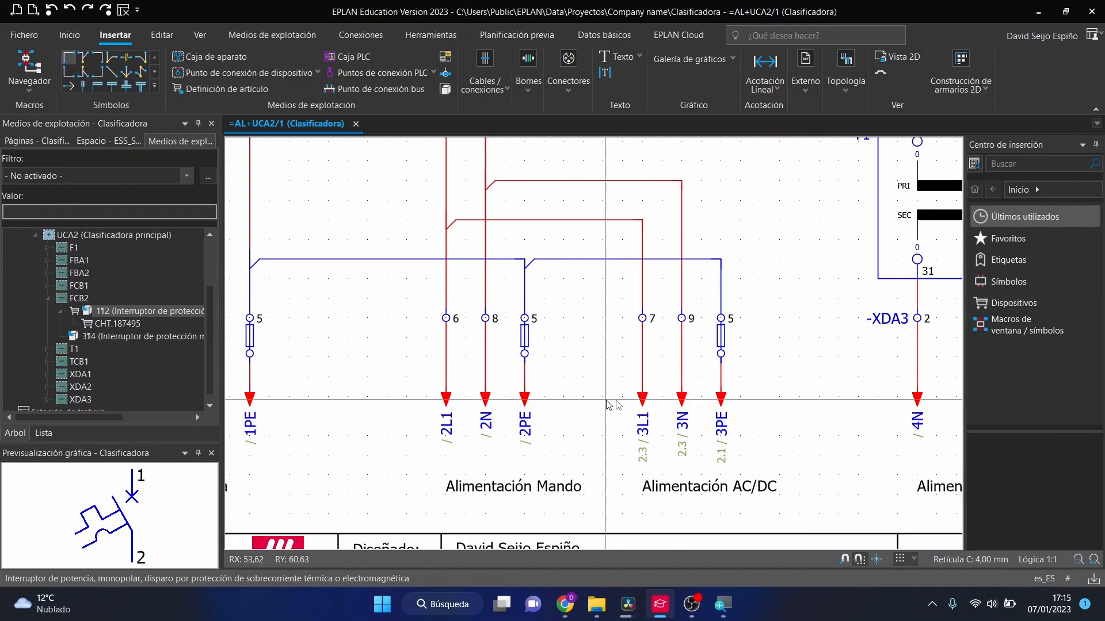
# Examine transformer -T1, its feed from -FBA2 and its outputs through -XDA3 to the Alimentación EV line
pyautogui.scroll(-1, 606, 484)
pyautogui.scroll(-3, 606, 483)
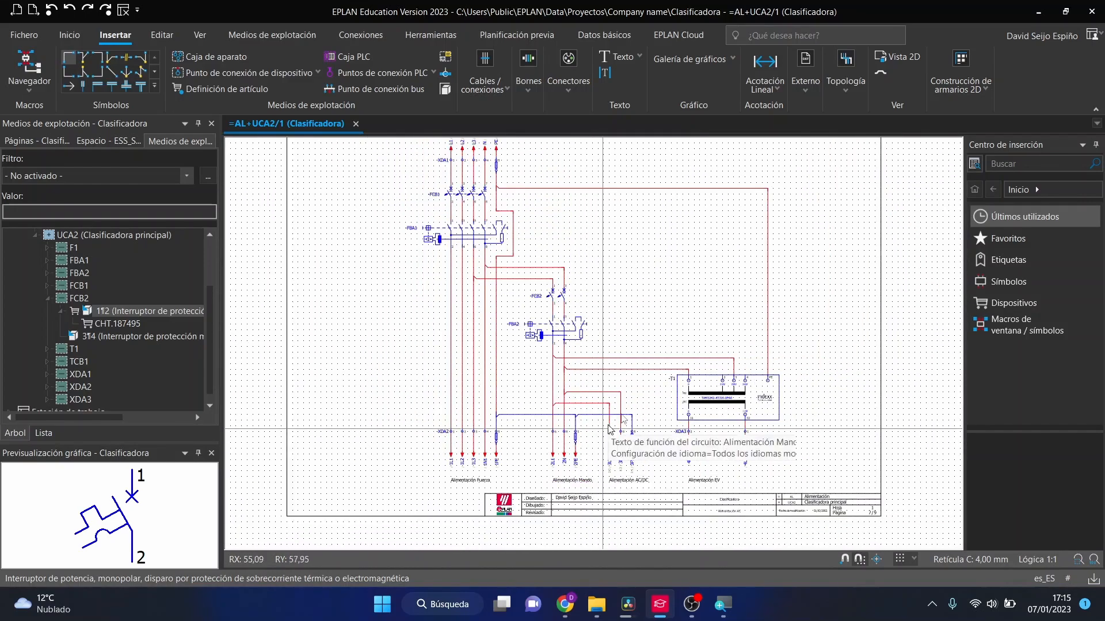
pyautogui.scroll(2, 594, 357)
pyautogui.scroll(-3, 509, 224)
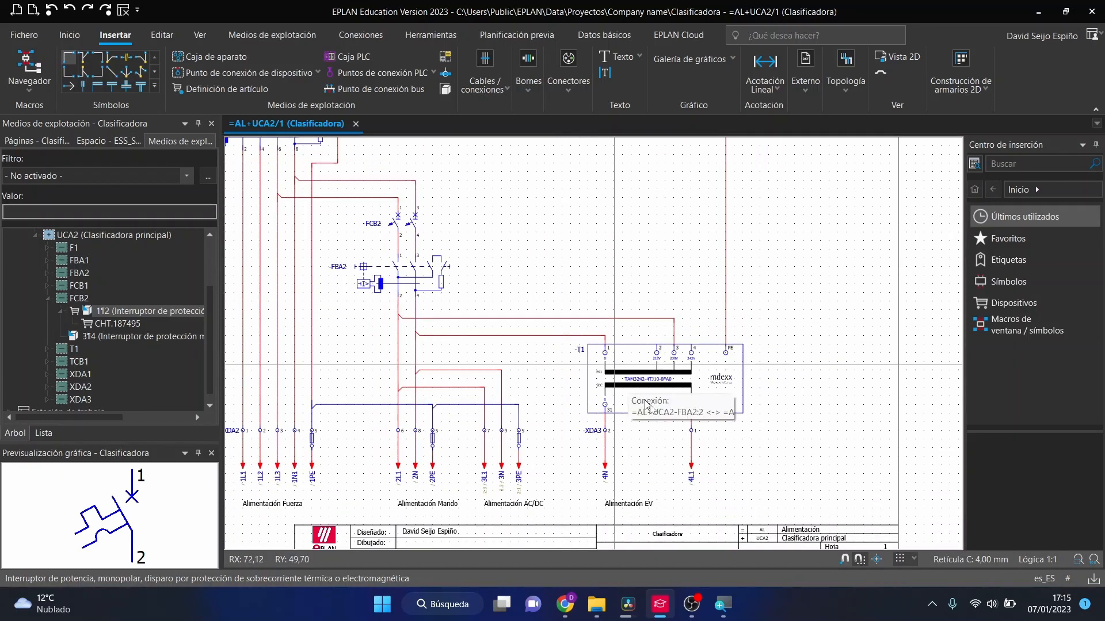
pyautogui.scroll(3, 645, 395)
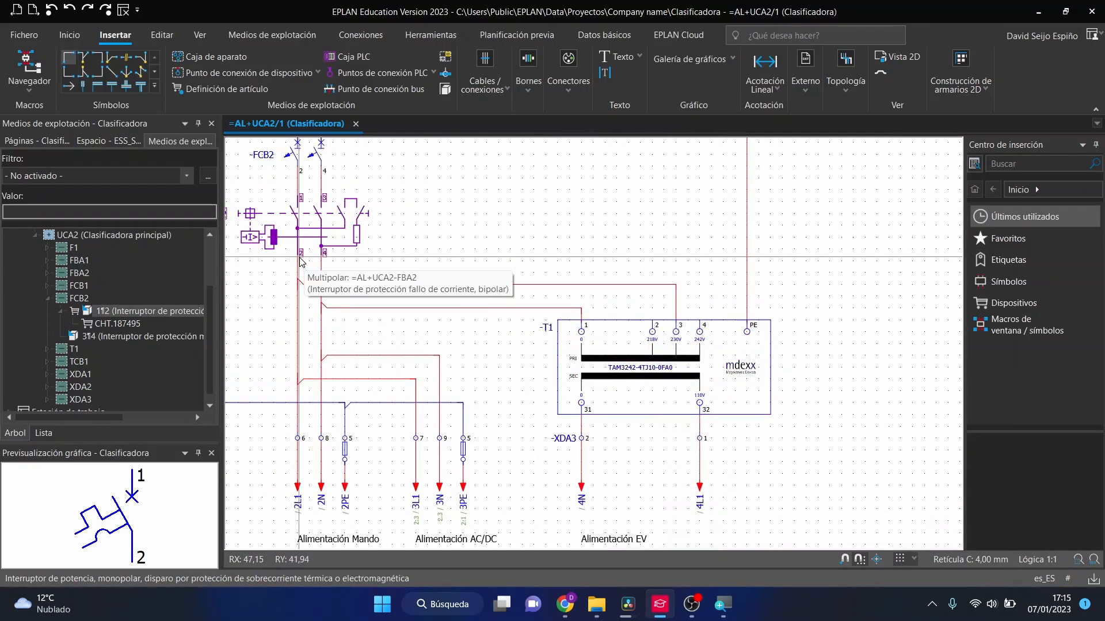
# Trace the conductors from -FBA2 to the 0 and 230V primary terminals of -T1, then its 0 and 110V secondary outputs within the whole page
pyautogui.scroll(2, 321, 224)
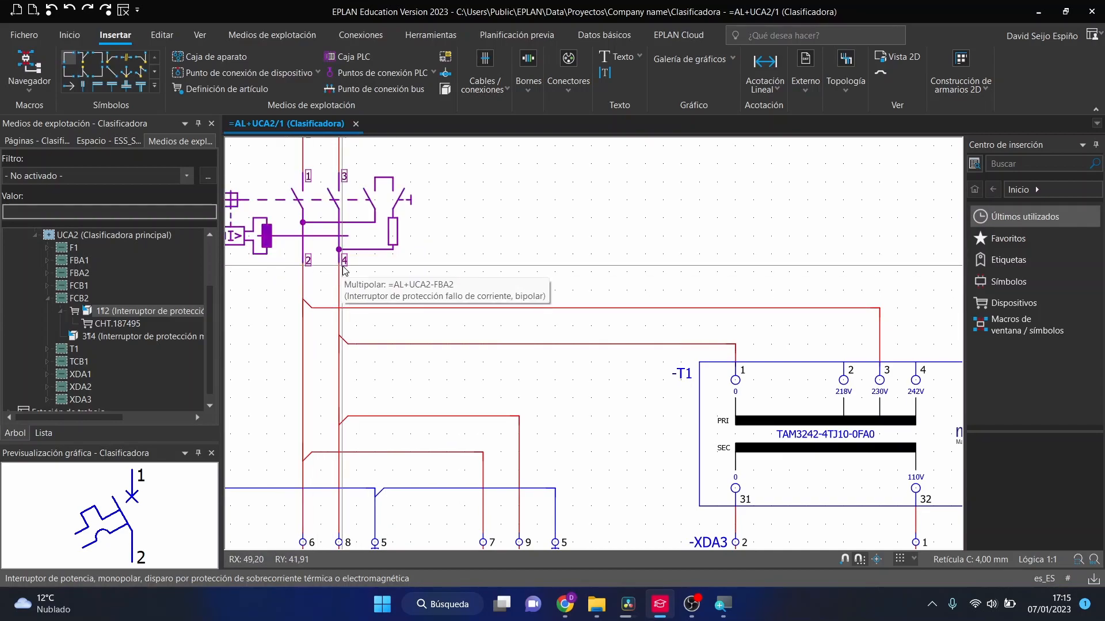
pyautogui.scroll(-1, 477, 268)
pyautogui.scroll(-1, 477, 268)
pyautogui.scroll(3, 582, 269)
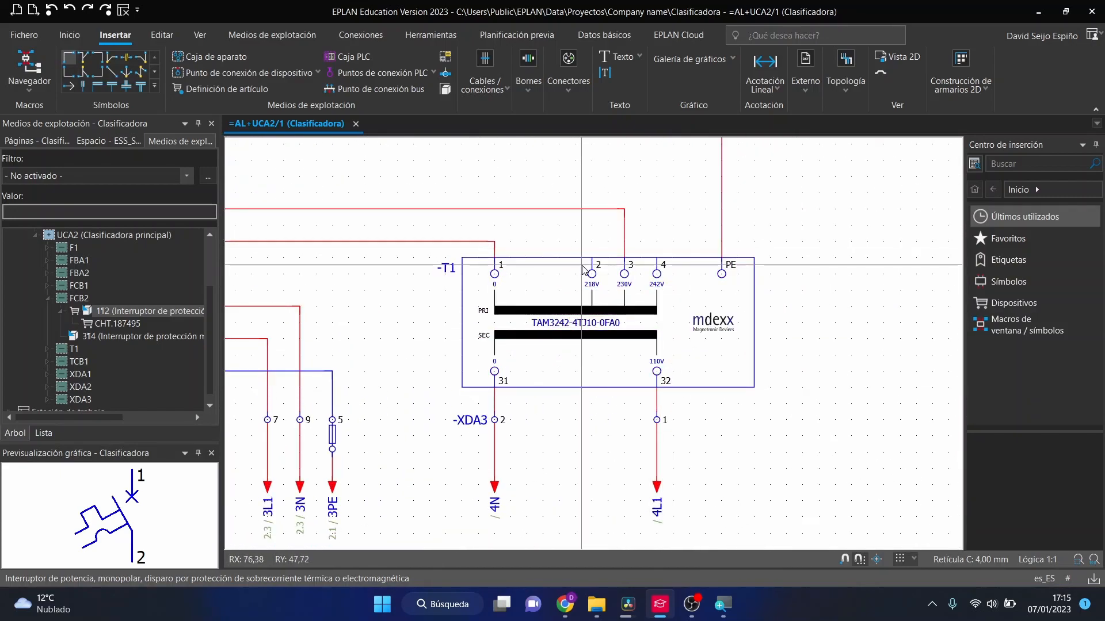
pyautogui.scroll(2, 641, 266)
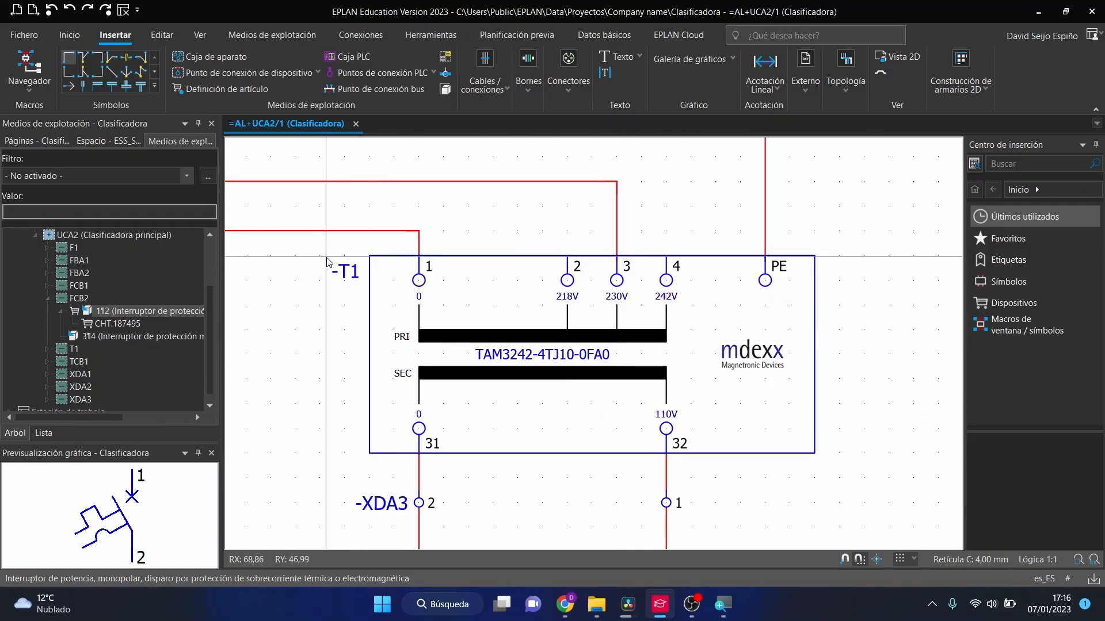
pyautogui.scroll(-2, 302, 282)
pyautogui.scroll(2, 290, 340)
pyautogui.scroll(-1, 310, 276)
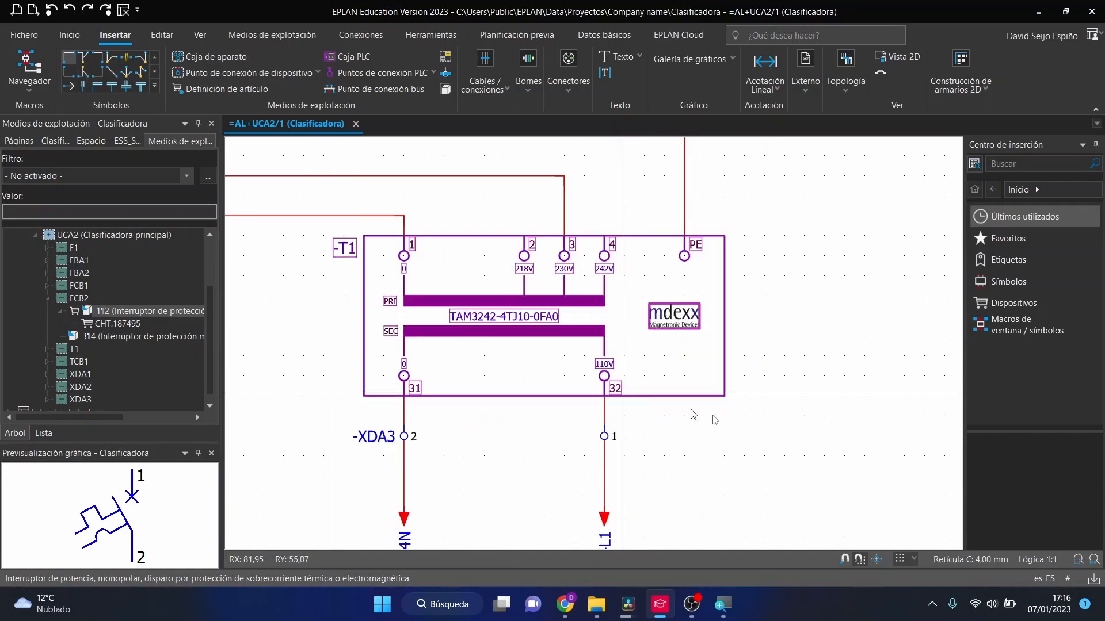
pyautogui.scroll(-1, 660, 405)
pyautogui.scroll(1, 523, 525)
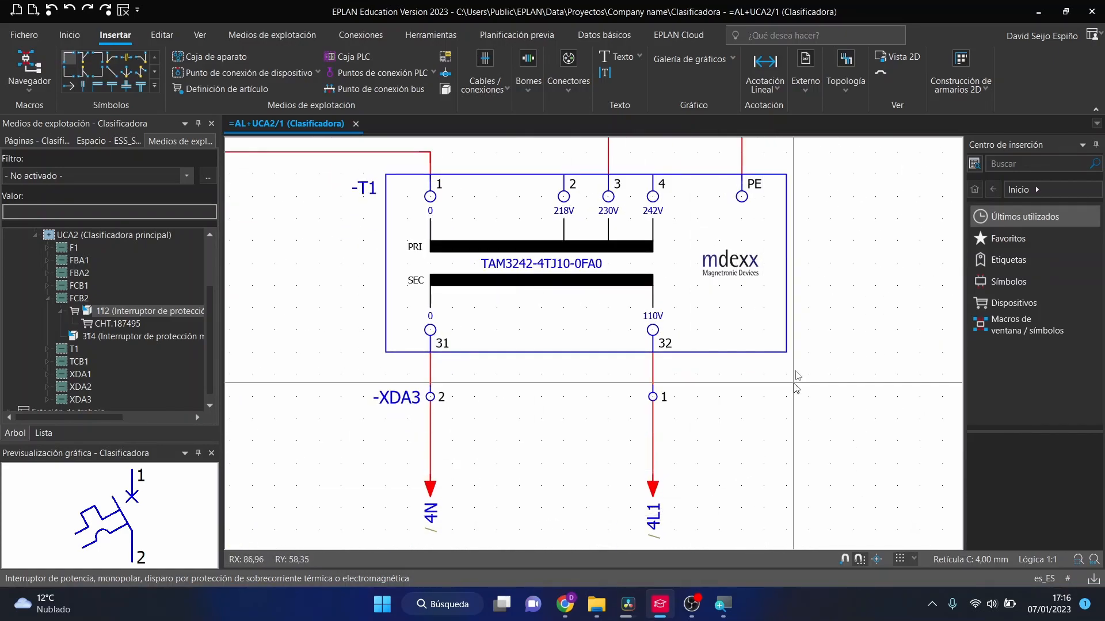
pyautogui.scroll(-2, 861, 238)
pyautogui.scroll(3, 775, 484)
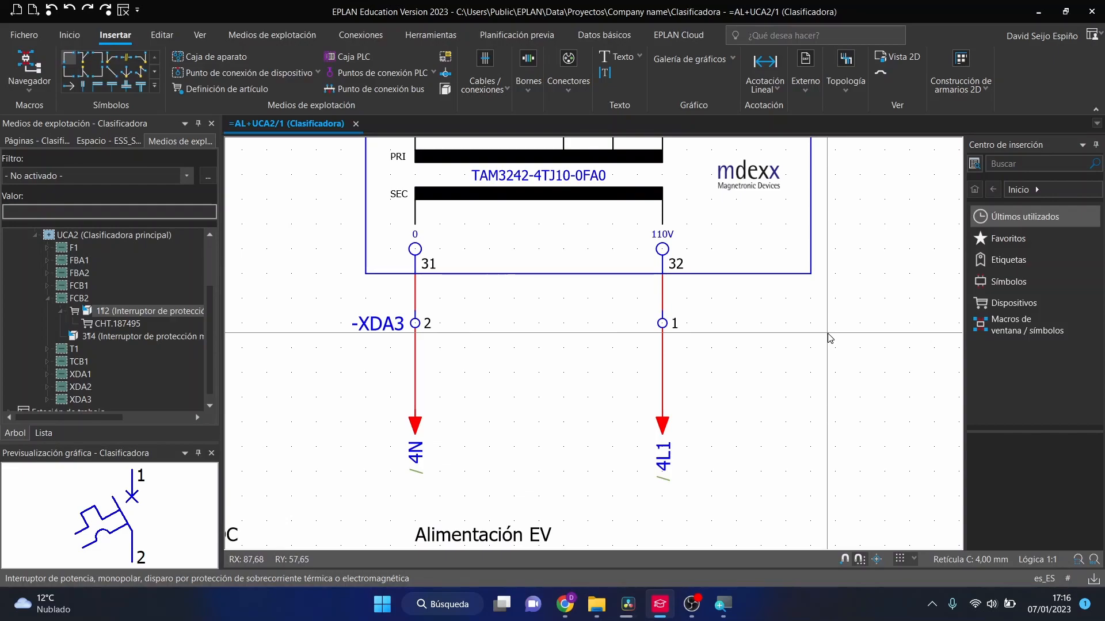
pyautogui.scroll(-2, 806, 455)
pyautogui.scroll(-4, 806, 454)
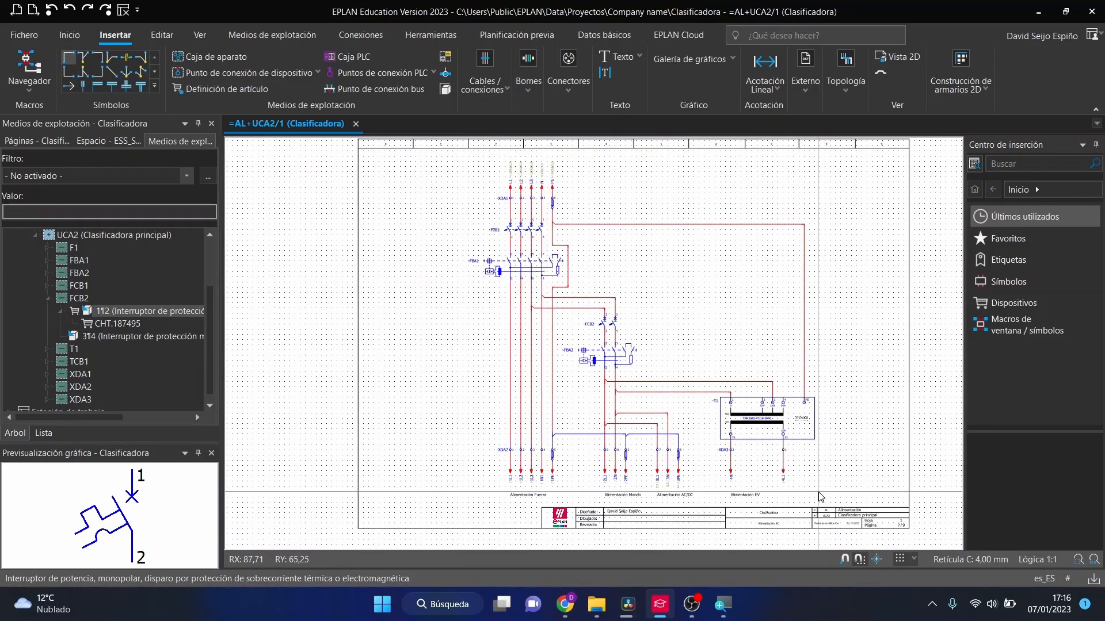
pyautogui.scroll(1, 817, 310)
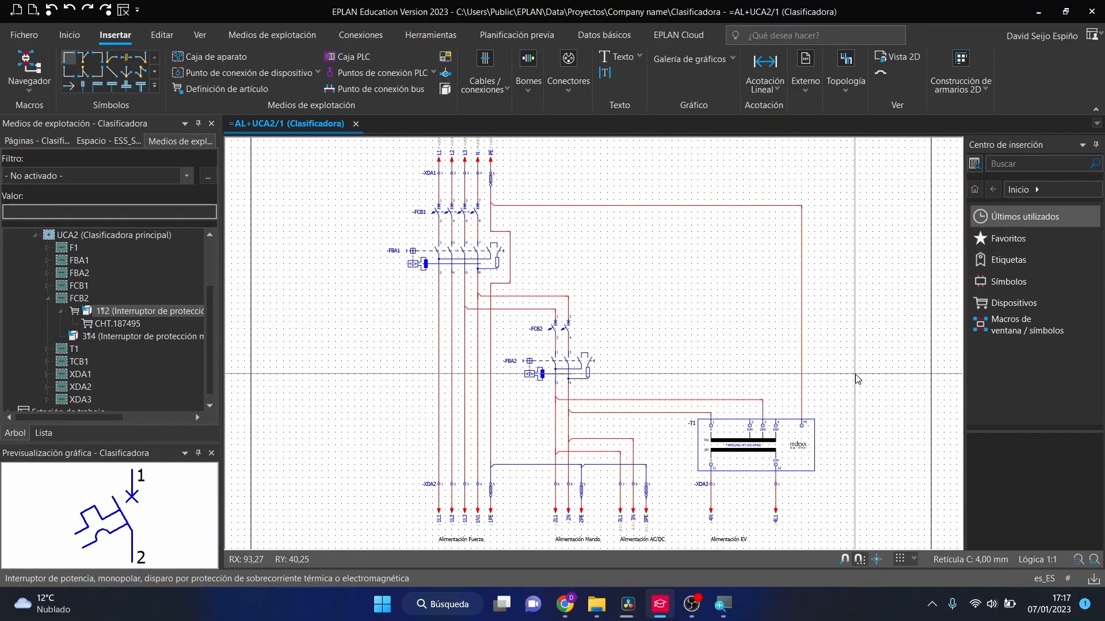
pyautogui.scroll(-3, 564, 399)
# Browse the device catalogue through Electrotecnia and Componente to the manufacturers of general Cables, and return to the component categories
pyautogui.scroll(6, 592, 351)
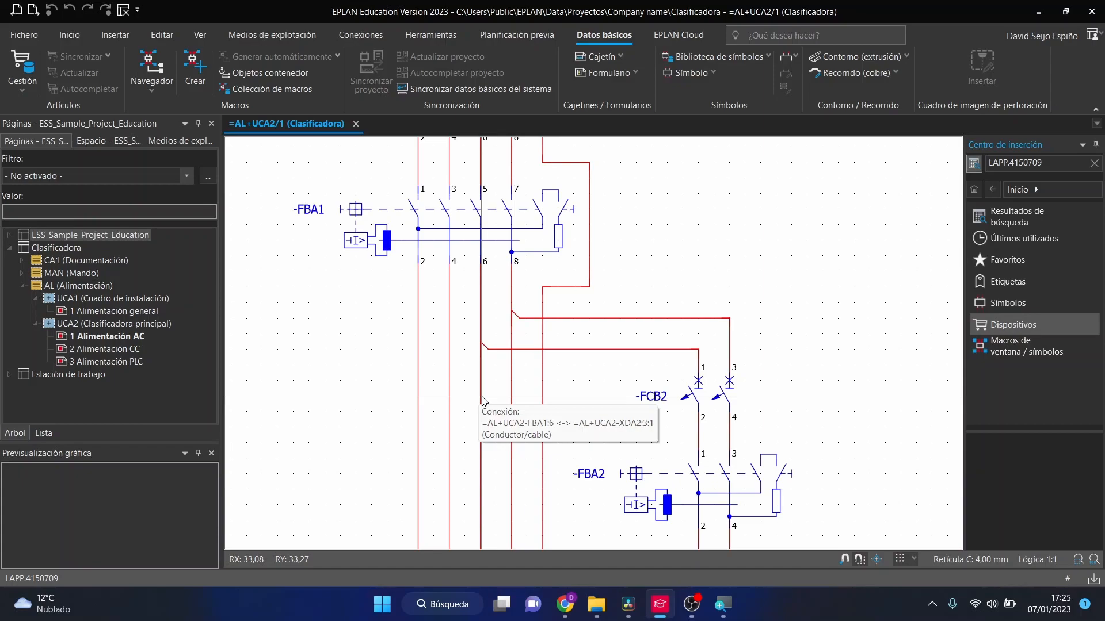
pyautogui.click(1006, 326)
pyautogui.click(1001, 217)
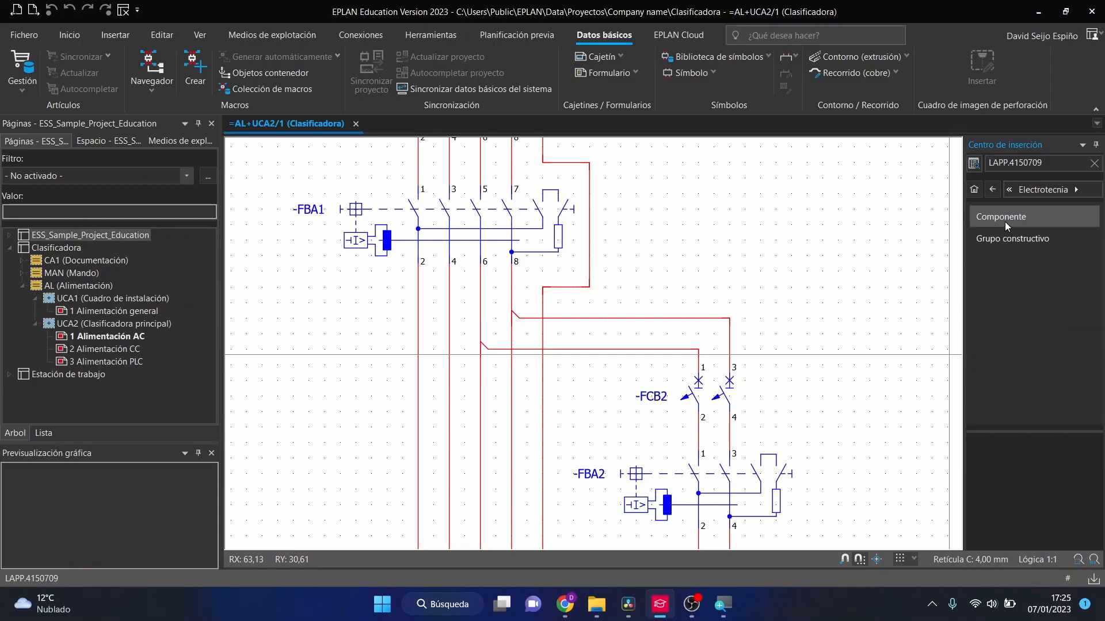
pyautogui.click(1004, 219)
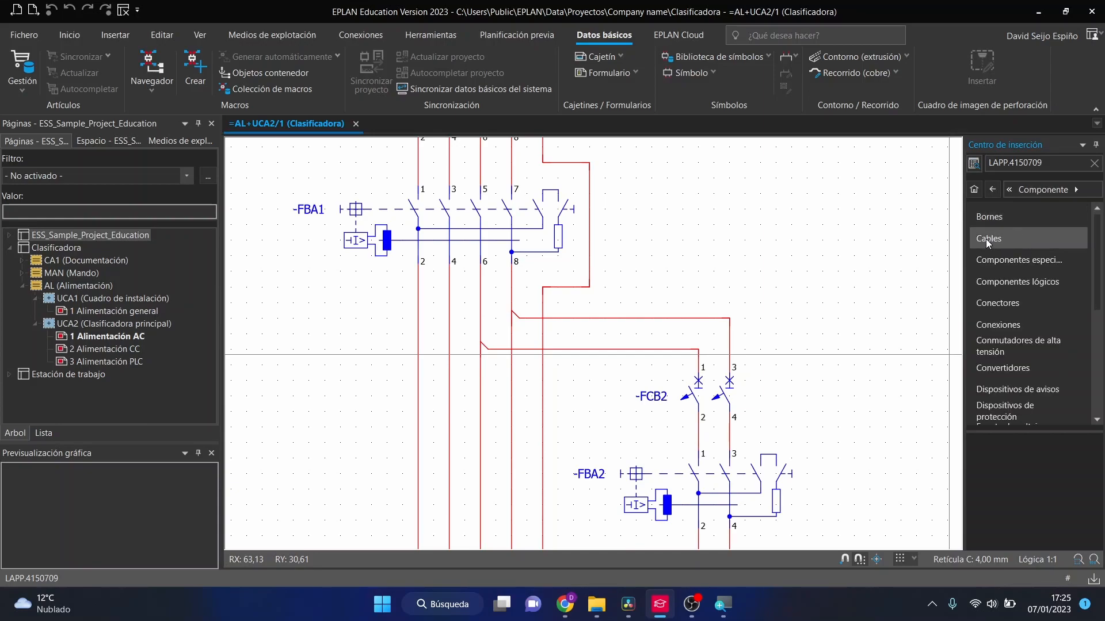
pyautogui.click(988, 239)
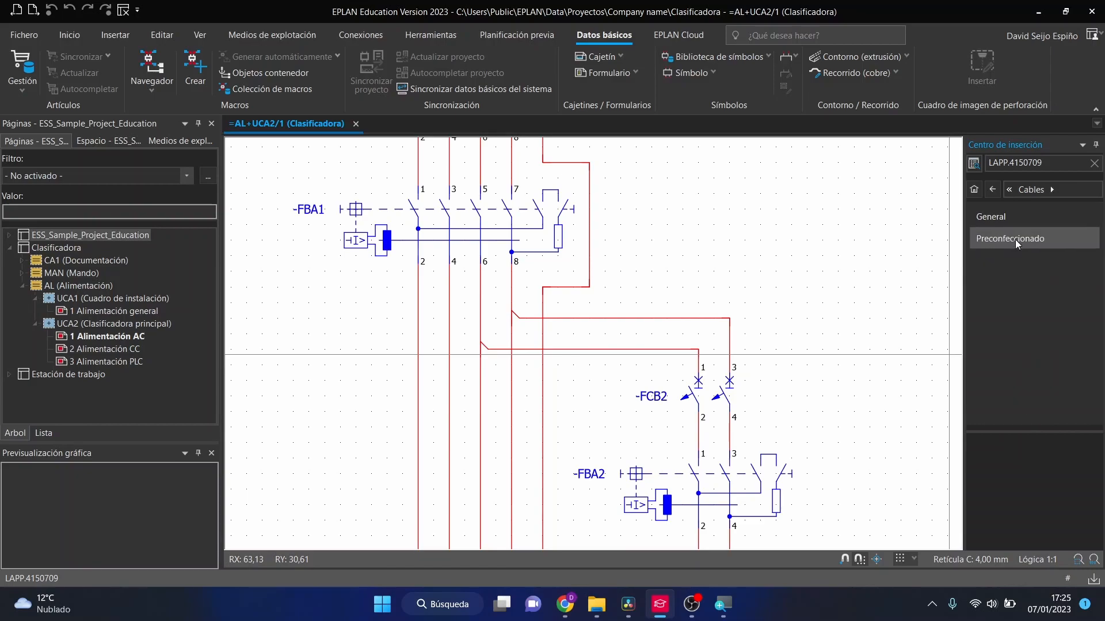
pyautogui.click(1003, 216)
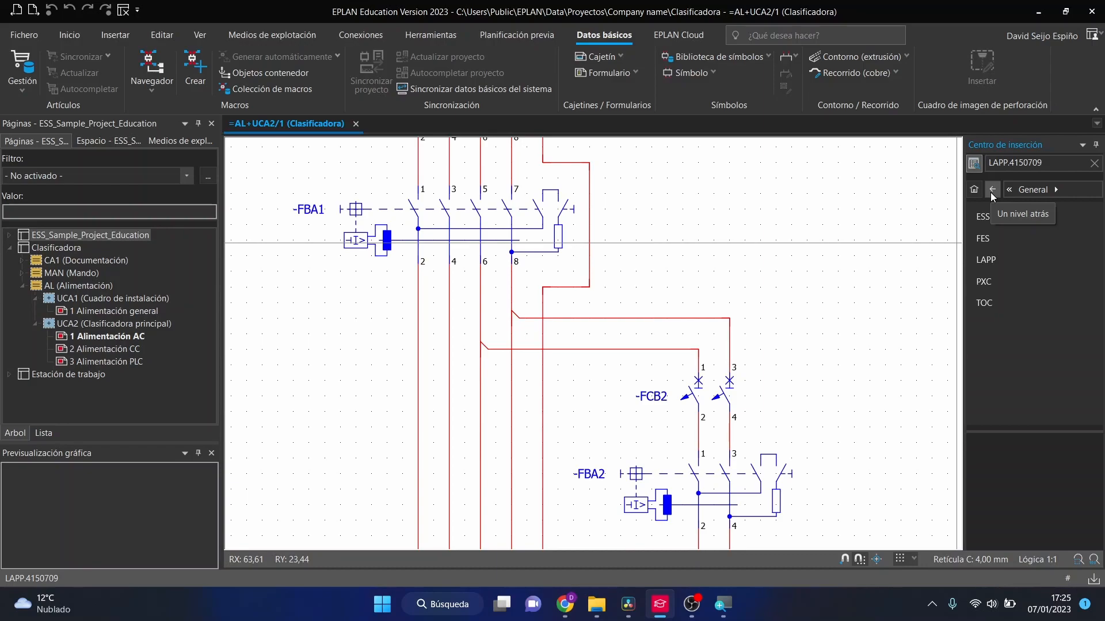
pyautogui.click(991, 193)
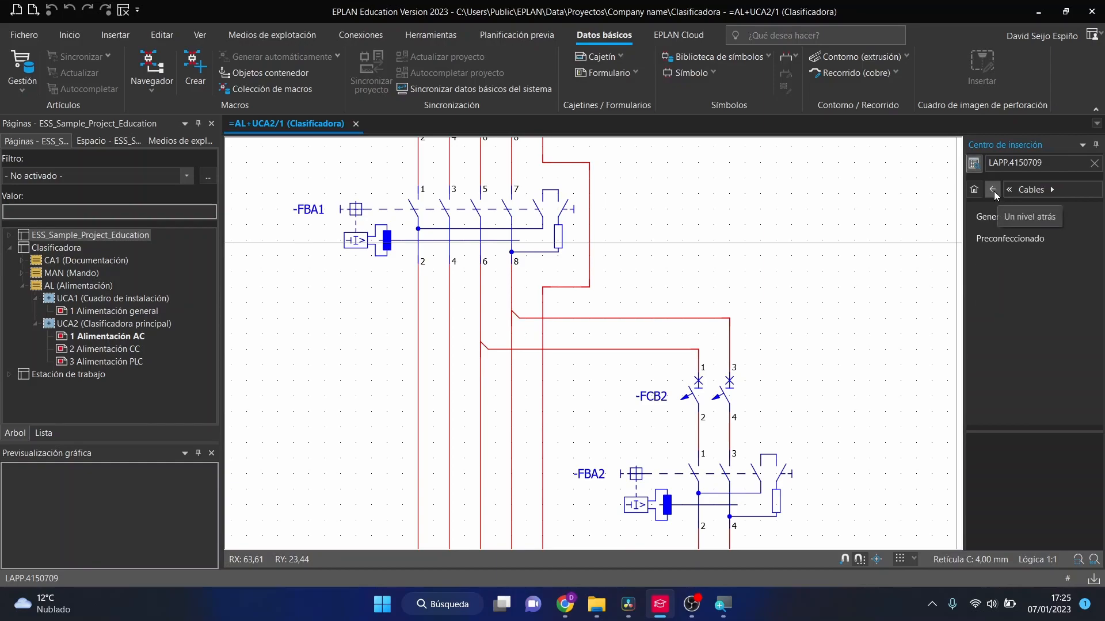
pyautogui.click(992, 190)
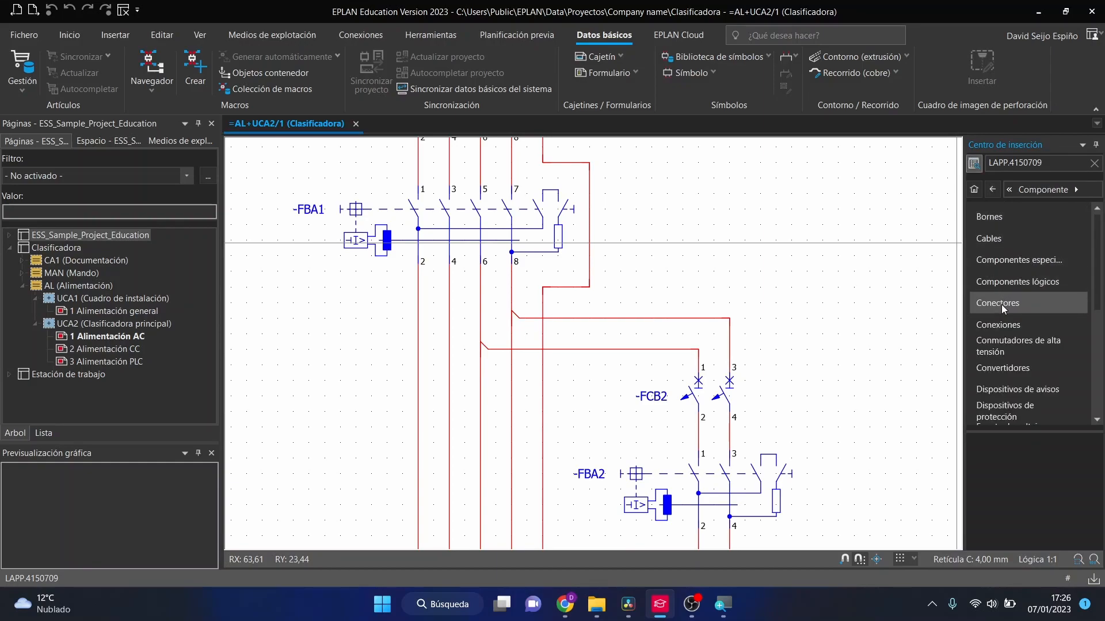
# Find part LAPP.4150709 among the LAPP articles of the general Conexiones component category
pyautogui.click(1011, 323)
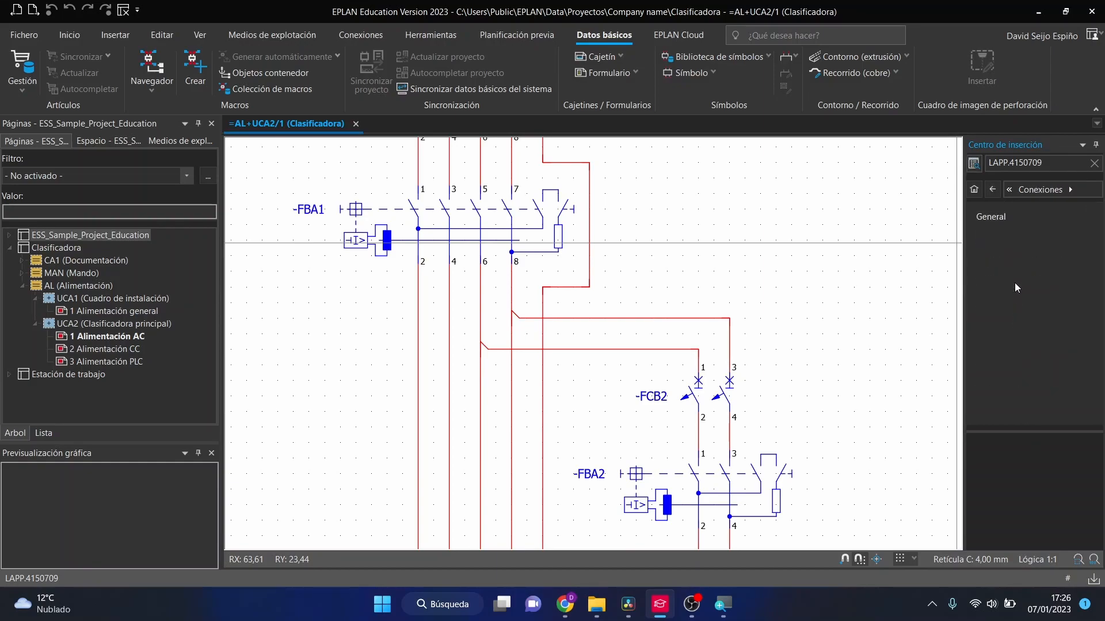
pyautogui.click(986, 216)
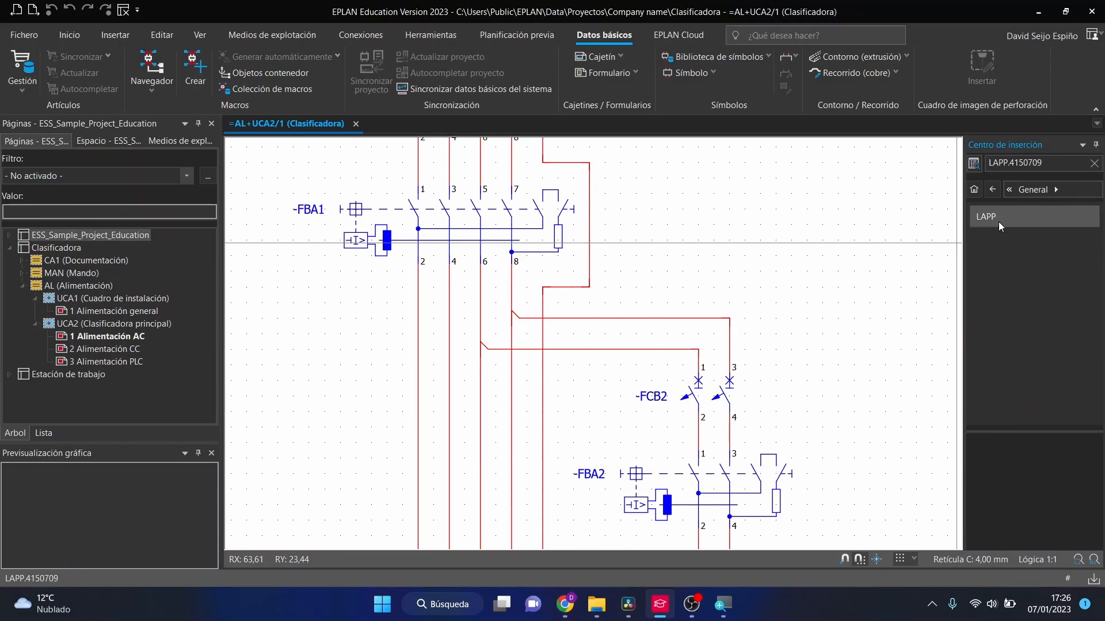
pyautogui.click(987, 218)
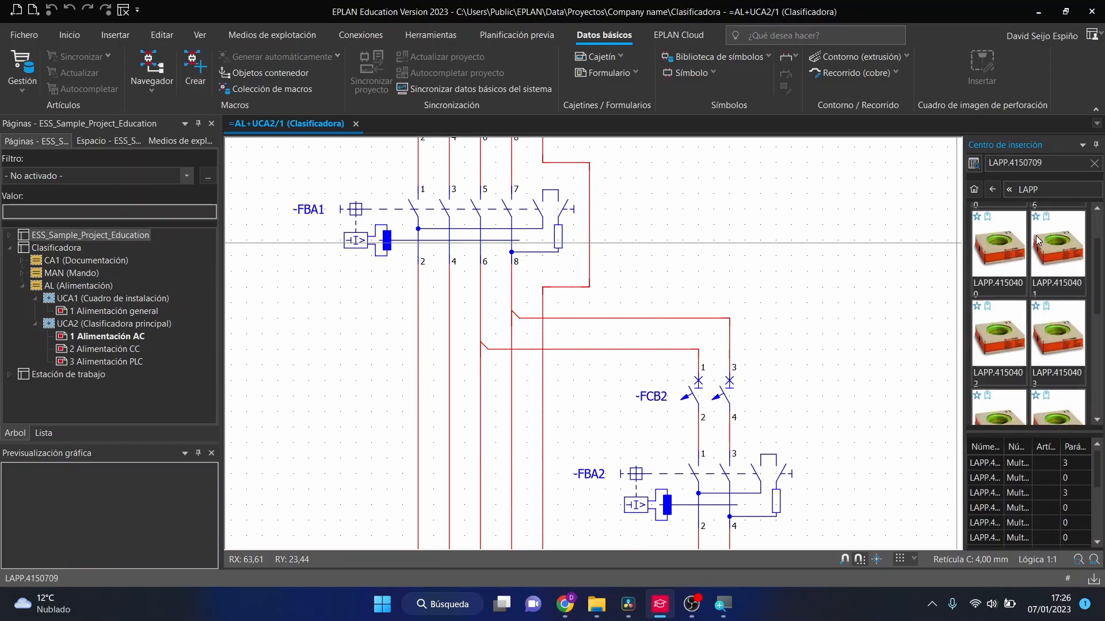
pyautogui.scroll(-3, 1038, 241)
pyautogui.scroll(2, 1038, 240)
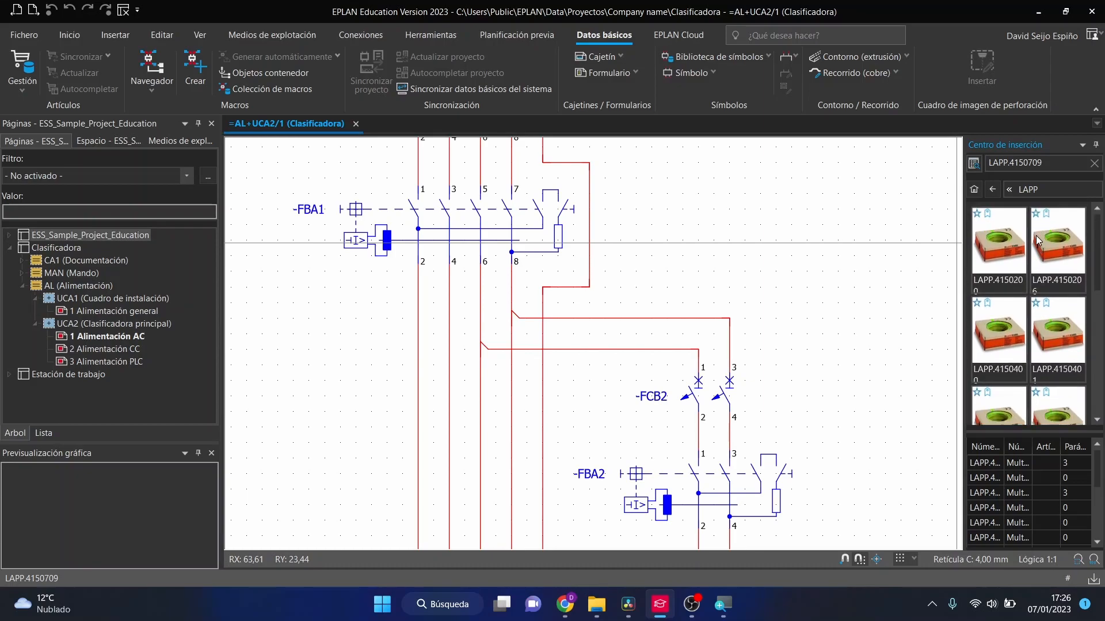
pyautogui.scroll(-5, 1057, 245)
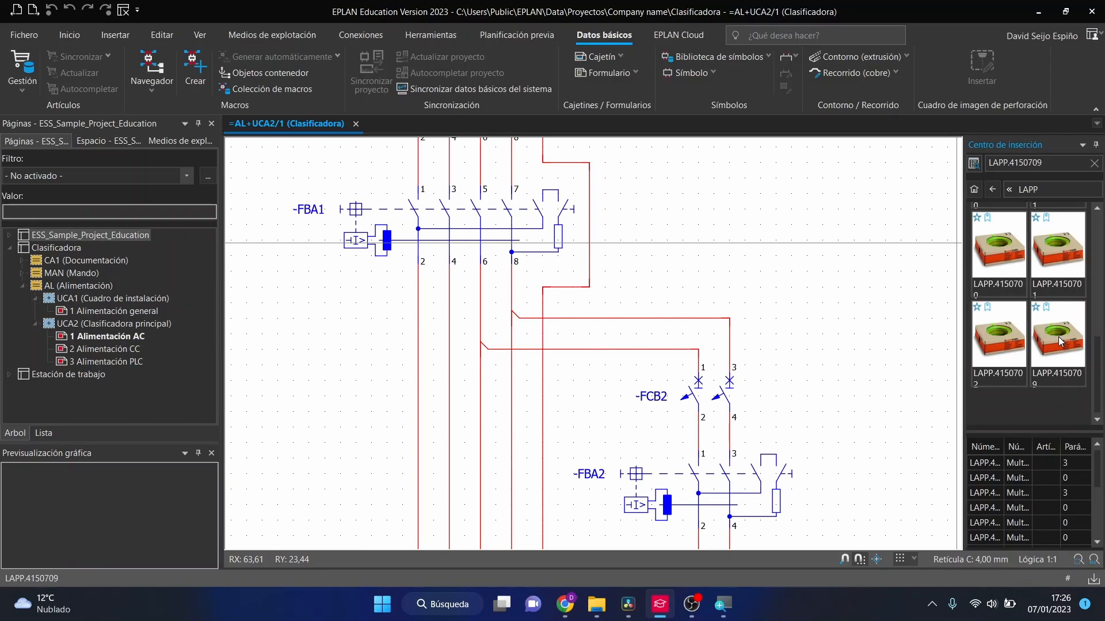
# Insert part LAPP.4150709 as a connection definition point on the conductor below terminal 2 of -FBA1
pyautogui.doubleClick(1058, 336)
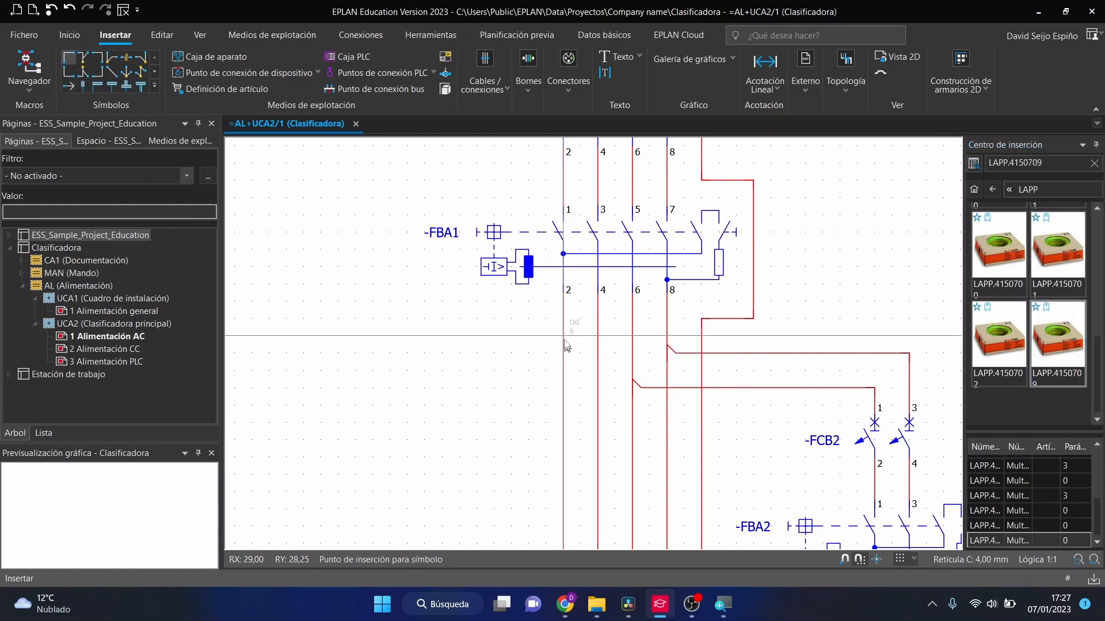
pyautogui.scroll(3, 569, 353)
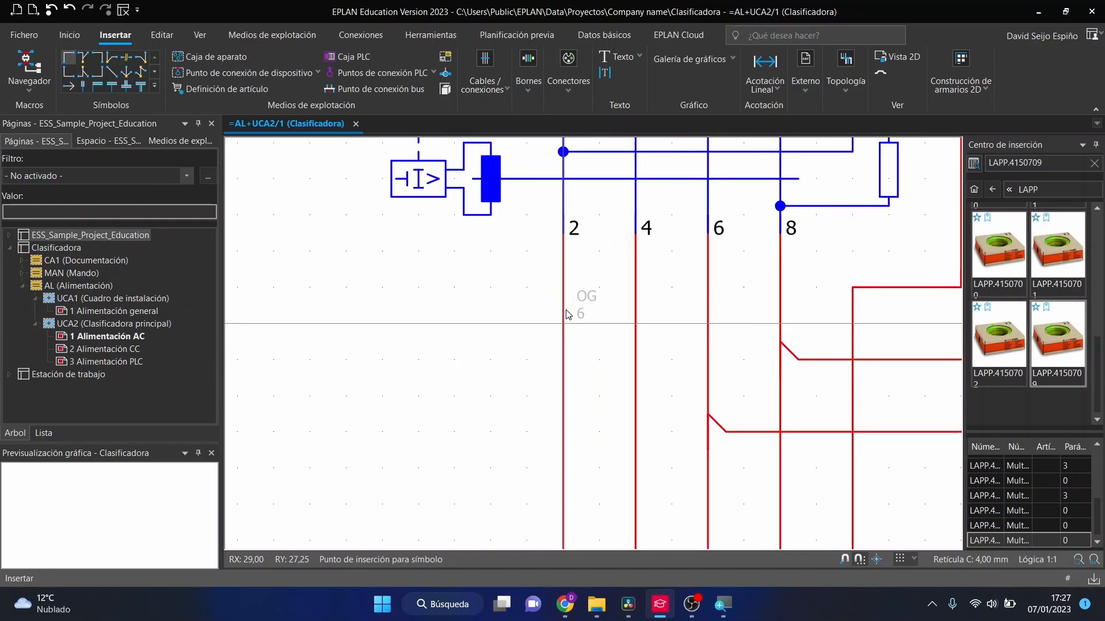
pyautogui.click(567, 328)
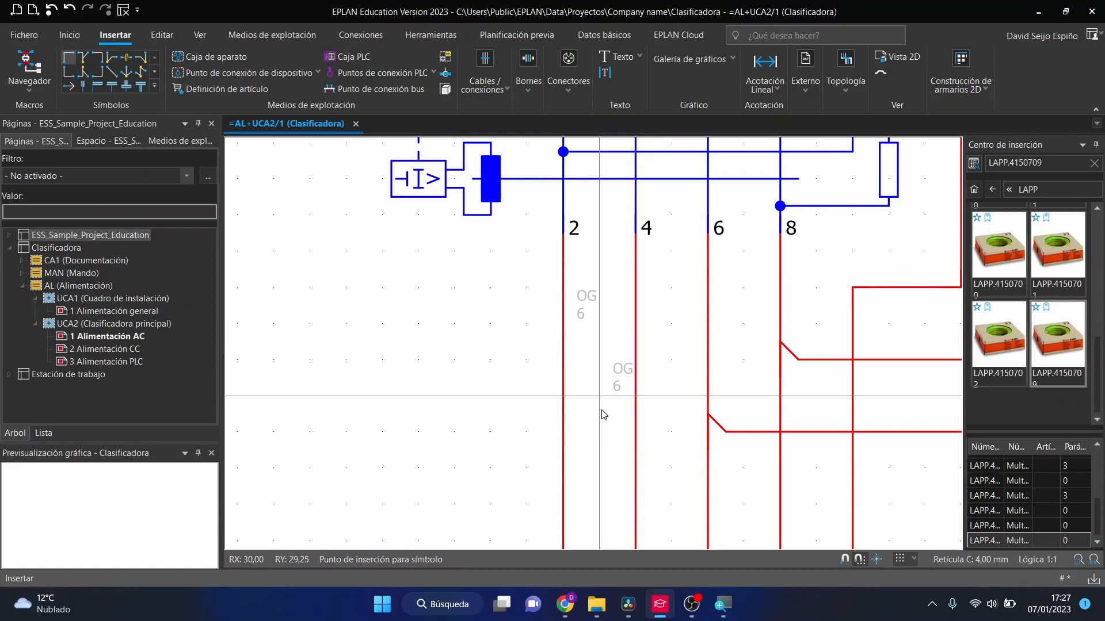
pyautogui.press('Escape')
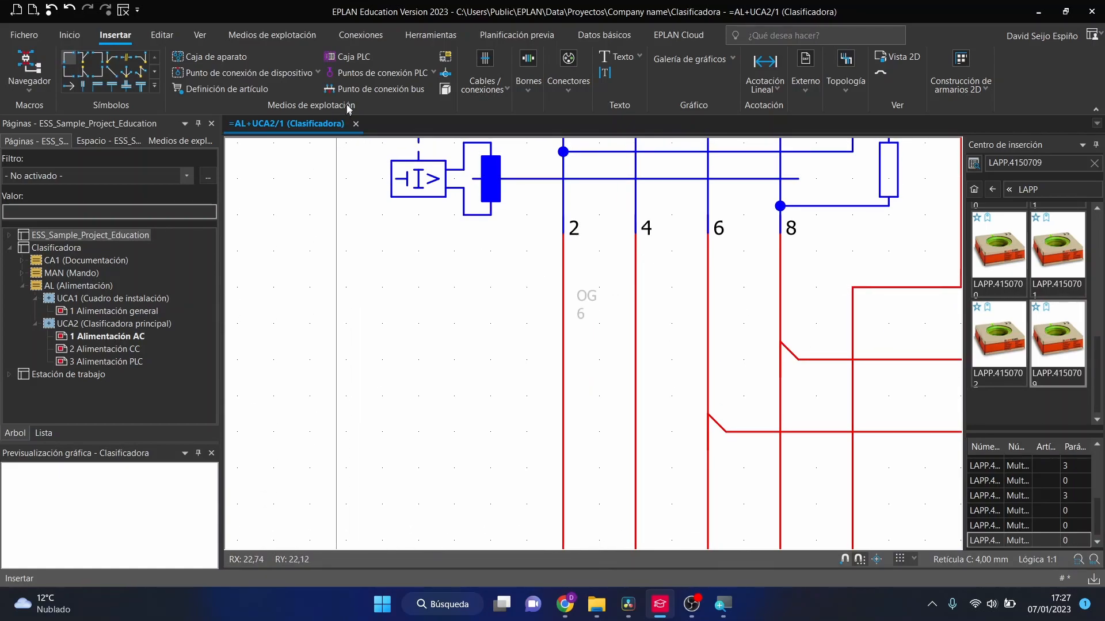
# Toggle the display of invisible elements off and on several times, leaving them shown
pyautogui.click(199, 35)
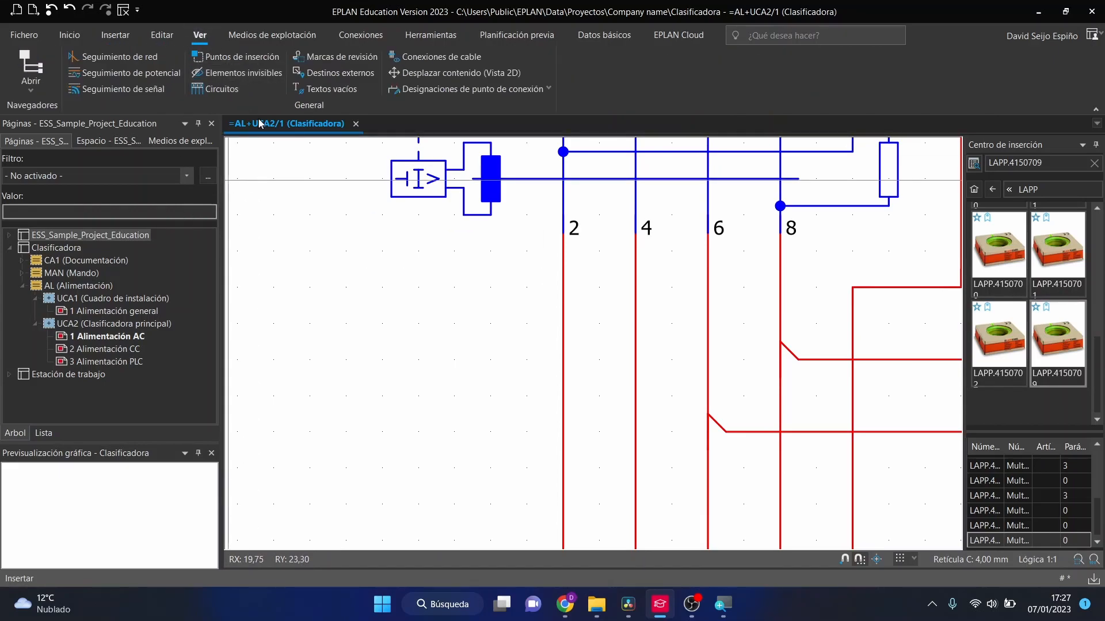
pyautogui.click(259, 75)
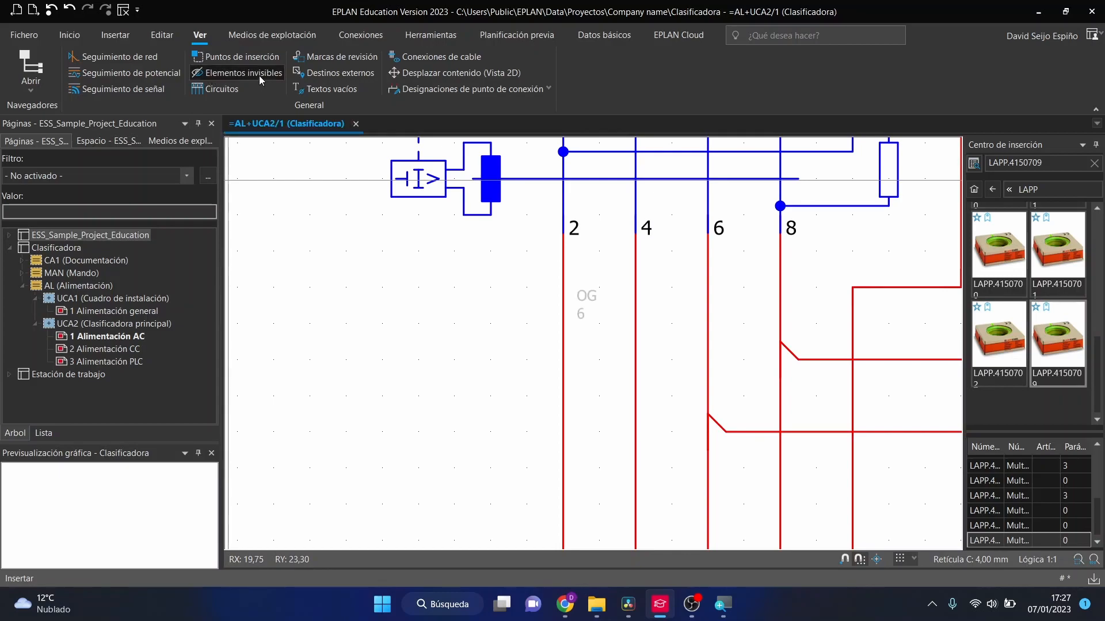
pyautogui.click(259, 75)
pyautogui.click(259, 75)
pyautogui.click(259, 75)
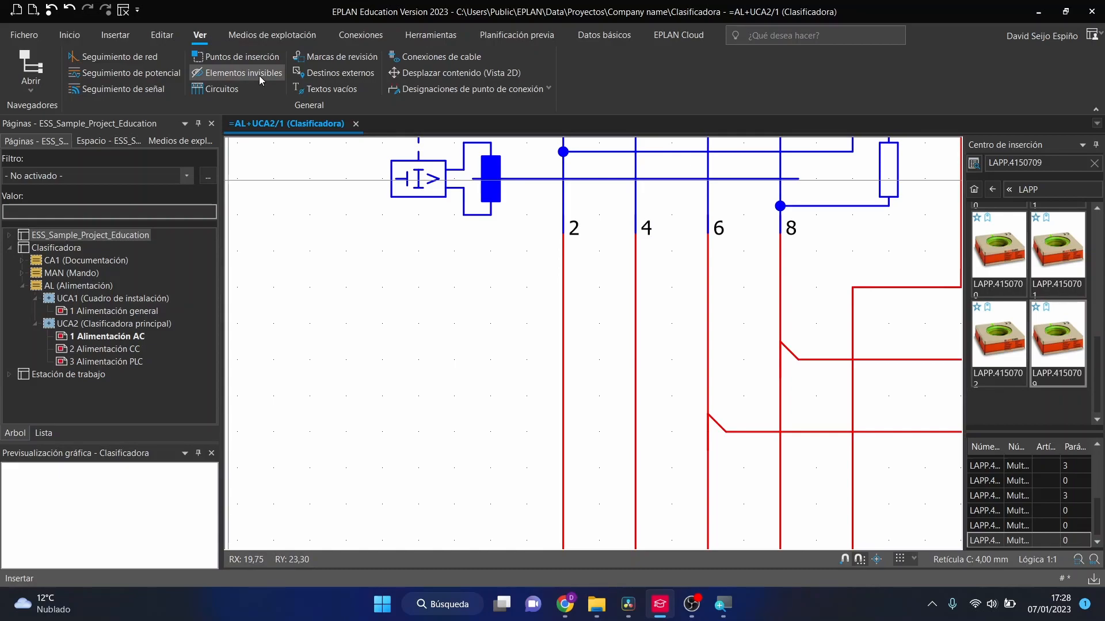
pyautogui.click(259, 75)
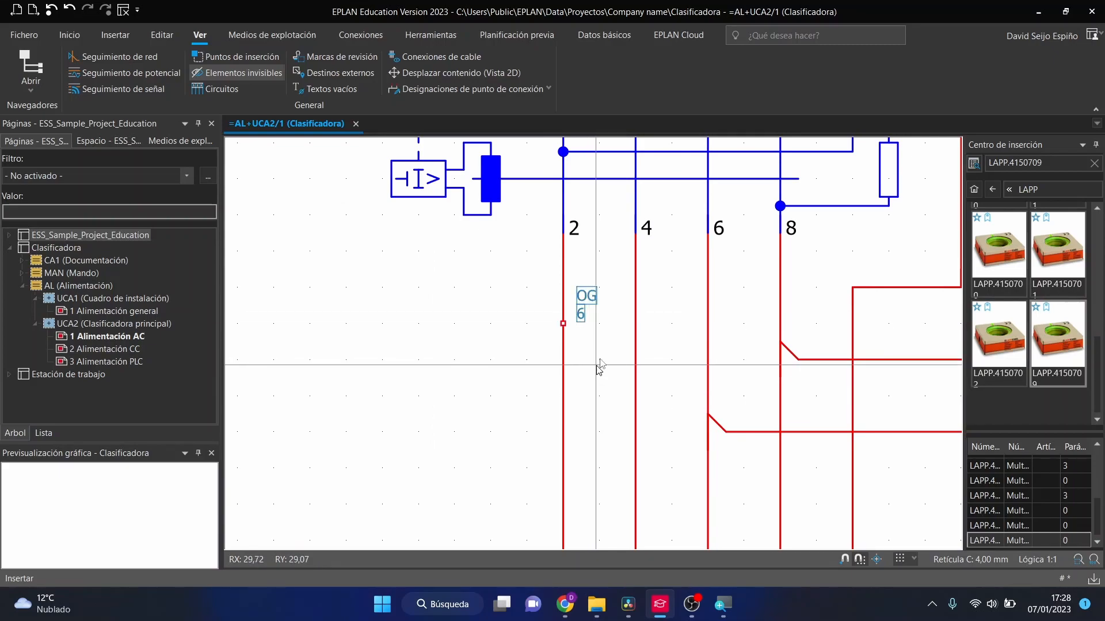
# Inspect the new connection definition point's article, colour and cross-section properties and the list of available sections, discarding any changes
pyautogui.click(586, 303)
pyautogui.doubleClick(586, 304)
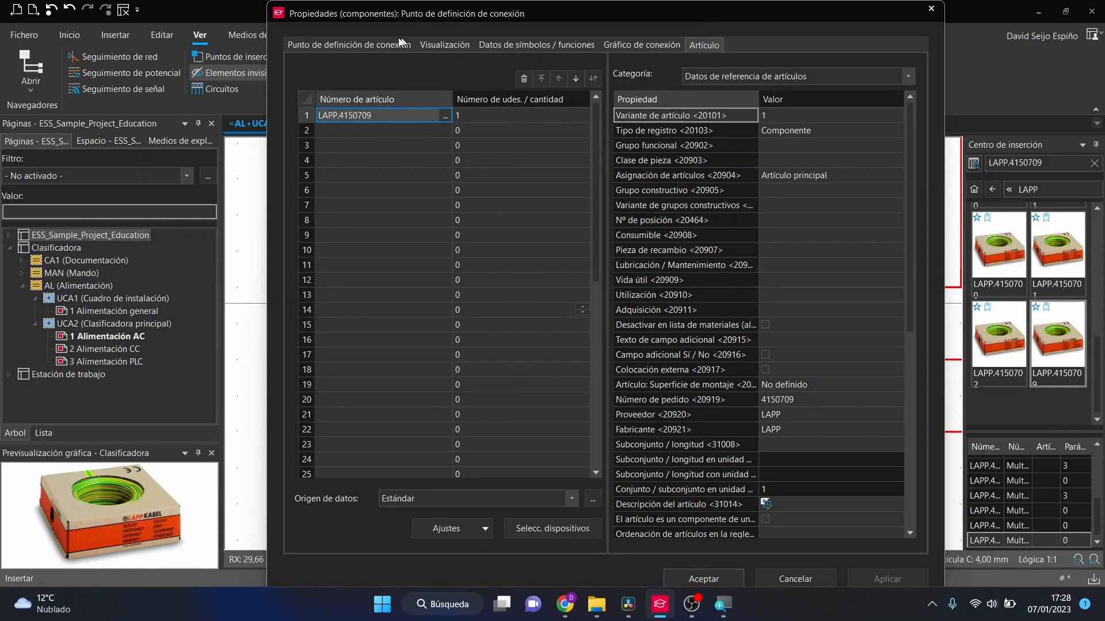
pyautogui.click(360, 45)
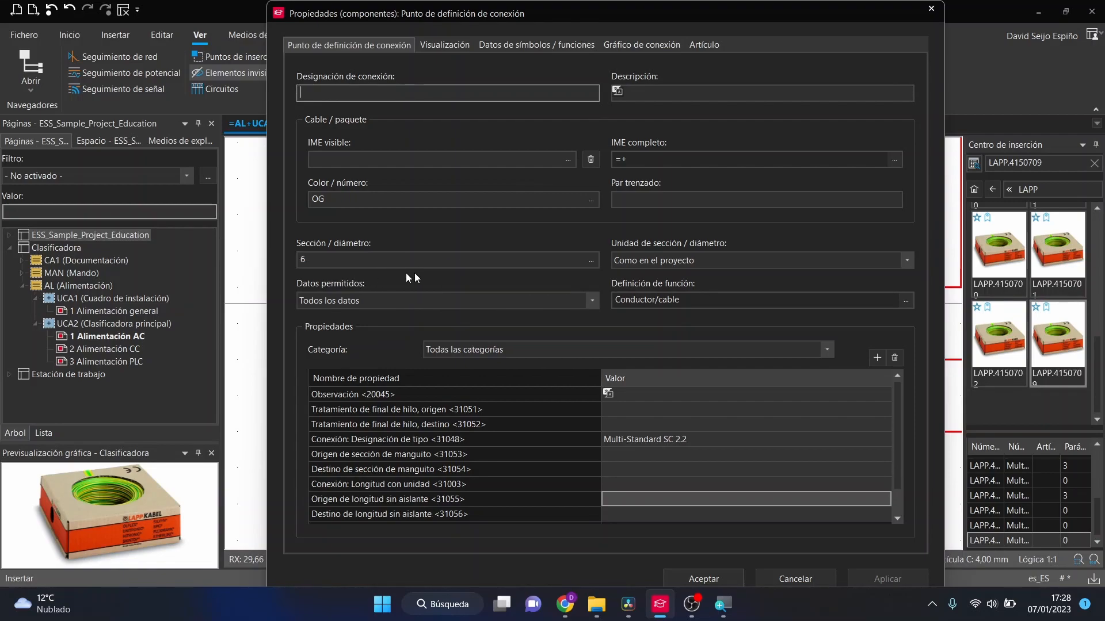
pyautogui.click(591, 261)
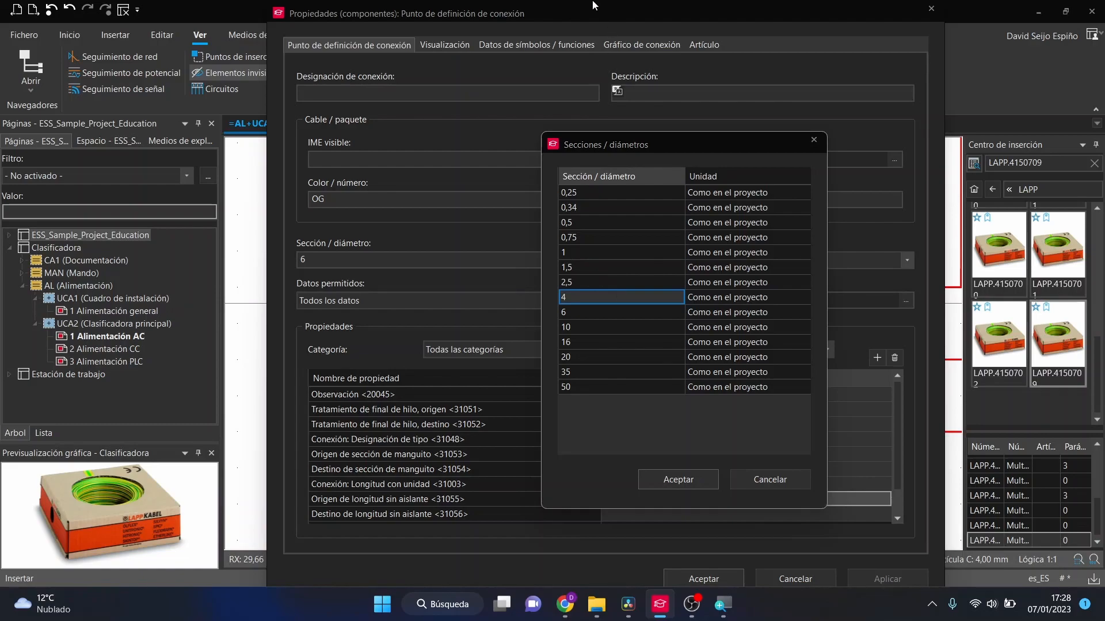
pyautogui.click(774, 479)
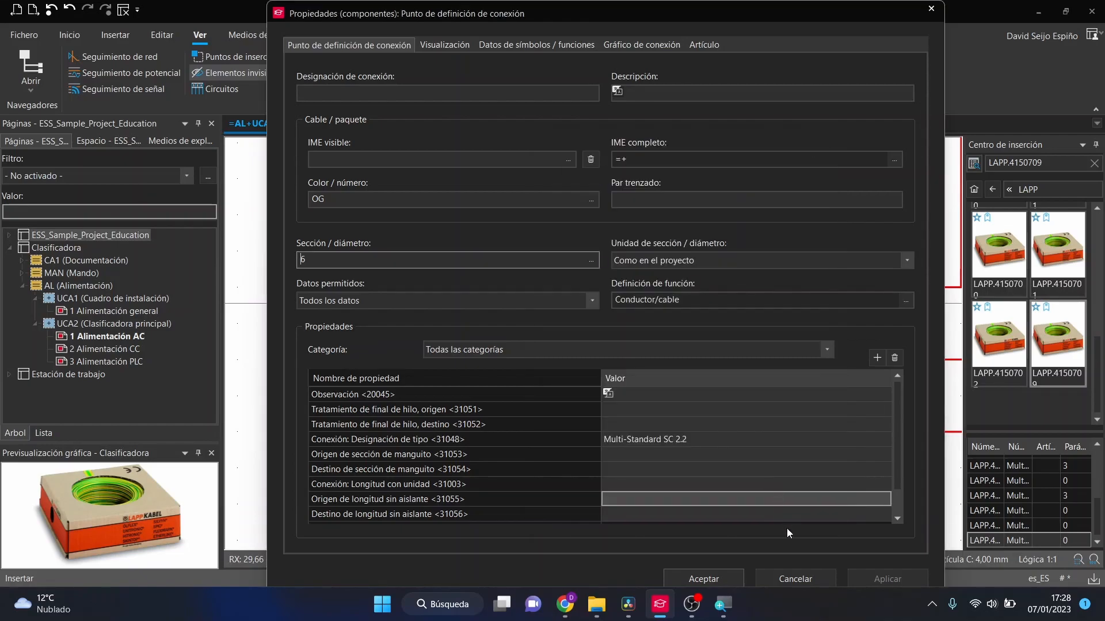
pyautogui.click(802, 576)
pyautogui.scroll(-5, 545, 345)
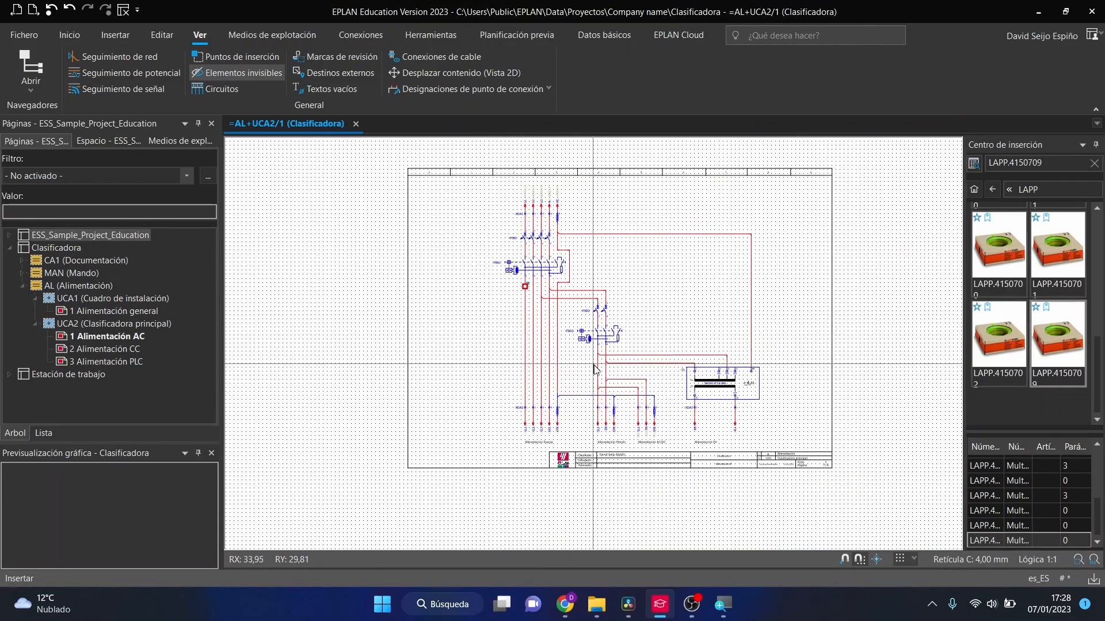
pyautogui.scroll(3, 543, 252)
pyautogui.scroll(-2, 543, 252)
pyautogui.scroll(4, 576, 213)
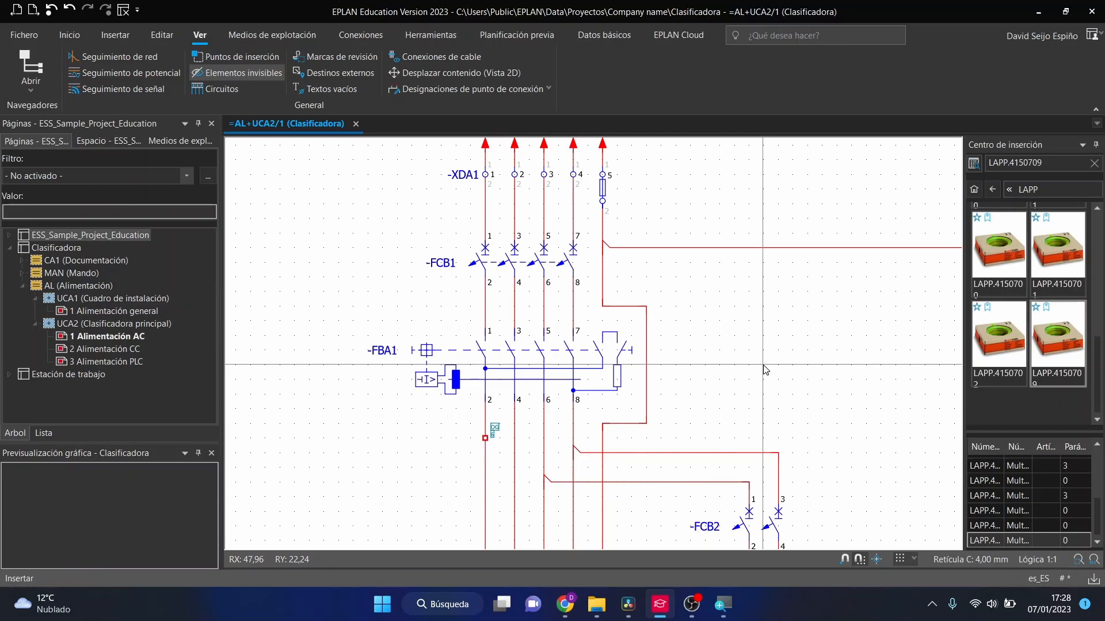
pyautogui.scroll(4, 513, 377)
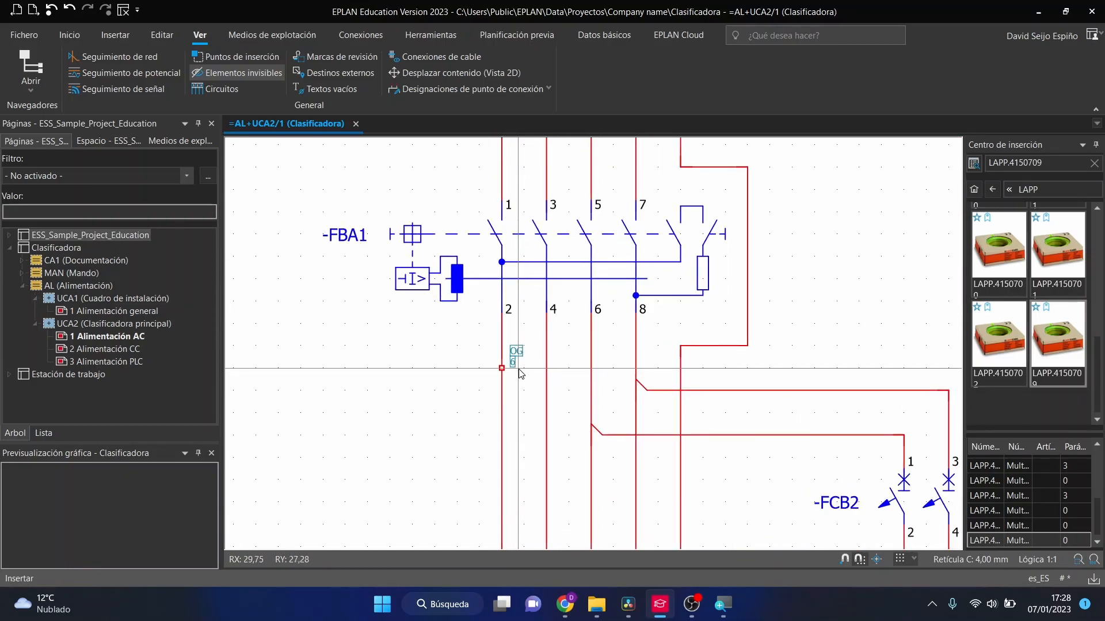
# Set the connection definition point below terminal 2 of -FBA1 to section 2,5 and colour BK (Negro)
pyautogui.doubleClick(515, 357)
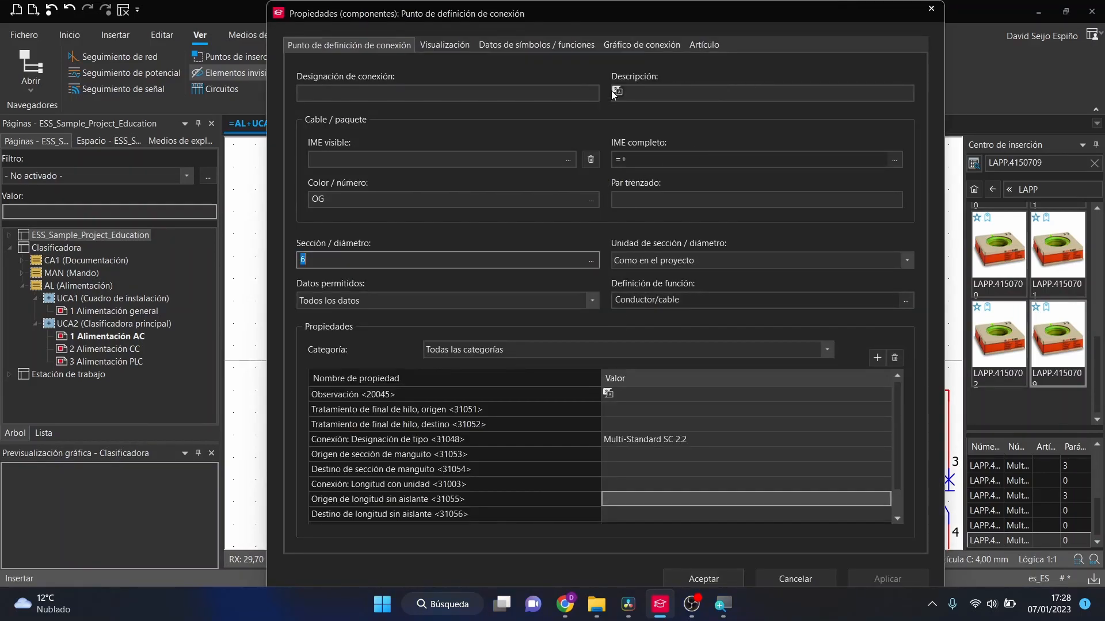
pyautogui.click(590, 260)
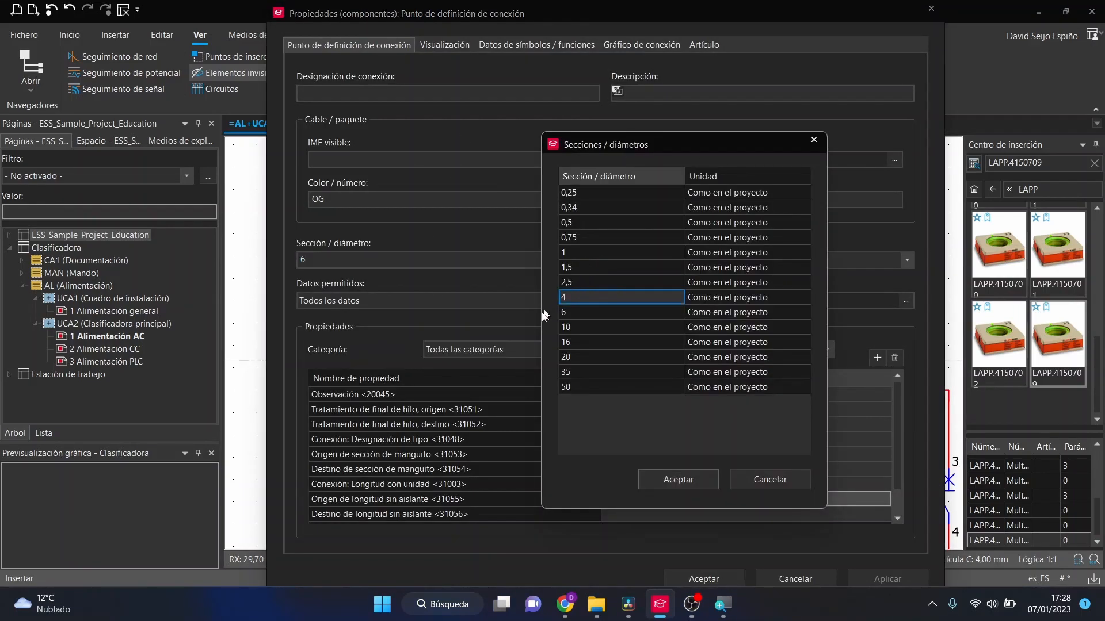
pyautogui.click(581, 282)
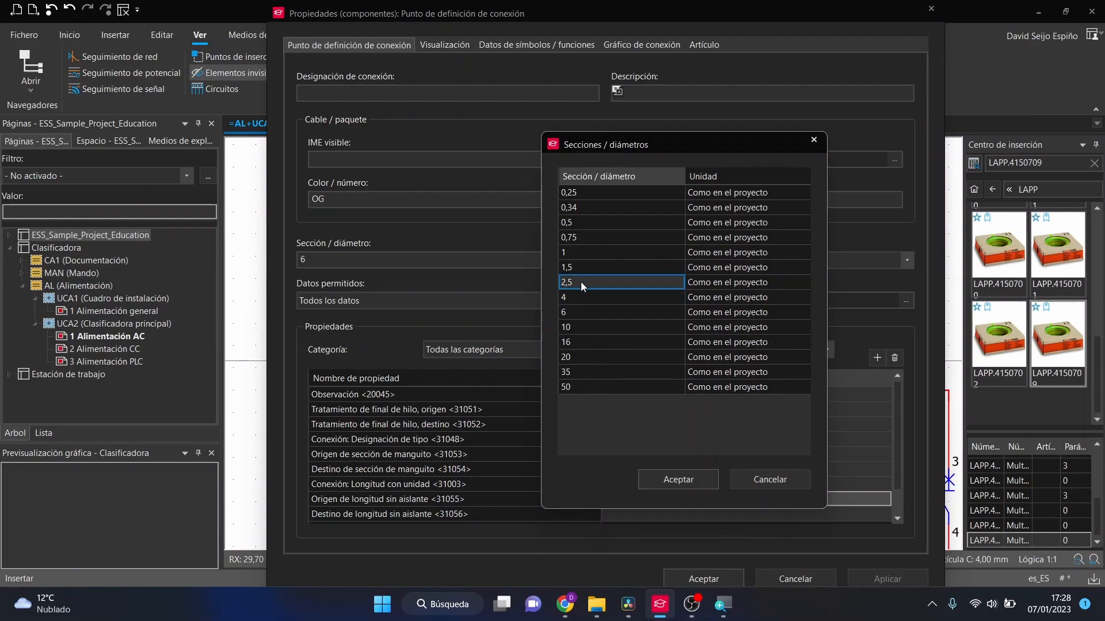
pyautogui.click(681, 479)
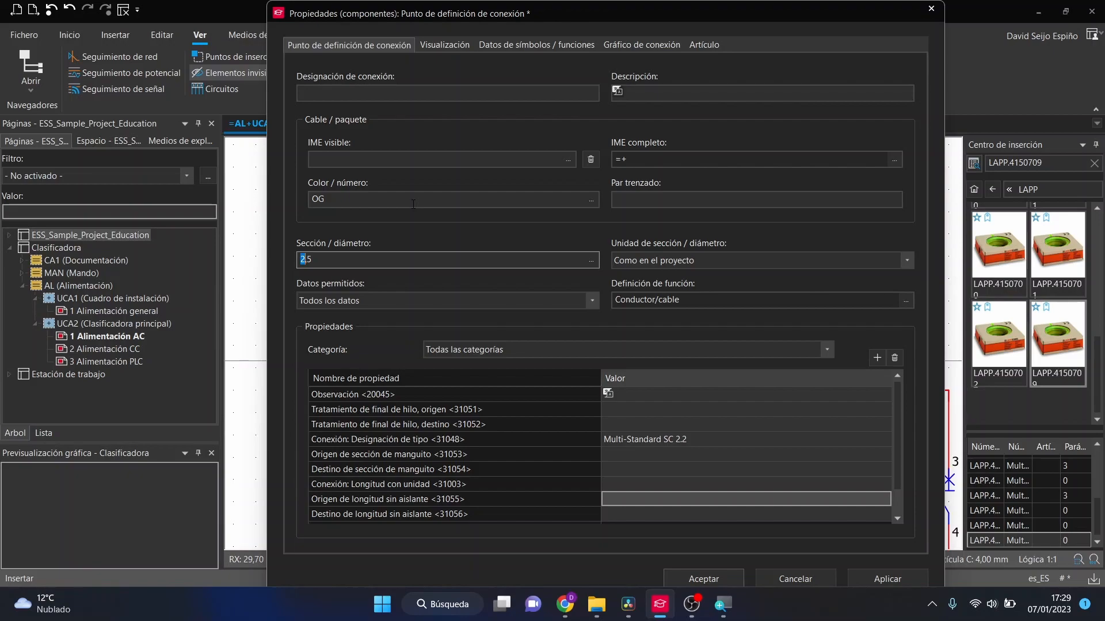
pyautogui.click(591, 200)
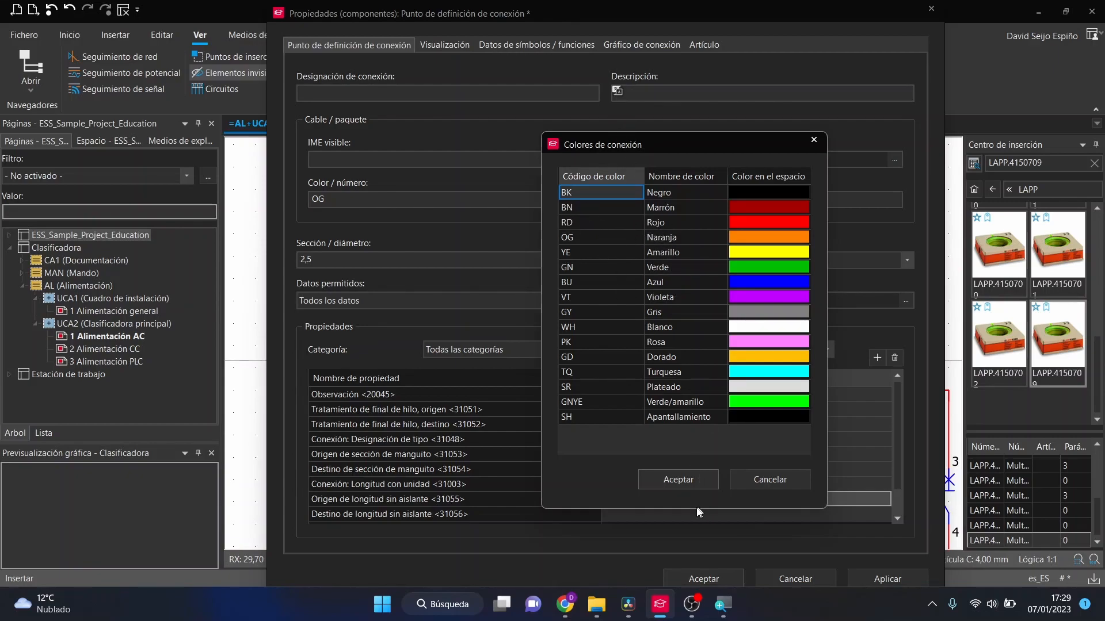
pyautogui.click(677, 479)
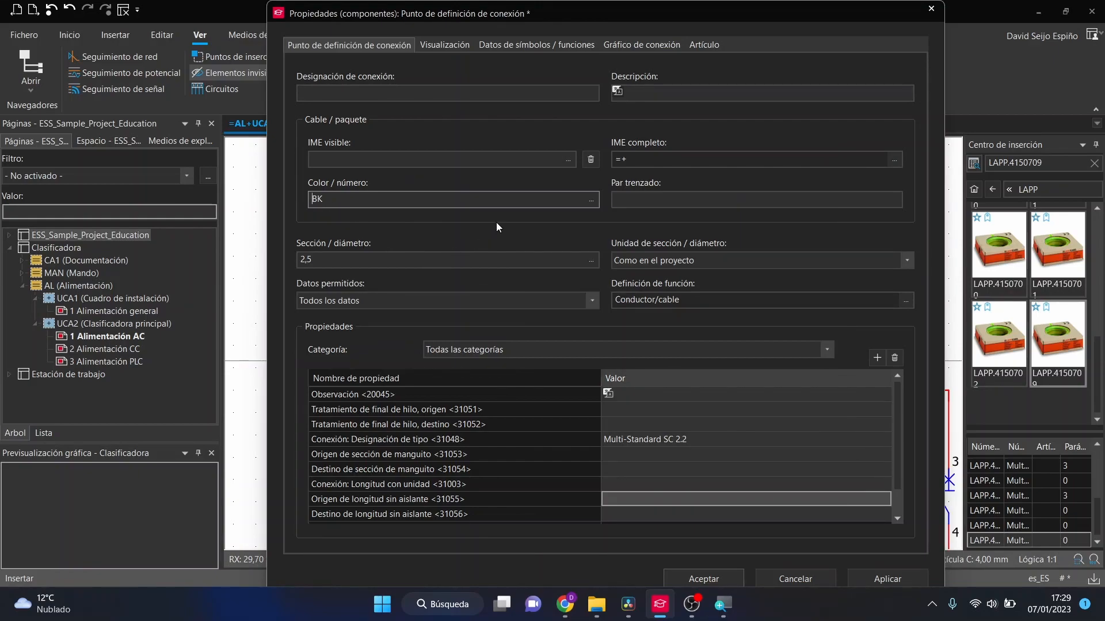
# Enter 2001 as the connection designation of the same definition point and accept its properties
pyautogui.click(489, 93)
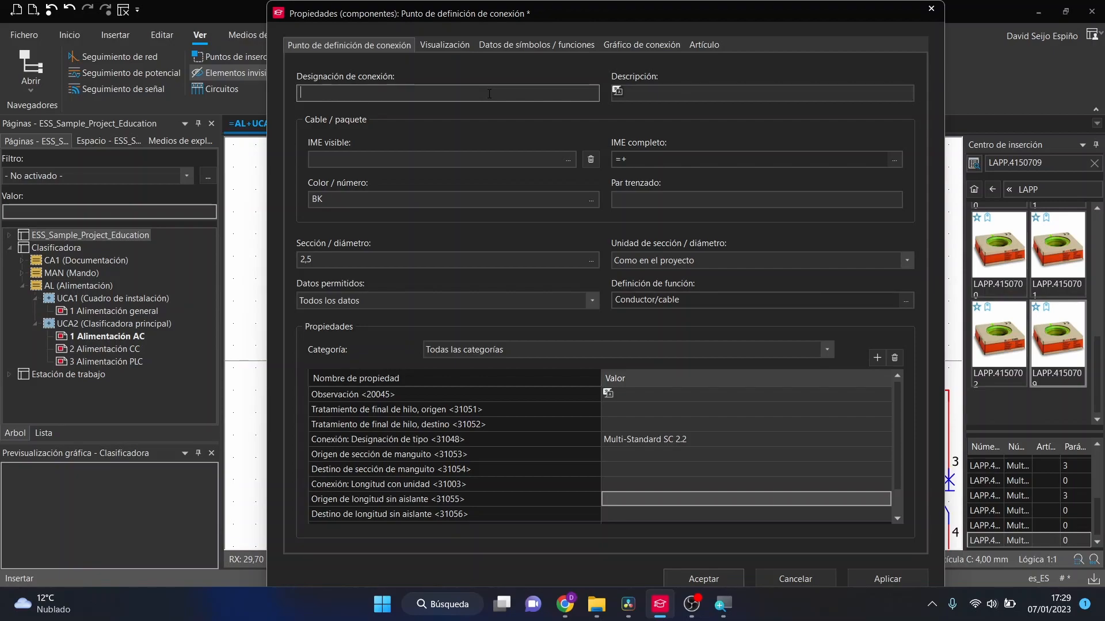
pyautogui.write('2000')
pyautogui.press('BackSpace')
pyautogui.write('1')
pyautogui.click(703, 578)
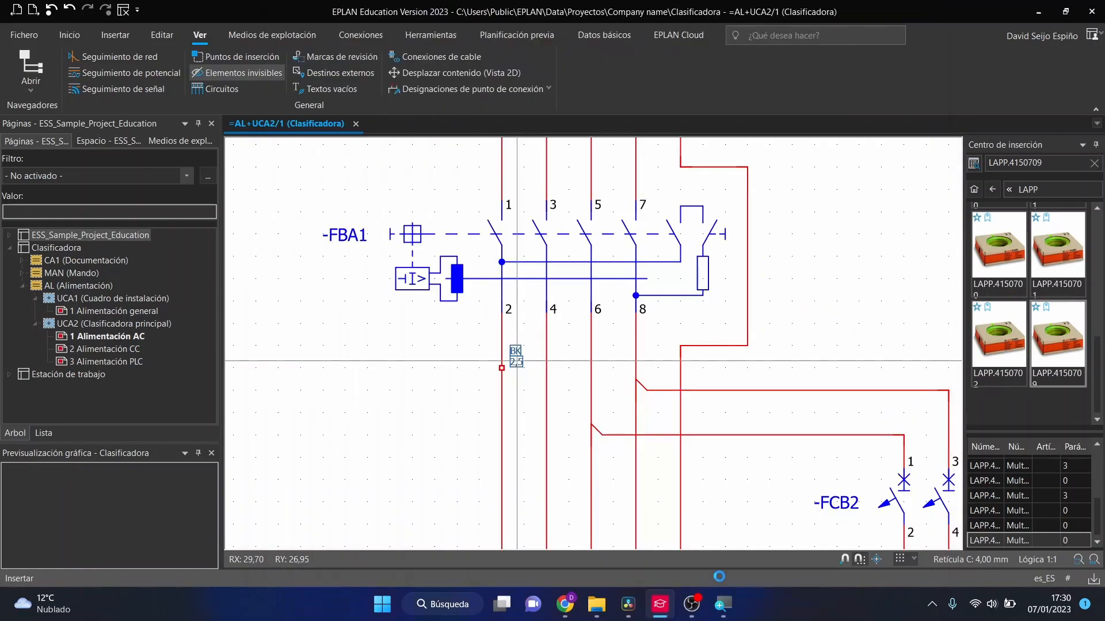
# Toggle the invisible elements repeatedly to check the conductor's colour and section texts, leaving them shown
pyautogui.scroll(3, 528, 325)
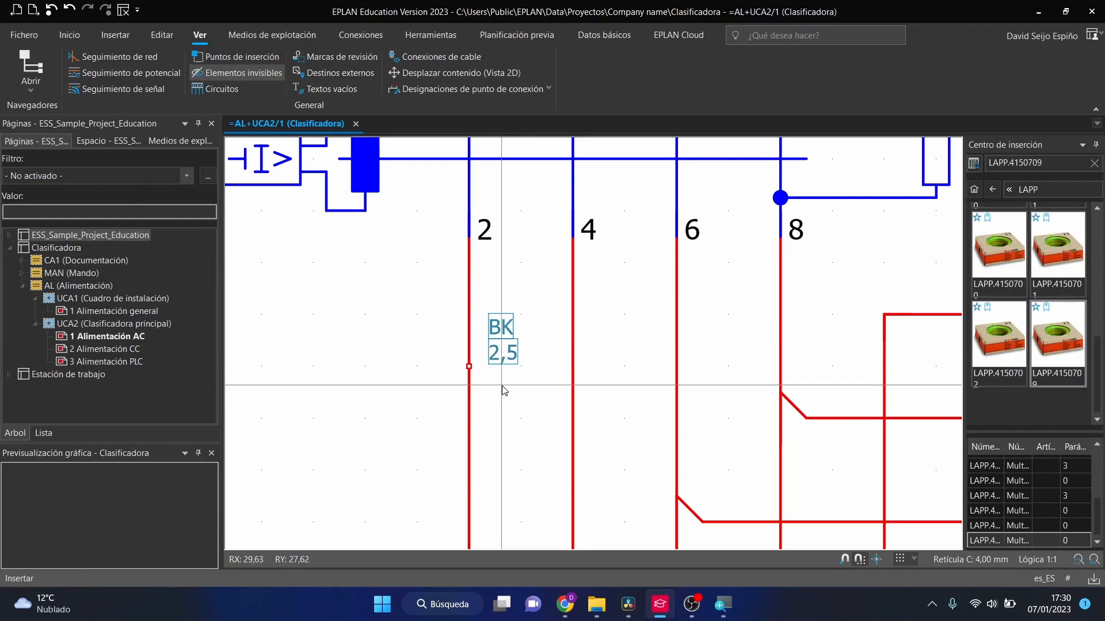
pyautogui.click(234, 74)
pyautogui.click(234, 74)
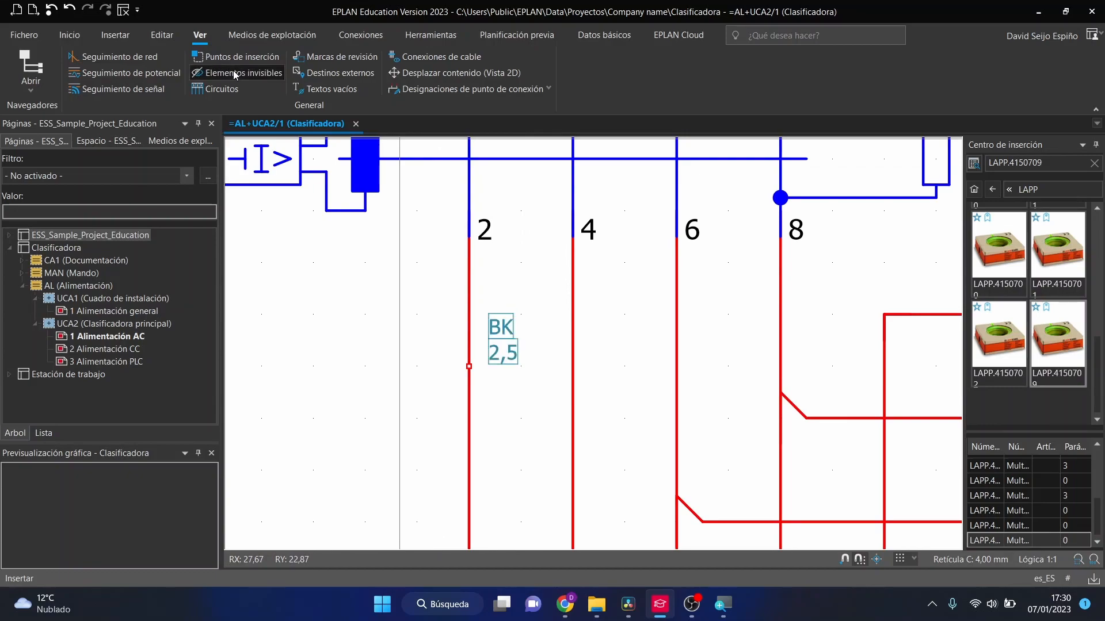
pyautogui.click(235, 74)
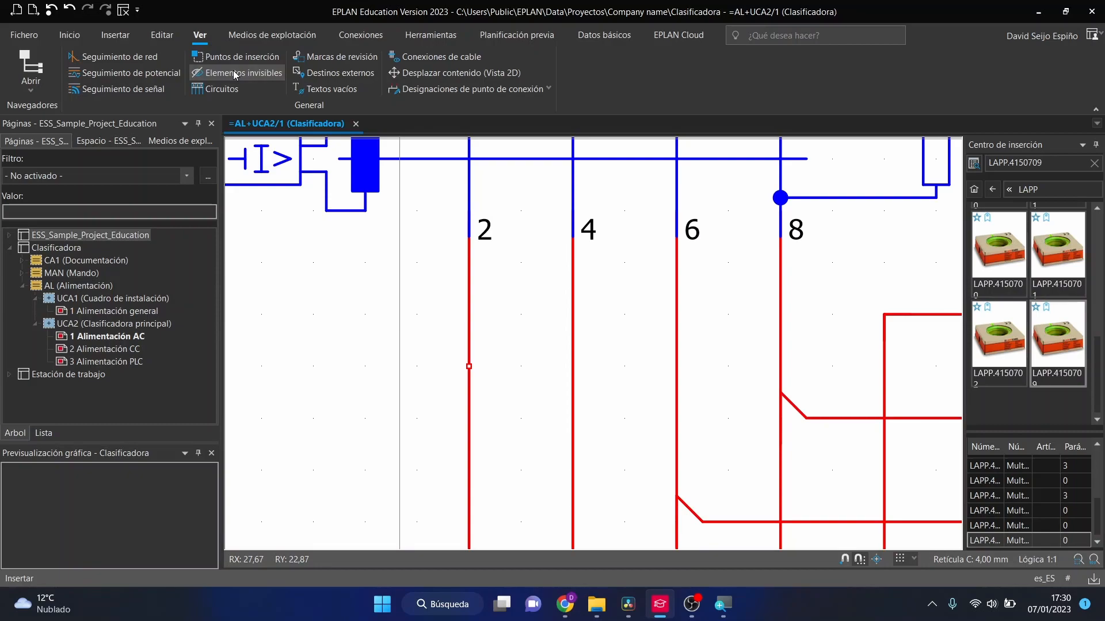
pyautogui.click(235, 75)
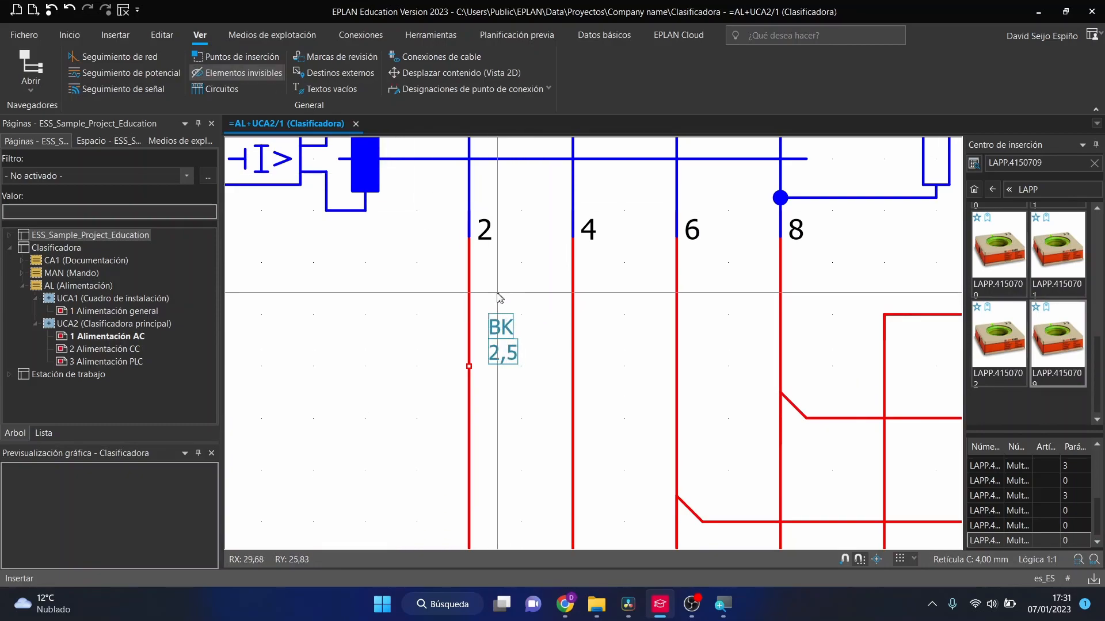
# Inspect the display format of the definition point's section <31002> and colour <31004> properties, discarding any changes
pyautogui.doubleClick(506, 357)
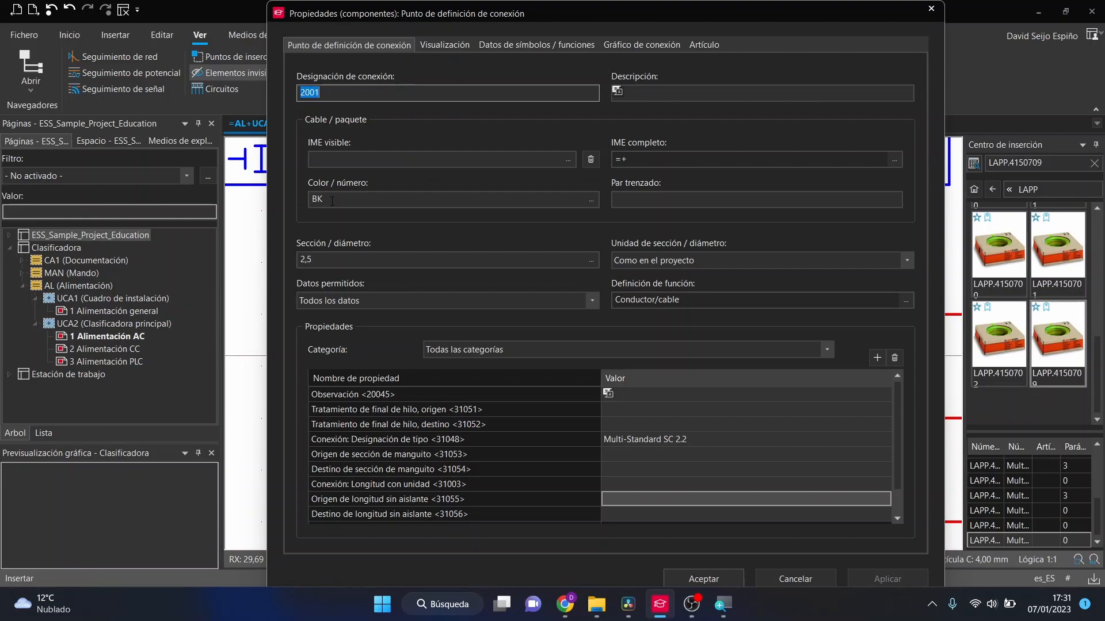
pyautogui.click(443, 46)
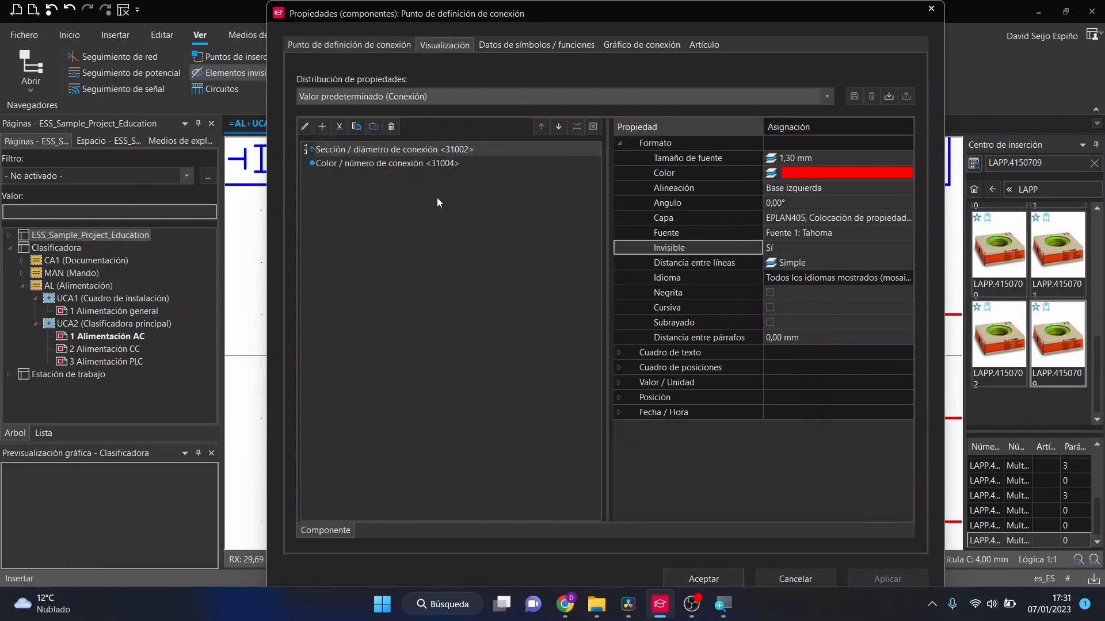
pyautogui.click(361, 149)
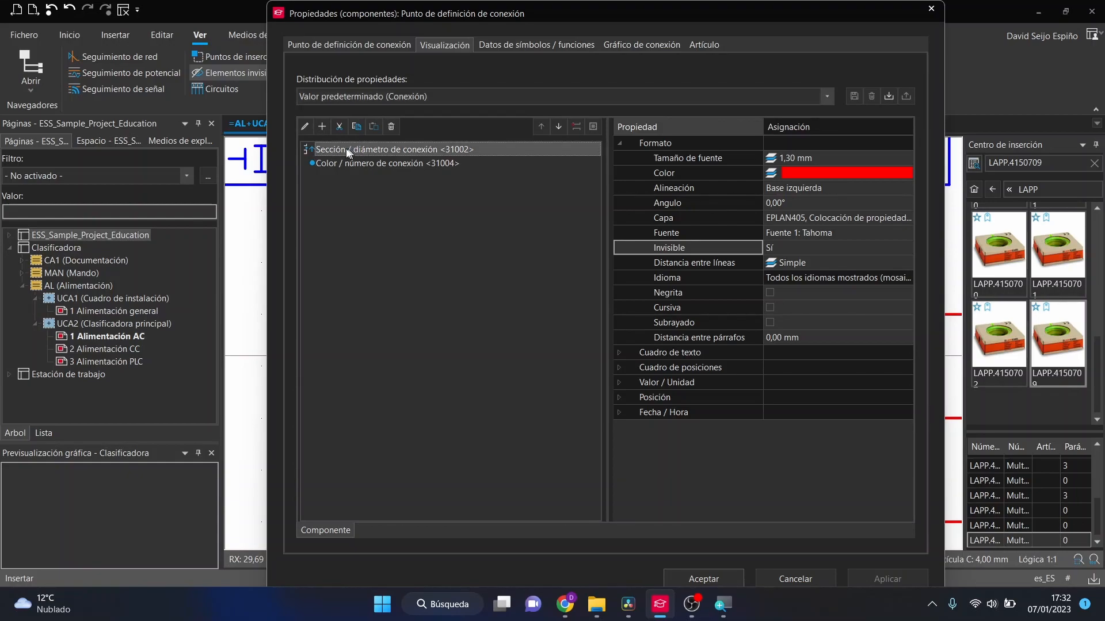
pyautogui.click(331, 162)
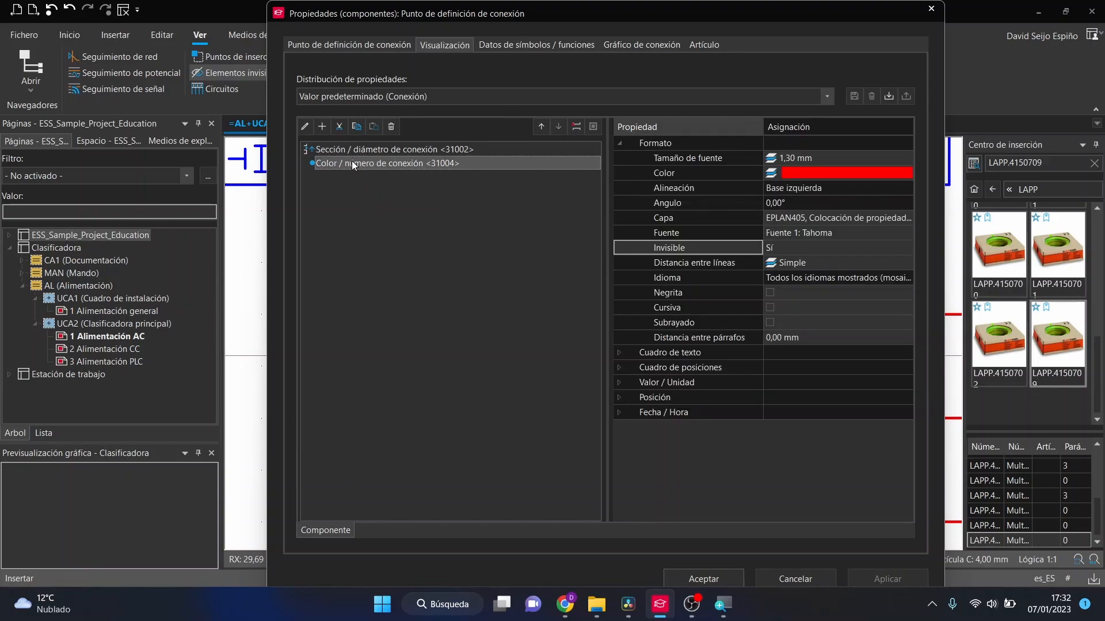
pyautogui.click(353, 148)
pyautogui.click(359, 160)
pyautogui.click(803, 577)
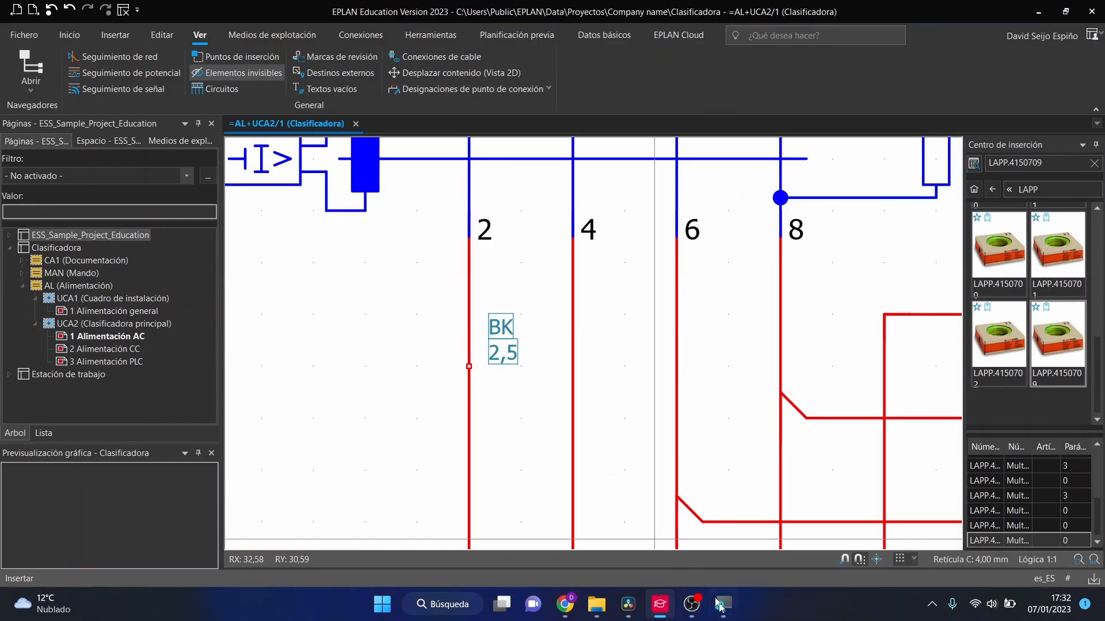
# Add the property Designación de conexión <31011> to the texts displayed at the definition point below terminal 2 of -FBA1
pyautogui.doubleClick(491, 364)
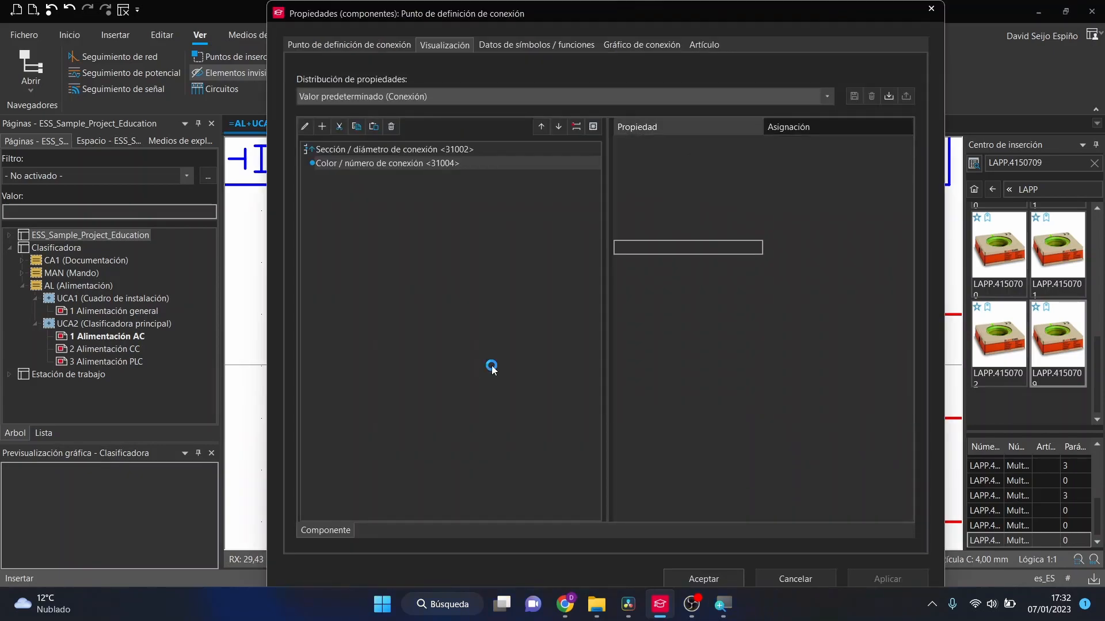
pyautogui.click(389, 151)
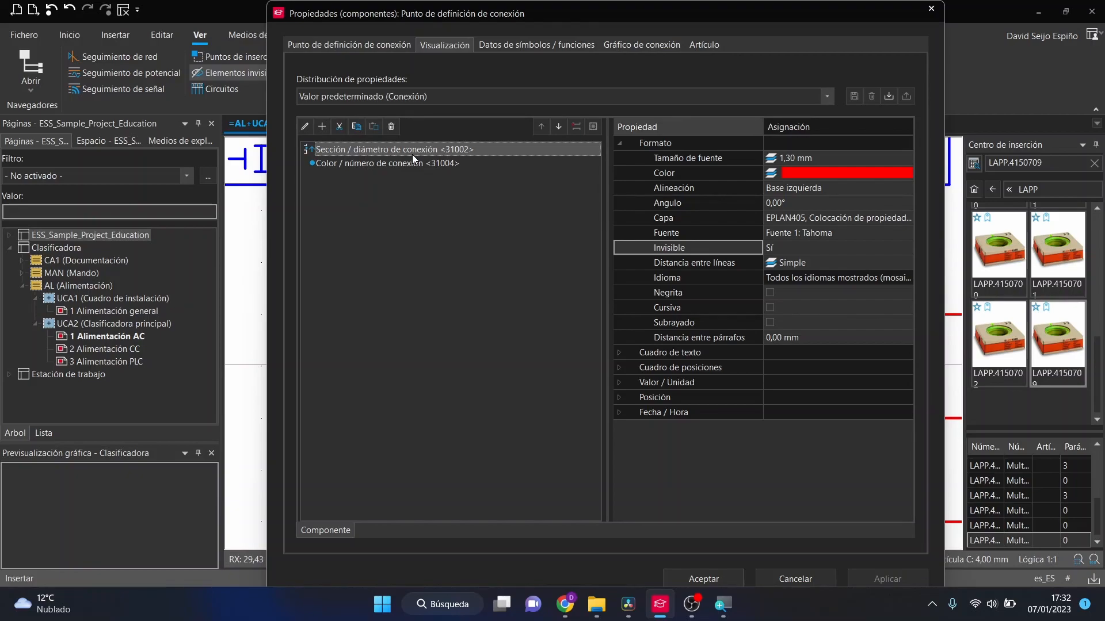
pyautogui.click(353, 47)
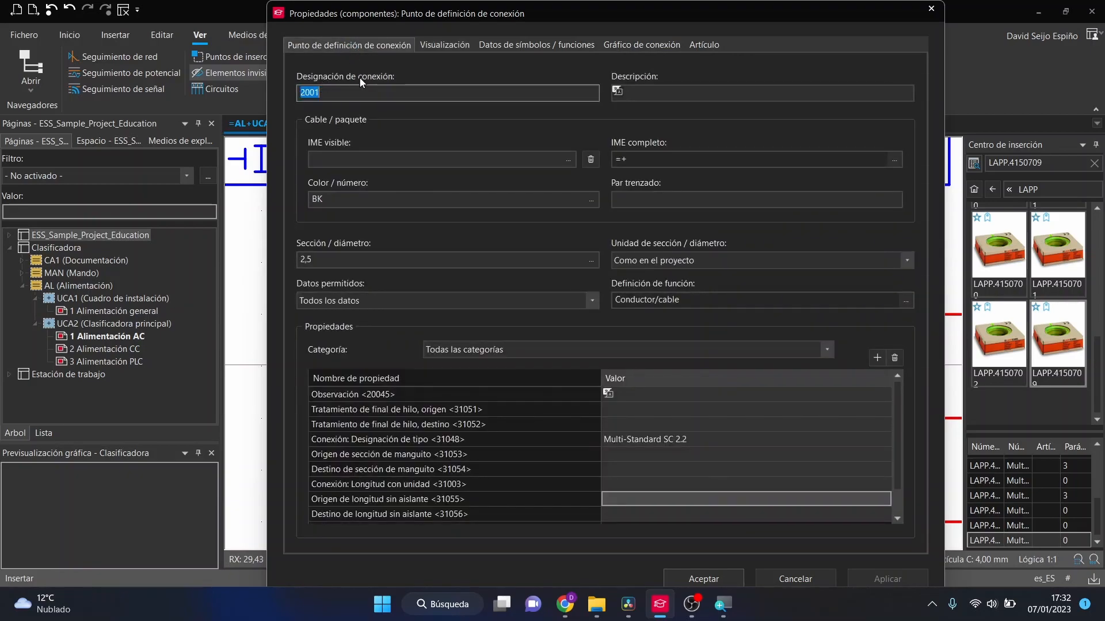
pyautogui.click(457, 45)
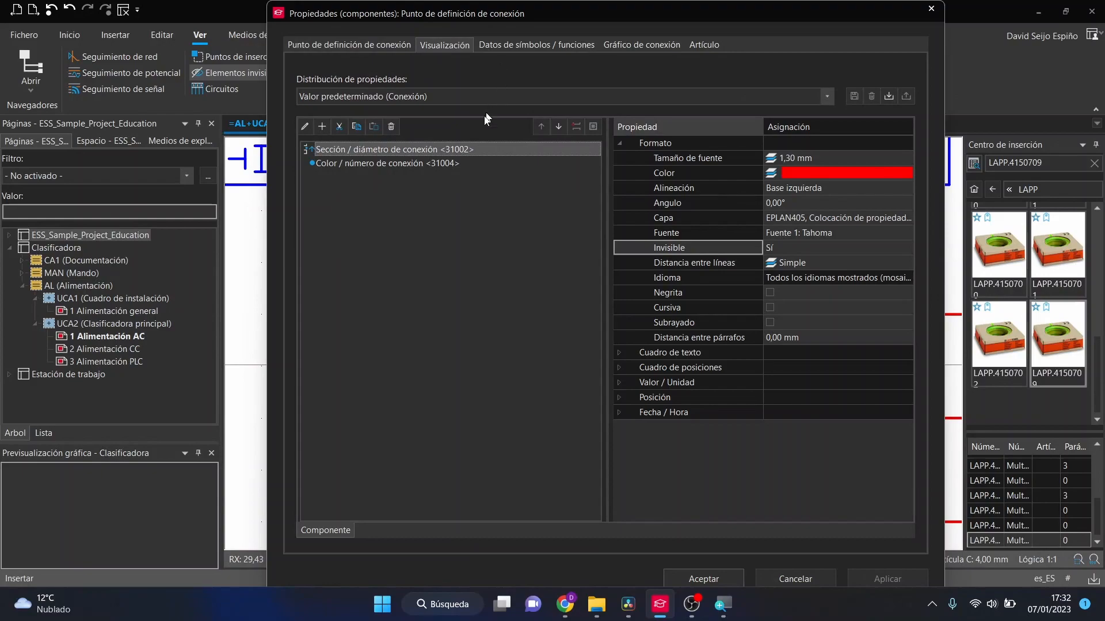
pyautogui.click(419, 168)
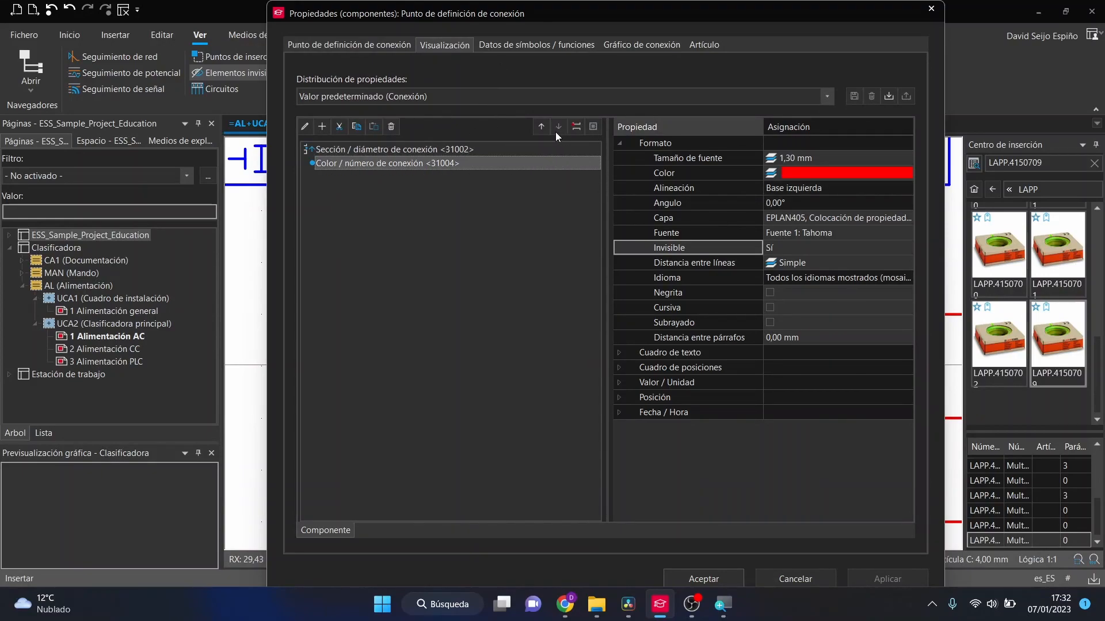
pyautogui.click(323, 127)
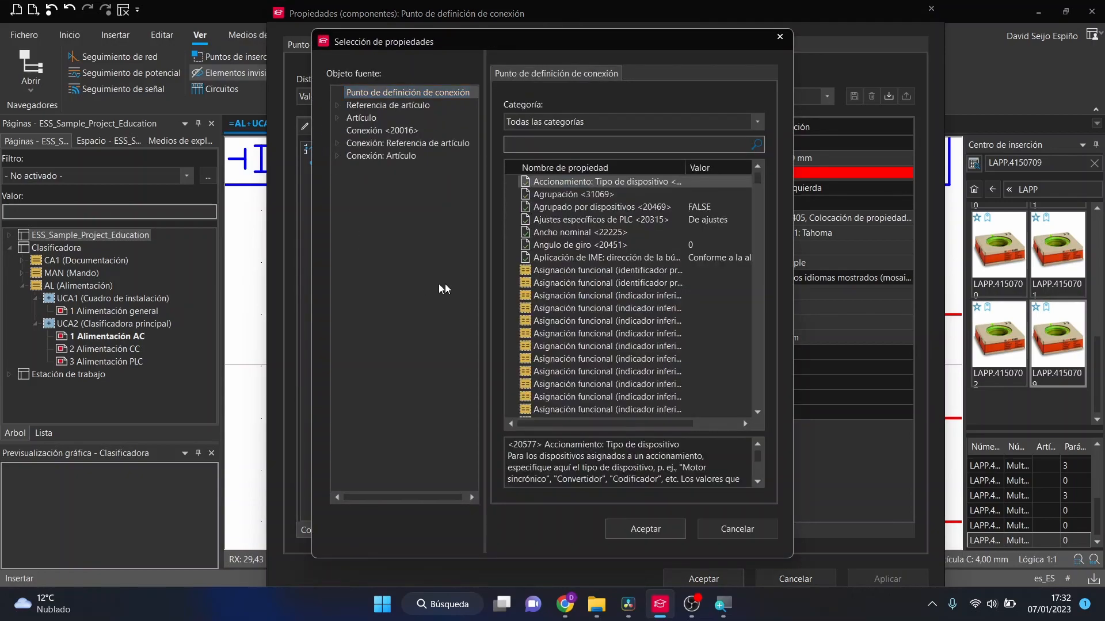
pyautogui.click(559, 141)
pyautogui.write('designación')
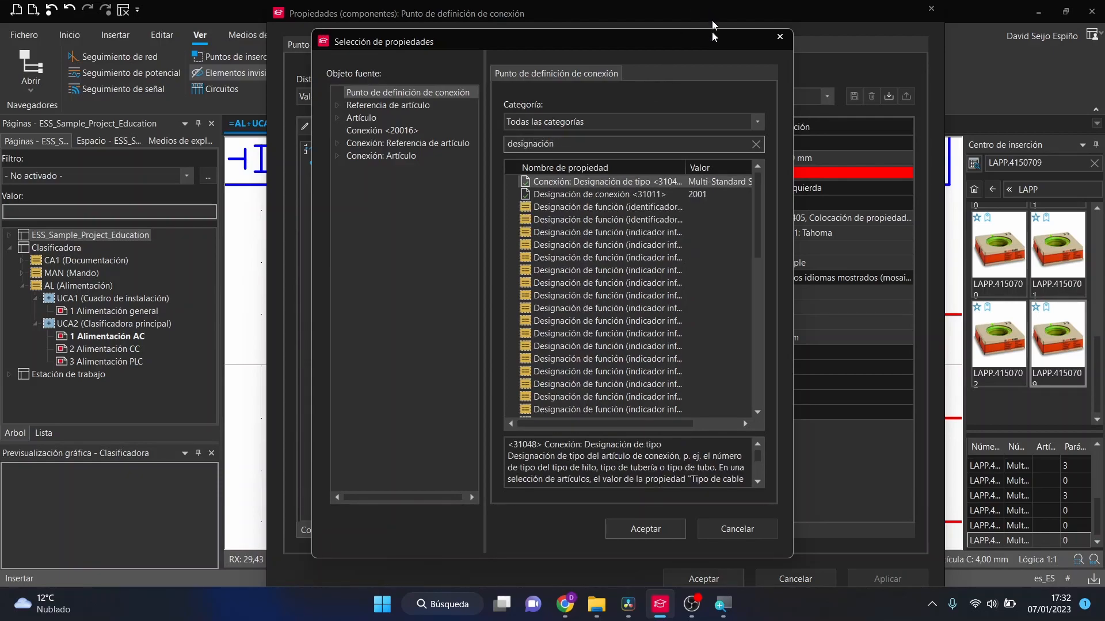
pyautogui.click(595, 183)
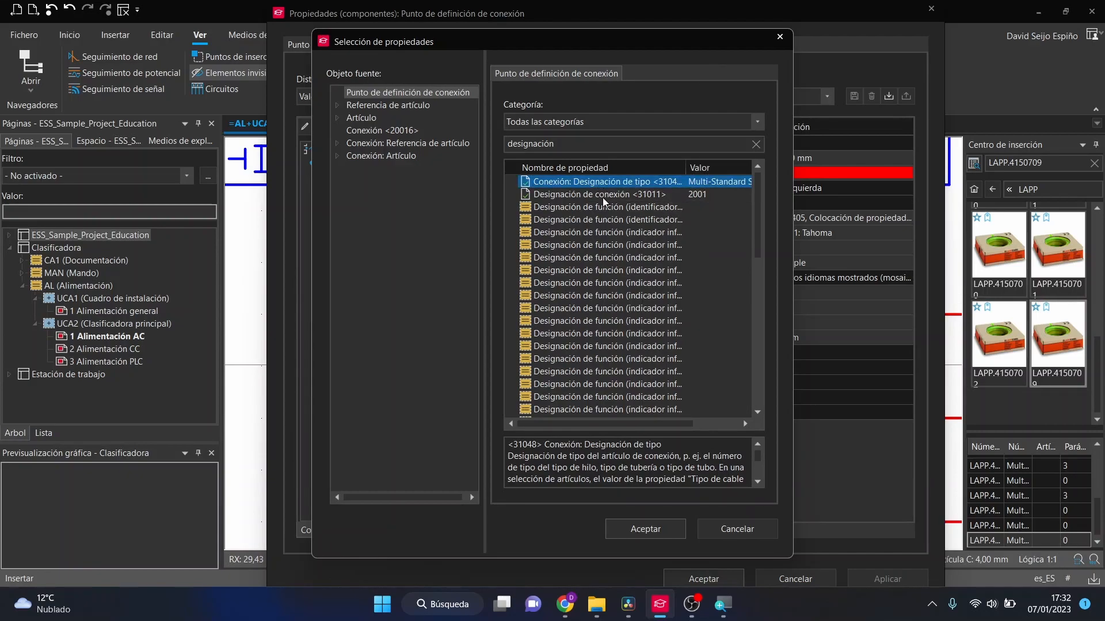
pyautogui.click(604, 197)
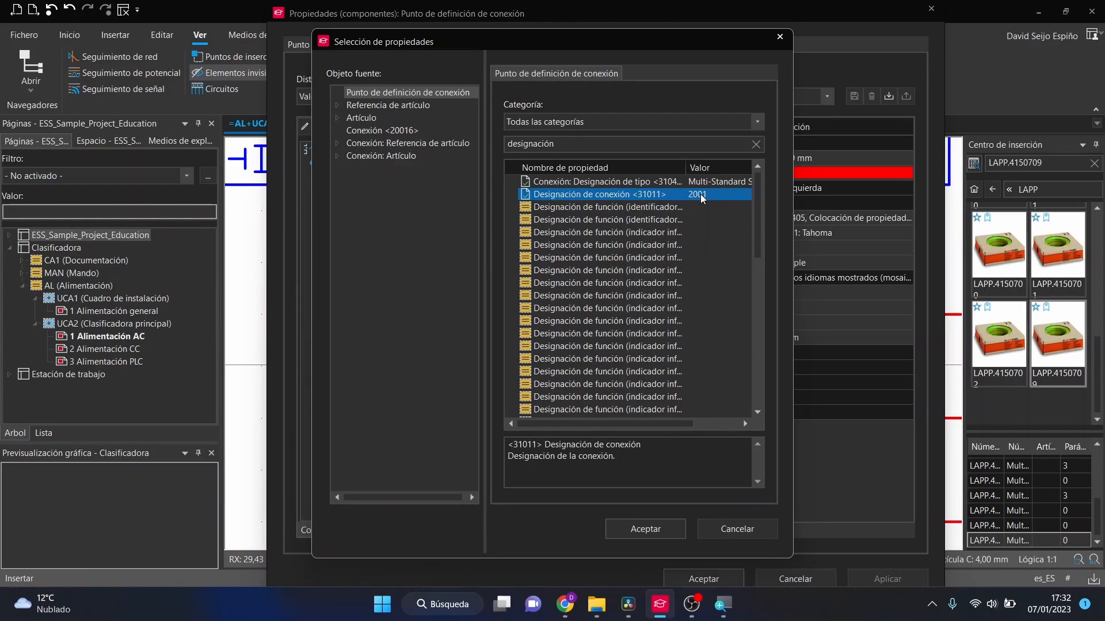
pyautogui.doubleClick(639, 194)
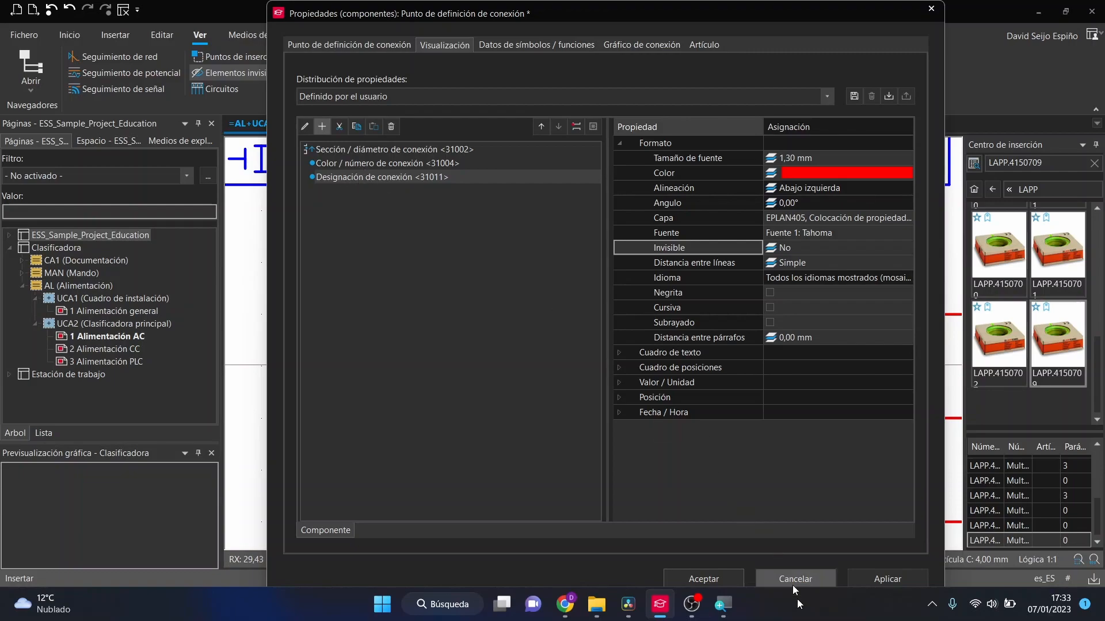
pyautogui.click(722, 578)
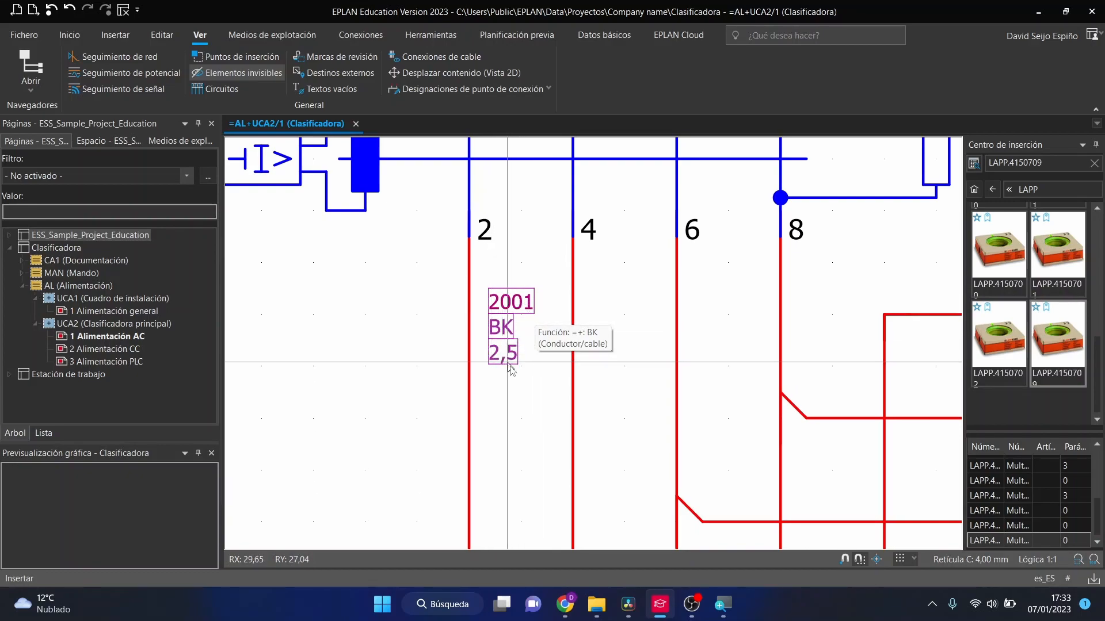
# Toggle the invisible elements off and on, and compare the Invisible setting of the definition point's colour <31004> and designation <31011> properties
pyautogui.click(251, 75)
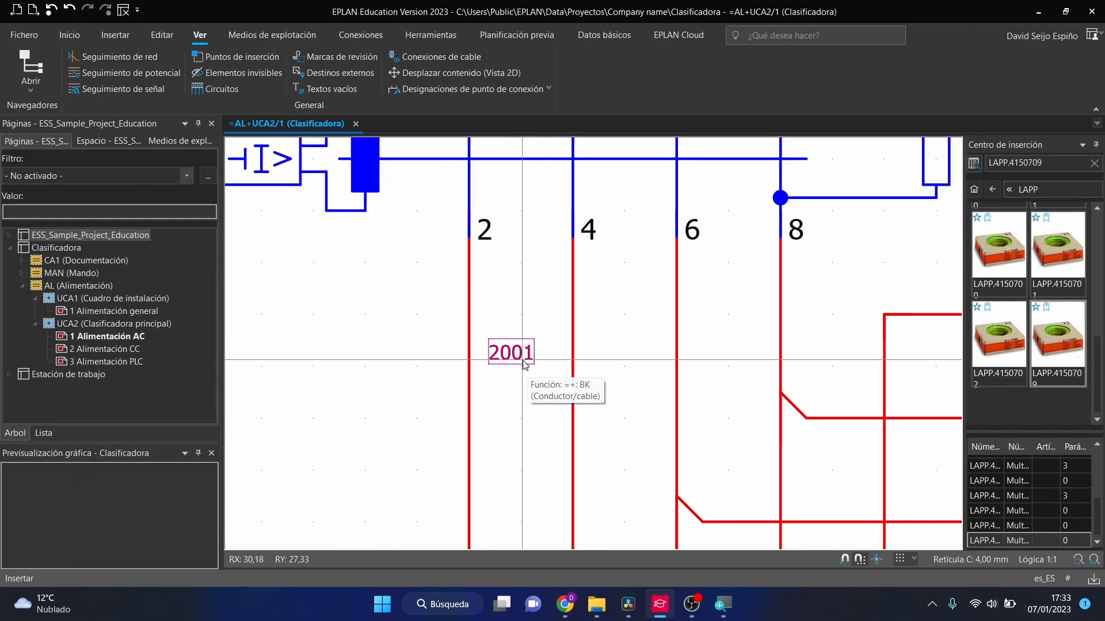
pyautogui.click(244, 73)
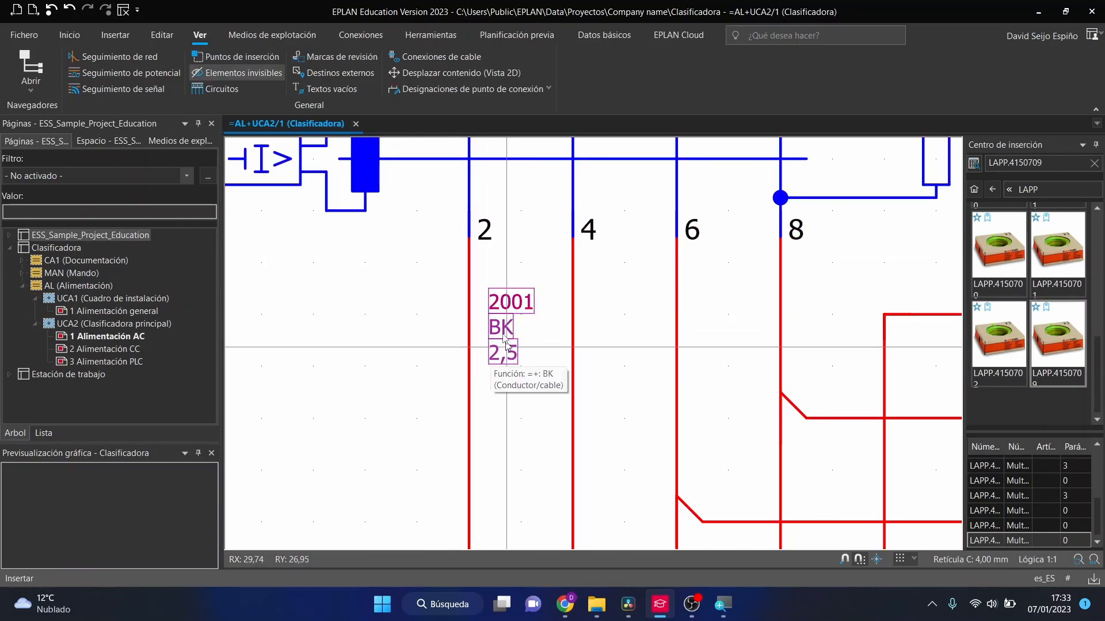
pyautogui.doubleClick(510, 355)
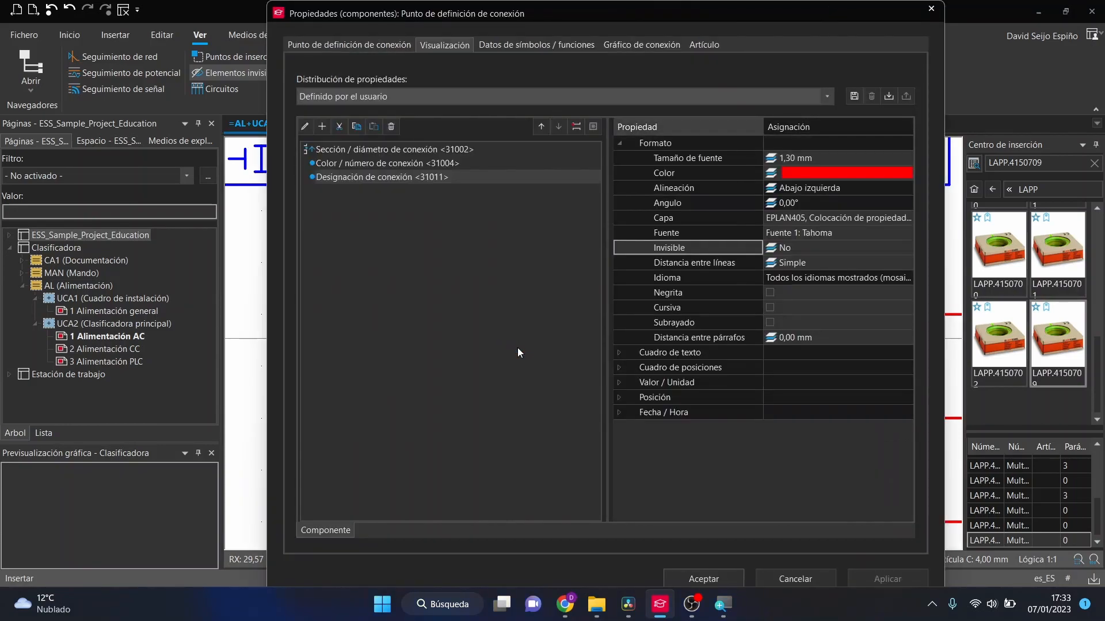
pyautogui.click(413, 164)
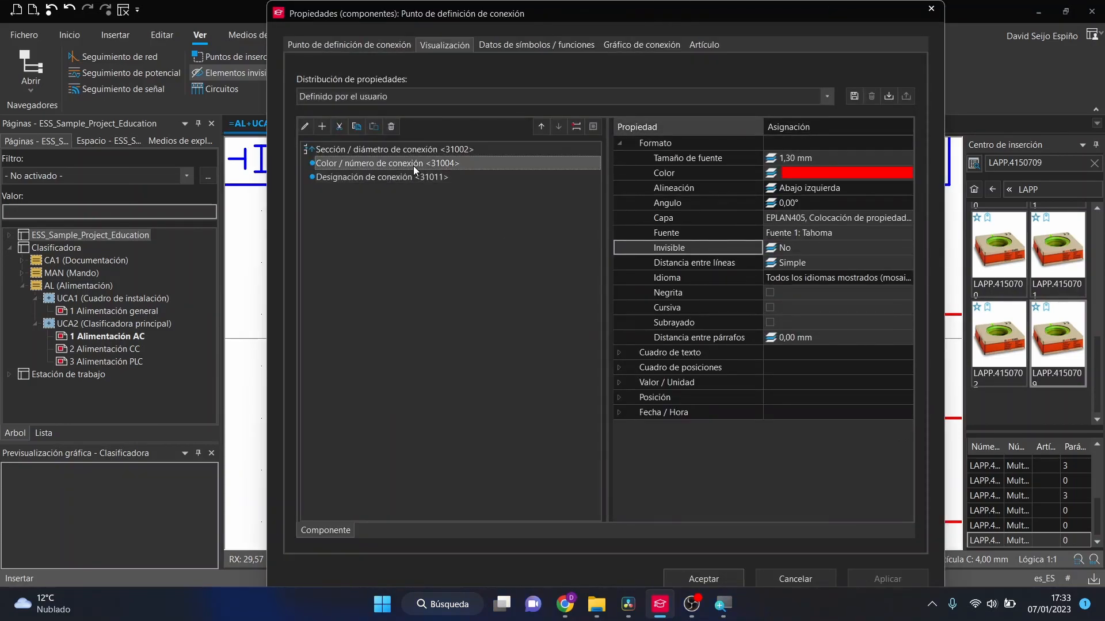
pyautogui.click(416, 178)
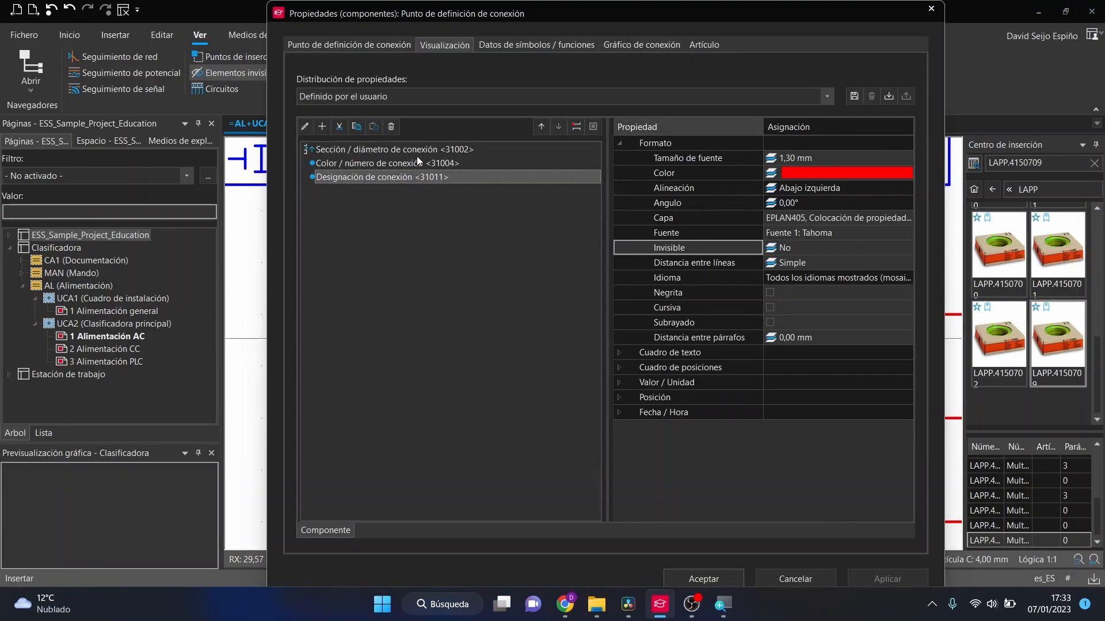
pyautogui.click(416, 157)
pyautogui.click(418, 178)
pyautogui.click(788, 248)
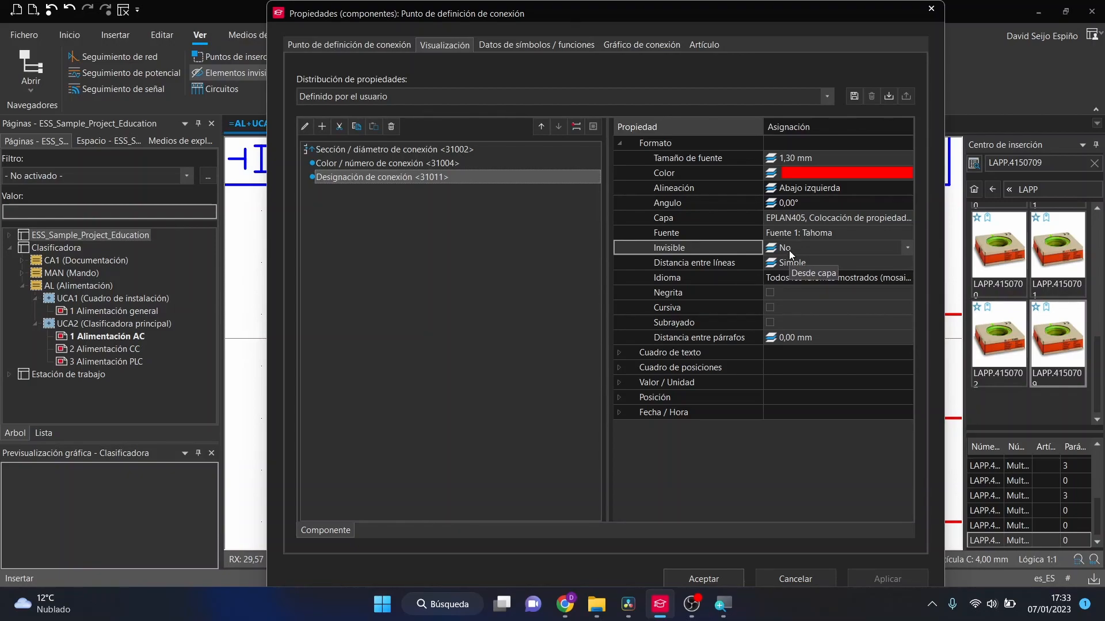
# Set Invisible to No for the colour <31004> and section <31002> properties, accept, and switch off the display of invisible elements
pyautogui.click(364, 162)
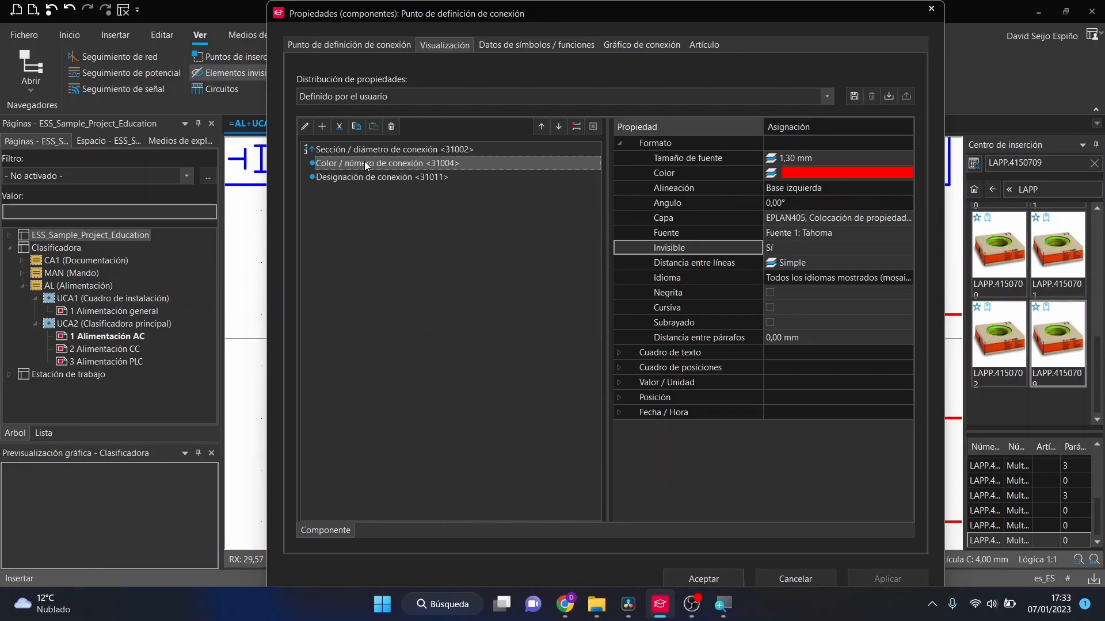
pyautogui.click(910, 248)
pyautogui.click(787, 296)
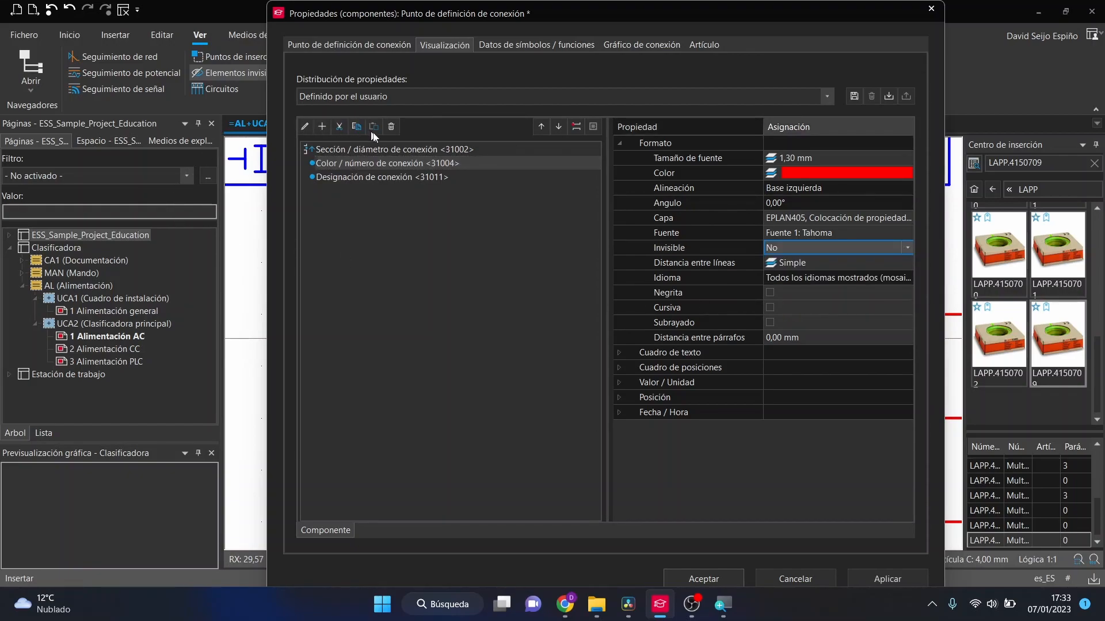
pyautogui.click(377, 149)
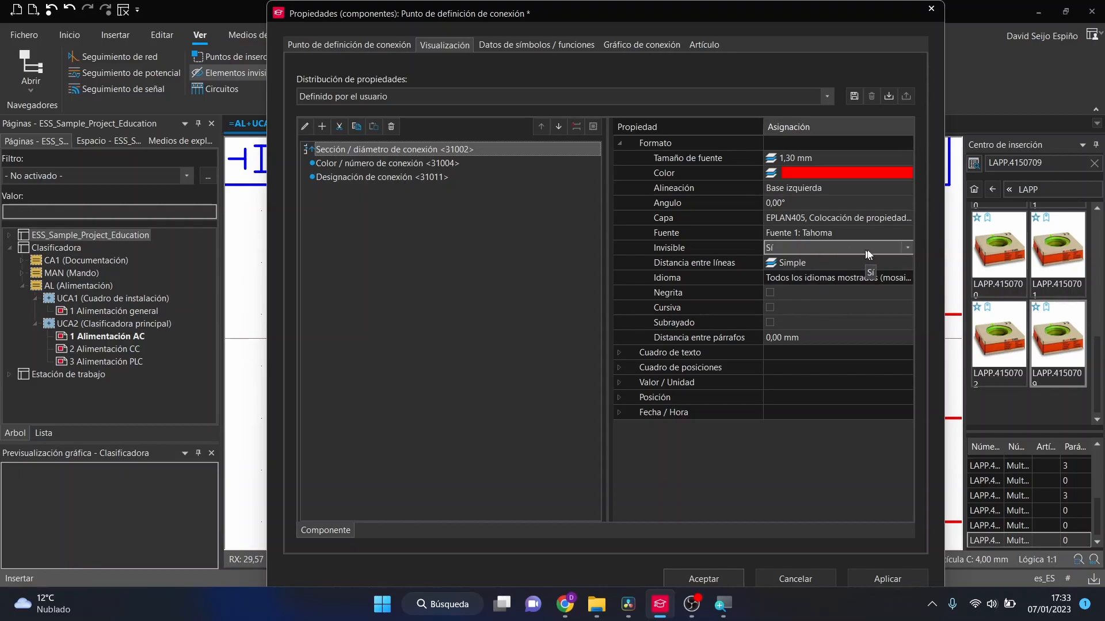
pyautogui.click(909, 248)
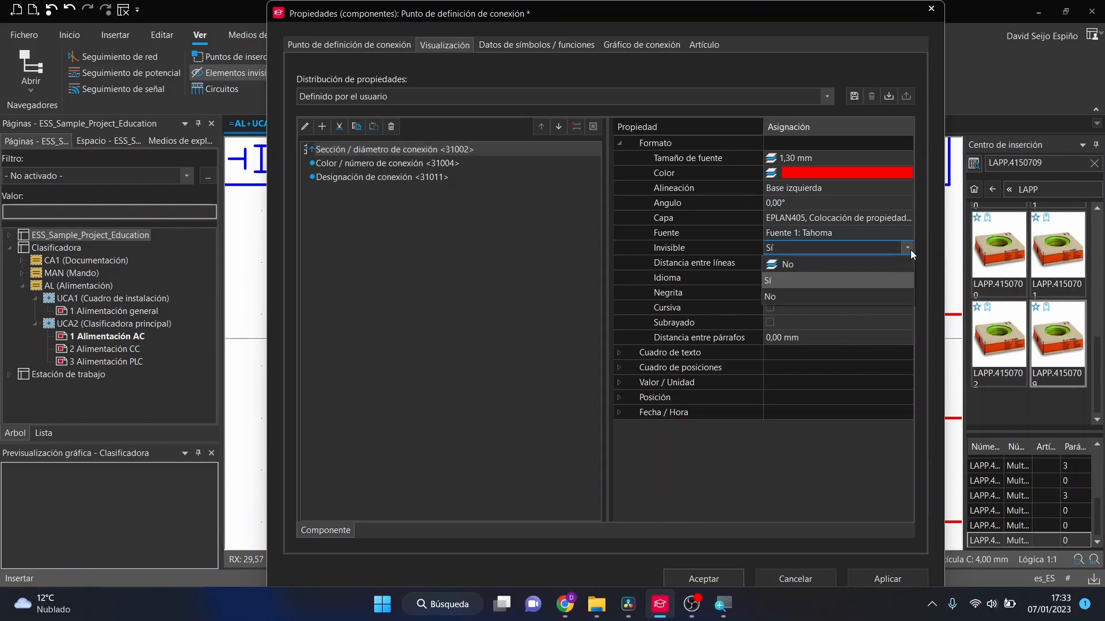
pyautogui.click(796, 268)
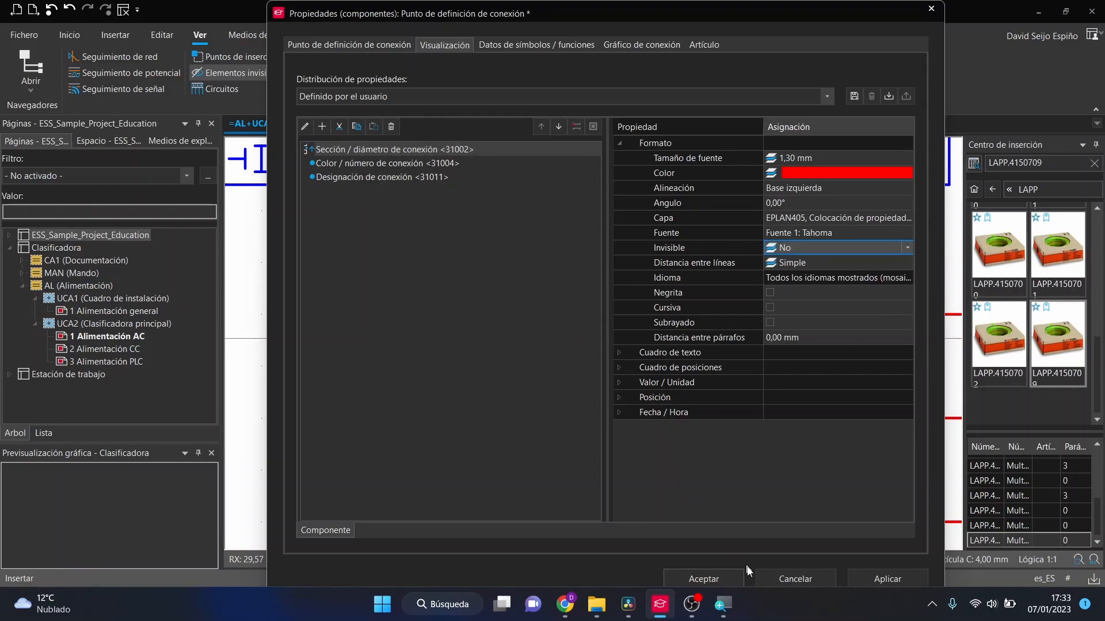
pyautogui.click(683, 579)
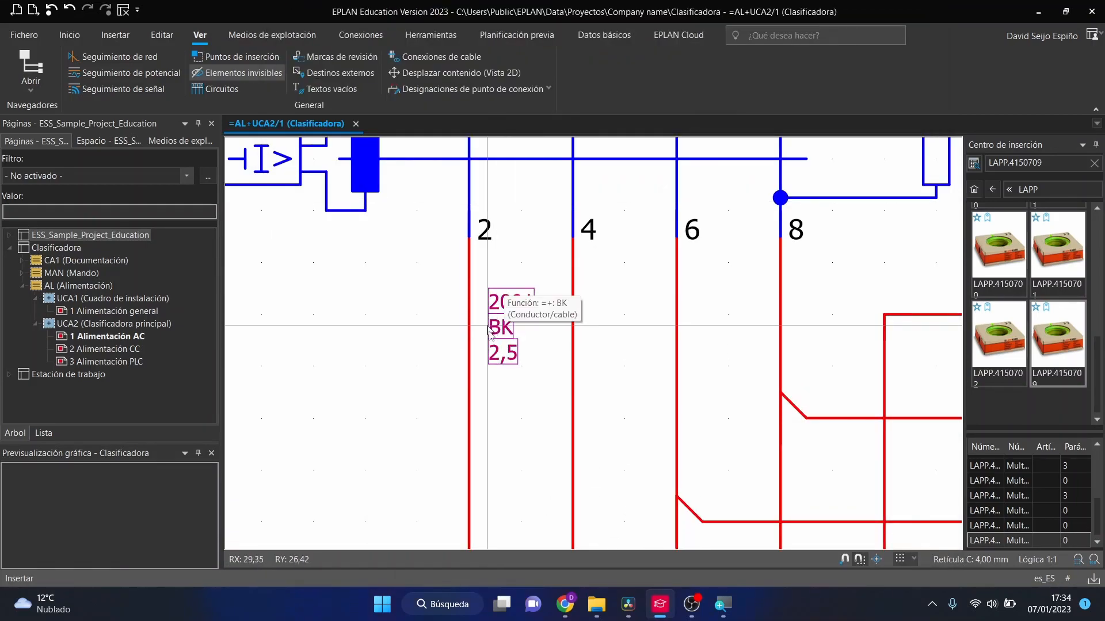
pyautogui.click(258, 73)
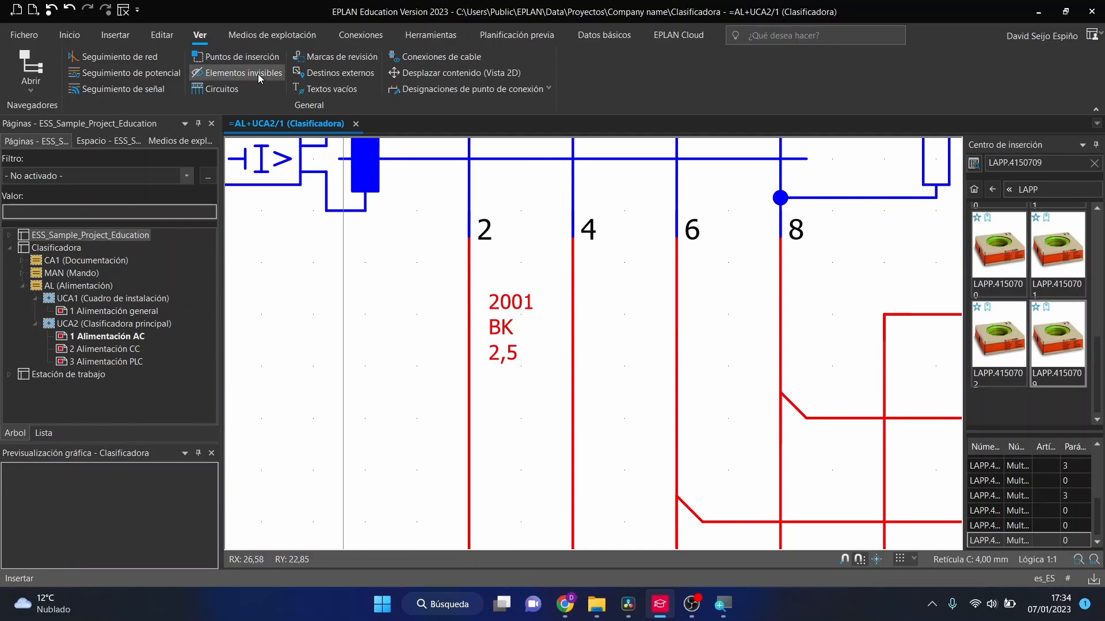
# Open the symbol selection for definition point 2001 and preview the connection definition symbols CDP, CDPCP2F1, CDPCP2F2 and CDPCPKOAX
pyautogui.scroll(-5, 532, 292)
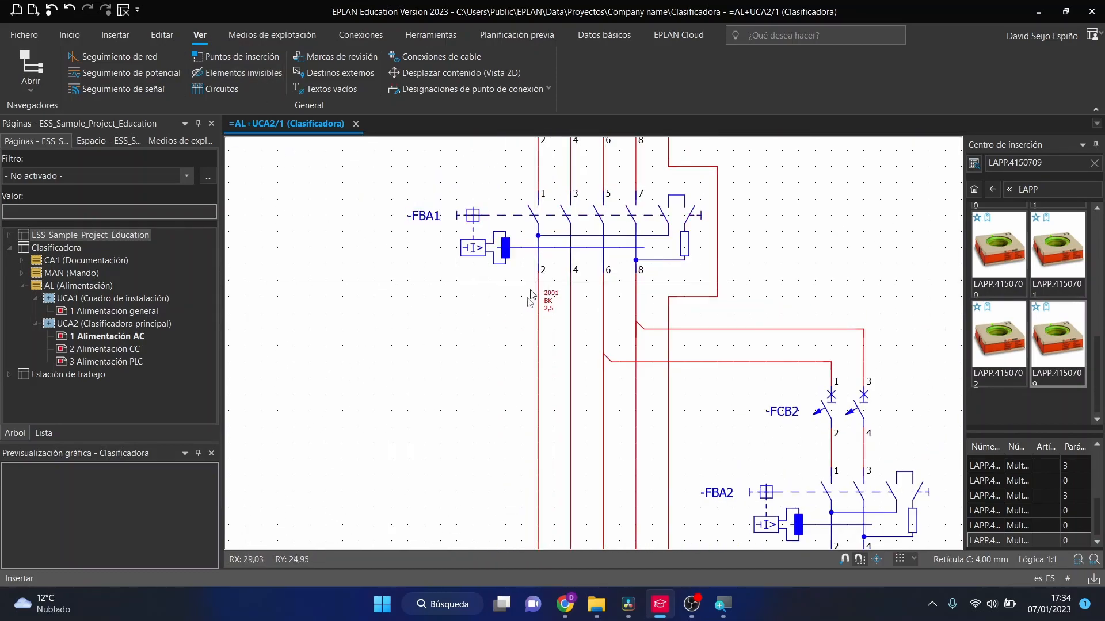
pyautogui.scroll(5, 541, 284)
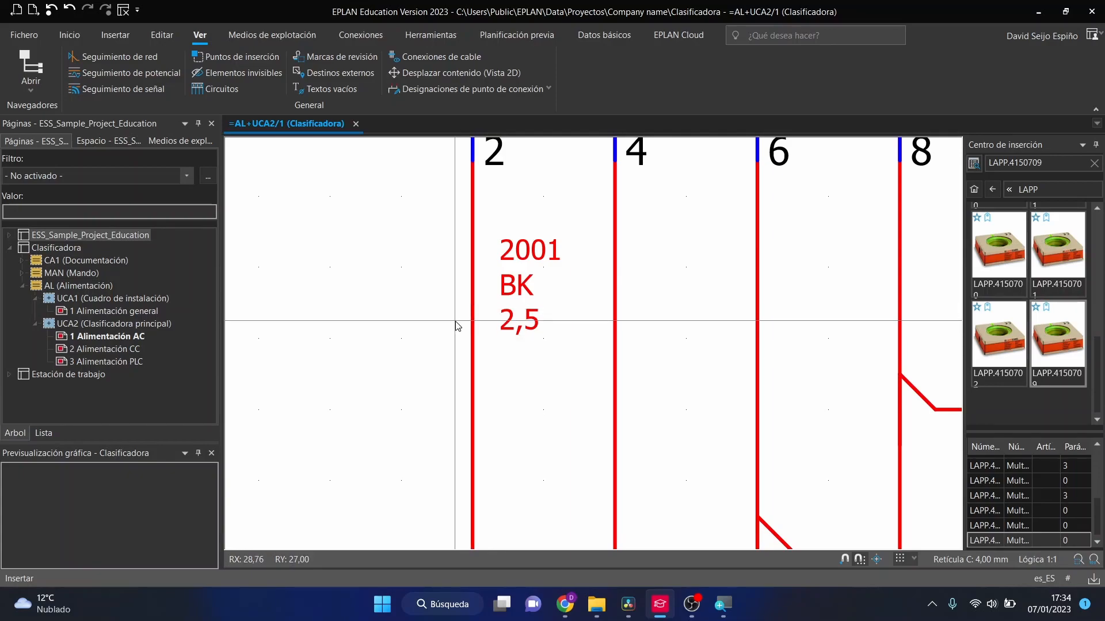
pyautogui.click(504, 301)
pyautogui.doubleClick(505, 301)
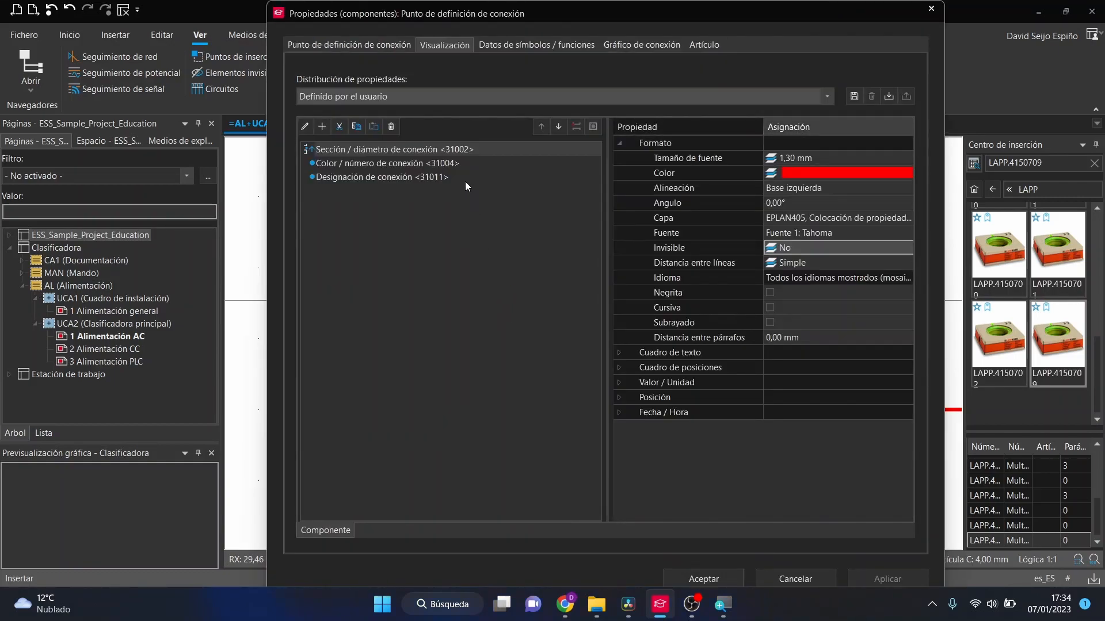
pyautogui.click(533, 44)
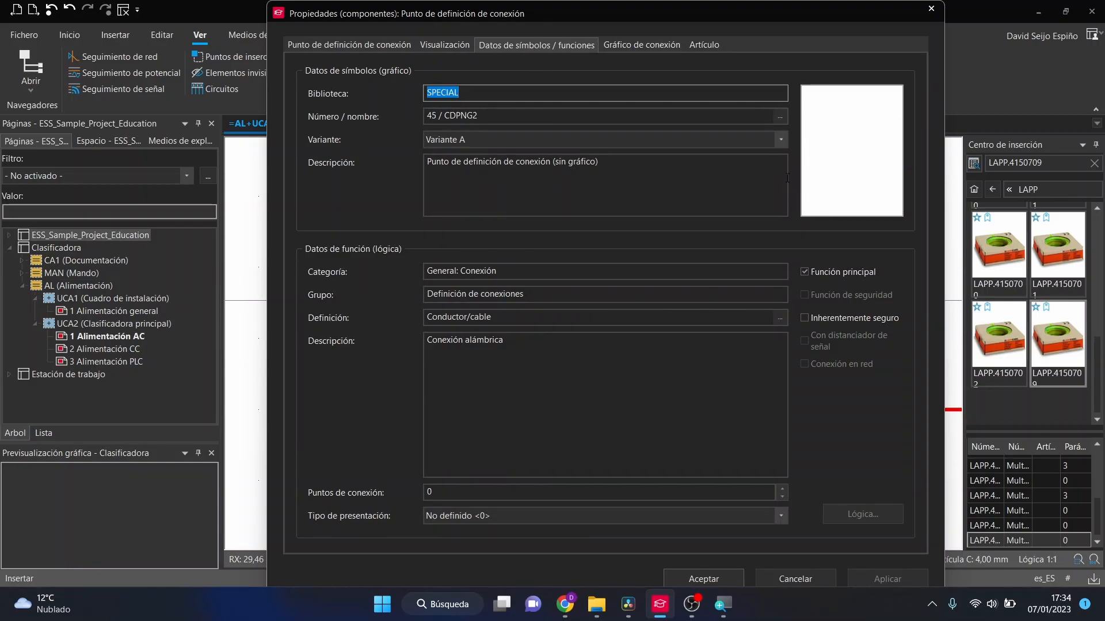
pyautogui.click(782, 140)
pyautogui.click(783, 138)
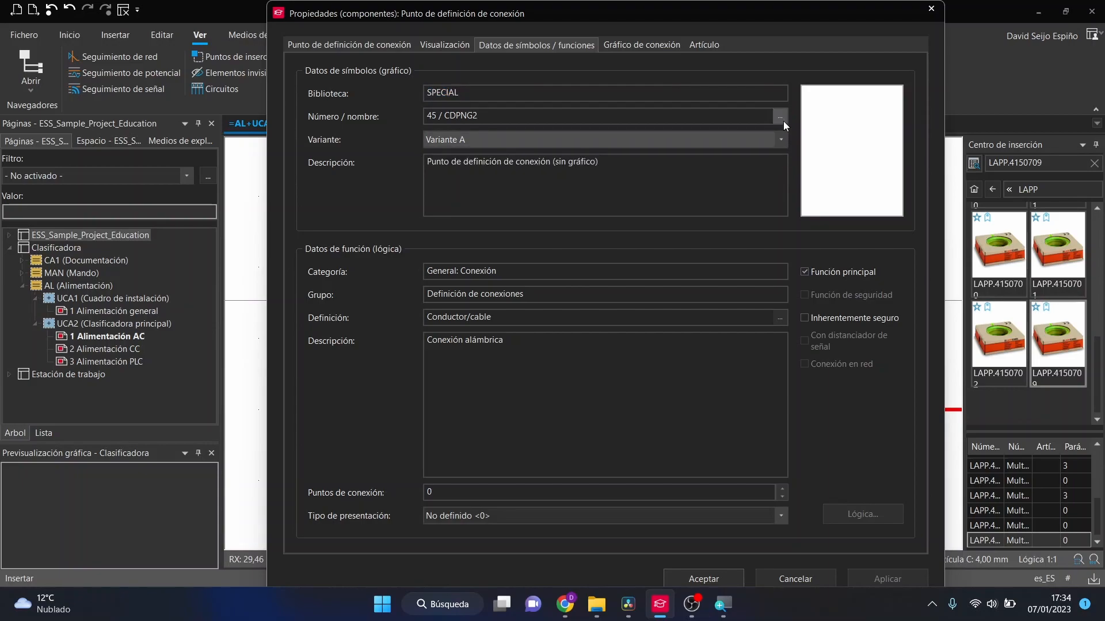
pyautogui.click(781, 118)
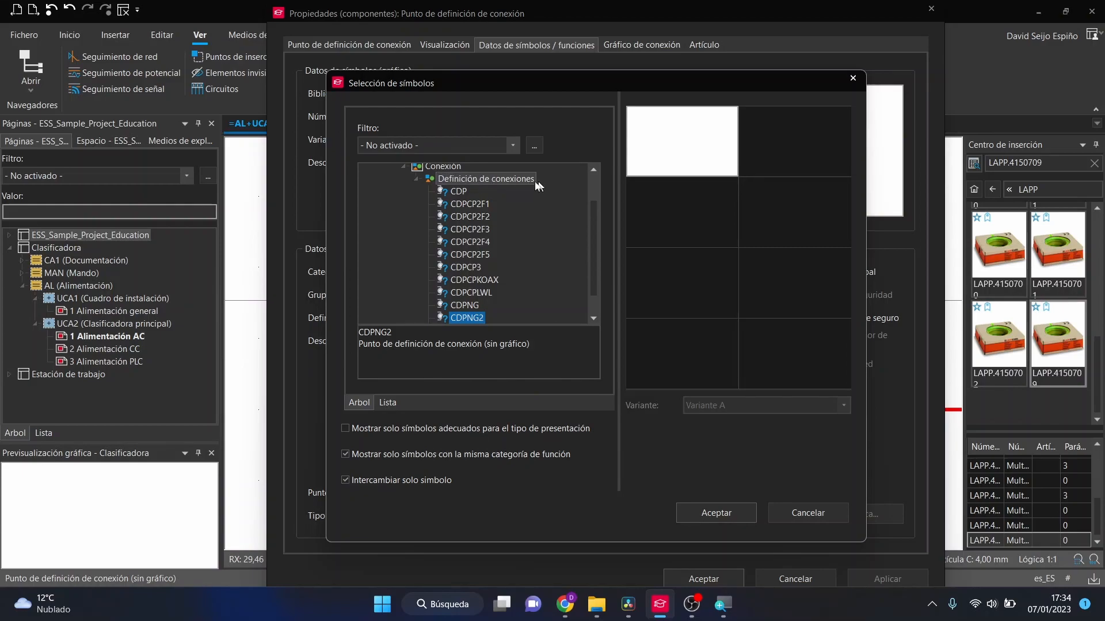
pyautogui.click(458, 193)
pyautogui.click(460, 205)
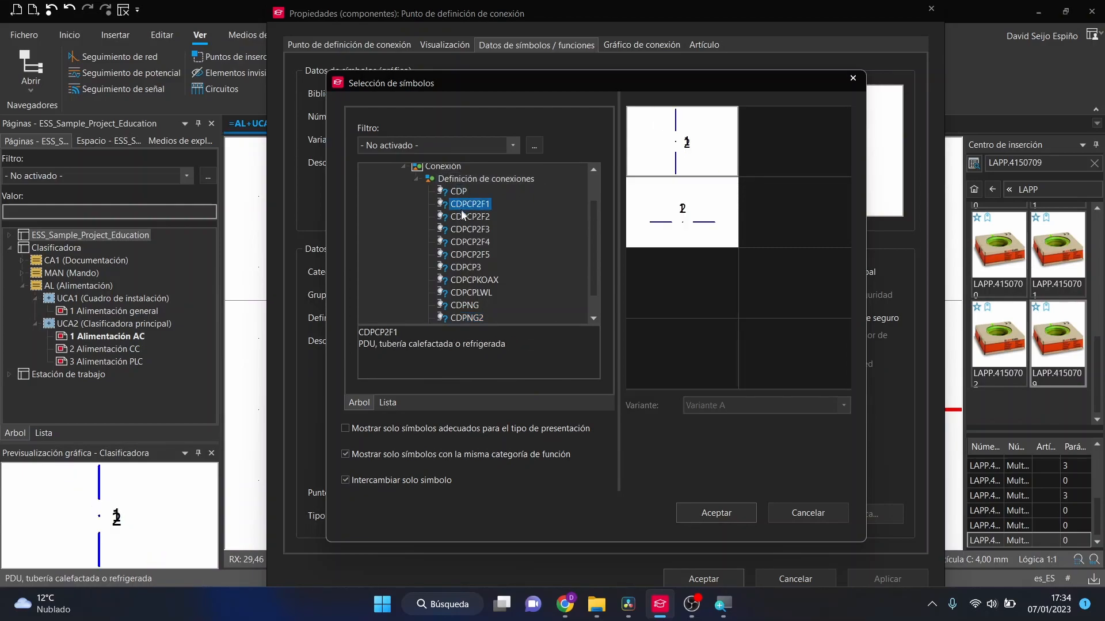
pyautogui.click(467, 218)
pyautogui.click(467, 280)
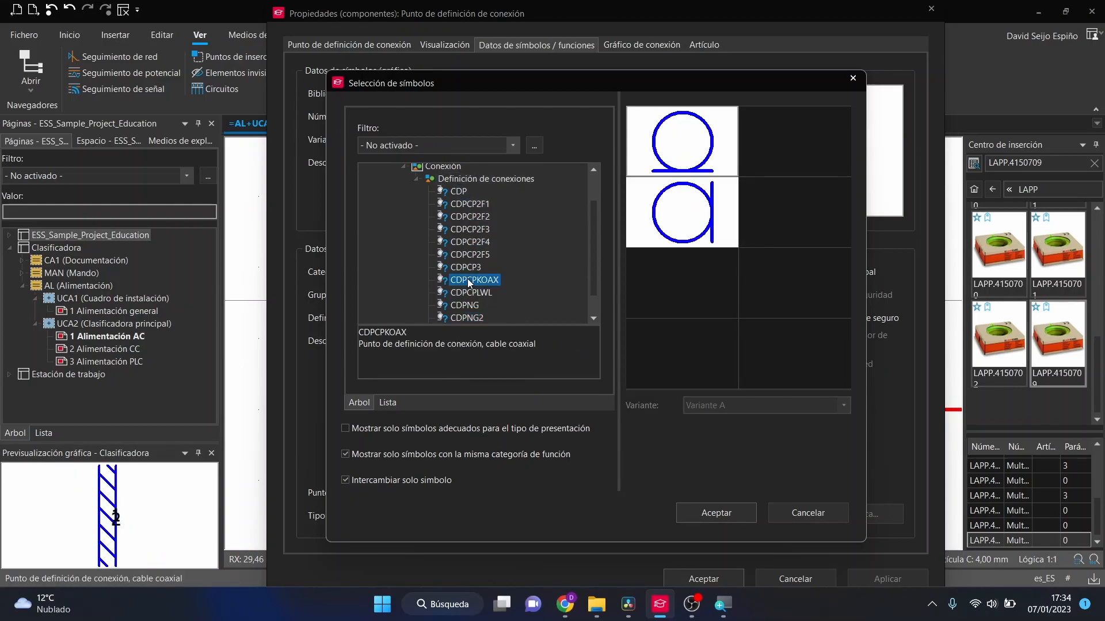
# Assign the symbol CDP to the definition point below terminal 2 of -FBA1 and accept its properties
pyautogui.click(451, 192)
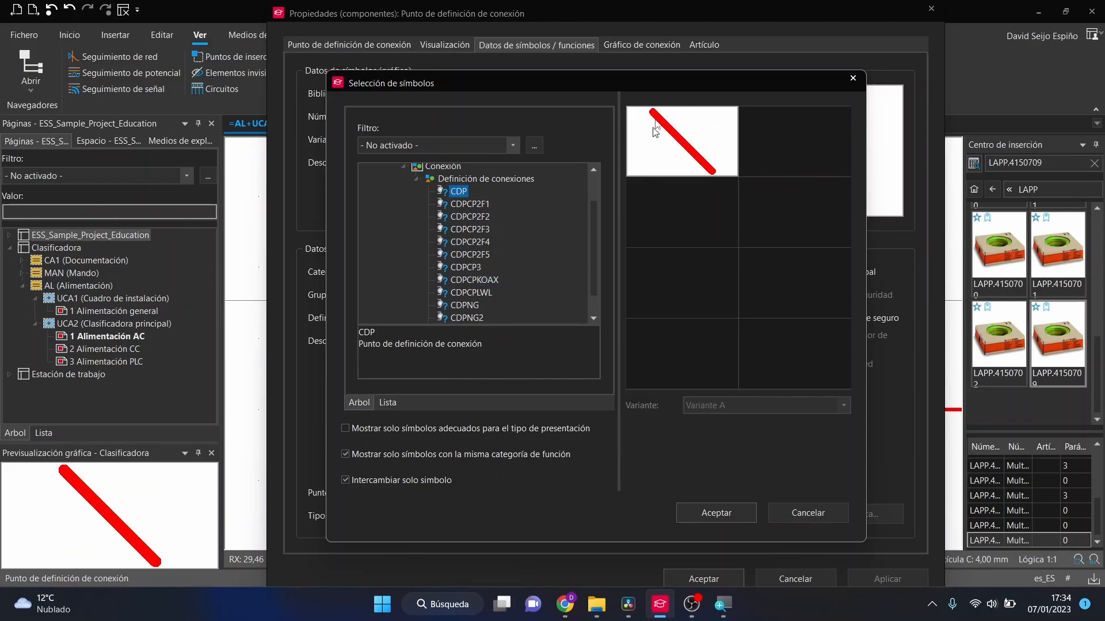
pyautogui.click(719, 515)
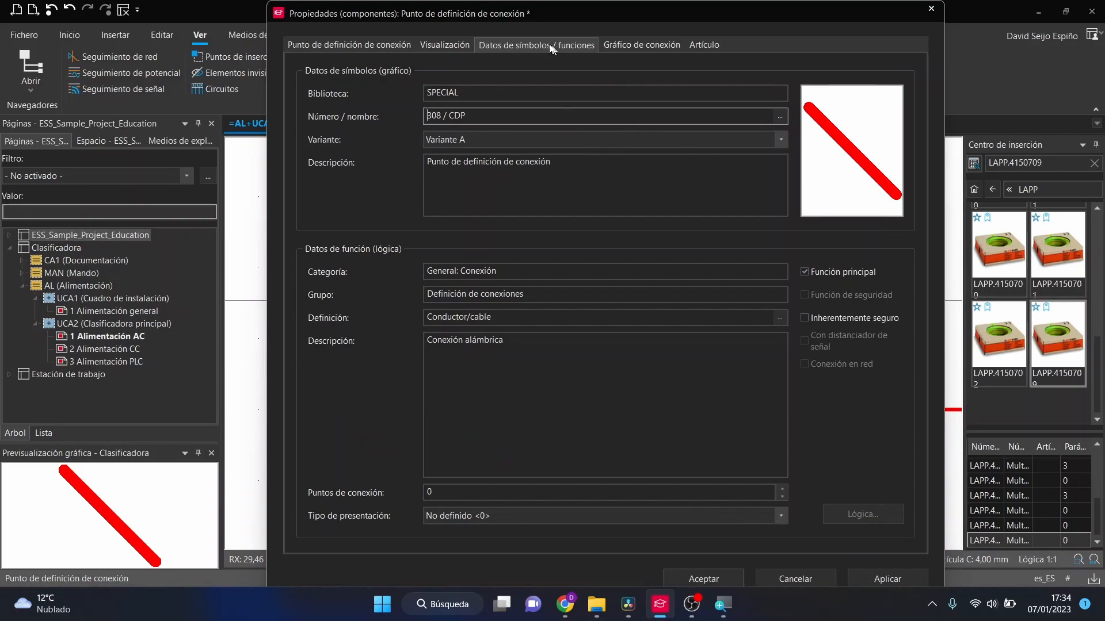
pyautogui.click(703, 579)
pyautogui.scroll(-8, 600, 419)
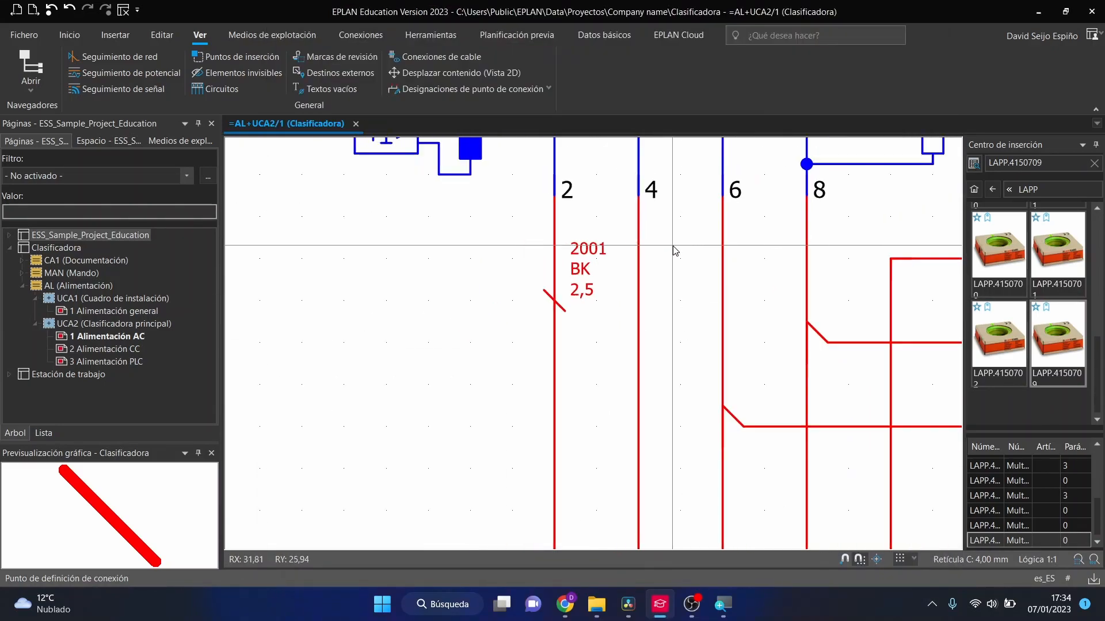
pyautogui.scroll(5, 689, 304)
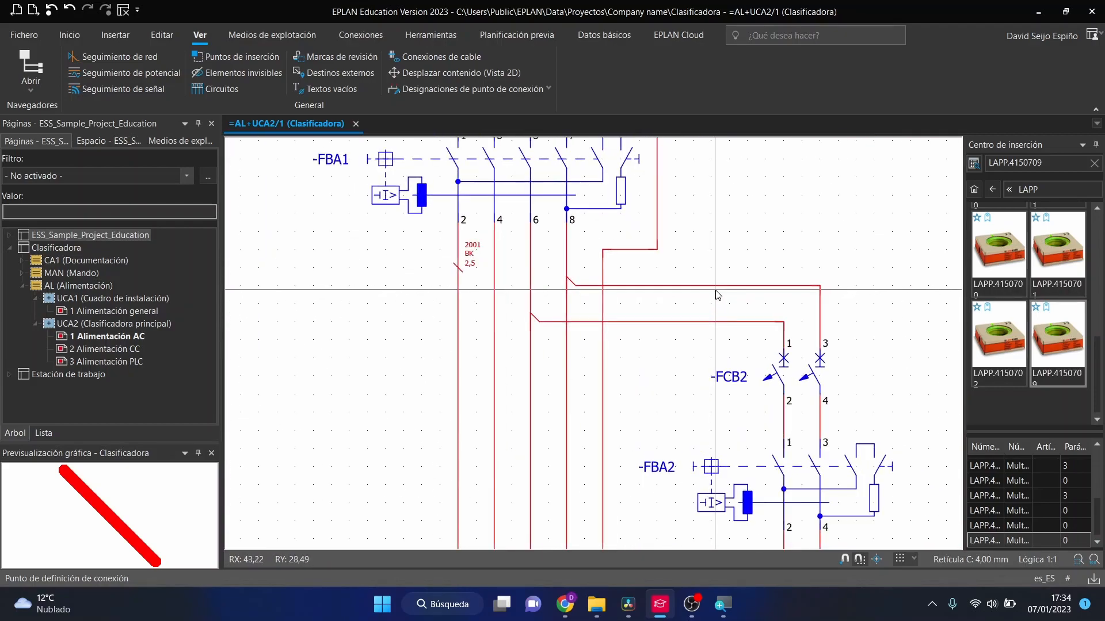
# Select the 2001 definition point, display the device navigator (Medios de explotación), and clear the selection
pyautogui.scroll(2, 383, 270)
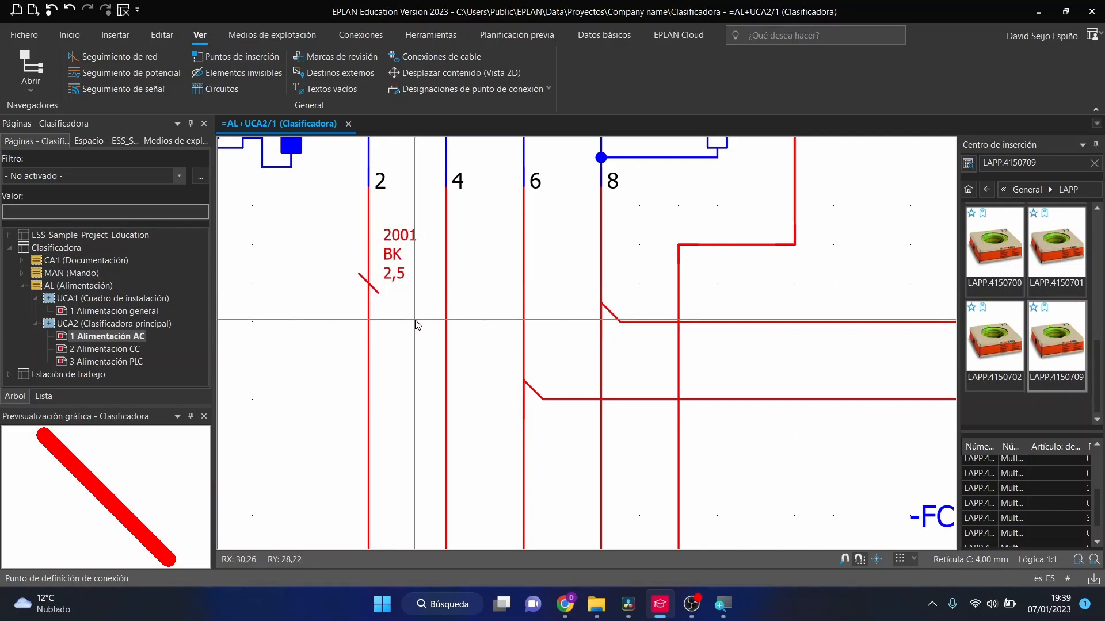
pyautogui.click(379, 294)
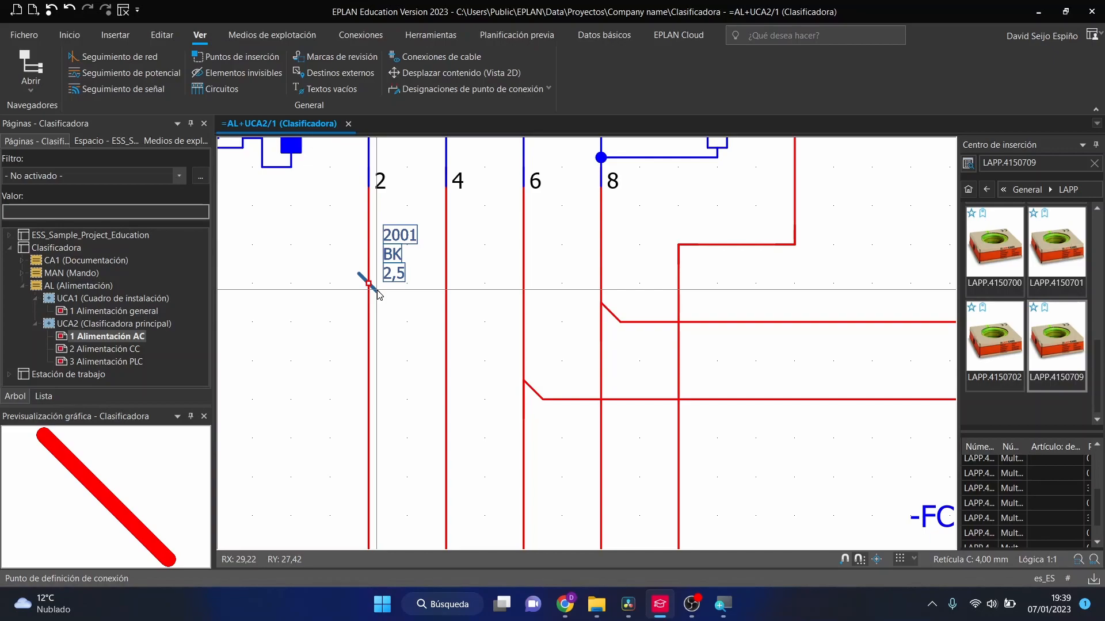
pyautogui.click(176, 142)
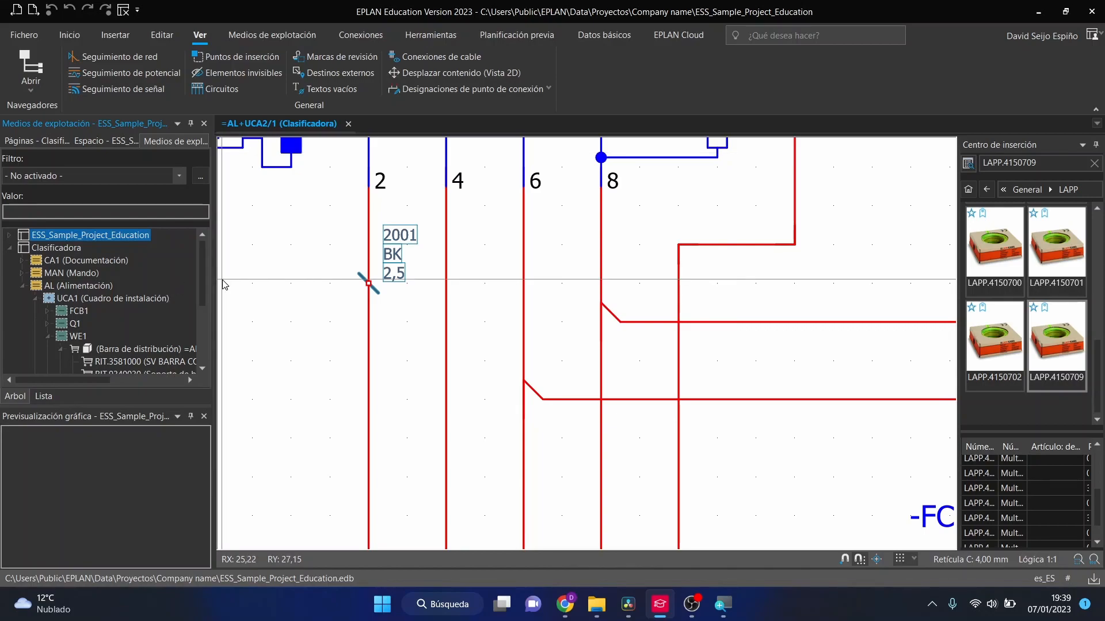
pyautogui.click(230, 339)
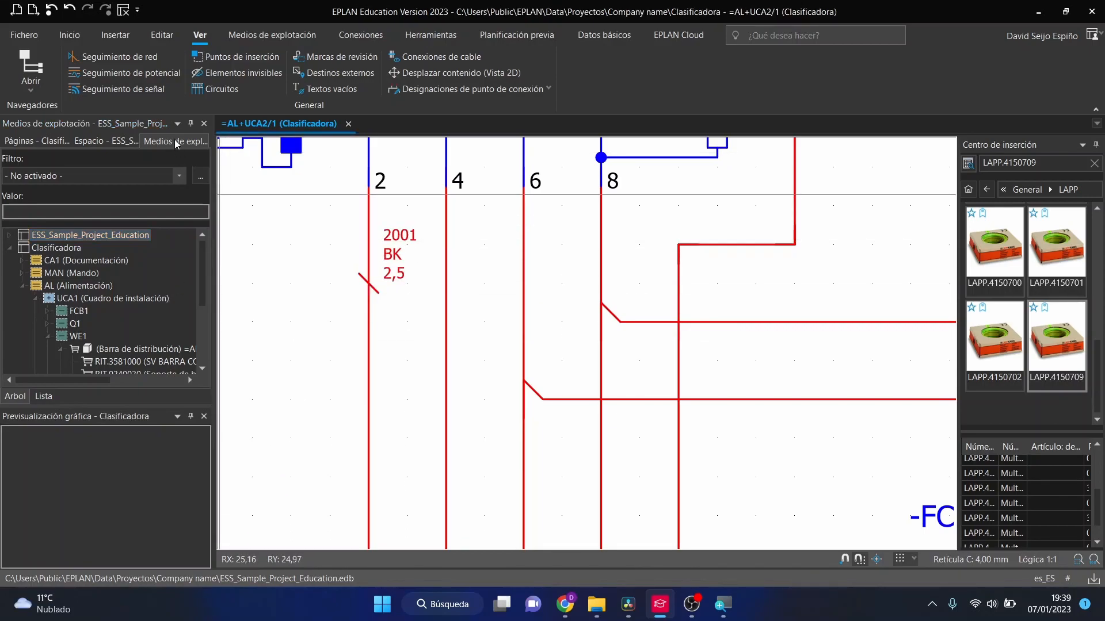
# With definition point 2001 selected, return the Insertion Center from LAPP to the Componente categories, and clear the selection
pyautogui.click(368, 283)
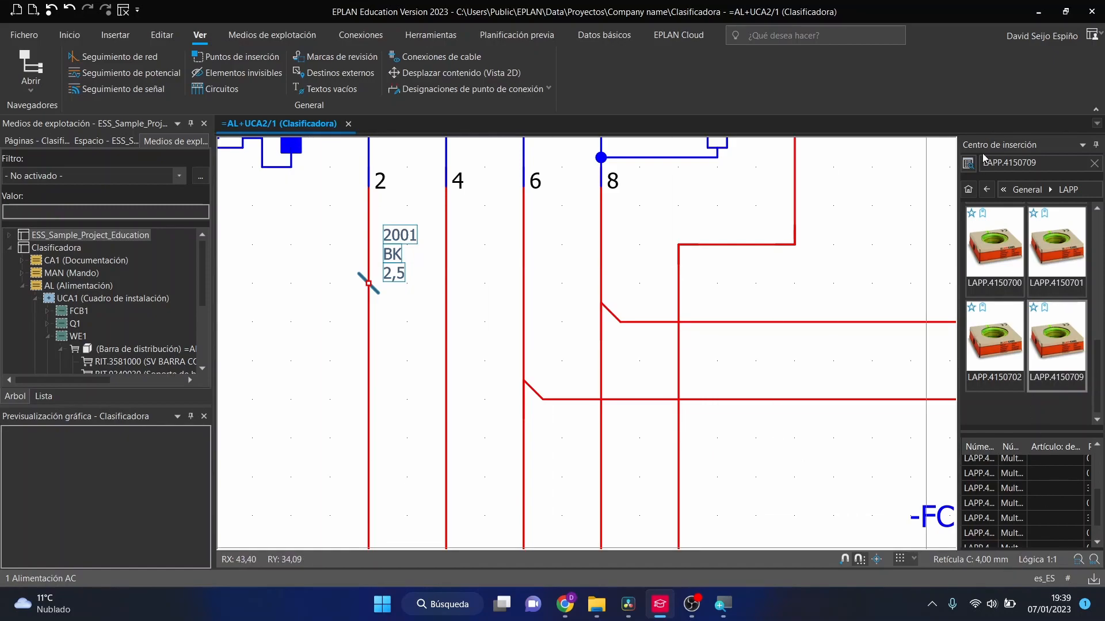
pyautogui.click(987, 190)
pyautogui.click(987, 189)
pyautogui.click(989, 190)
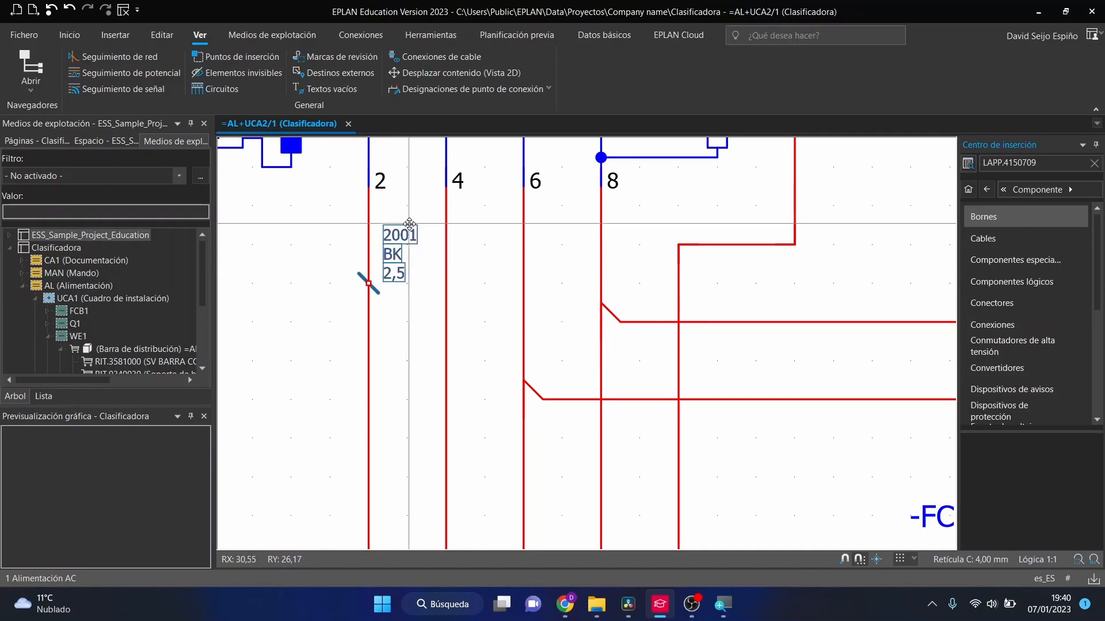
pyautogui.click(419, 355)
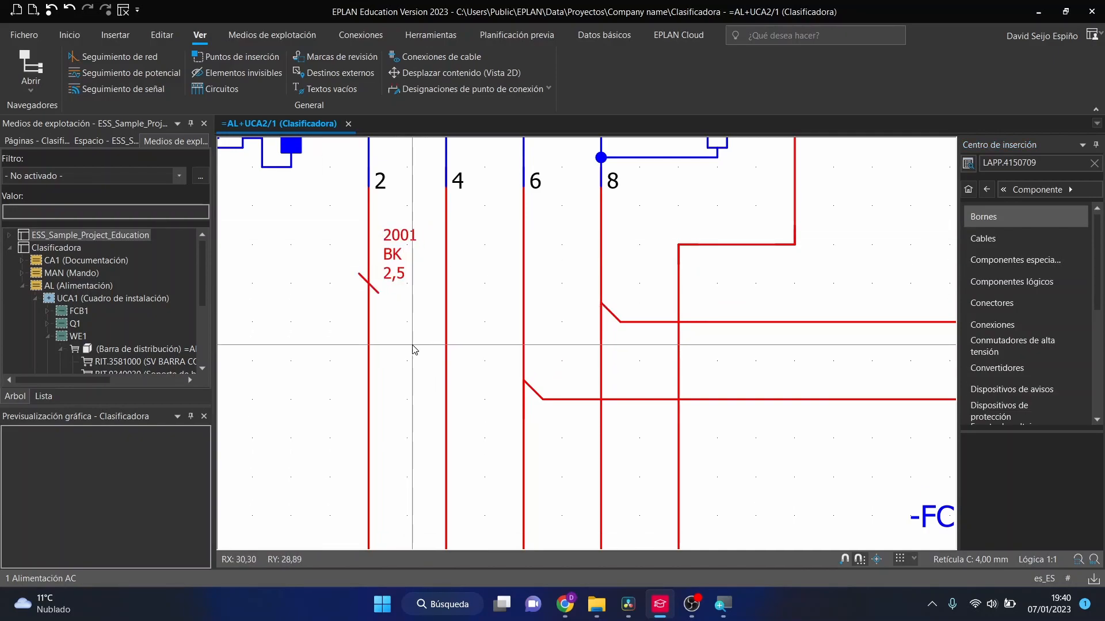
pyautogui.scroll(-2, 414, 338)
pyautogui.scroll(-6, 416, 259)
pyautogui.scroll(5, 427, 325)
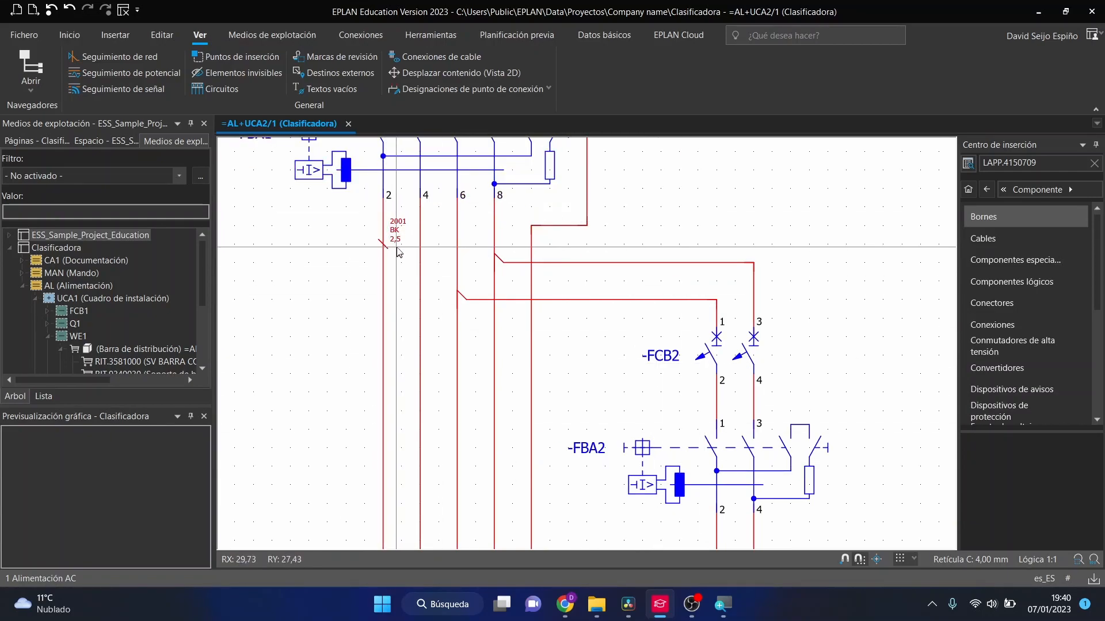
pyautogui.scroll(2, 436, 243)
pyautogui.scroll(2, 395, 271)
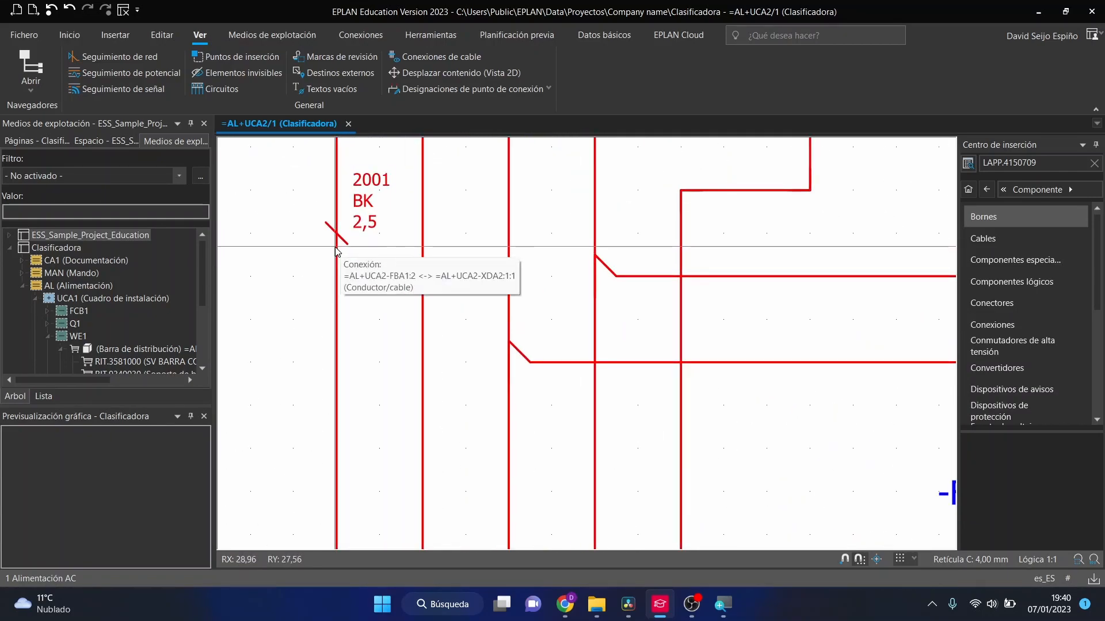
pyautogui.scroll(-1, 368, 270)
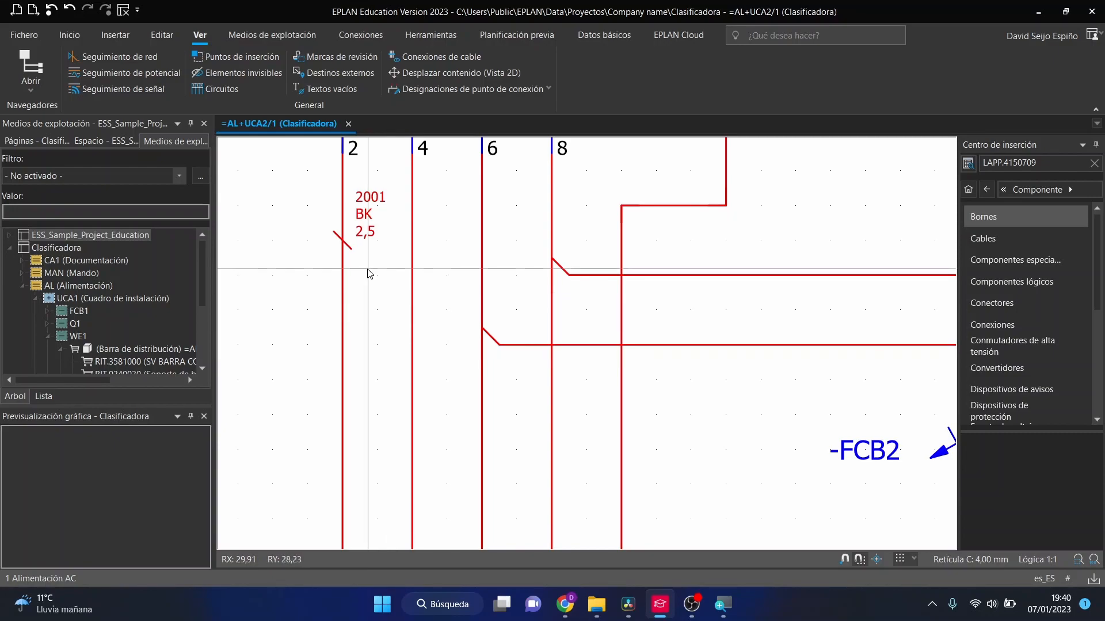
# Review the connection definition data of the 2001 definition point and cancel its properties
pyautogui.doubleClick(360, 239)
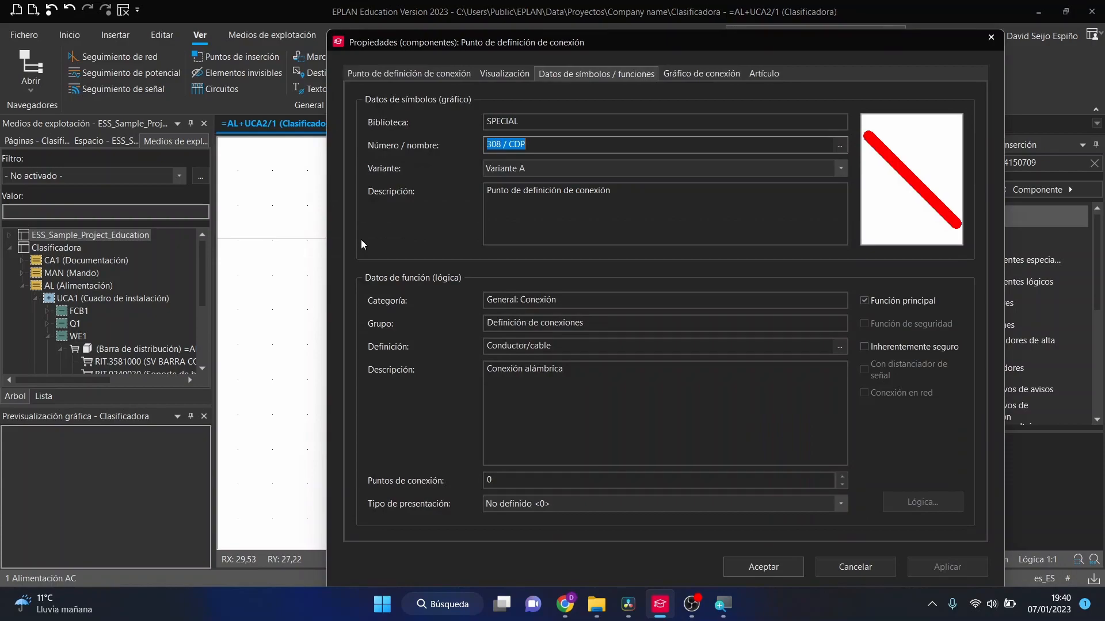
pyautogui.click(406, 75)
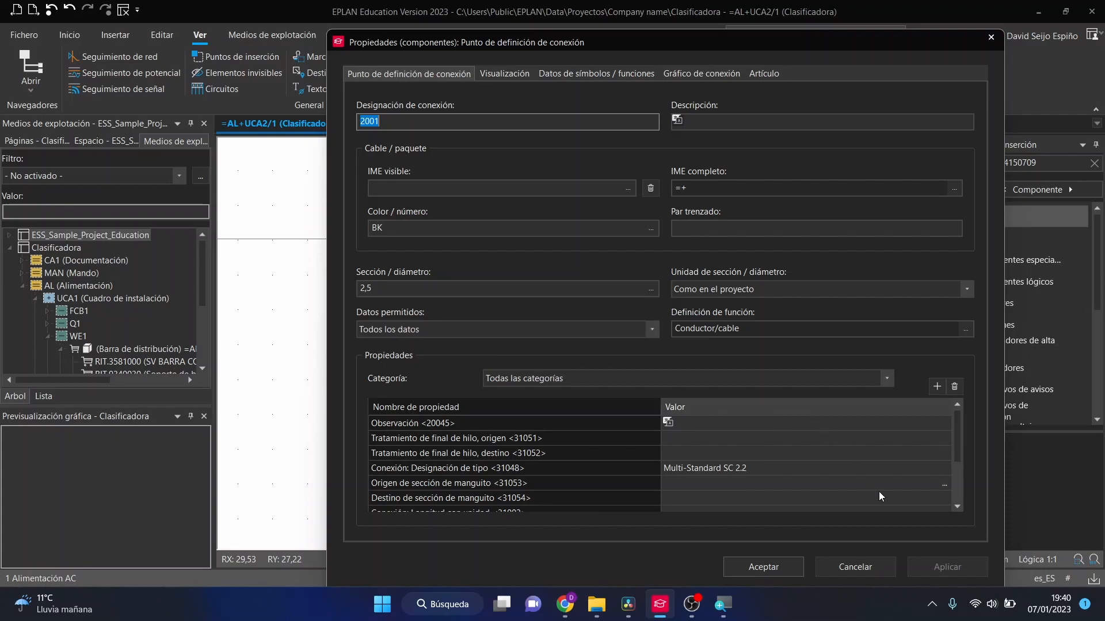
pyautogui.click(860, 565)
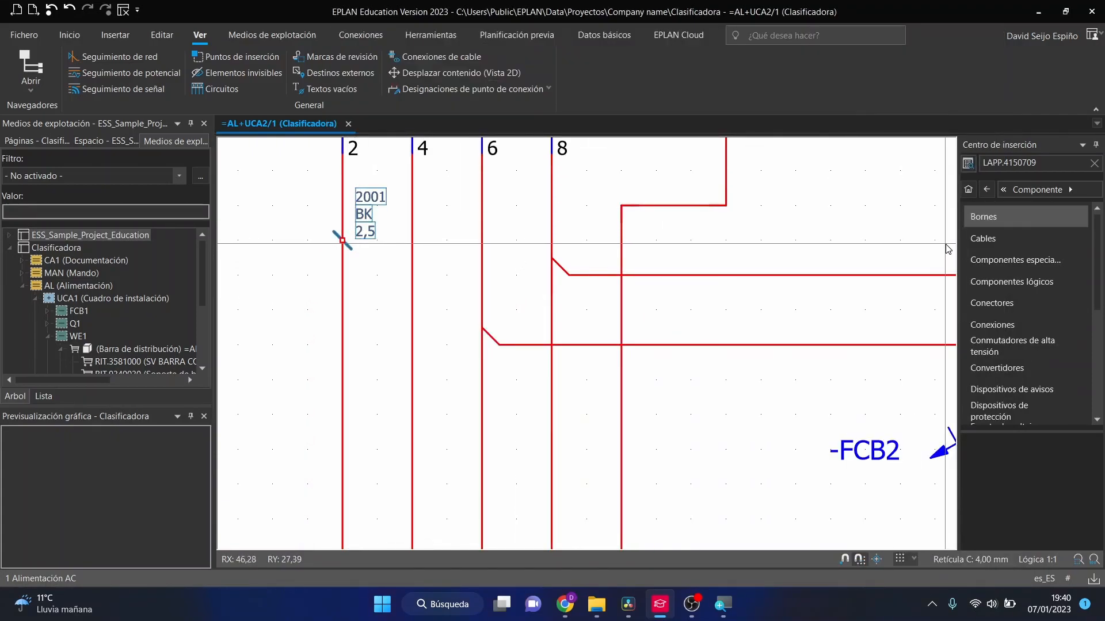
# Pick the H07V-K 1X4 cable LAPP.8120003 from the Cables, General, LAPP category for insertion, and widen the Insertion Center
pyautogui.click(982, 239)
pyautogui.click(994, 218)
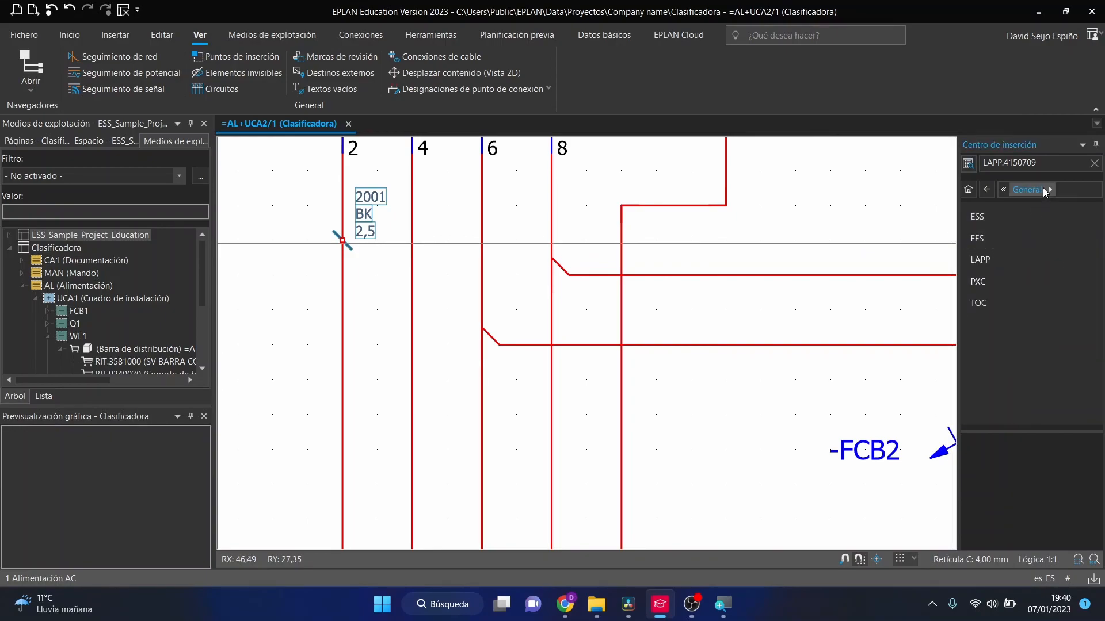
pyautogui.click(990, 264)
pyautogui.click(1043, 250)
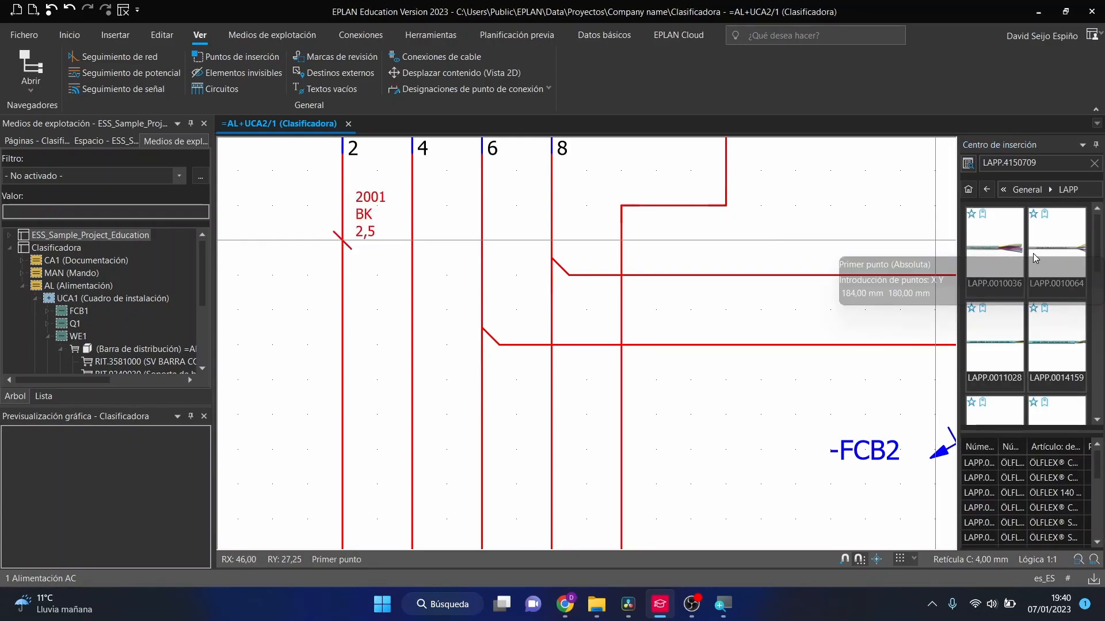
pyautogui.click(985, 341)
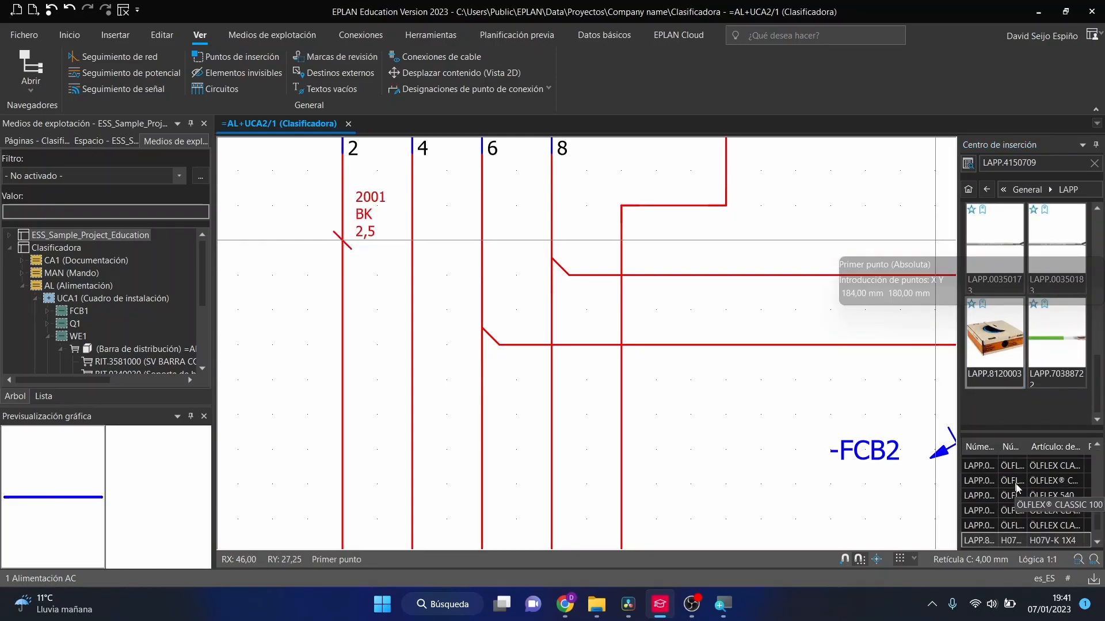
pyautogui.moveTo(957, 432); pyautogui.dragTo(882, 433)
# Magnify the screen to 200% with Lupa to examine the cable LAPP.8120003, and restore the normal size
pyautogui.click(722, 604)
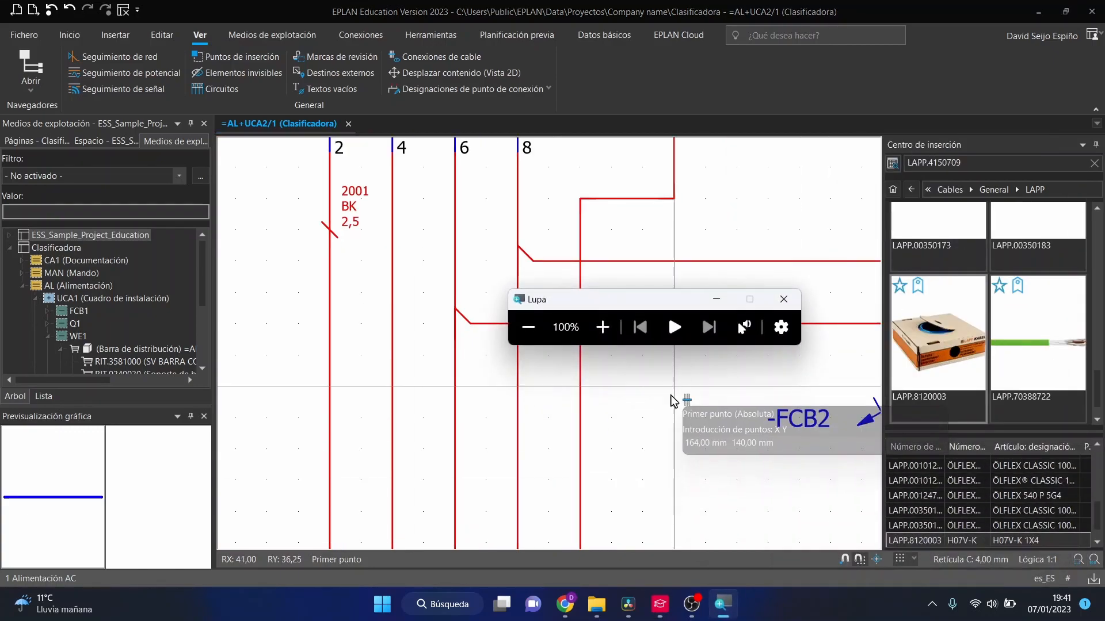
pyautogui.click(602, 326)
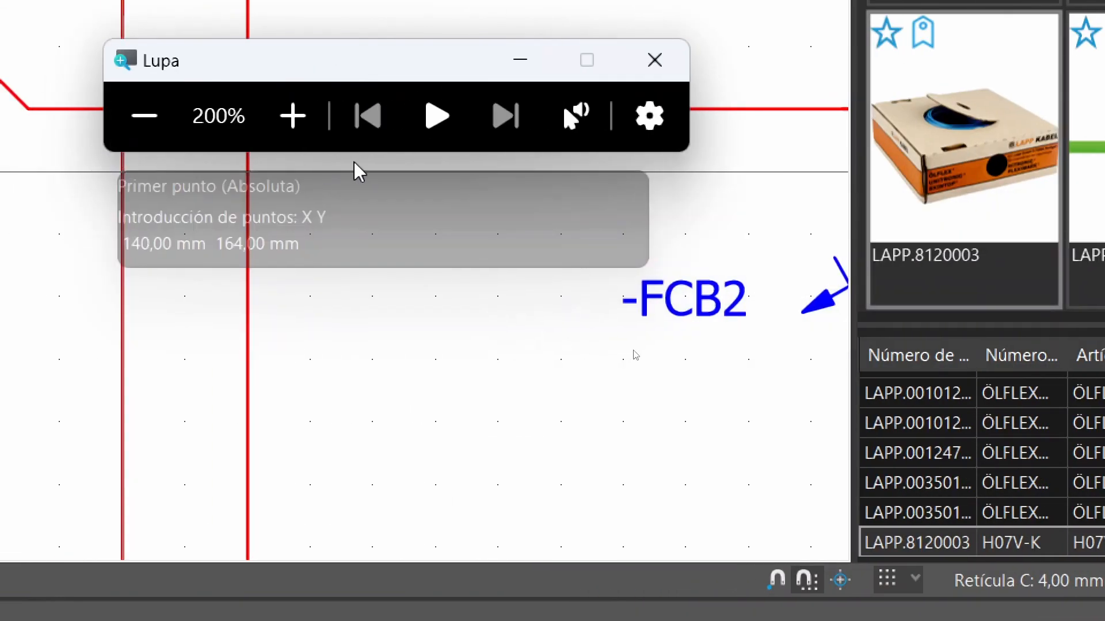
pyautogui.click(144, 115)
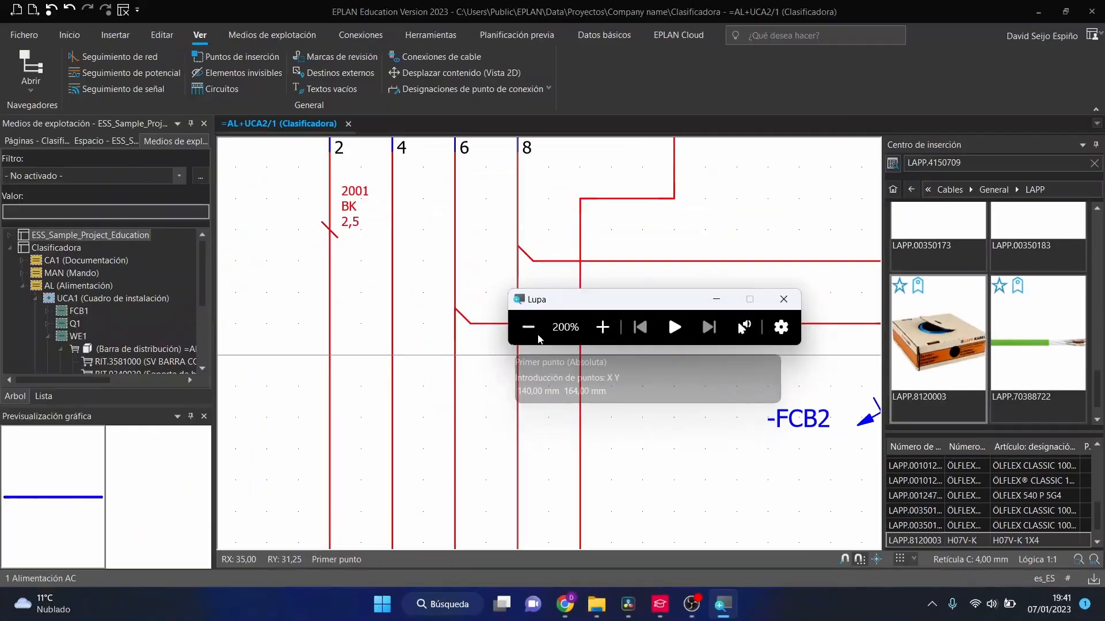
pyautogui.click(717, 298)
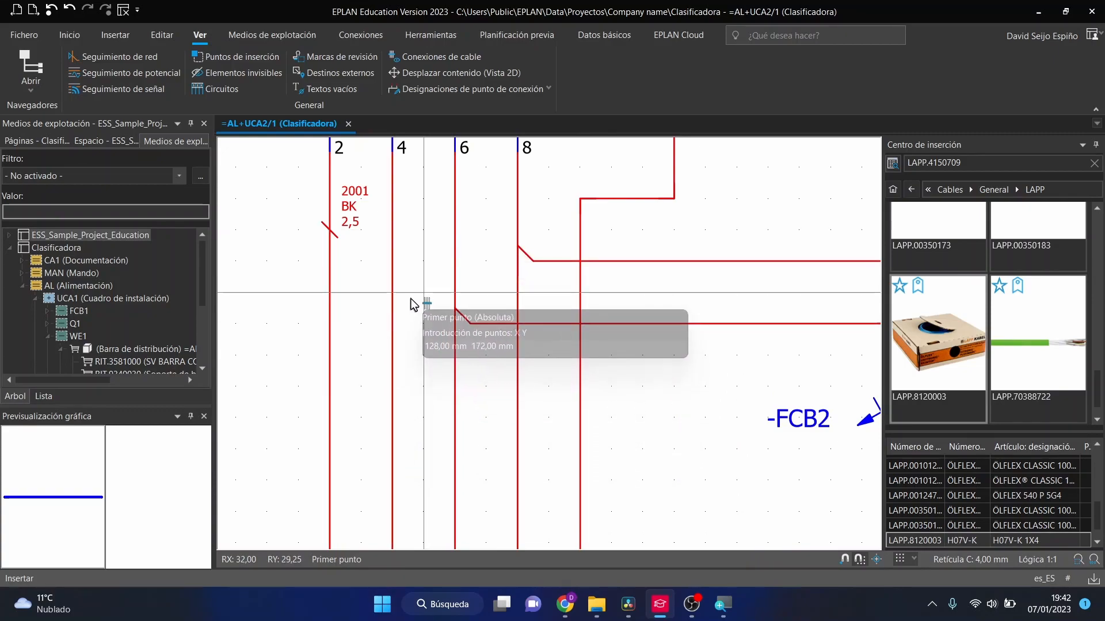
# Try to draw the LAPP.8120003 cable definition line, about 8 mm long, across the conductor below terminal 4 of -FBA1
pyautogui.scroll(5, 397, 317)
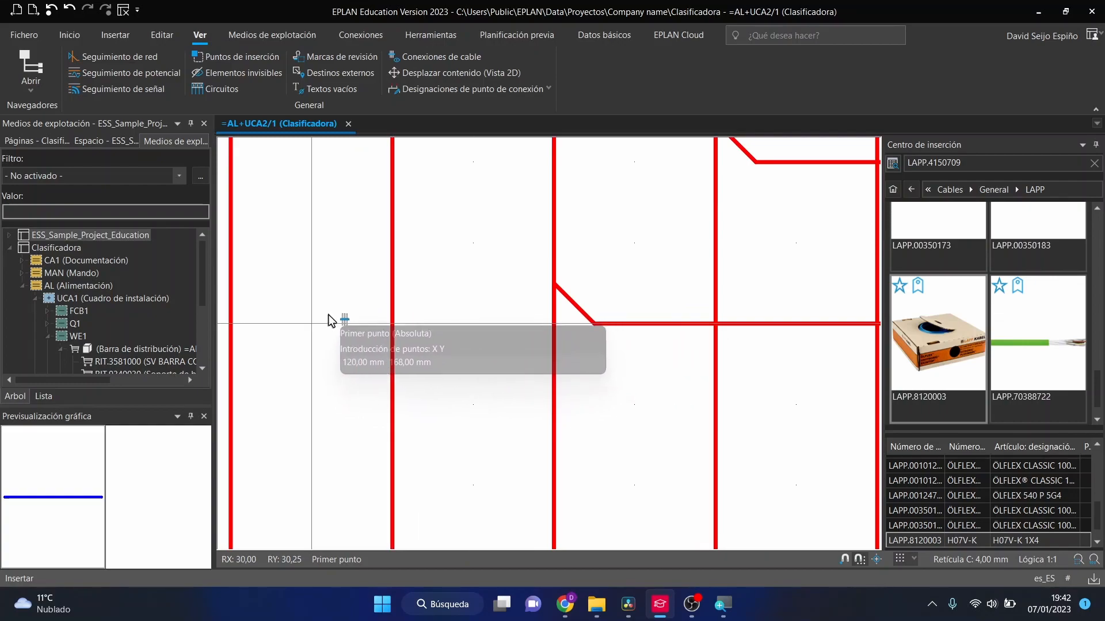
pyautogui.click(318, 333)
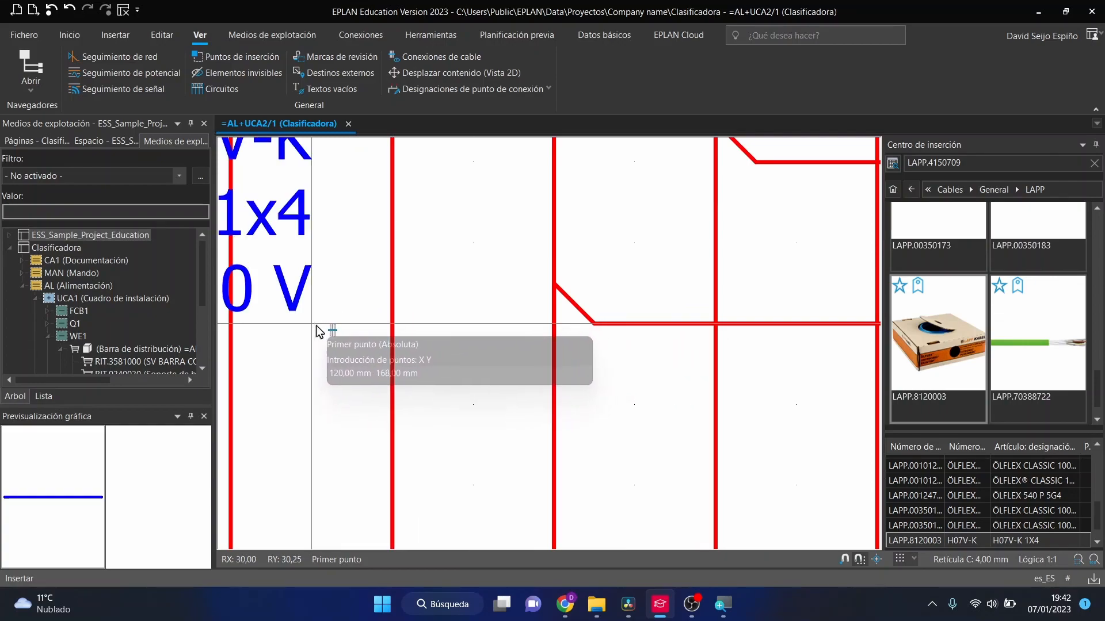
pyautogui.click(473, 324)
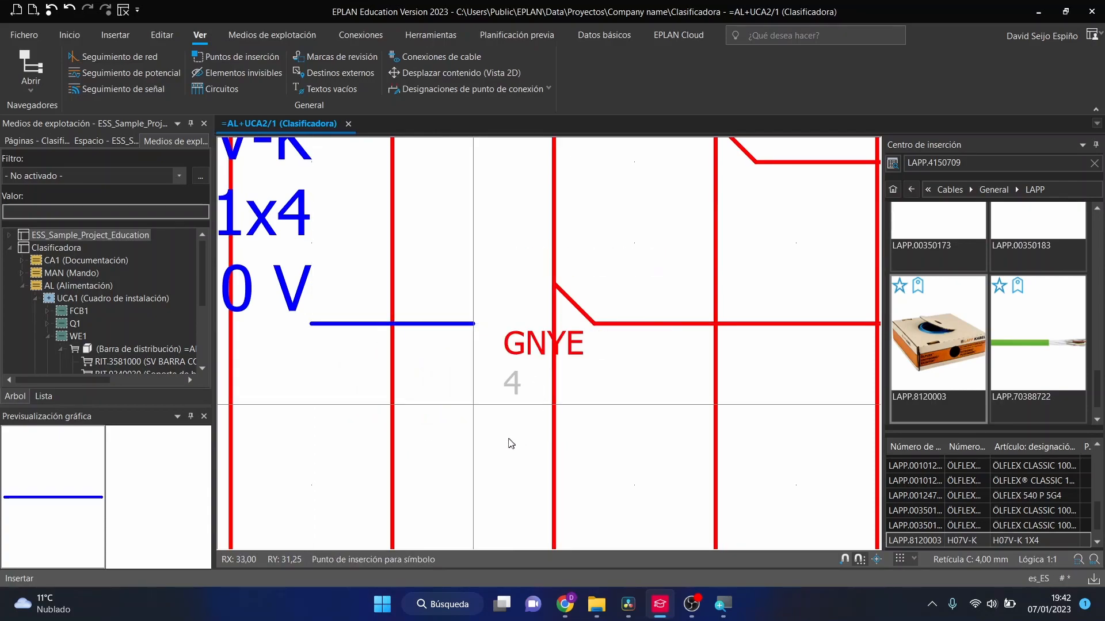
pyautogui.scroll(-4, 481, 397)
pyautogui.scroll(-5, 387, 359)
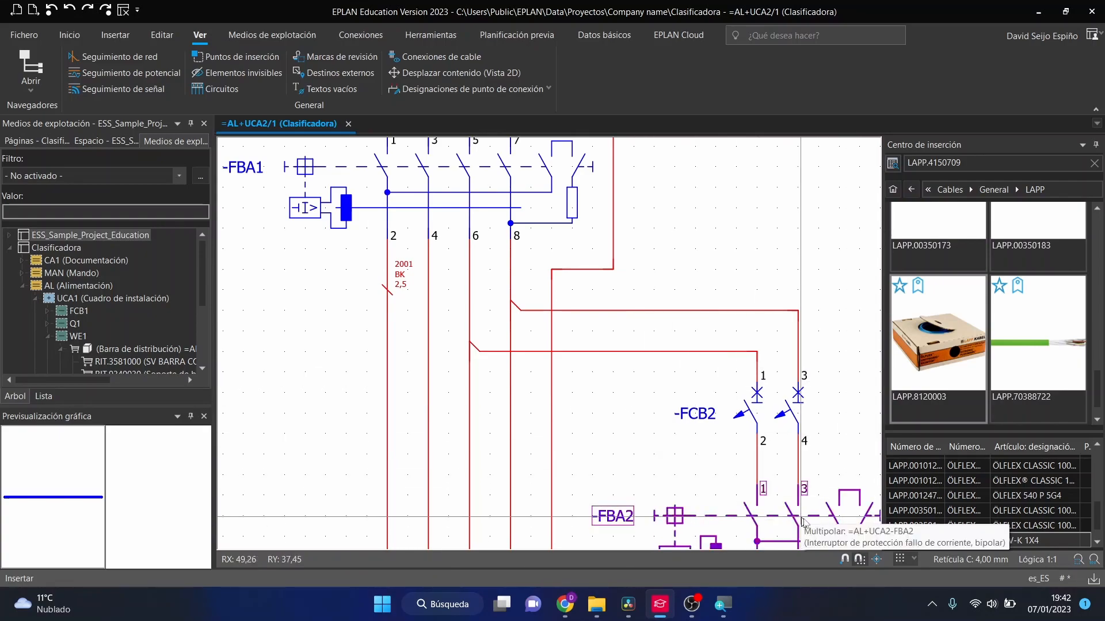
# Set the schematic page's grid to size A, 1,00 mm
pyautogui.click(913, 559)
pyautogui.click(951, 474)
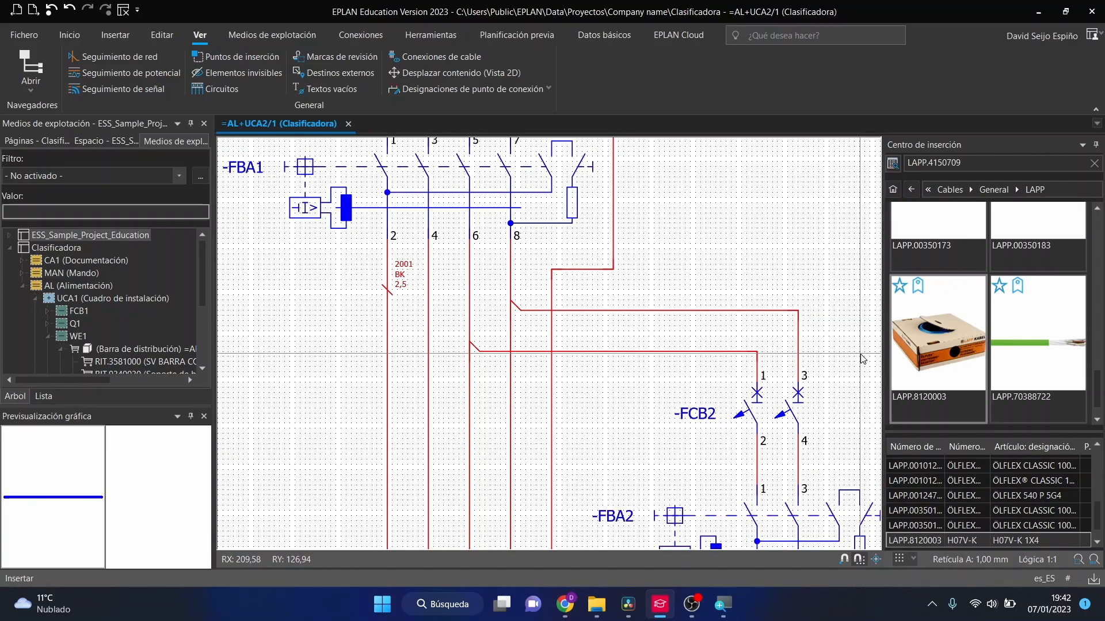
# Insert the cable LAPP.8120003 with a definition line about 2 mm long across the conductor below terminal 4 of -FBA1
pyautogui.click(948, 343)
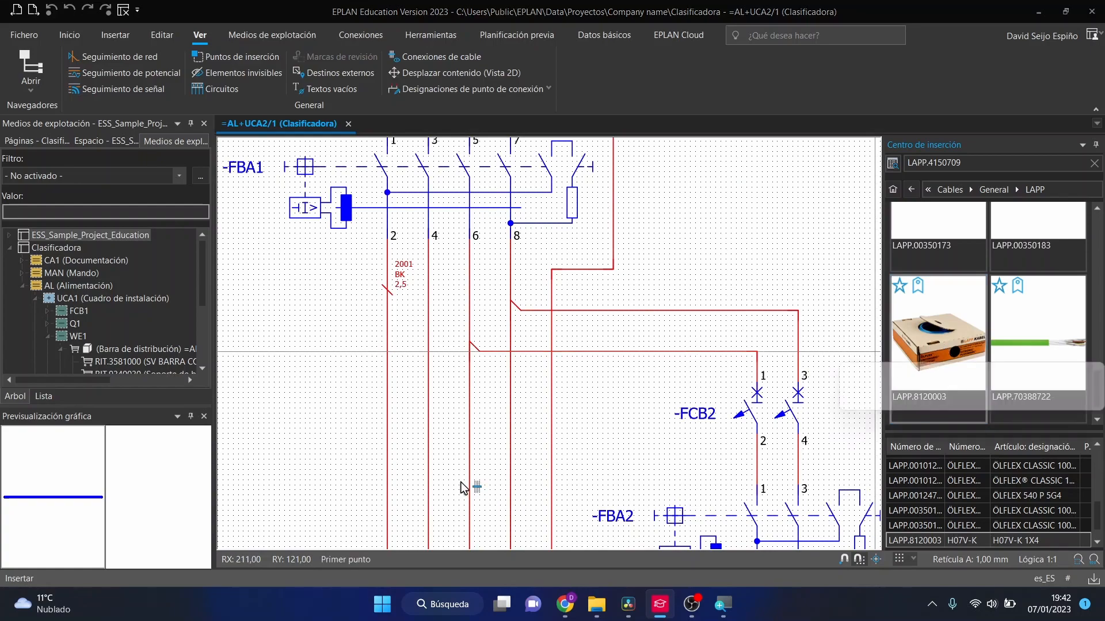
pyautogui.scroll(2, 435, 392)
pyautogui.scroll(3, 435, 392)
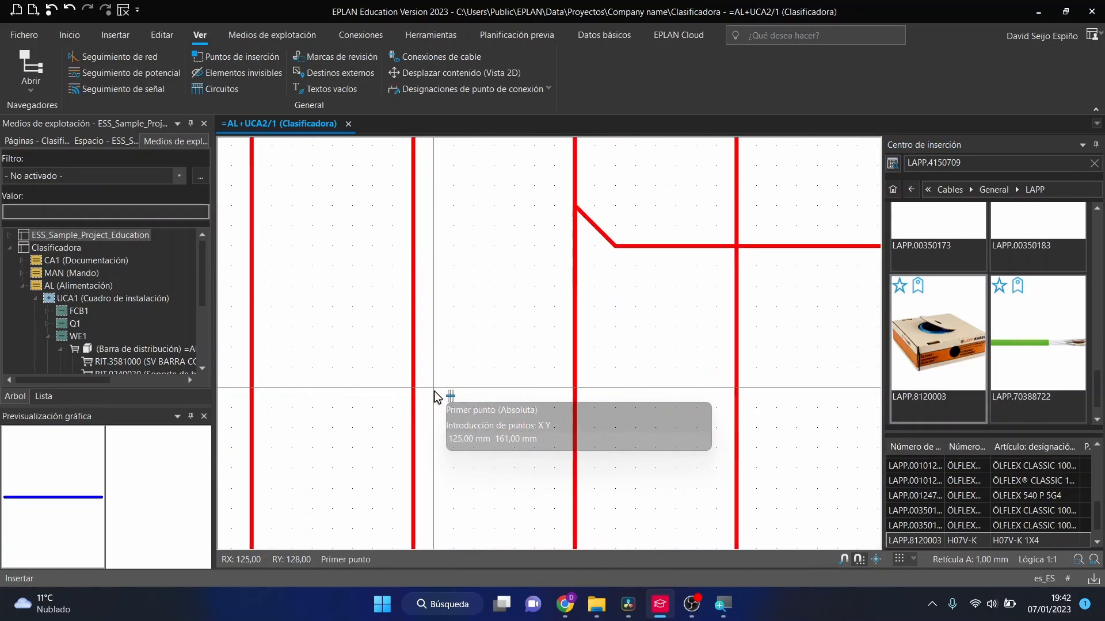
pyautogui.click(394, 388)
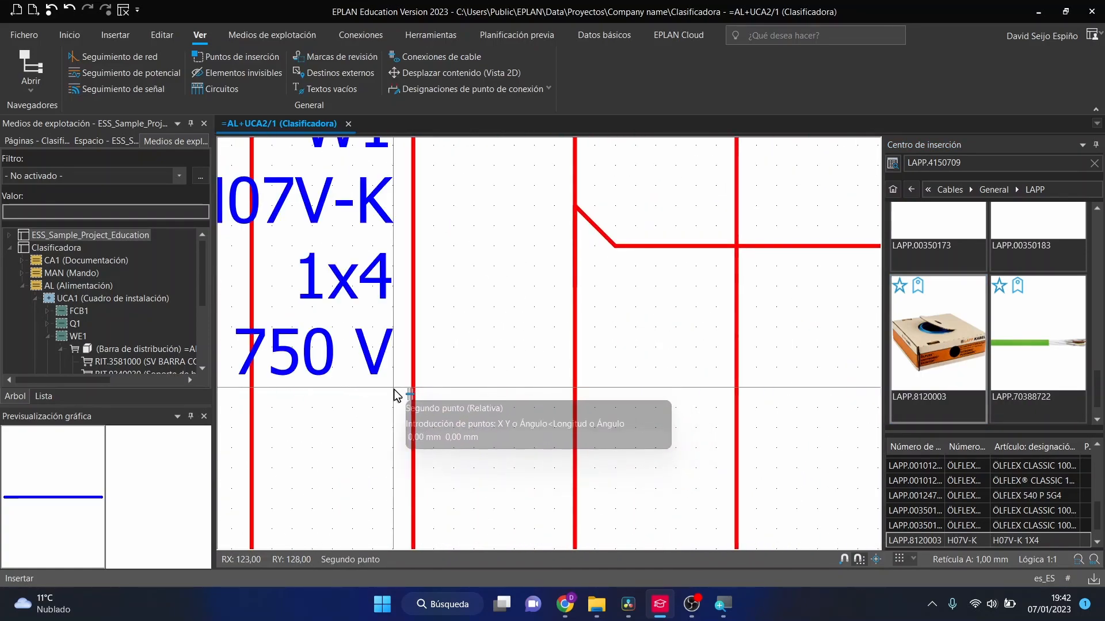
pyautogui.click(427, 389)
pyautogui.scroll(-2, 474, 408)
pyautogui.scroll(-3, 485, 415)
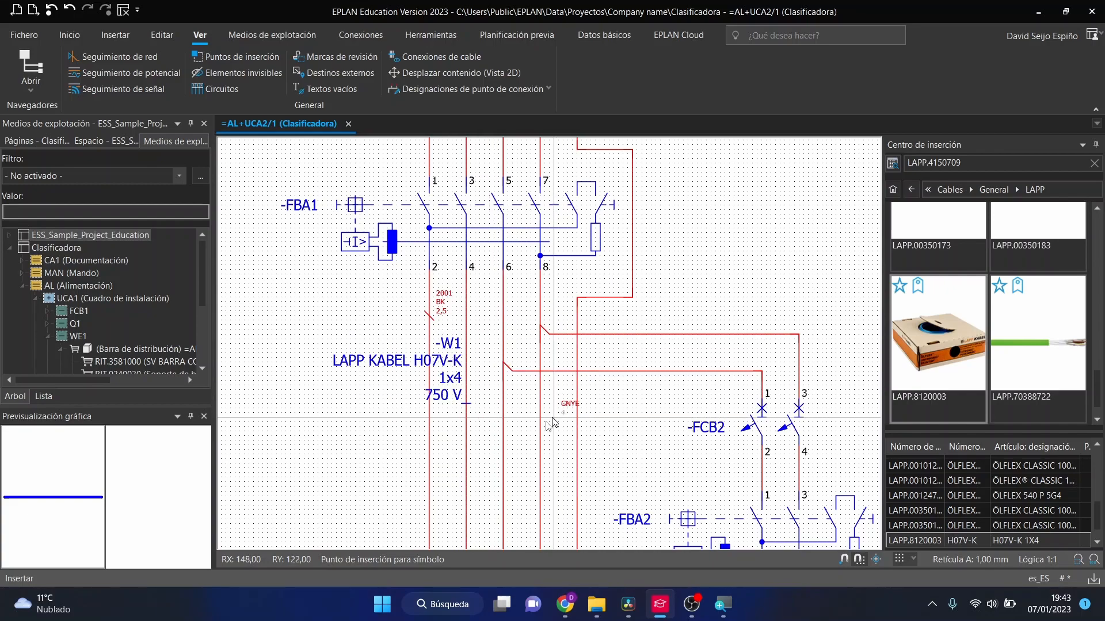
# Examine the inserted 1x4 cable and its pending GNYE conductor point, cancel the point's placement, and undo the cable insertion
pyautogui.scroll(6, 479, 388)
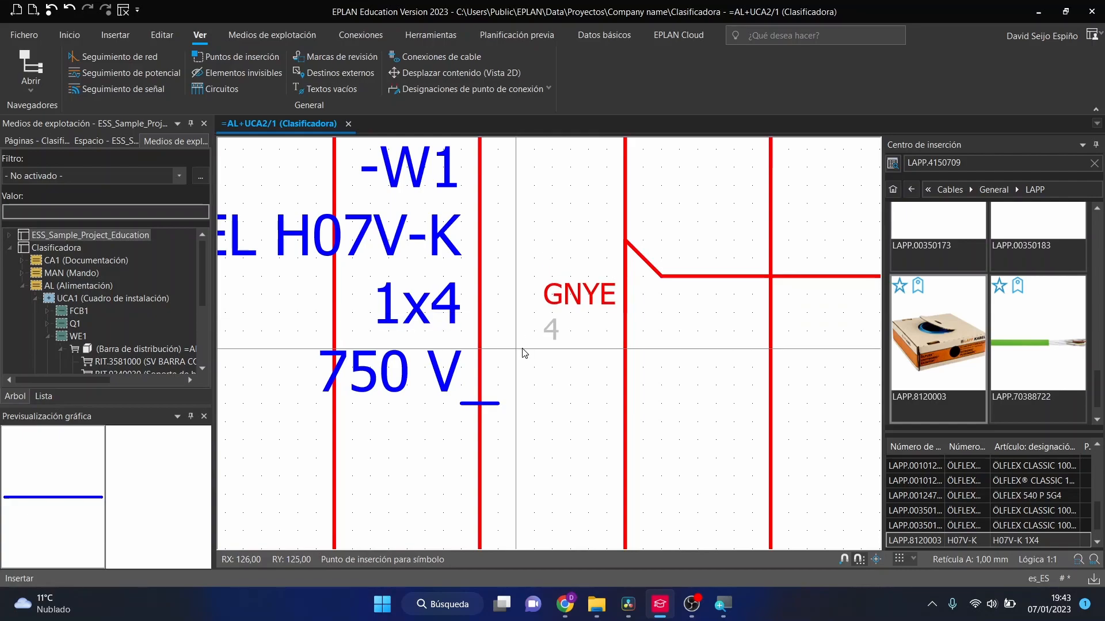
pyautogui.scroll(-5, 523, 352)
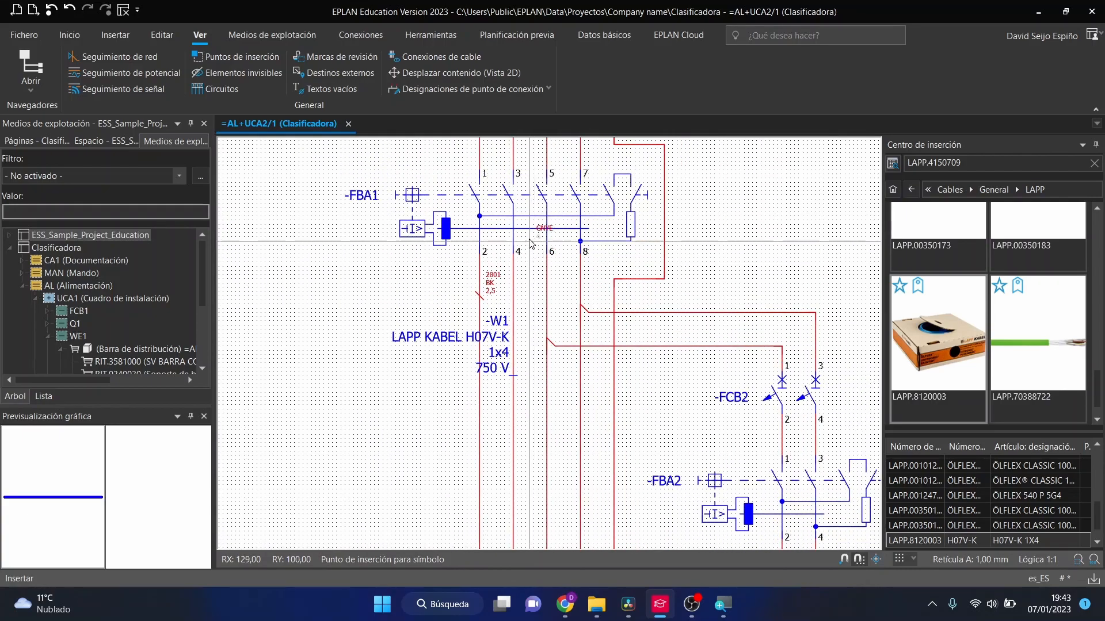
pyautogui.scroll(2, 510, 385)
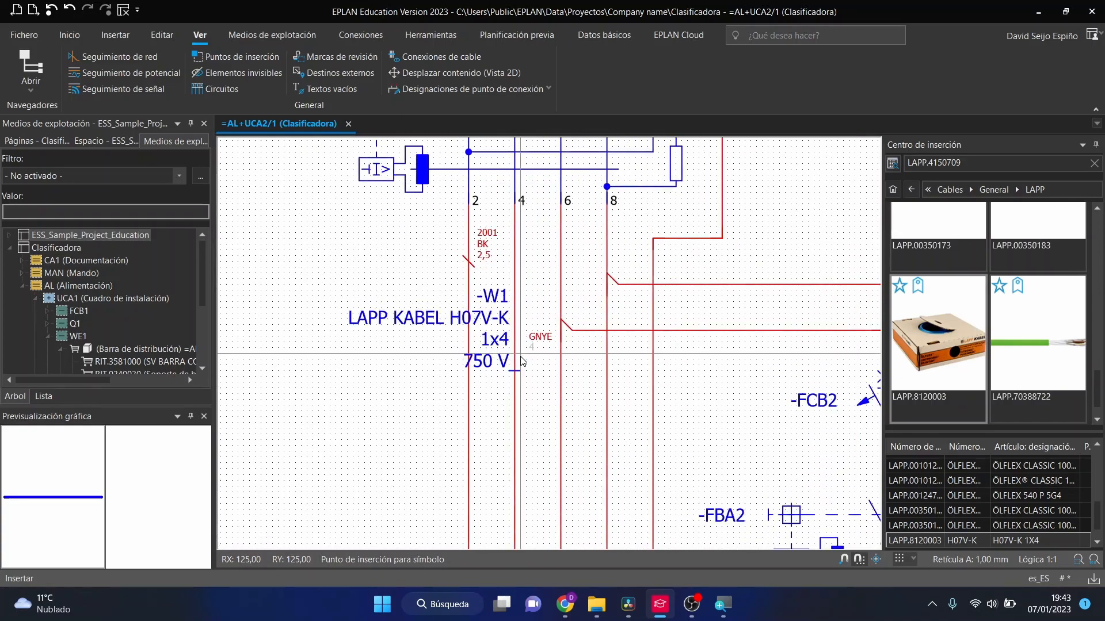
pyautogui.scroll(-2, 521, 351)
pyautogui.scroll(3, 516, 270)
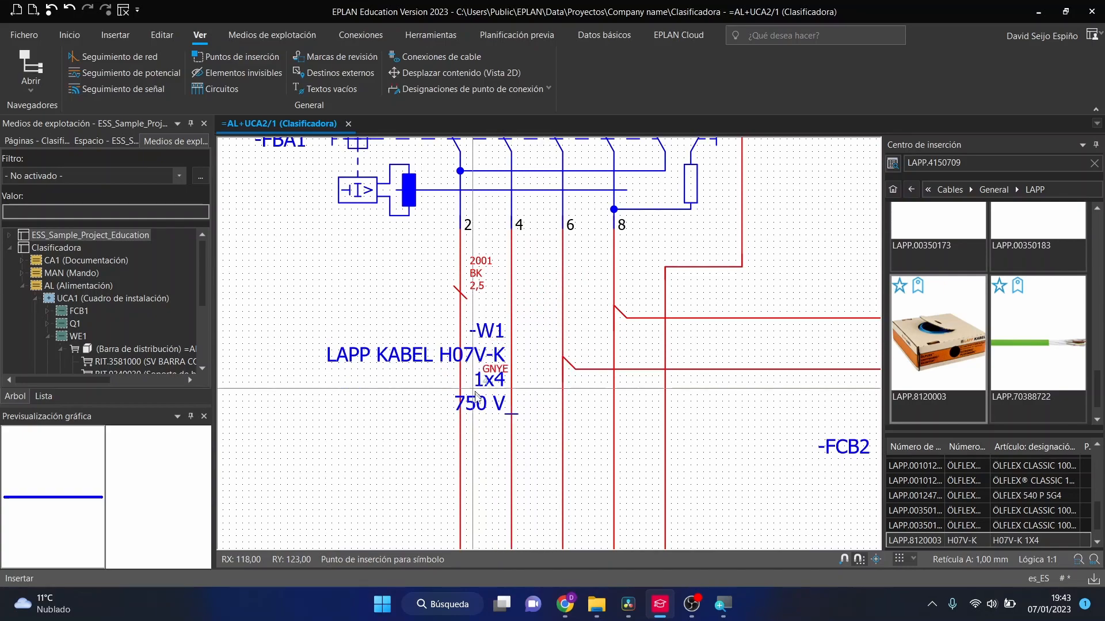
pyautogui.scroll(1, 510, 406)
pyautogui.scroll(1, 510, 406)
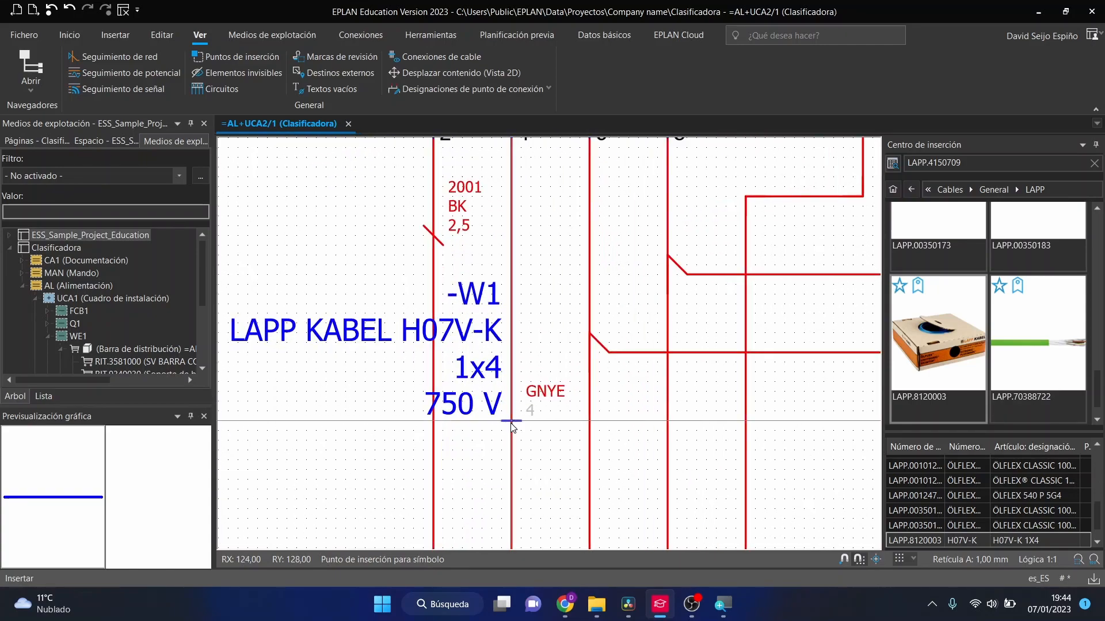
pyautogui.scroll(1, 511, 424)
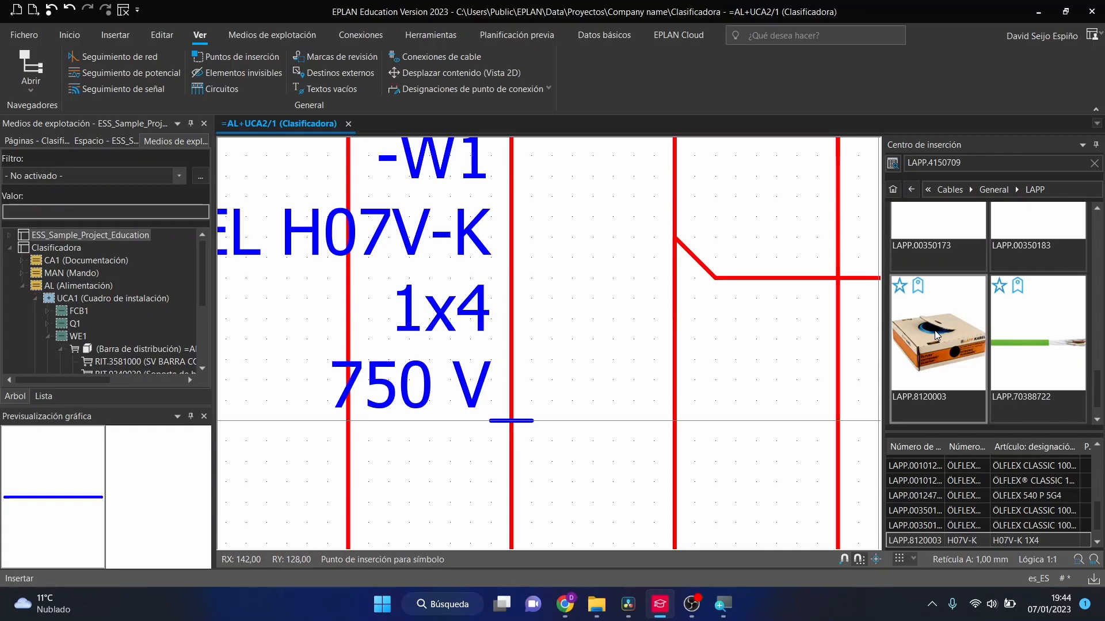
pyautogui.scroll(-2, 573, 395)
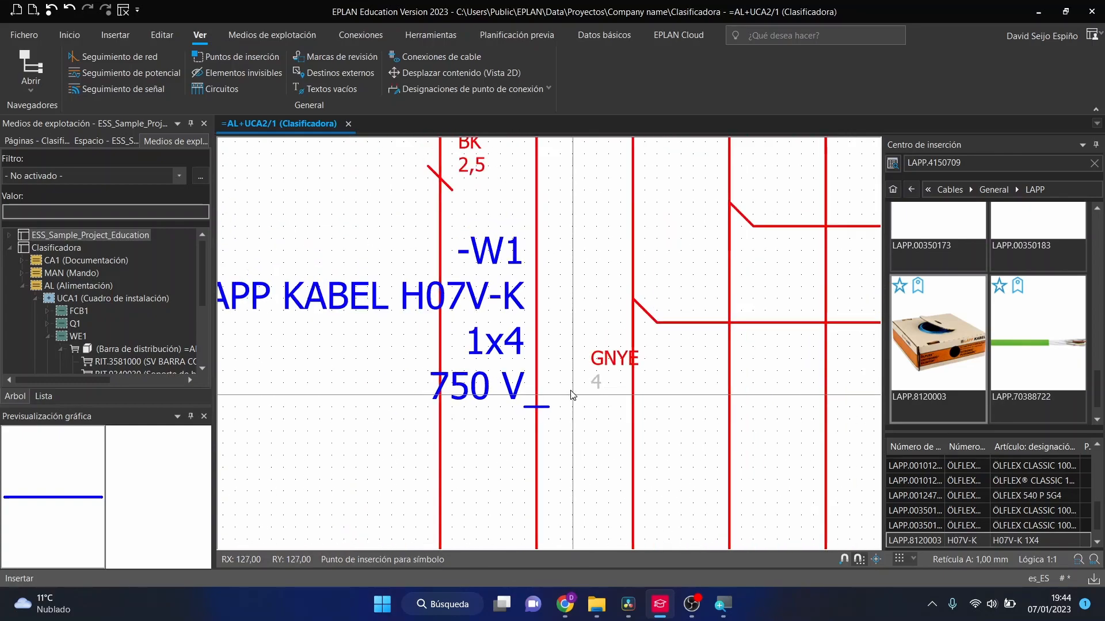
pyautogui.scroll(-2, 572, 395)
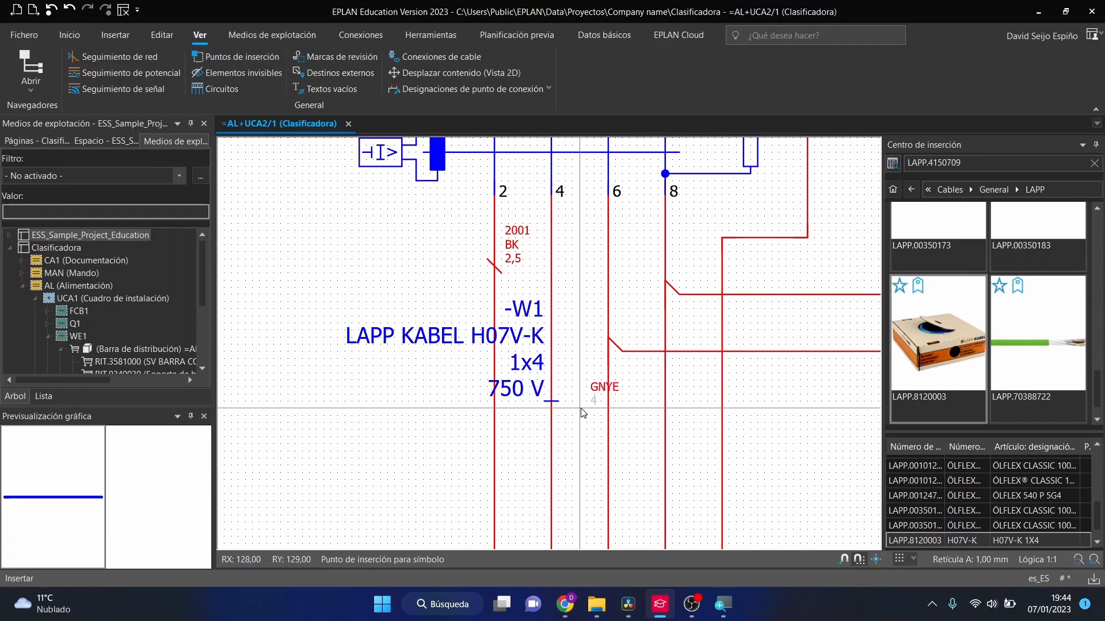
pyautogui.press('Escape')
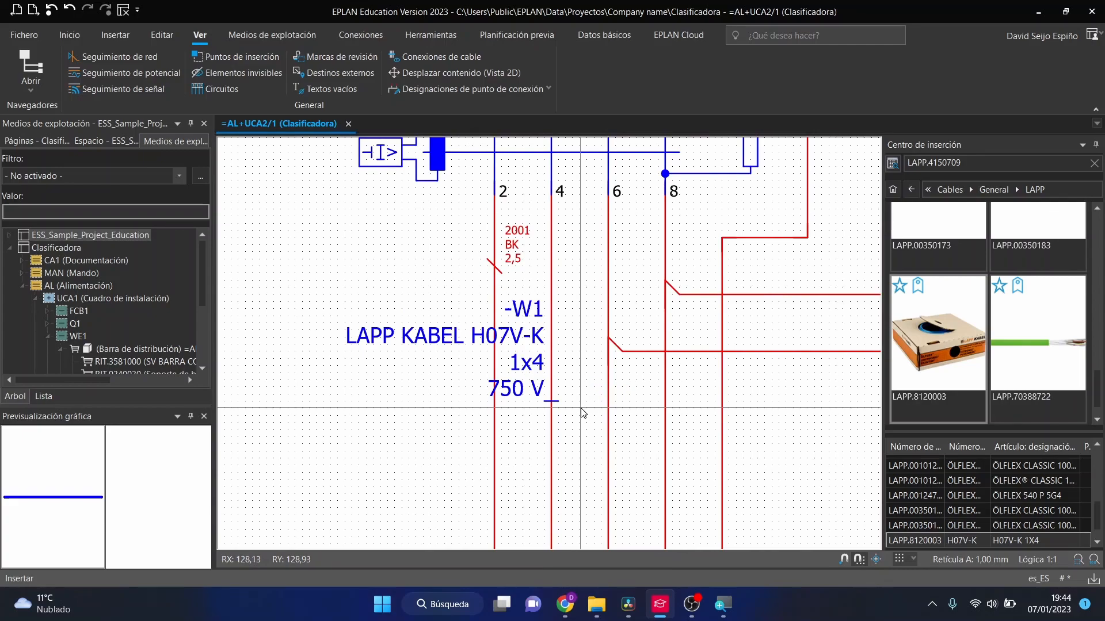
pyautogui.hotkey('ctrl', 'z')
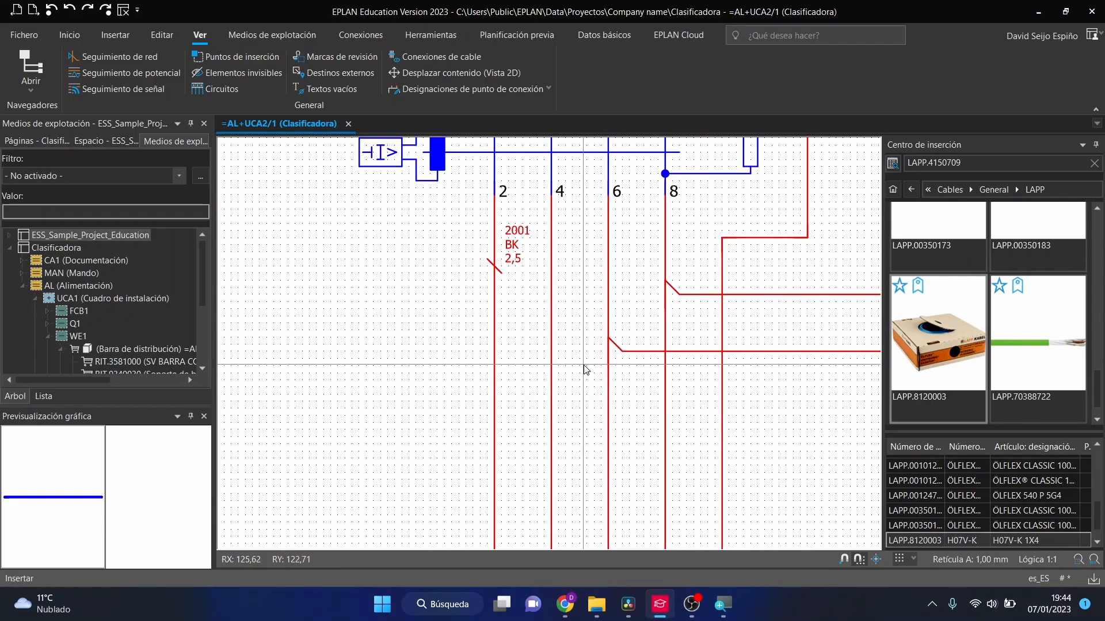
# Insert the cable LAPP.8120003 with a definition line about 2 mm long across the PE conductor beside -FBA2, without placing the next conductor point
pyautogui.scroll(-3, 577, 368)
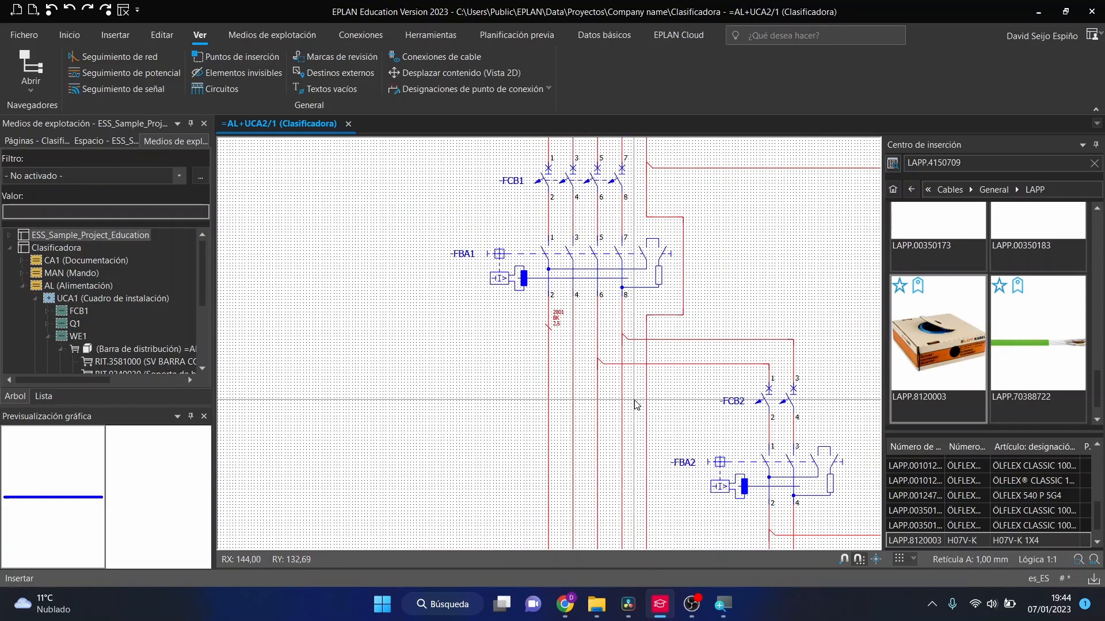
pyautogui.scroll(-2, 647, 386)
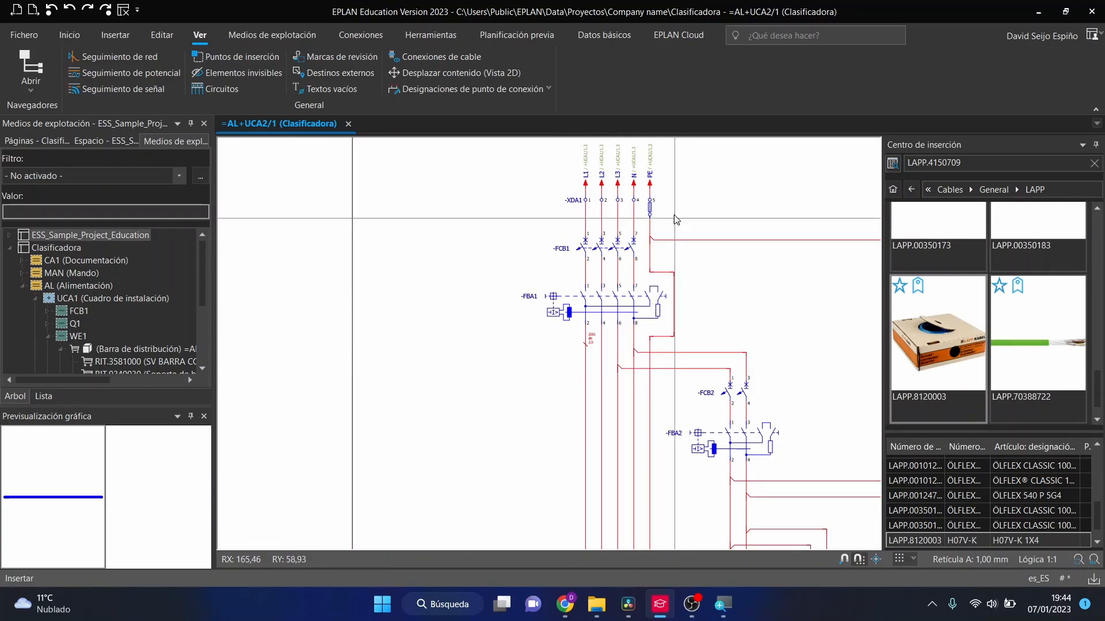
pyautogui.scroll(4, 647, 403)
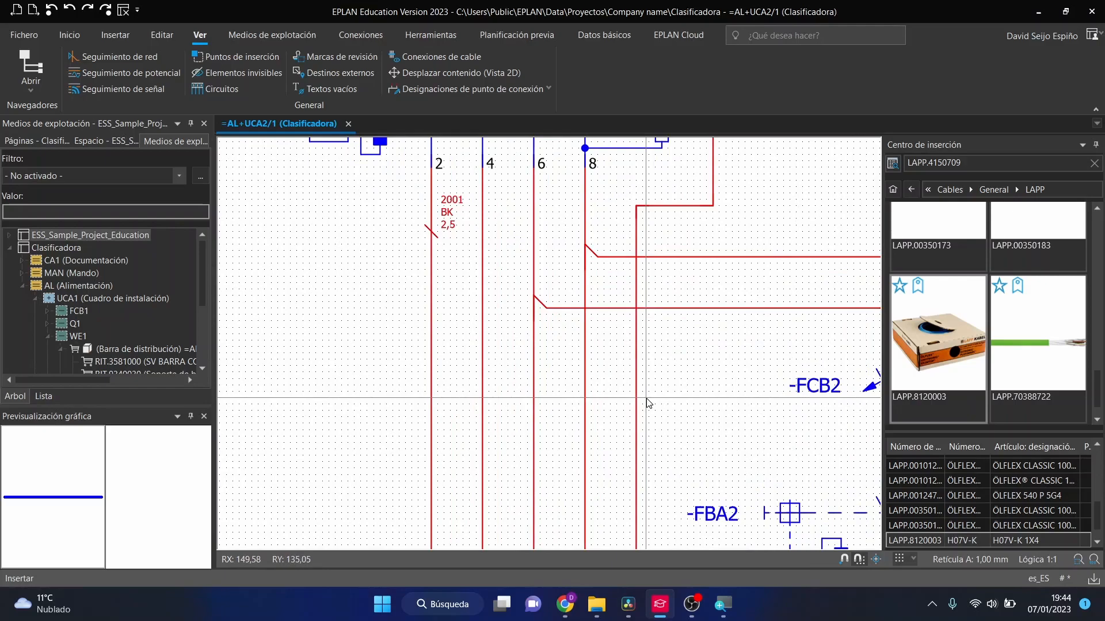
pyautogui.doubleClick(940, 344)
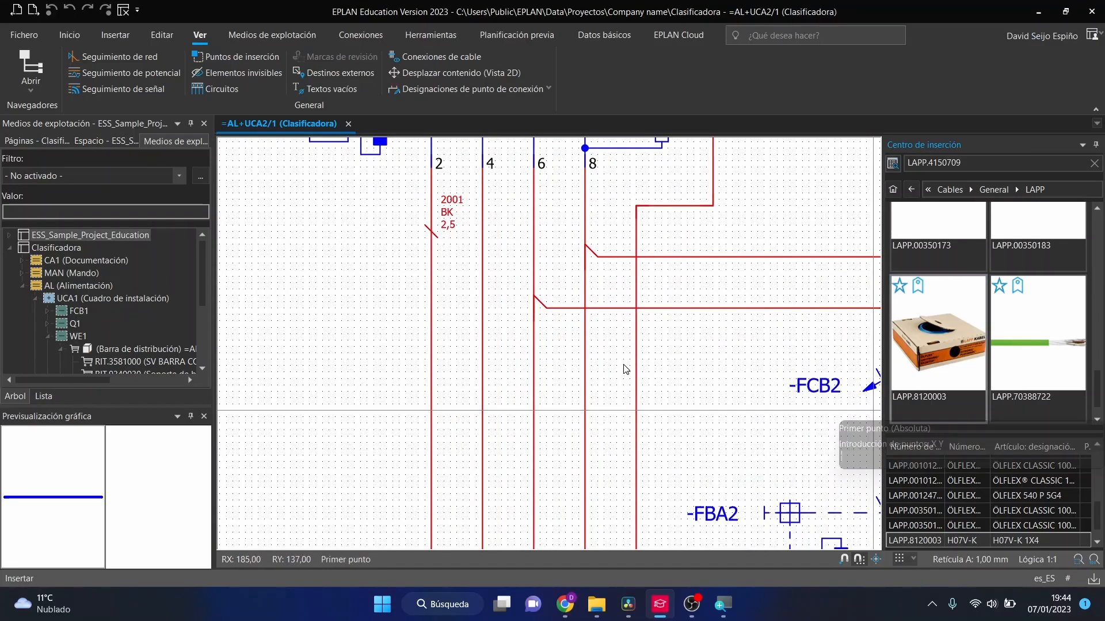
pyautogui.scroll(3, 621, 385)
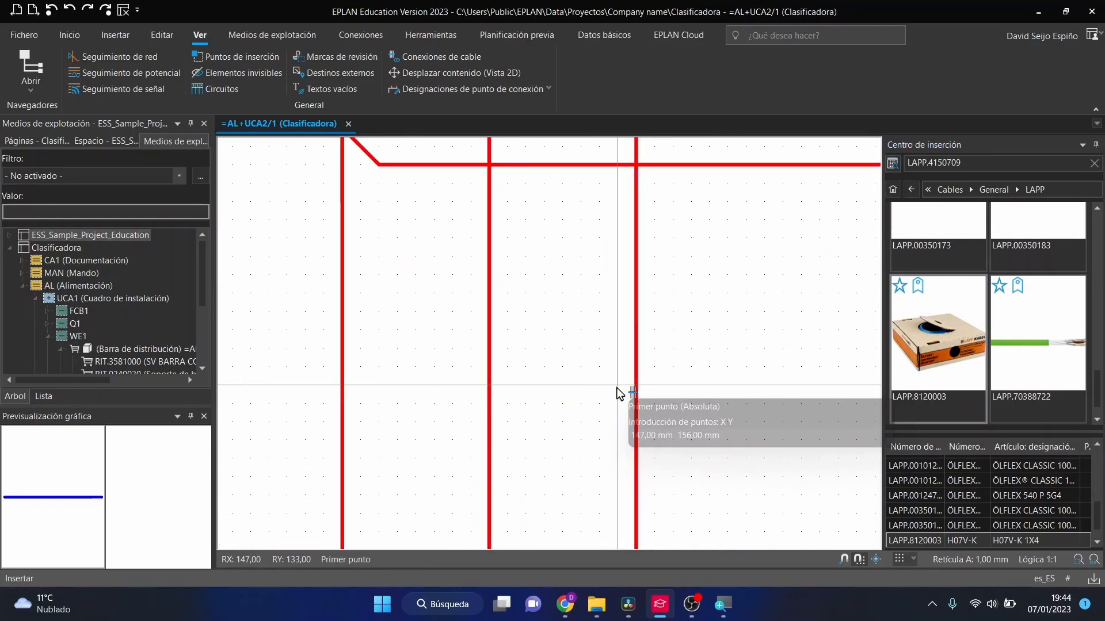
pyautogui.scroll(-3, 621, 476)
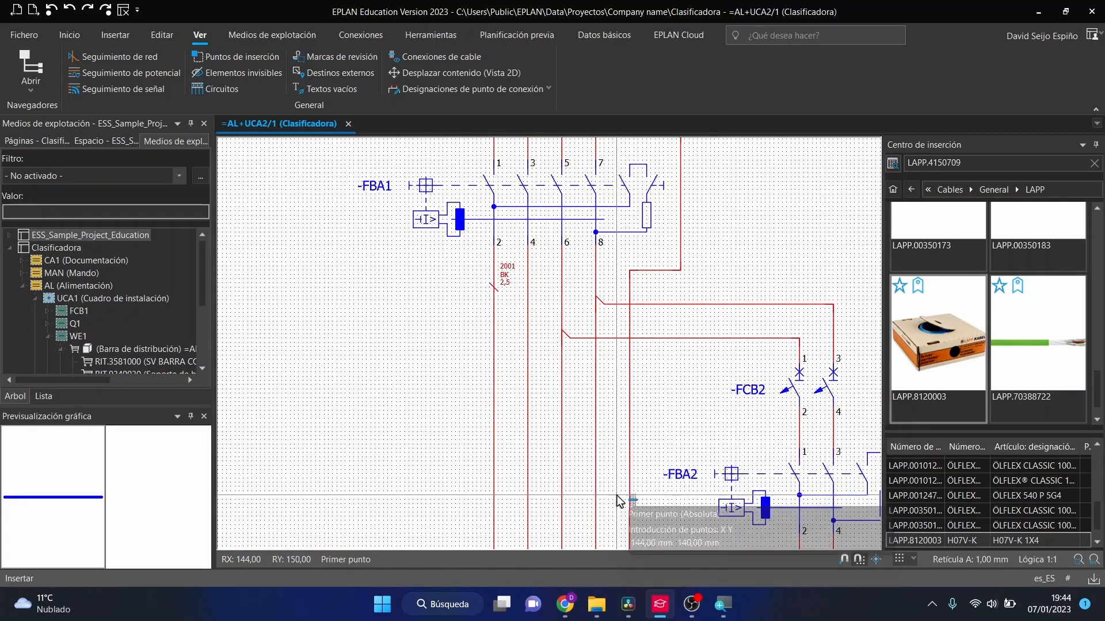
pyautogui.scroll(2, 616, 495)
pyautogui.click(649, 405)
pyautogui.press('Escape')
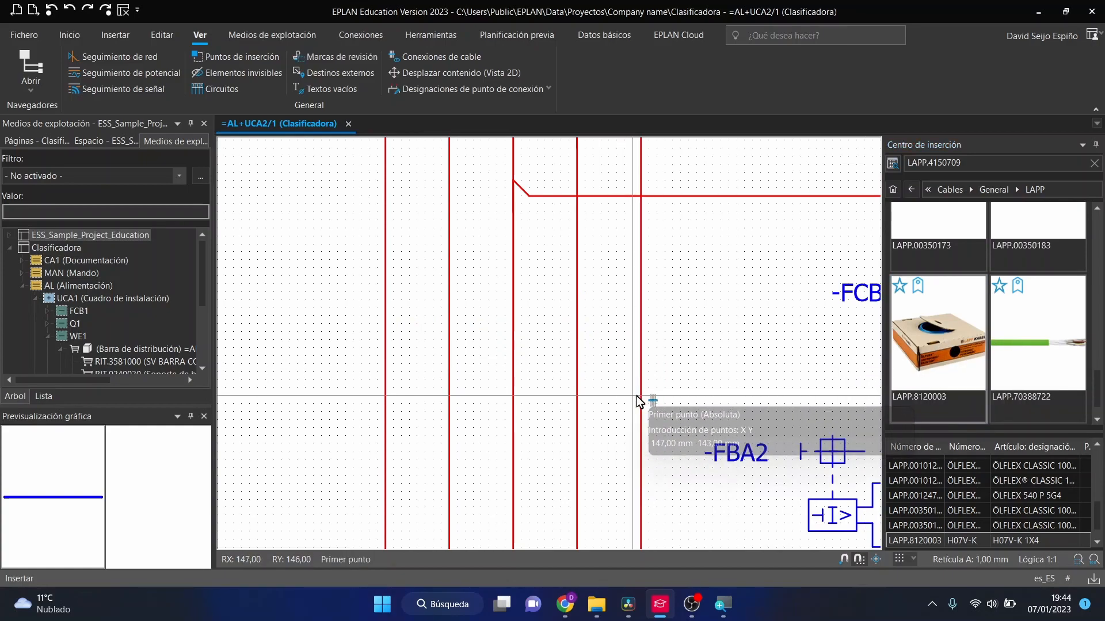
pyautogui.click(639, 401)
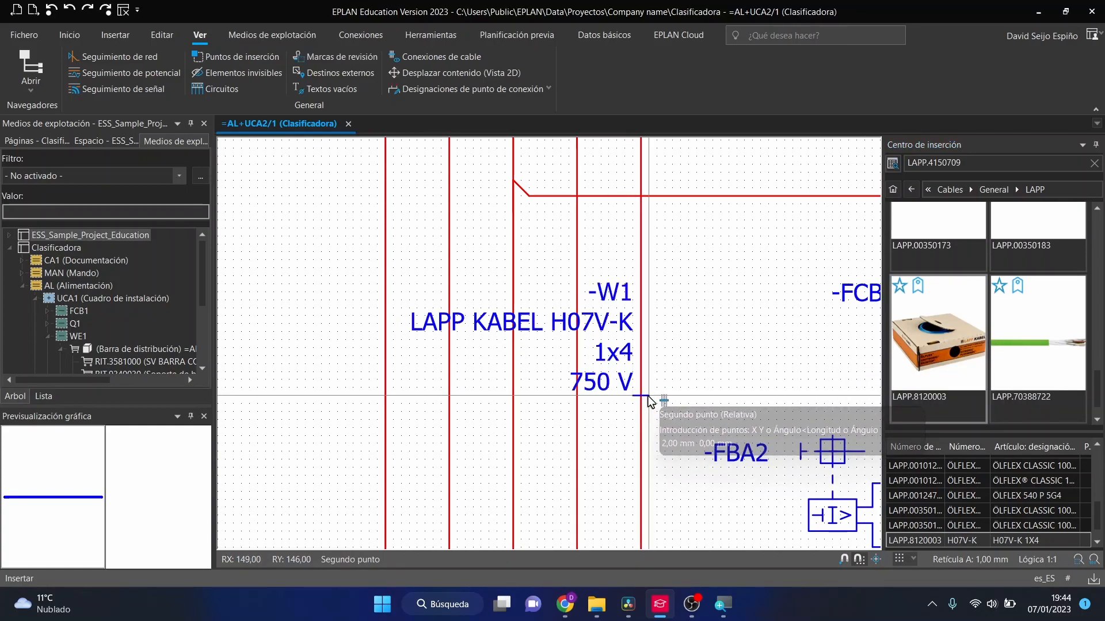
pyautogui.scroll(1, 648, 400)
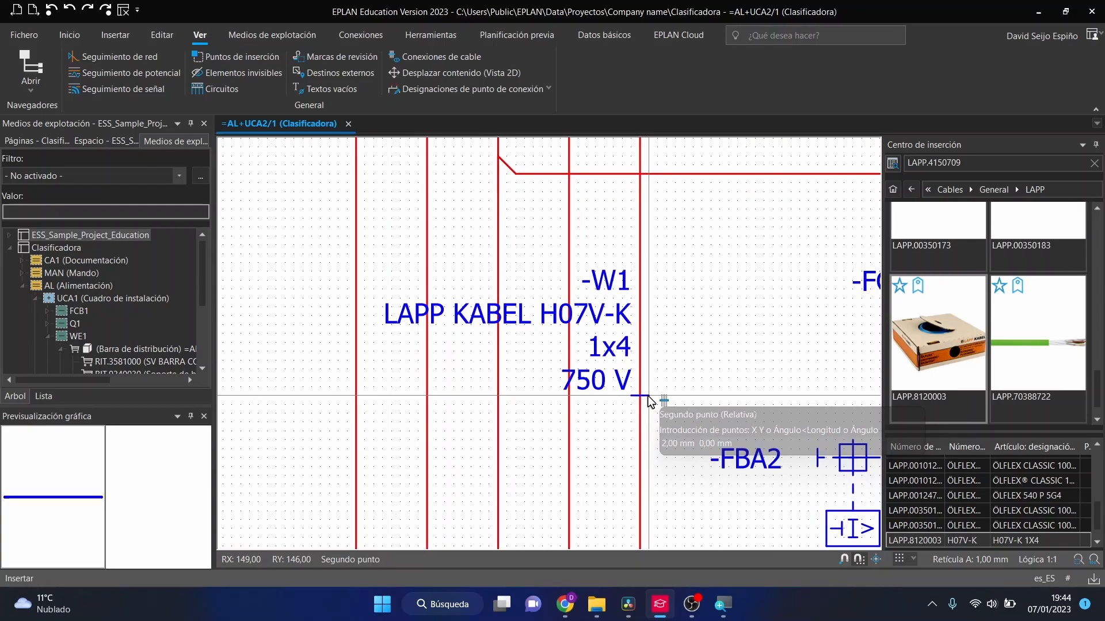
pyautogui.click(648, 399)
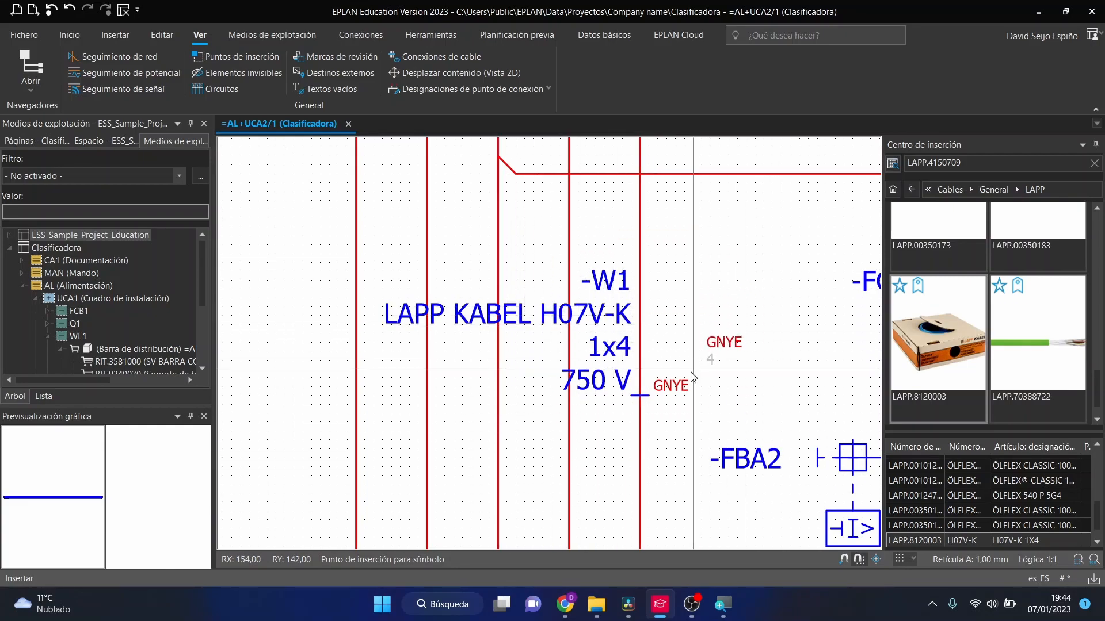
pyautogui.press('Escape')
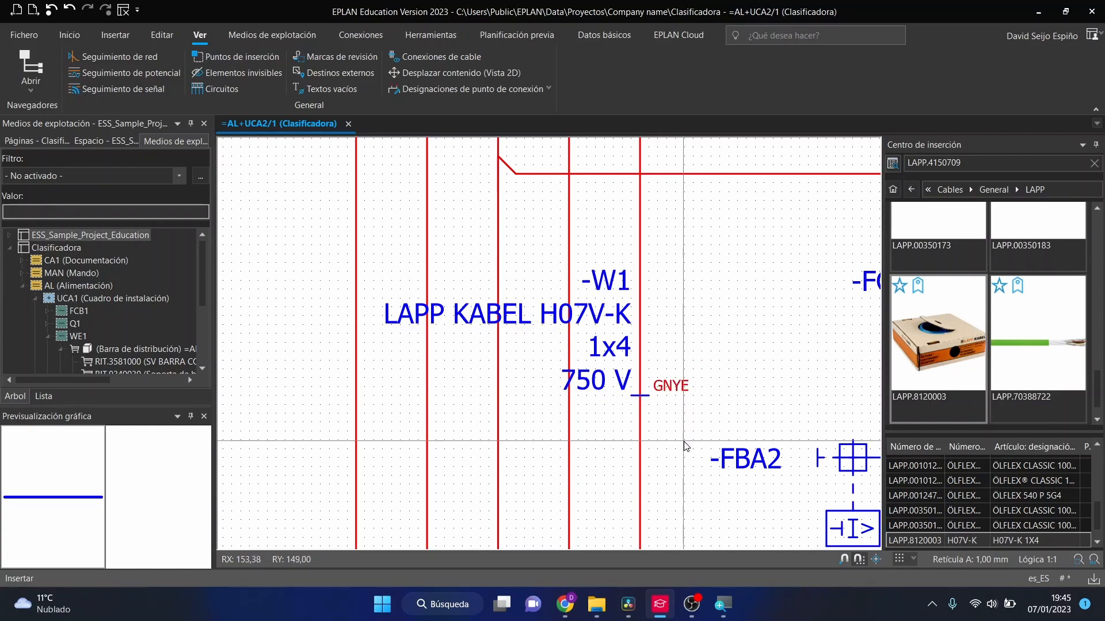
# Examine cable -W1 in the schematic and, magnified to 200%, its cable definition, article and GNYE PE conductor entries in the device navigator
pyautogui.click(639, 394)
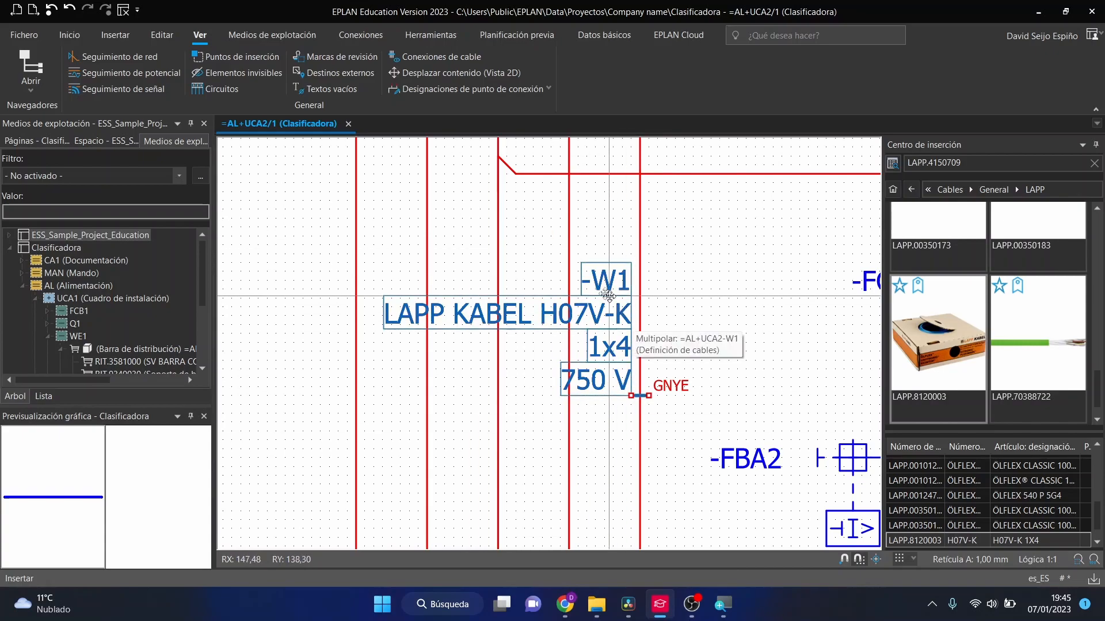
pyautogui.scroll(5, 636, 394)
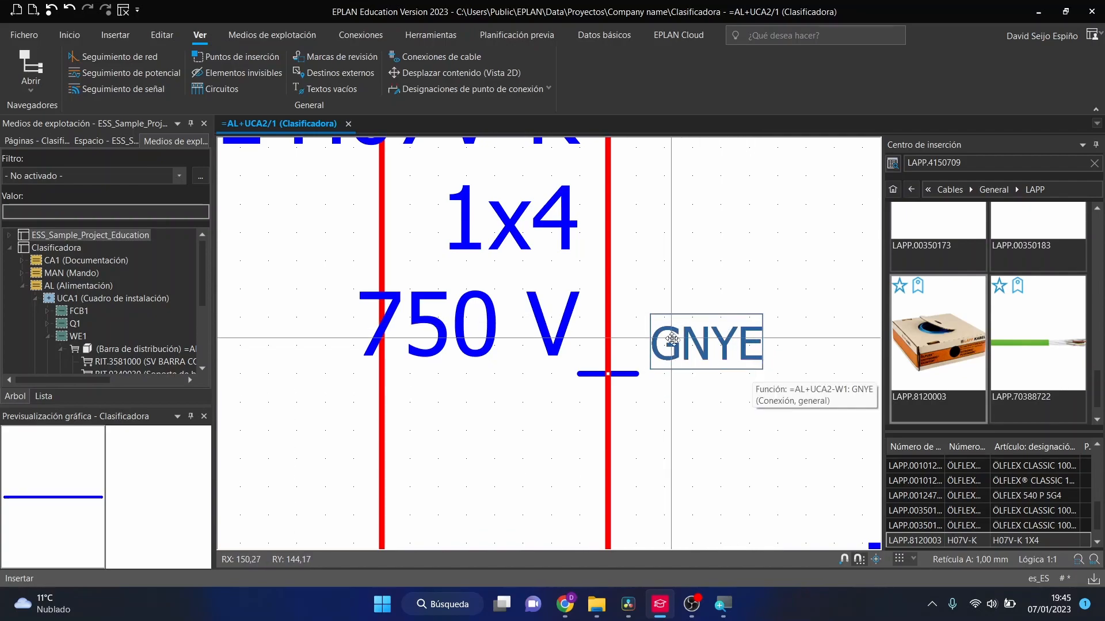
pyautogui.scroll(-3, 745, 432)
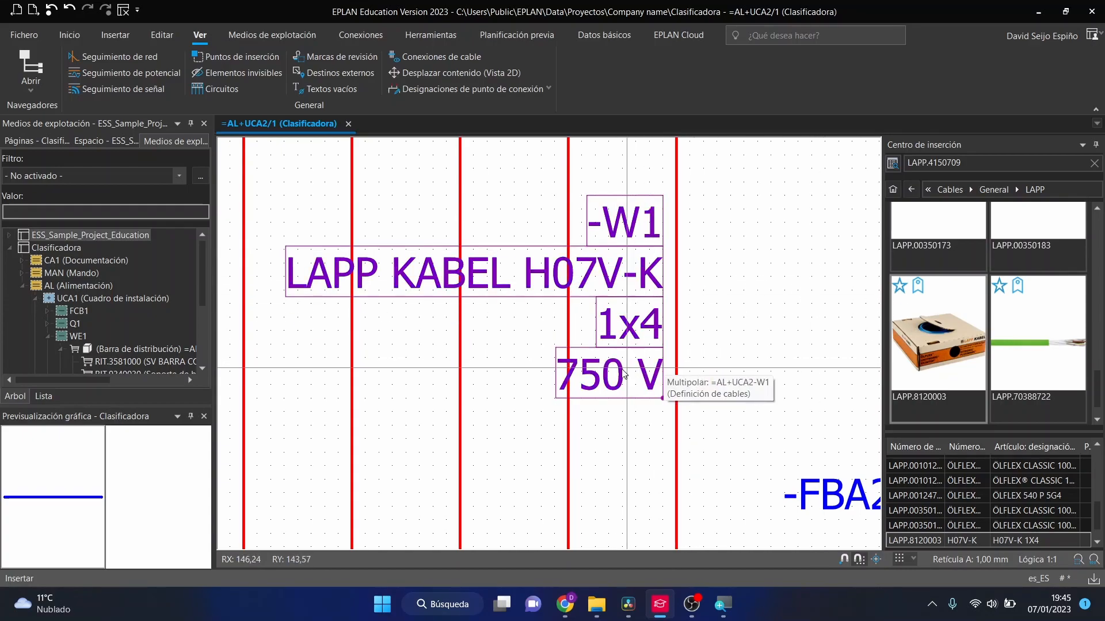
pyautogui.click(631, 397)
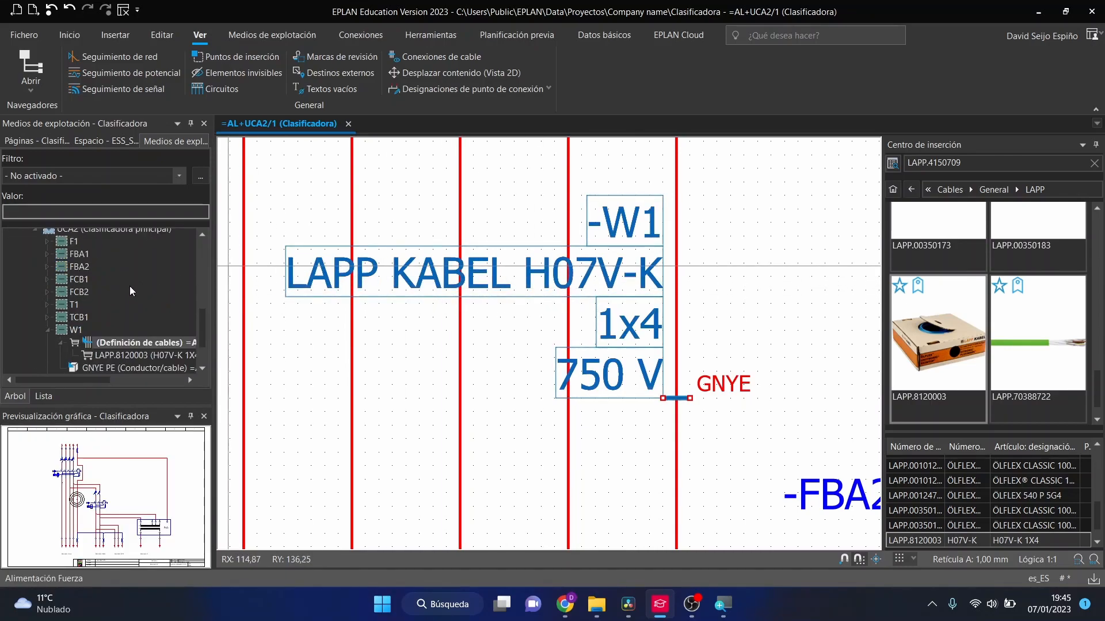
pyautogui.scroll(-2, 130, 285)
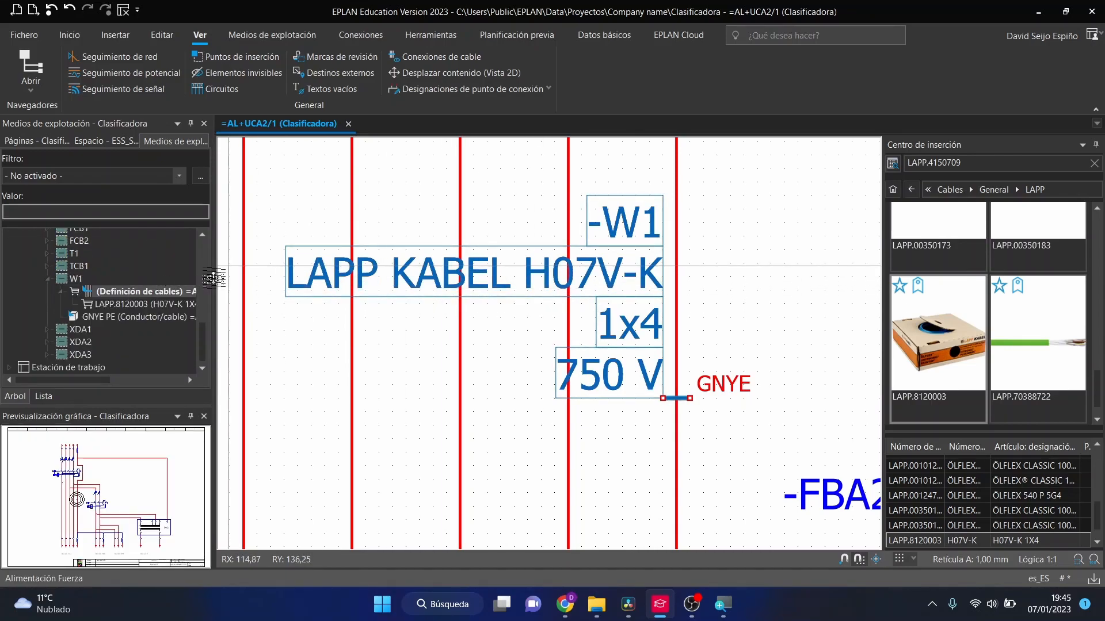
pyautogui.press('super+plus')
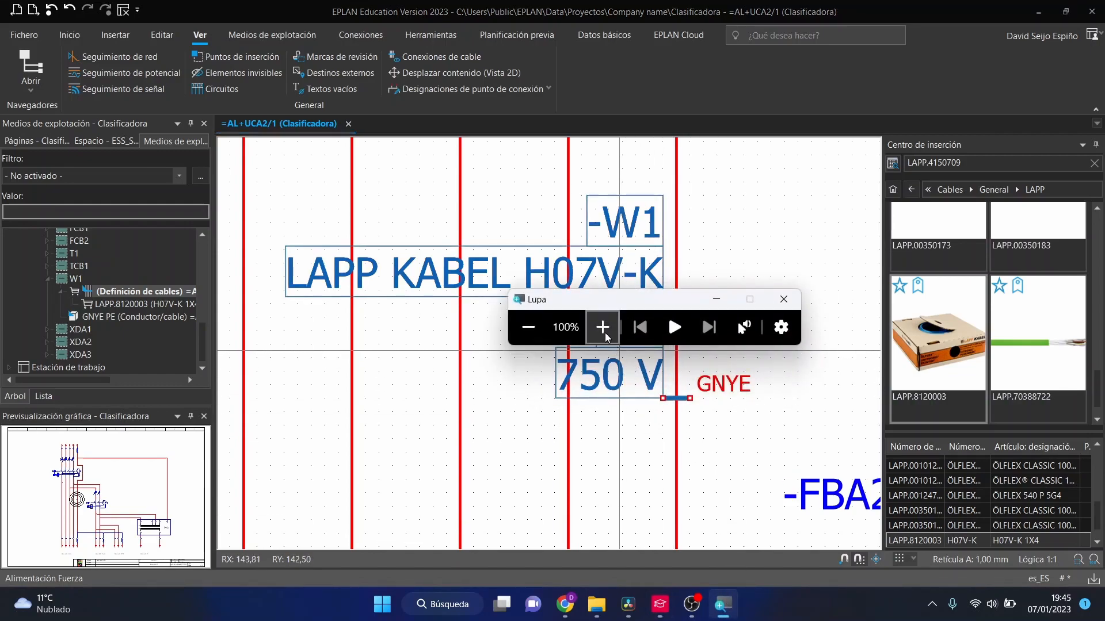
pyautogui.click(603, 327)
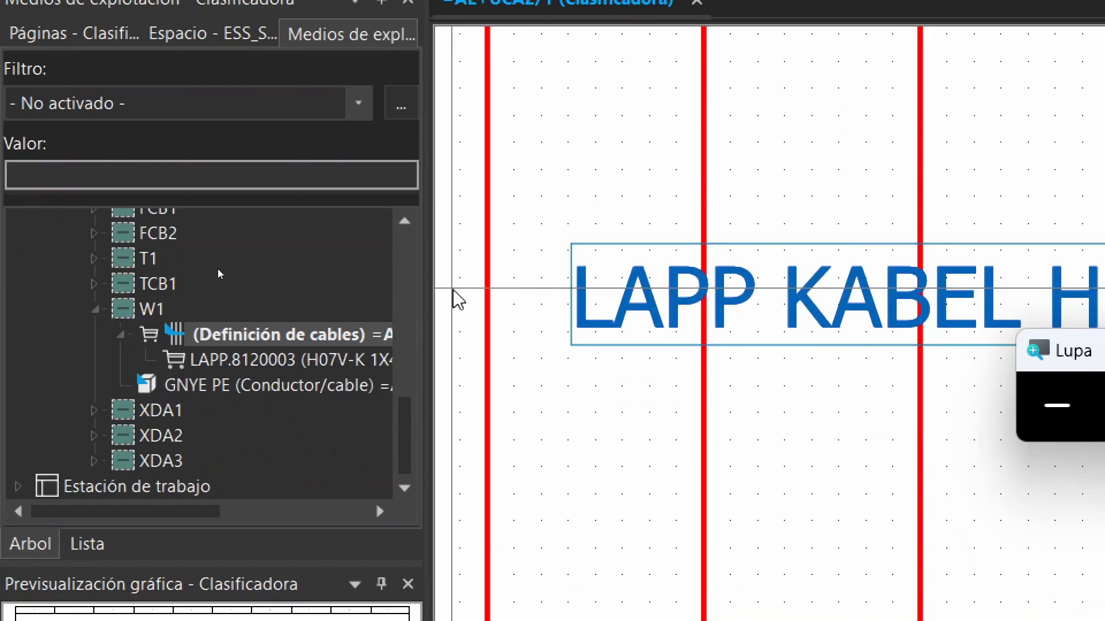
pyautogui.moveTo(183, 513); pyautogui.dragTo(229, 498)
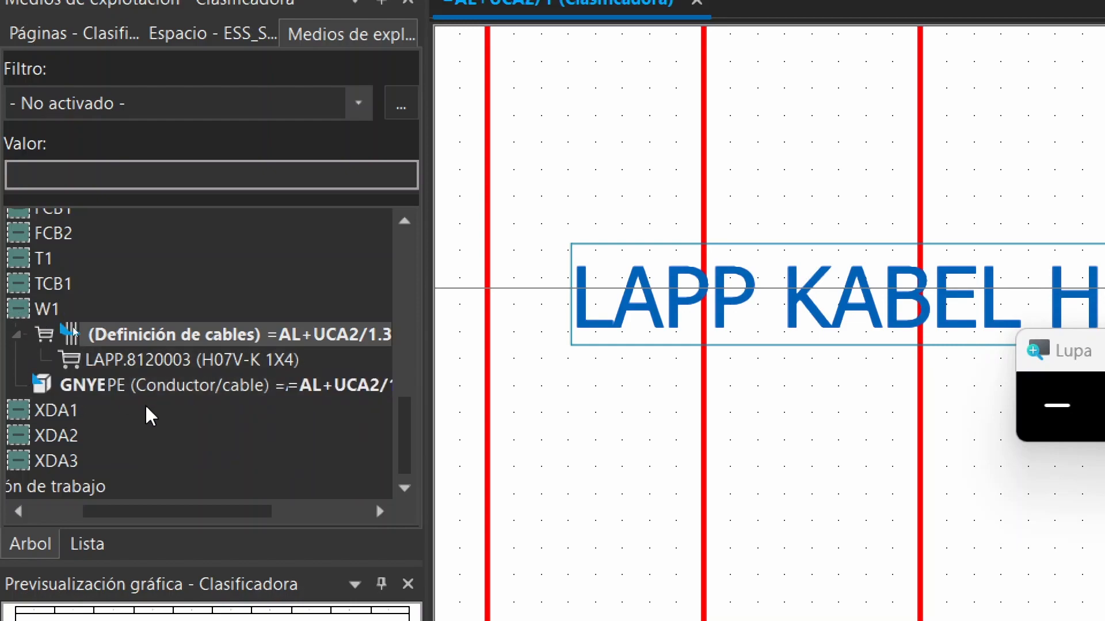
pyautogui.moveTo(207, 511); pyautogui.dragTo(156, 509)
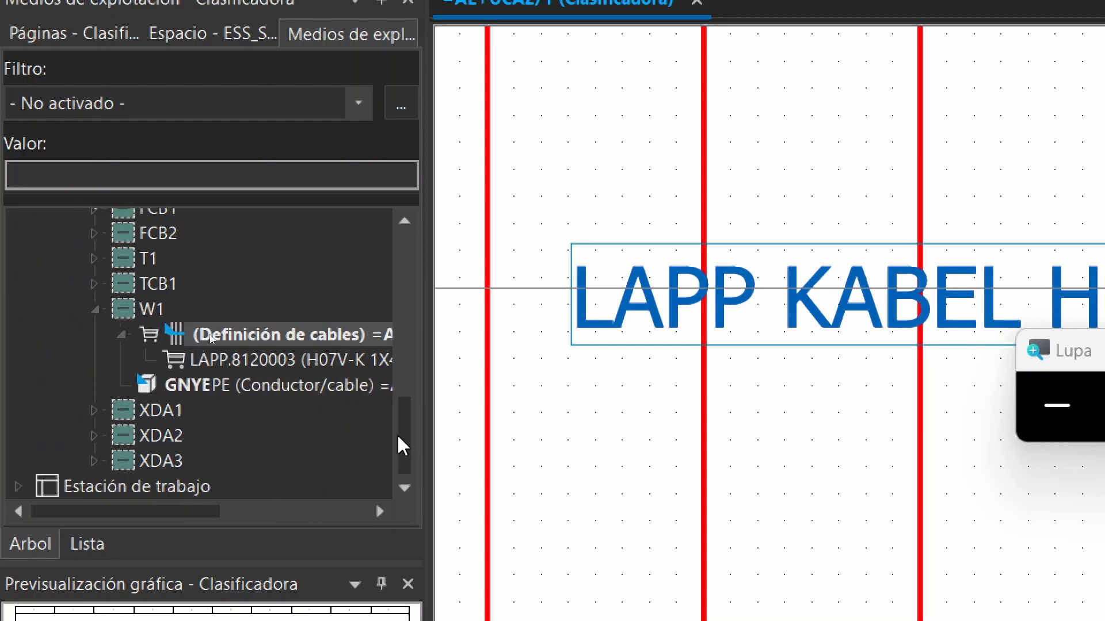
# Compare the -W1 cable definition with its GNYE connection point on the PE conductor, and return the magnification to 100%
pyautogui.scroll(-4, 671, 476)
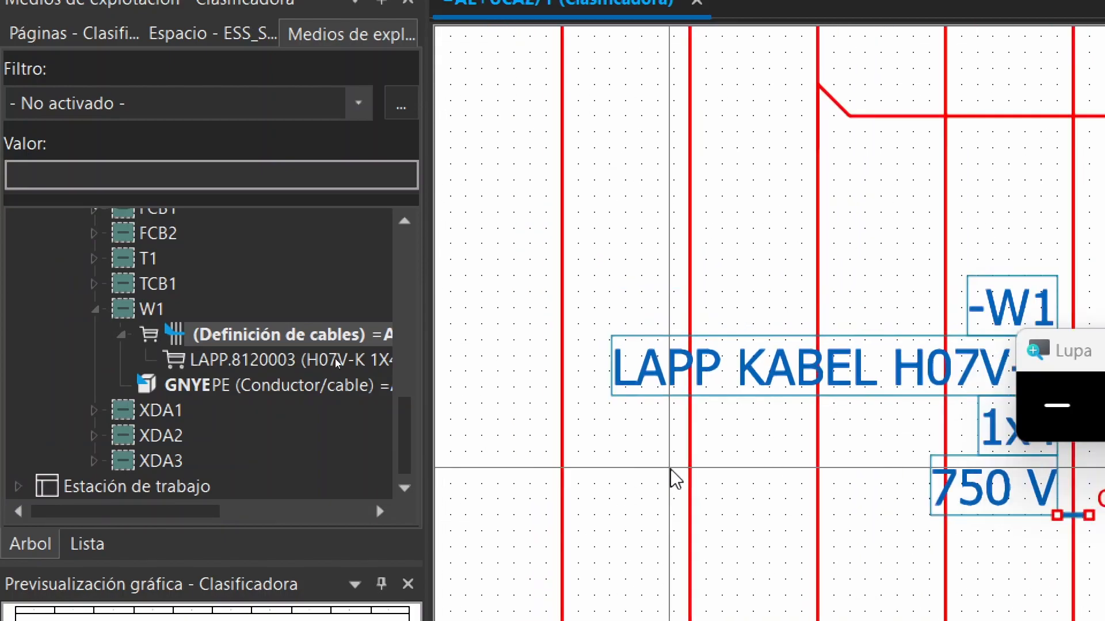
pyautogui.scroll(-2, 784, 506)
pyautogui.scroll(5, 834, 510)
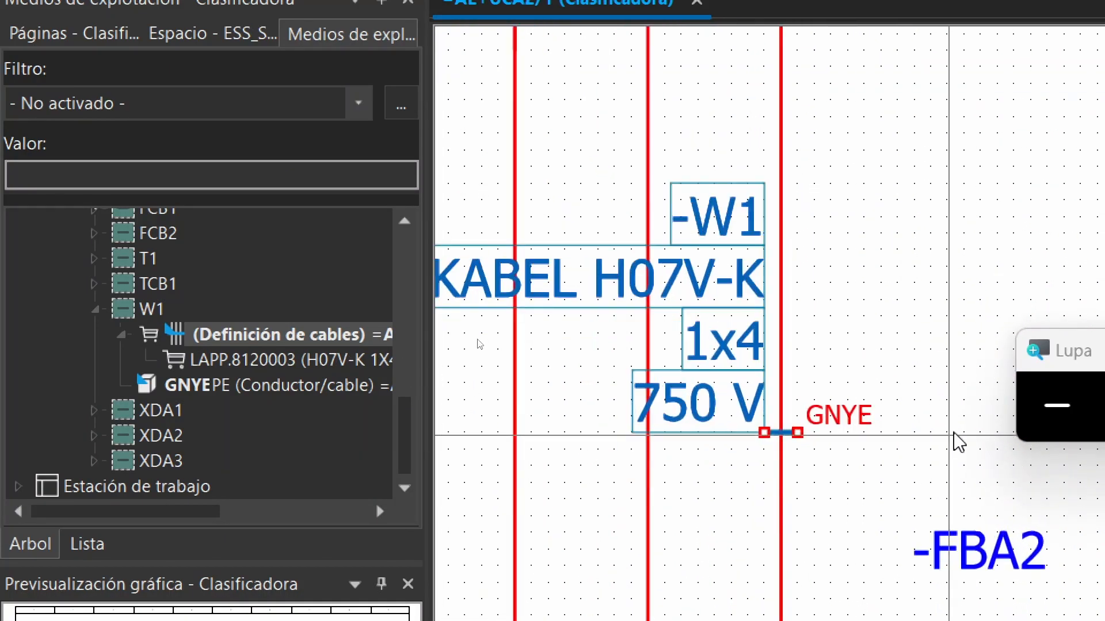
pyautogui.scroll(-2, 949, 436)
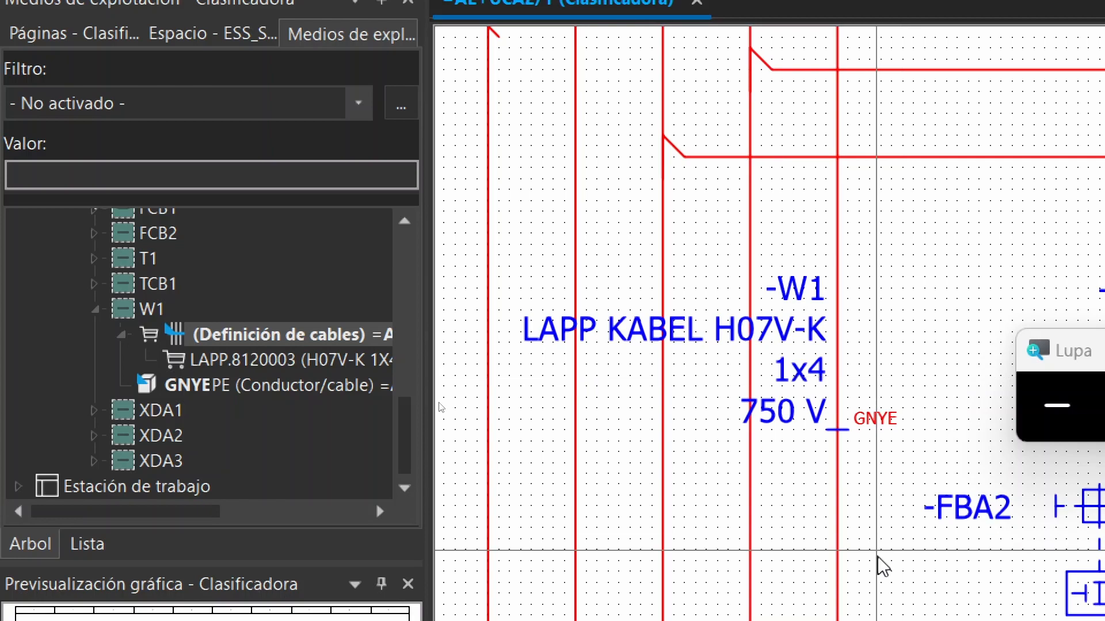
pyautogui.click(837, 429)
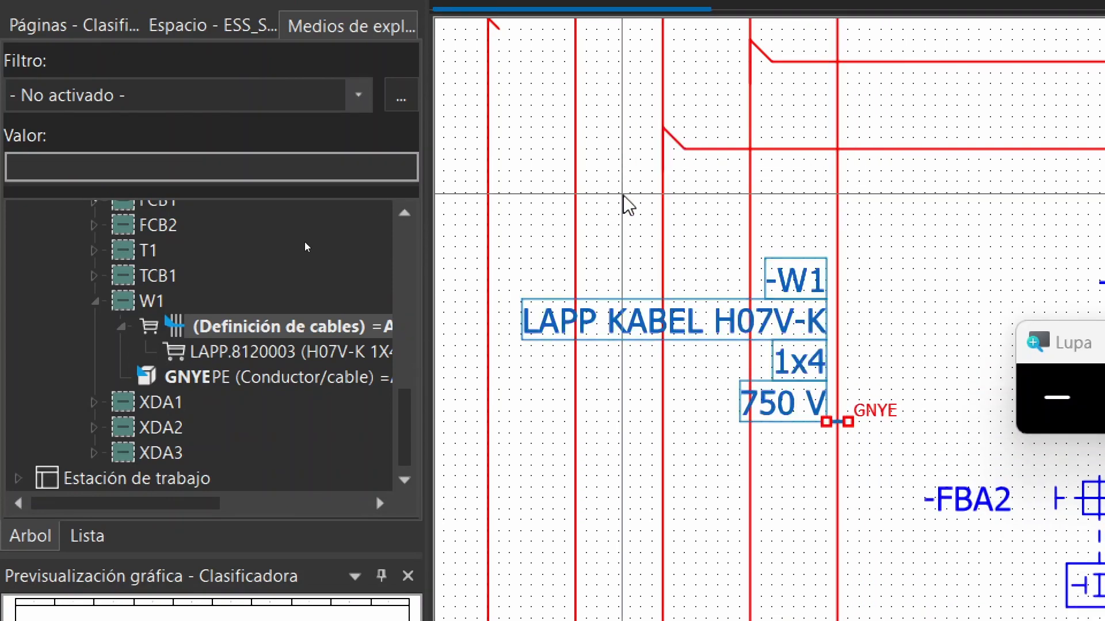
pyautogui.click(883, 412)
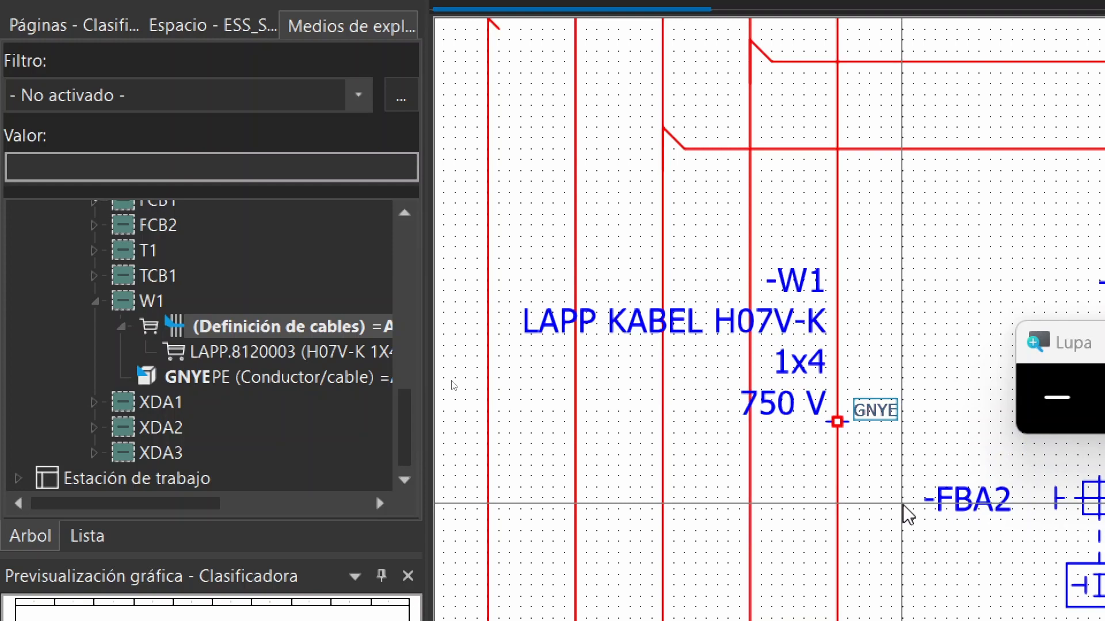
pyautogui.scroll(-3, 880, 391)
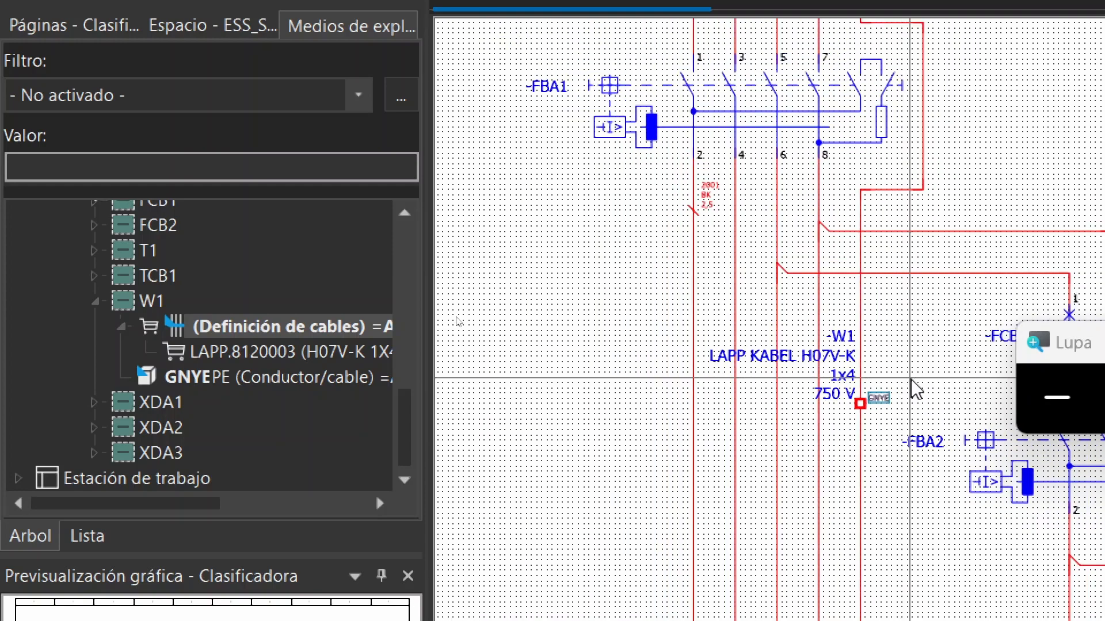
pyautogui.scroll(2, 919, 410)
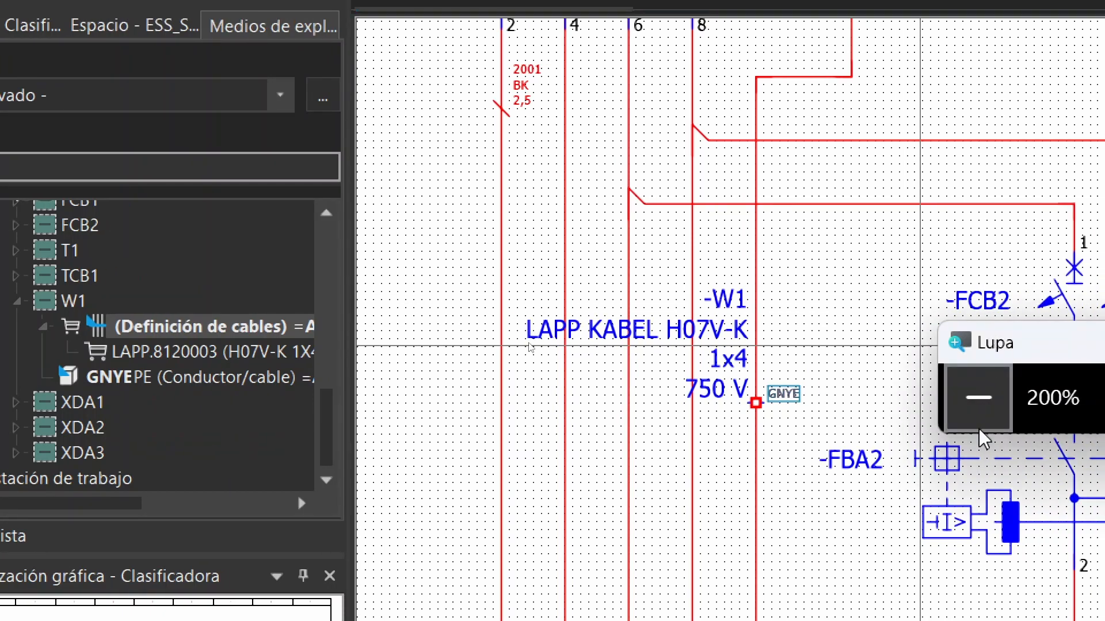
pyautogui.click(979, 397)
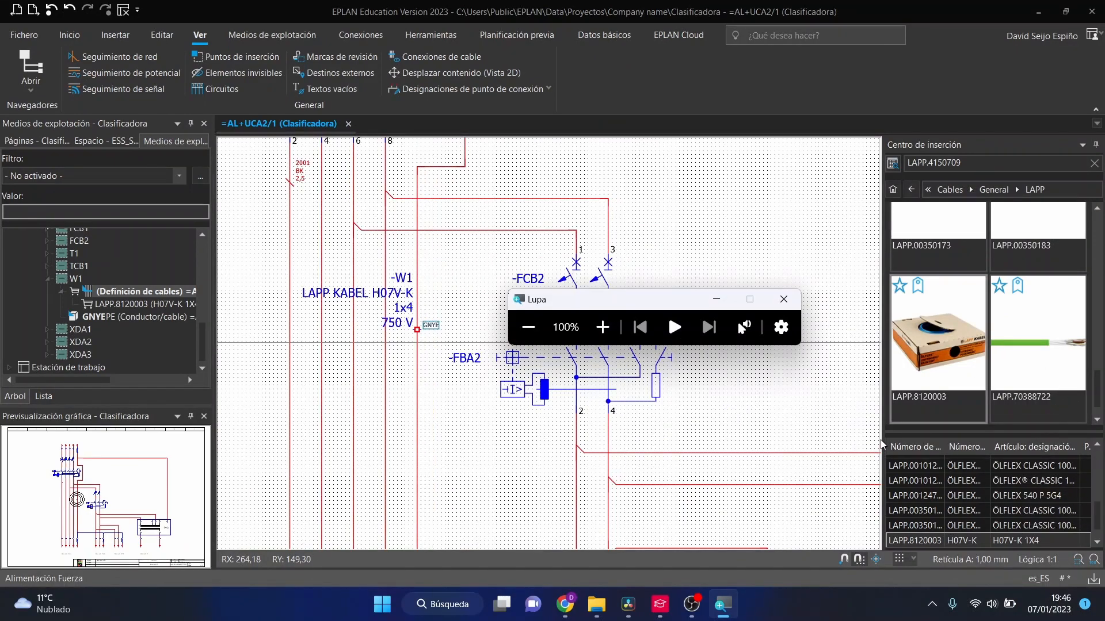
# Widen the Insertion Center and review the LAPP cable designations, selecting ÖLFLEX CLASSIC 100 5G1,5 and ÖLFLEX CLASSIC 100 3X0,75
pyautogui.moveTo(883, 440); pyautogui.dragTo(781, 443)
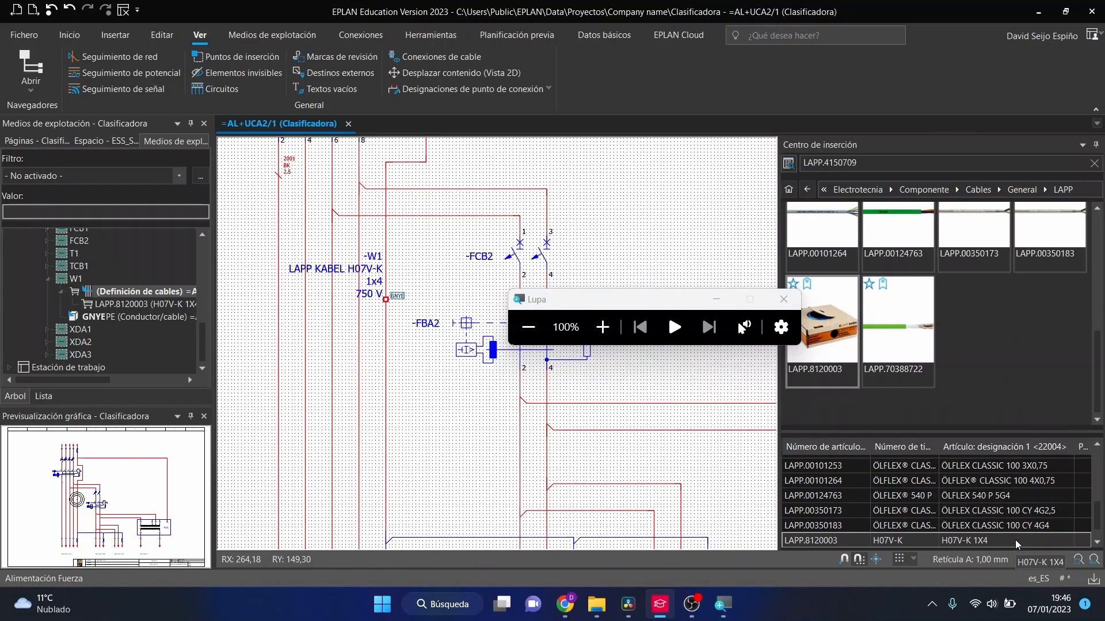
pyautogui.scroll(1, 1042, 535)
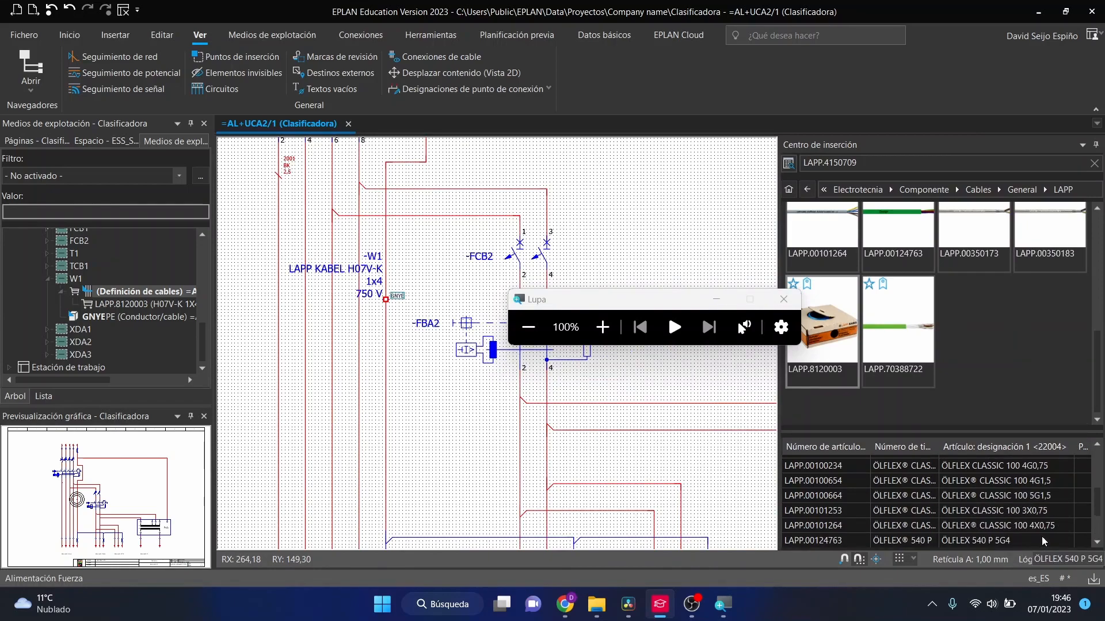
pyautogui.scroll(1, 1048, 499)
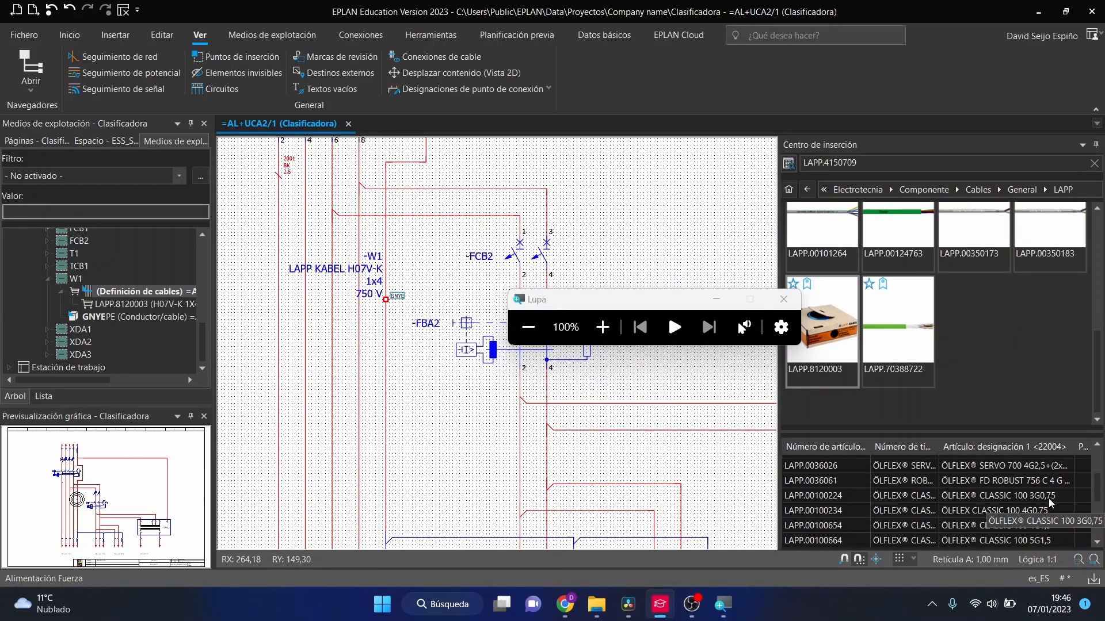
pyautogui.scroll(-2, 1055, 513)
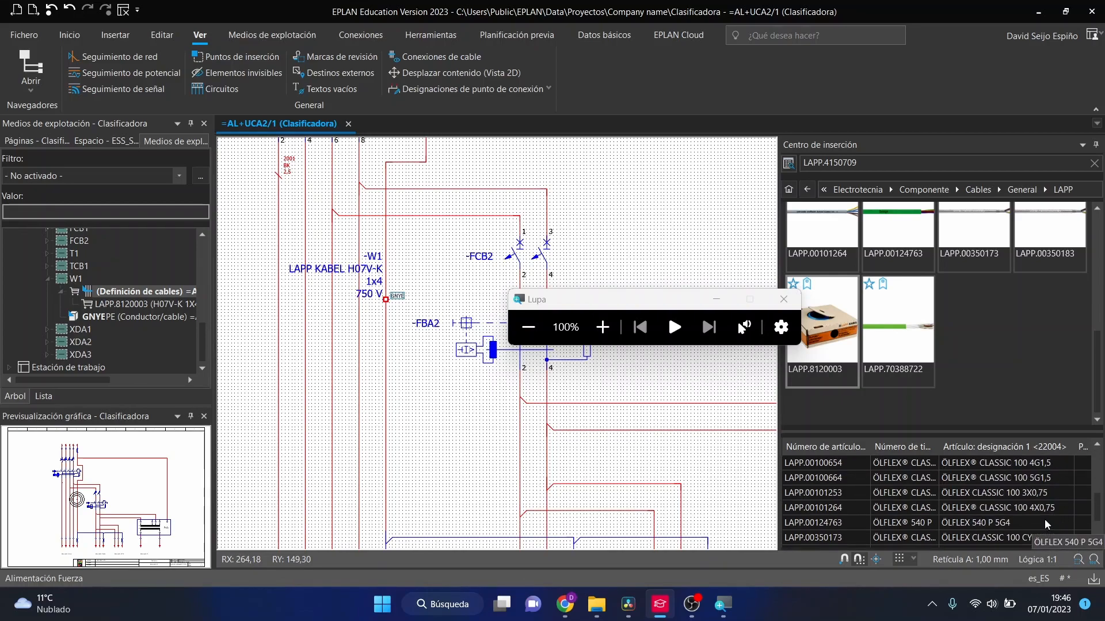
pyautogui.scroll(-1, 1045, 517)
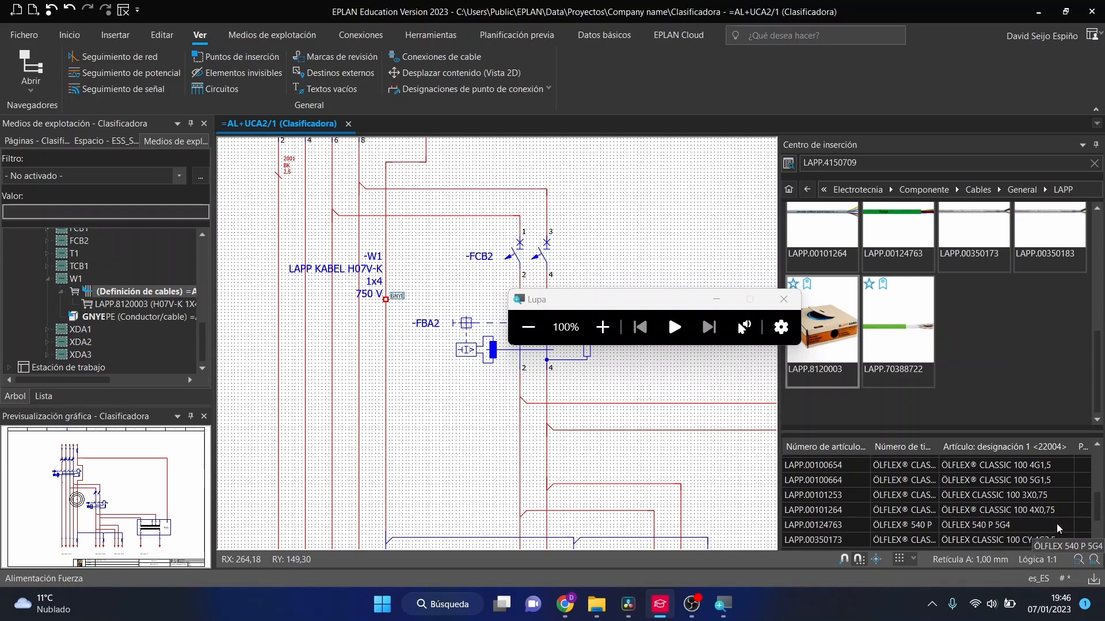
pyautogui.scroll(1, 1043, 496)
pyautogui.click(1044, 483)
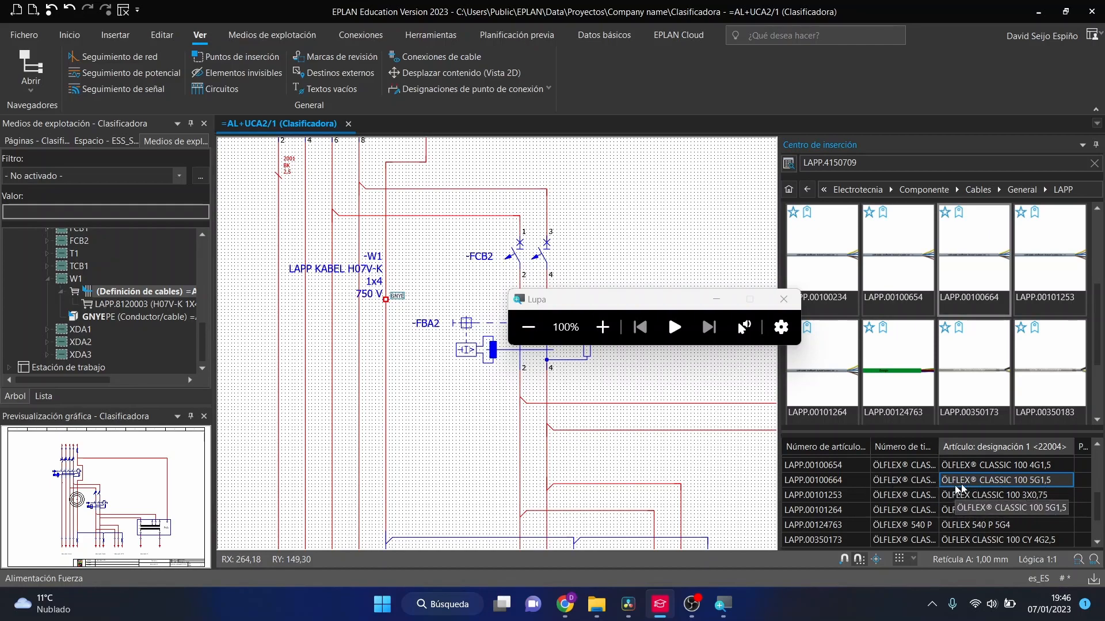
pyautogui.click(1011, 495)
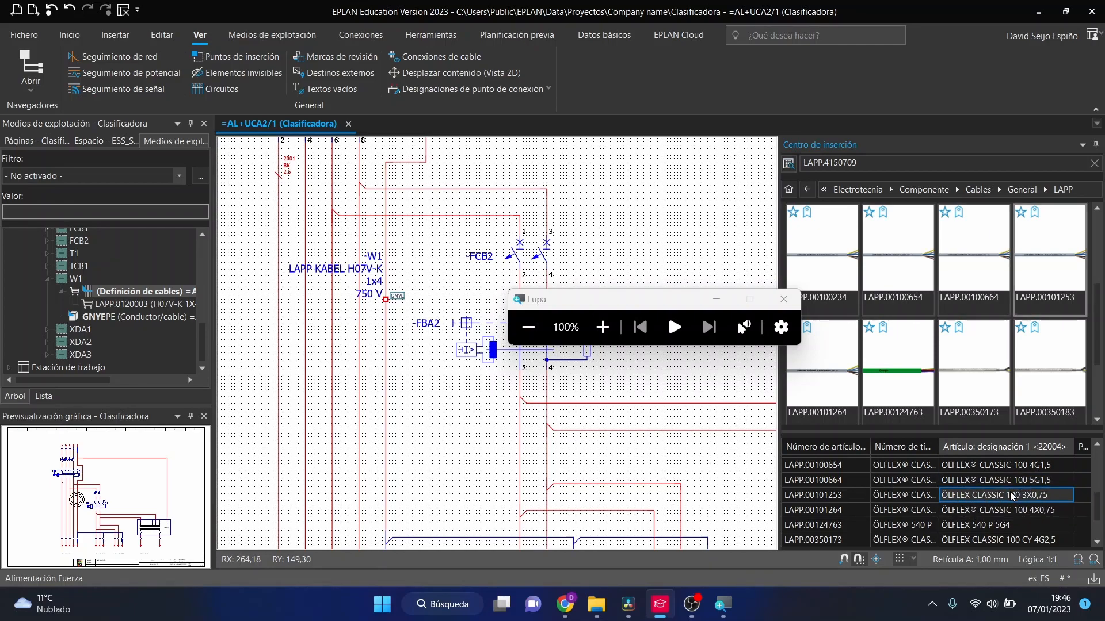
# Insert the cable LAPP.00100664 (ÖLFLEX CLASSIC 100 5G1,5) with a horizontal definition line across all five conductors below -W1
pyautogui.click(1013, 480)
pyautogui.moveTo(982, 251)
pyautogui.mouseDown()
pyautogui.moveTo(797, 352)
pyautogui.moveTo(456, 361)
pyautogui.mouseUp()
pyautogui.scroll(-1, 723, 371)
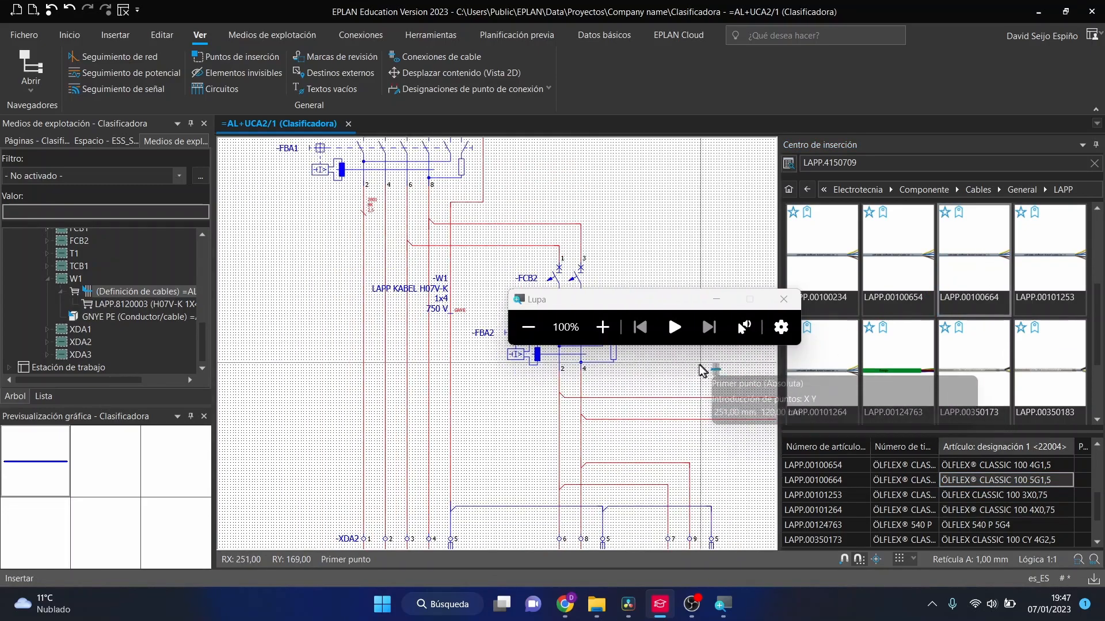
pyautogui.scroll(4, 501, 339)
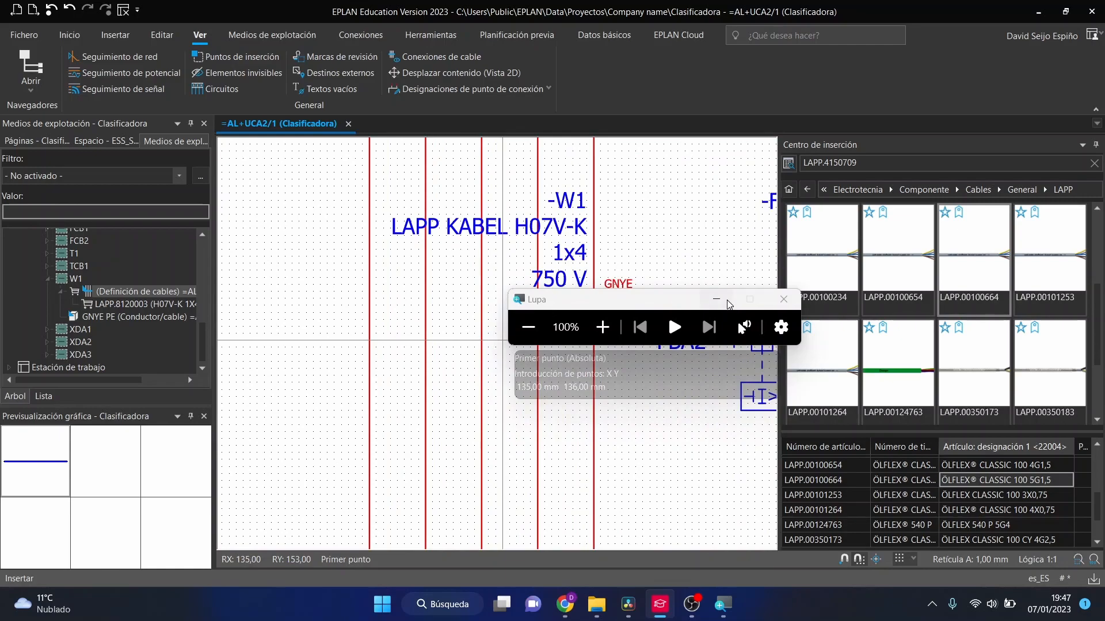
pyautogui.click(717, 300)
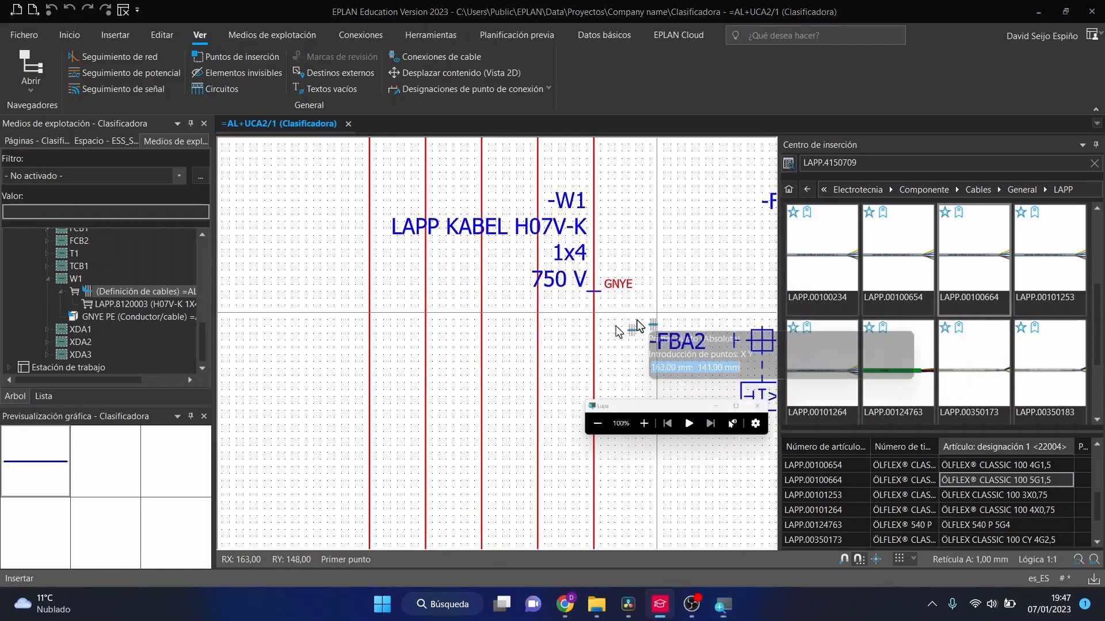
pyautogui.click(363, 377)
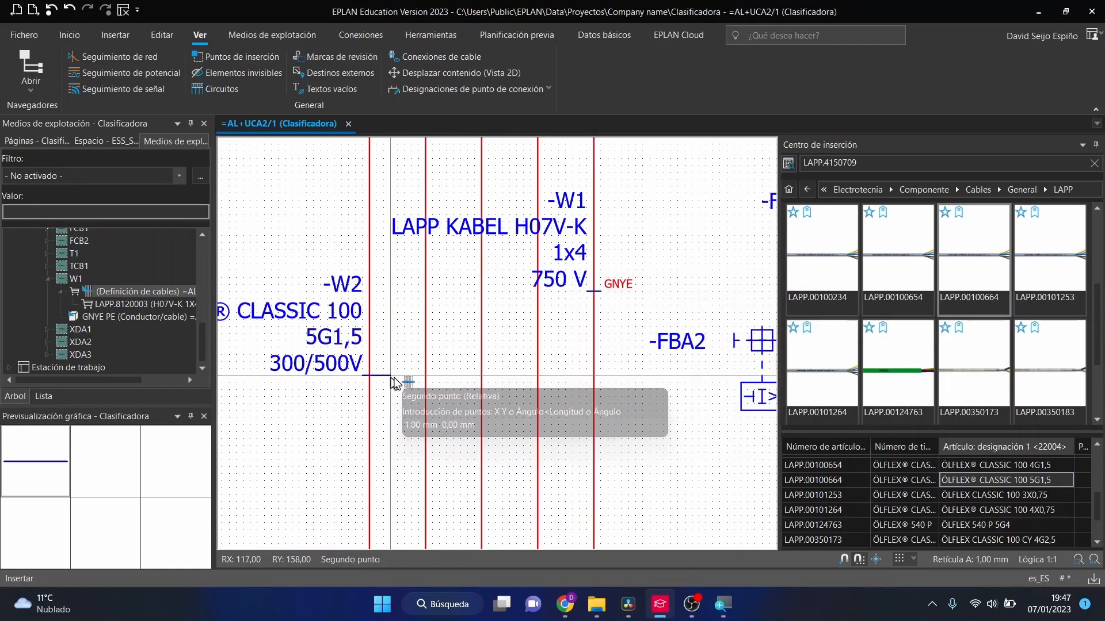
pyautogui.click(602, 379)
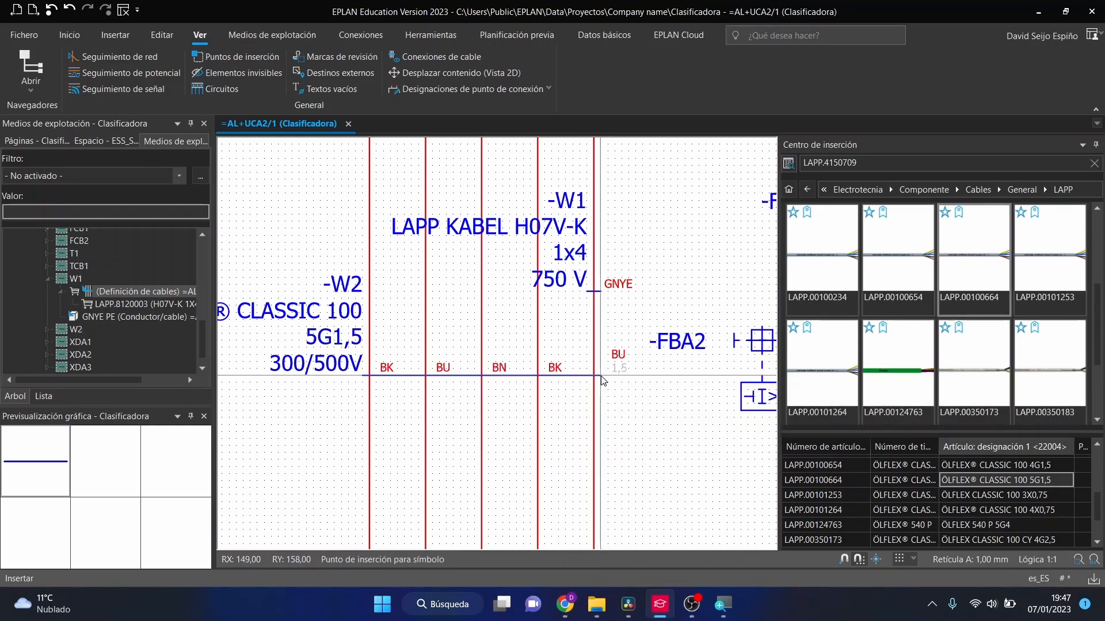
# Undo the insertion of the 5G1,5 cable and delete the H07V-K cable -W1 from the PE conductor
pyautogui.scroll(-3, 662, 414)
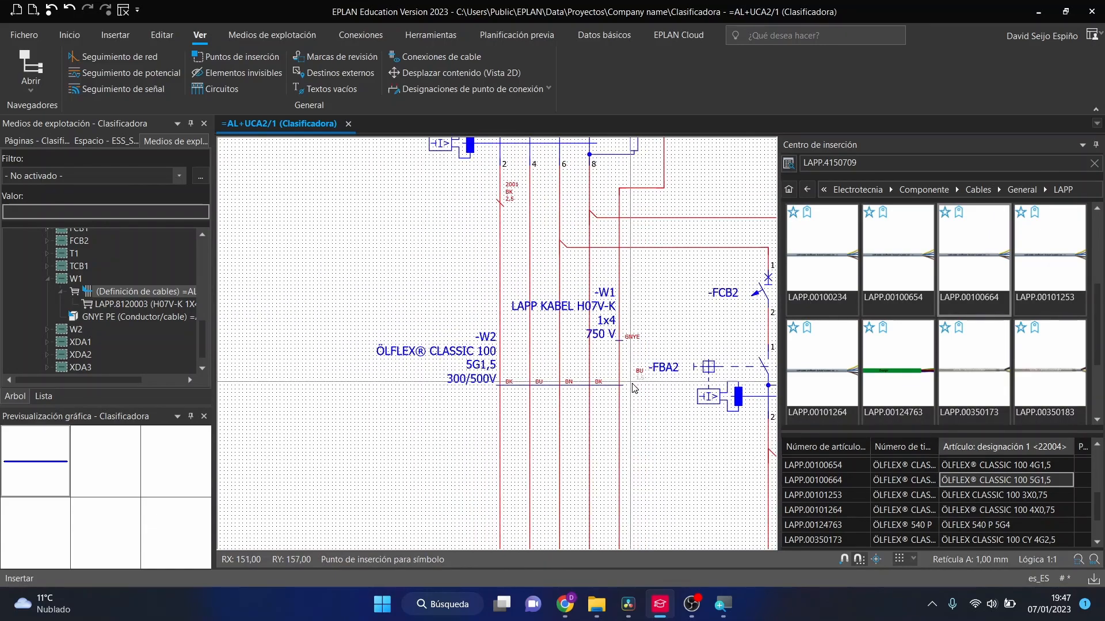
pyautogui.press('Escape')
pyautogui.hotkey('ctrl', 'z')
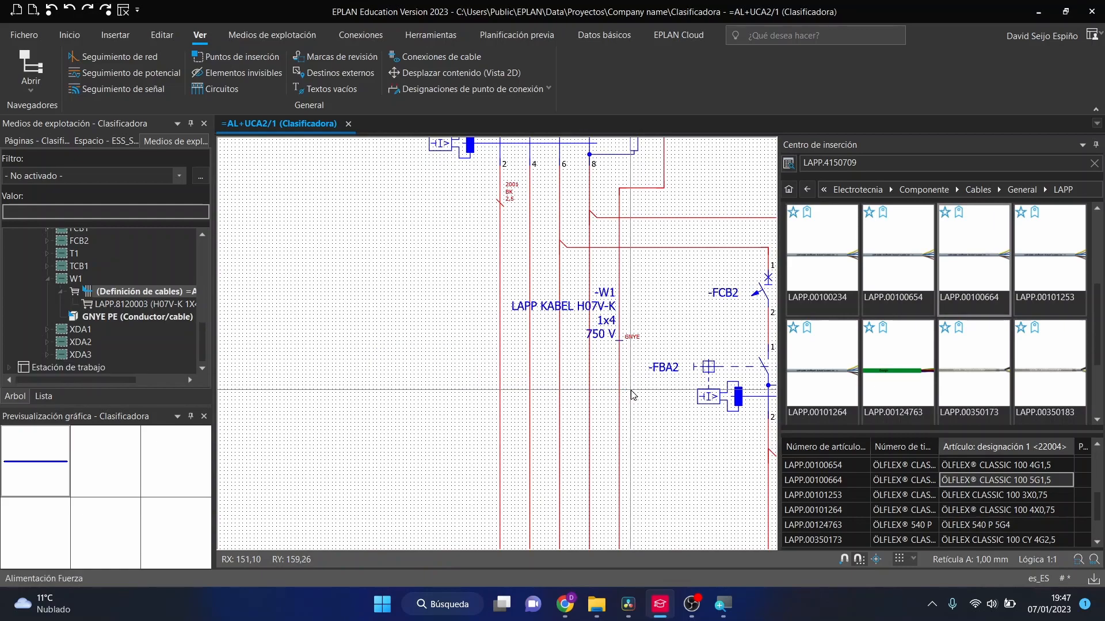
pyautogui.click(608, 338)
pyautogui.press('Delete')
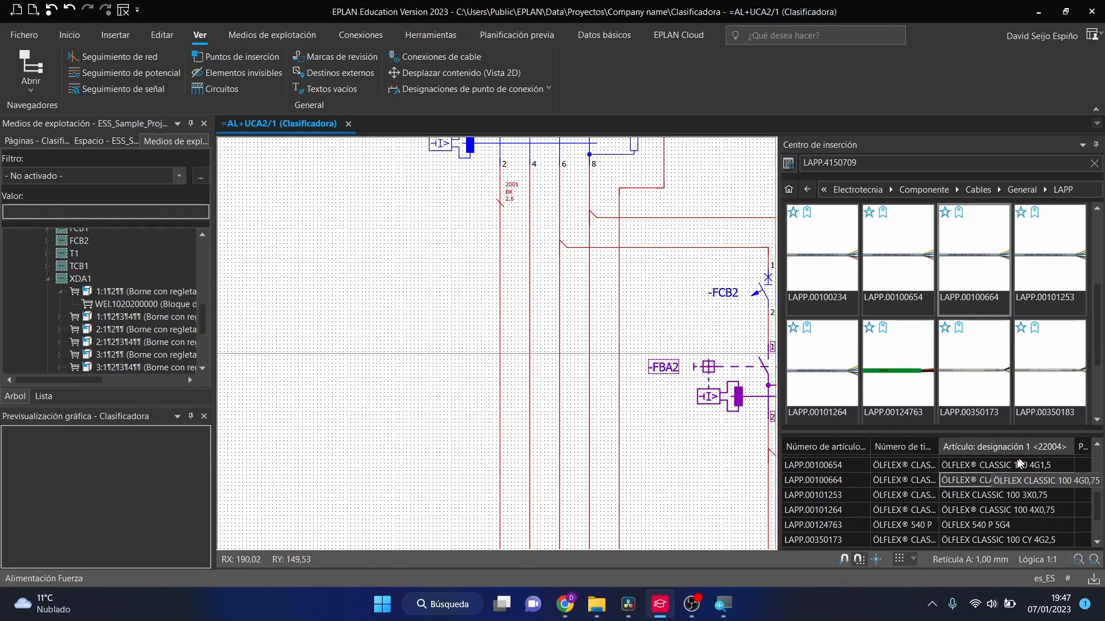
# Insert the cable LAPP.00100664 (ÖLFLEX CLASSIC 100 5G1,5) across the four supply conductors and the PE conductor, placing no further conductor point
pyautogui.moveTo(1001, 311); pyautogui.dragTo(562, 305)
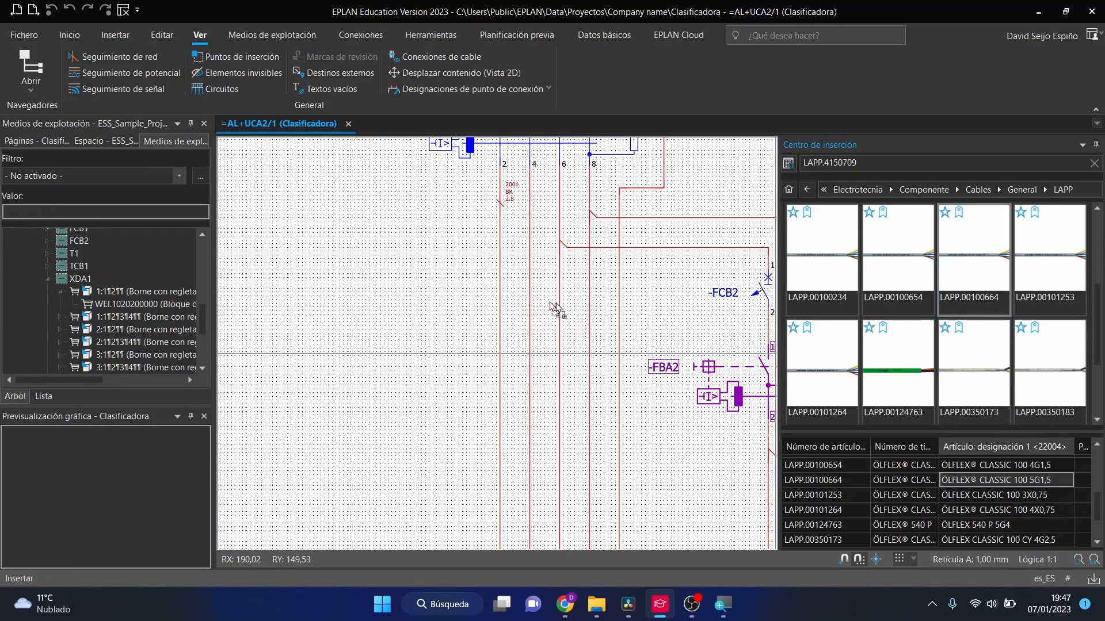
pyautogui.moveTo(494, 310); pyautogui.dragTo(495, 314)
pyautogui.scroll(5, 496, 314)
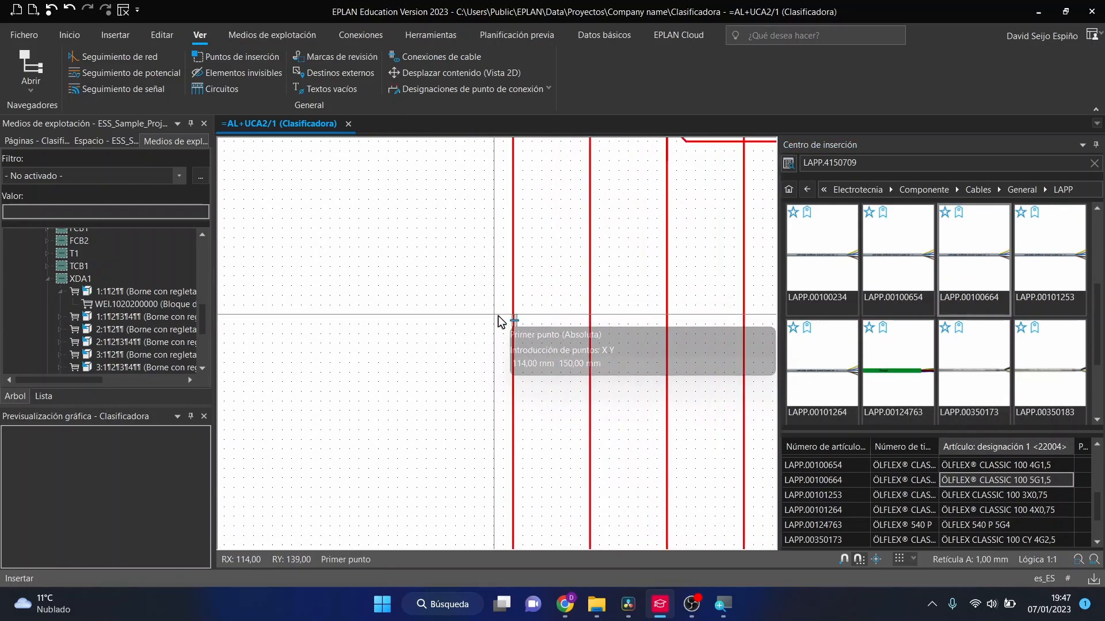
pyautogui.click(498, 320)
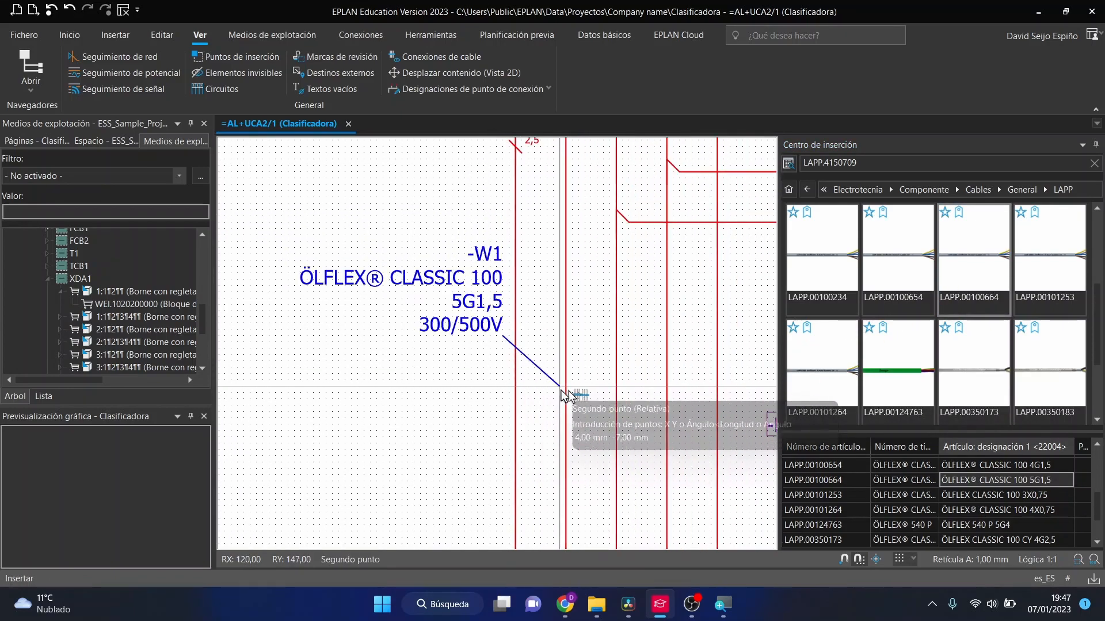
pyautogui.click(732, 339)
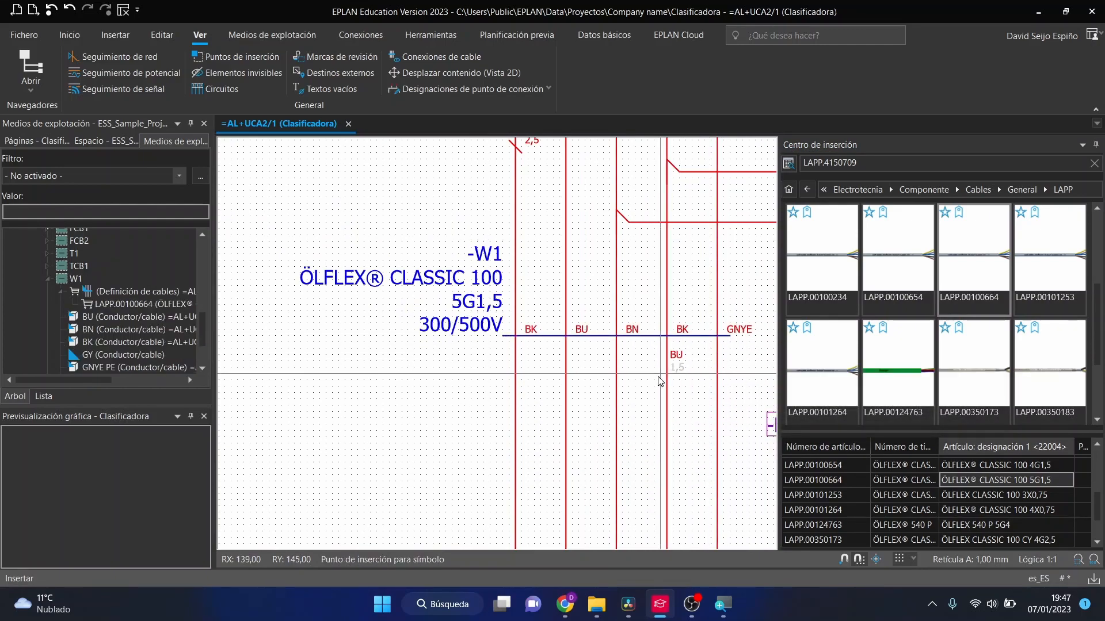
pyautogui.press('Escape')
pyautogui.scroll(-4, 494, 328)
pyautogui.scroll(5, 588, 336)
pyautogui.scroll(-1, 631, 357)
pyautogui.scroll(-1, 631, 360)
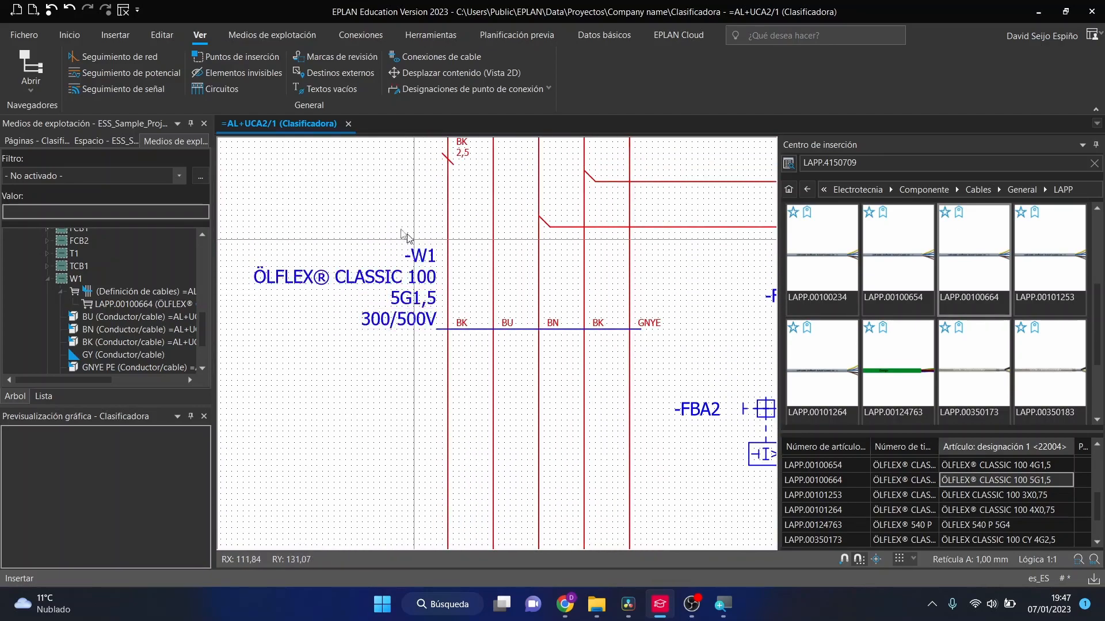
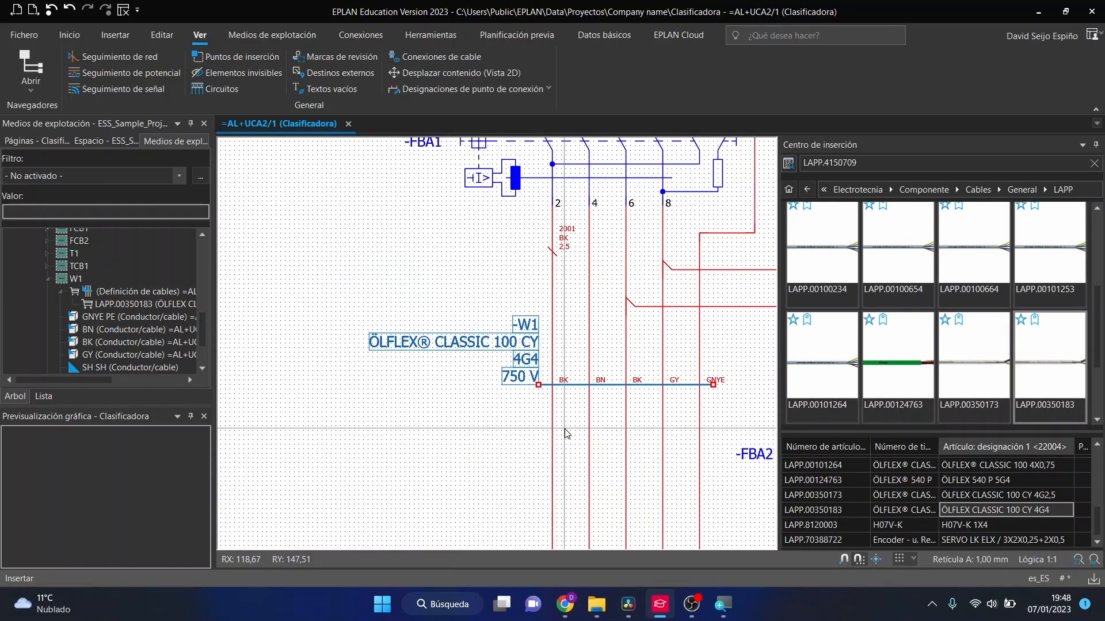
# Replace the ÖLFLEX CLASSIC 100 CY 4G4 cable with LAPP.8120003, using a definition line about 2 mm long across the PE conductor only
pyautogui.press('Delete')
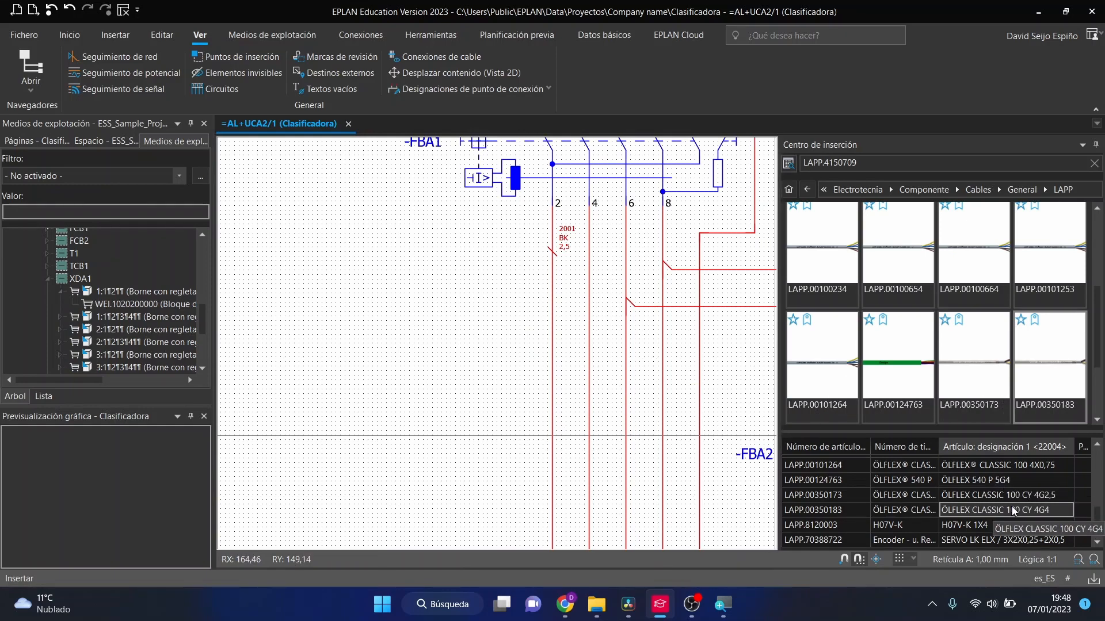
pyautogui.scroll(-3, 1048, 351)
pyautogui.click(793, 346)
pyautogui.moveTo(835, 336); pyautogui.dragTo(581, 361)
pyautogui.click(559, 356)
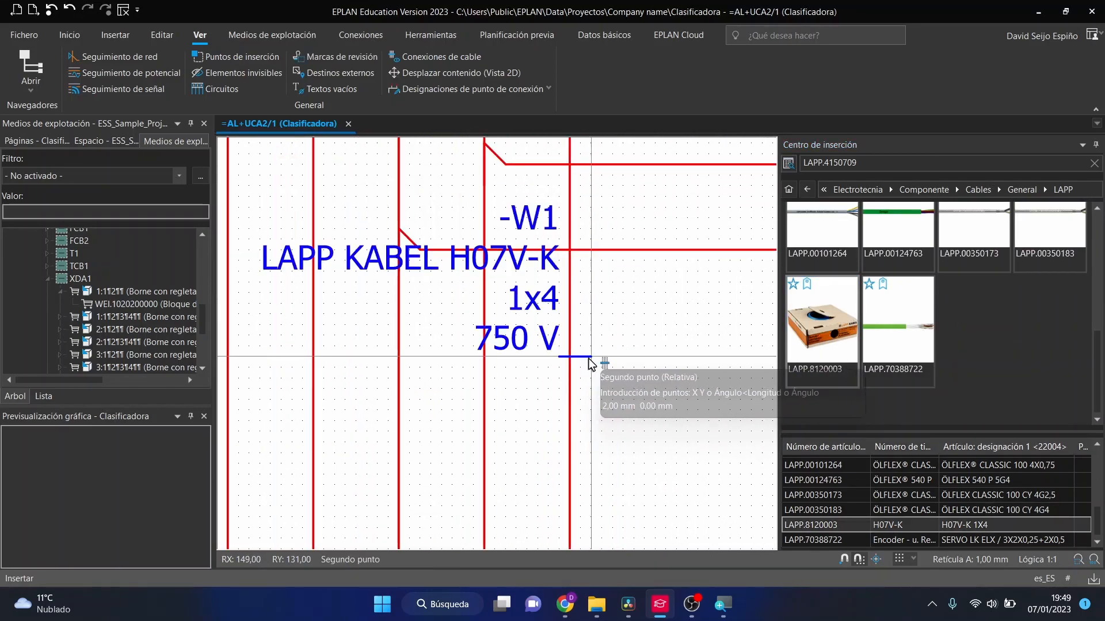
pyautogui.click(588, 362)
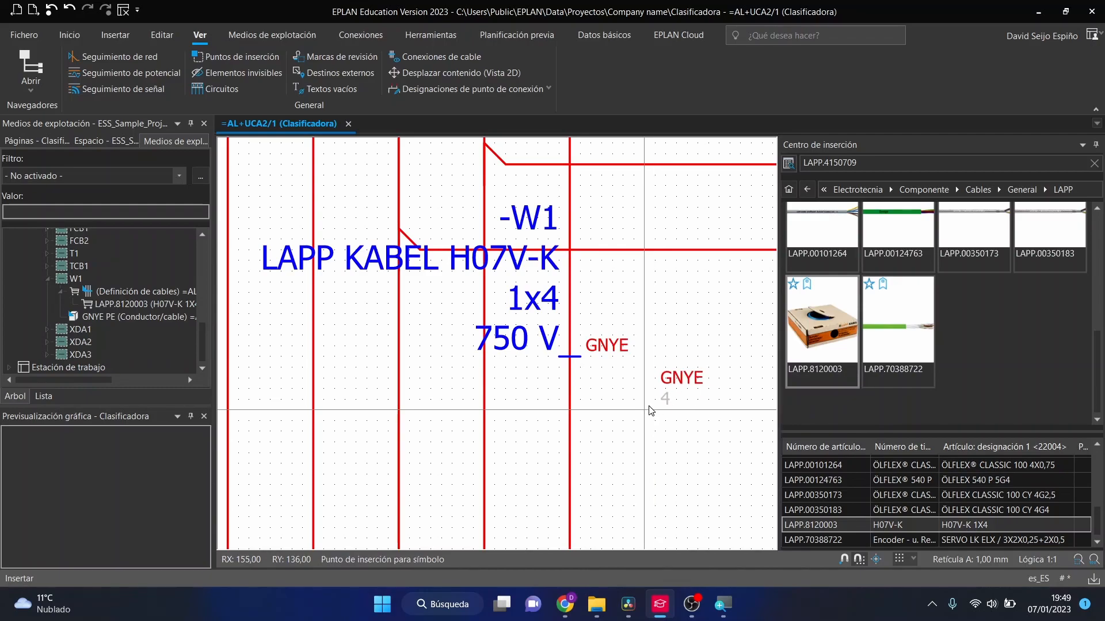
pyautogui.press('Escape')
# Compare the -W1 cable definition with its GNYE connection point and examine the cable's properties and display settings without changing them
pyautogui.click(530, 315)
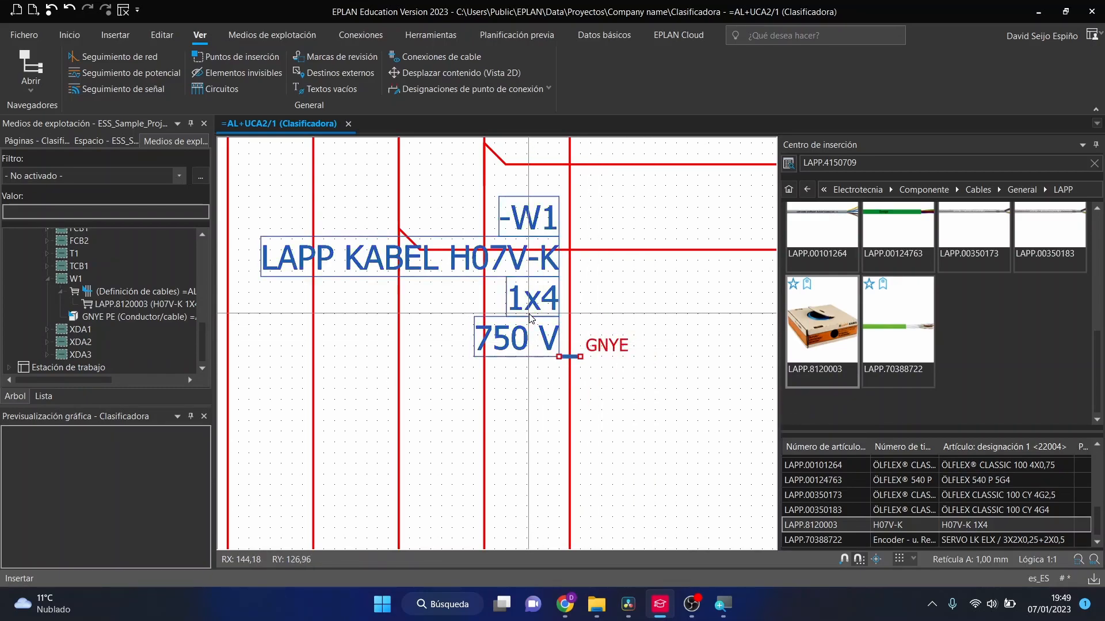
pyautogui.click(607, 345)
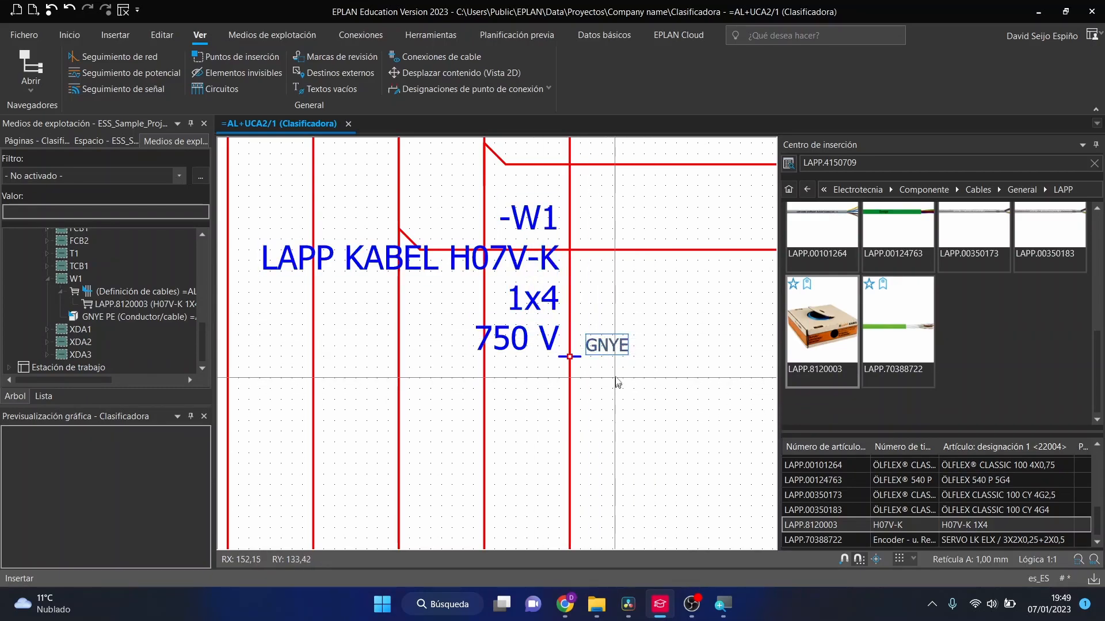
pyautogui.doubleClick(546, 326)
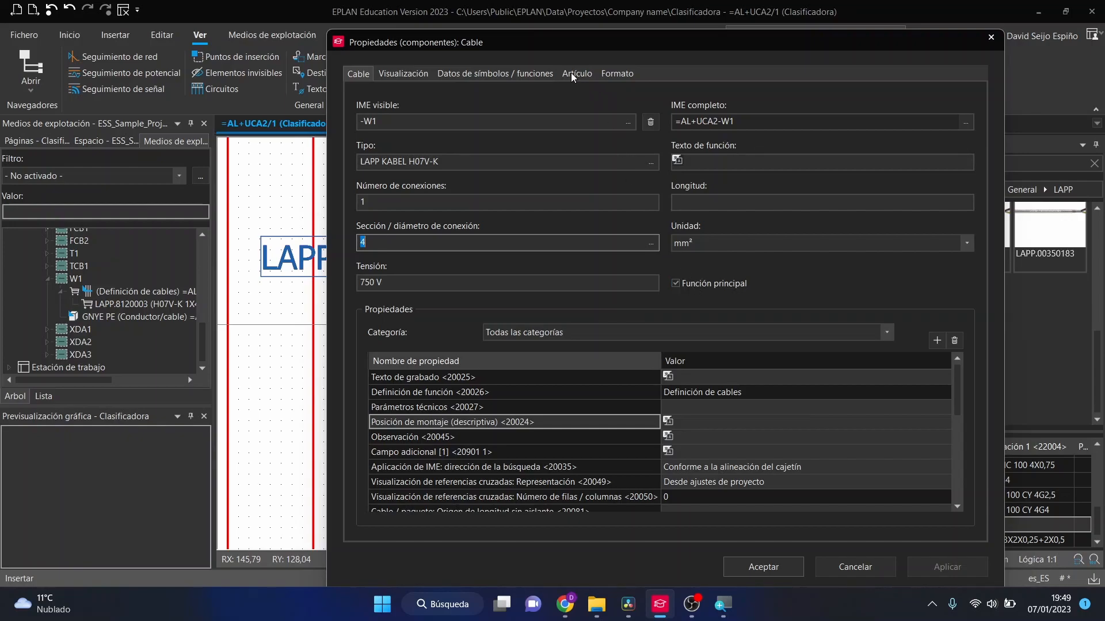
pyautogui.click(403, 74)
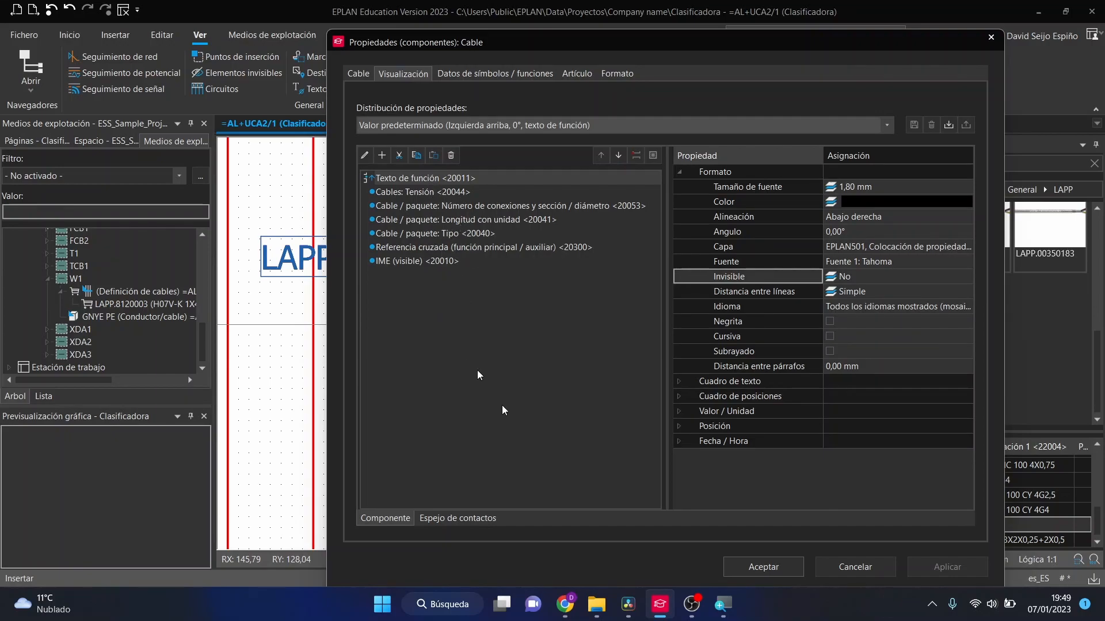
pyautogui.click(864, 567)
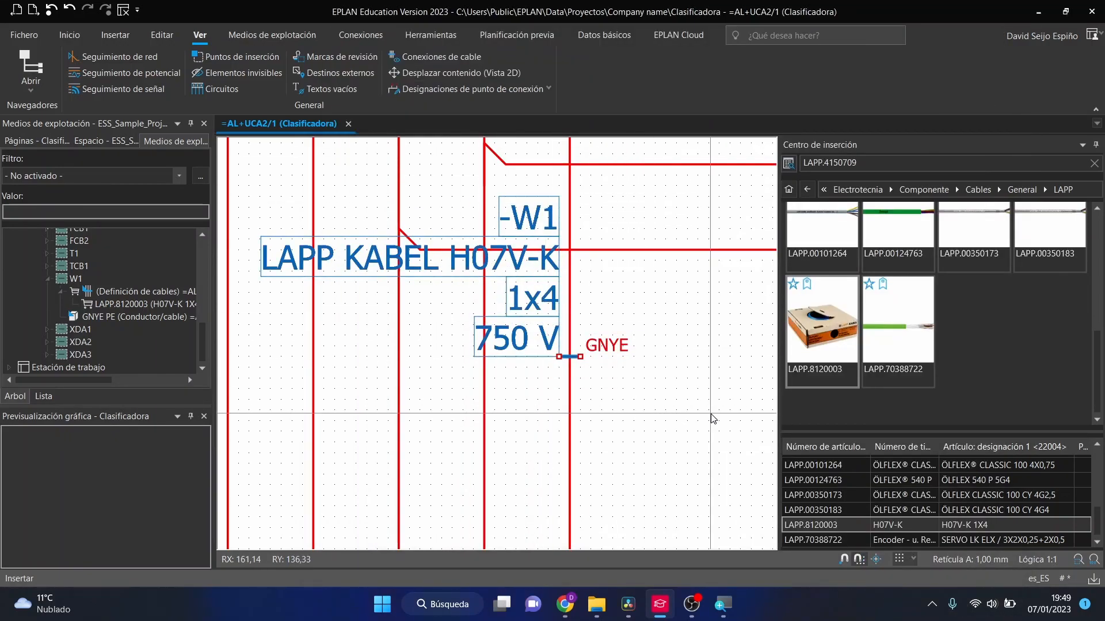
# Assign -W1 as the visible device tag (IME visible) of the GNYE connection definition point
pyautogui.click(712, 419)
pyautogui.click(626, 348)
pyautogui.doubleClick(627, 348)
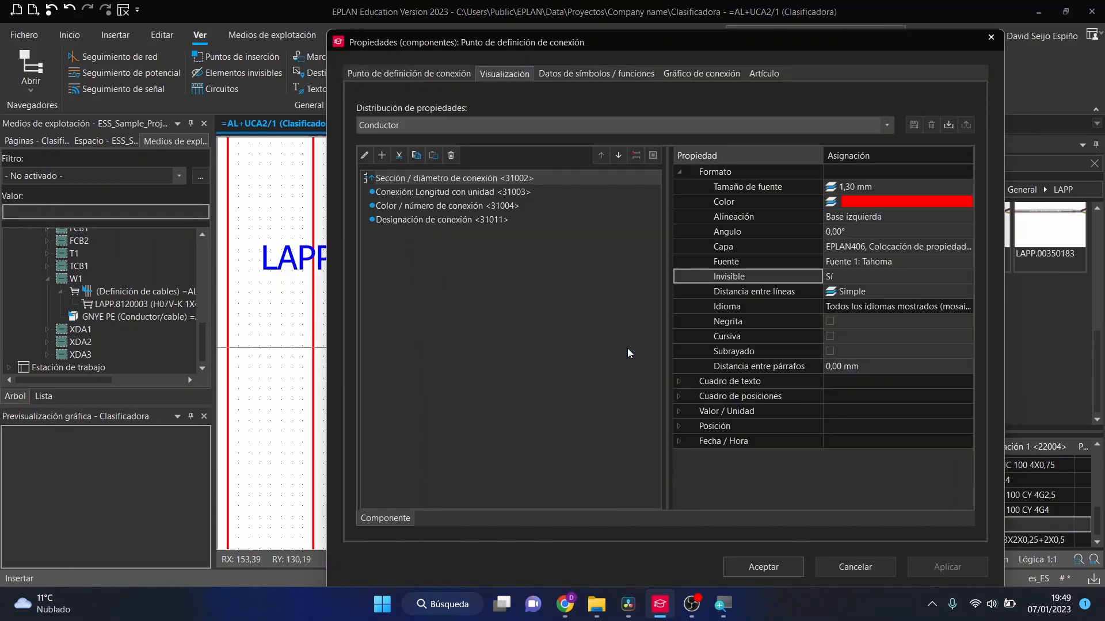
pyautogui.click(429, 75)
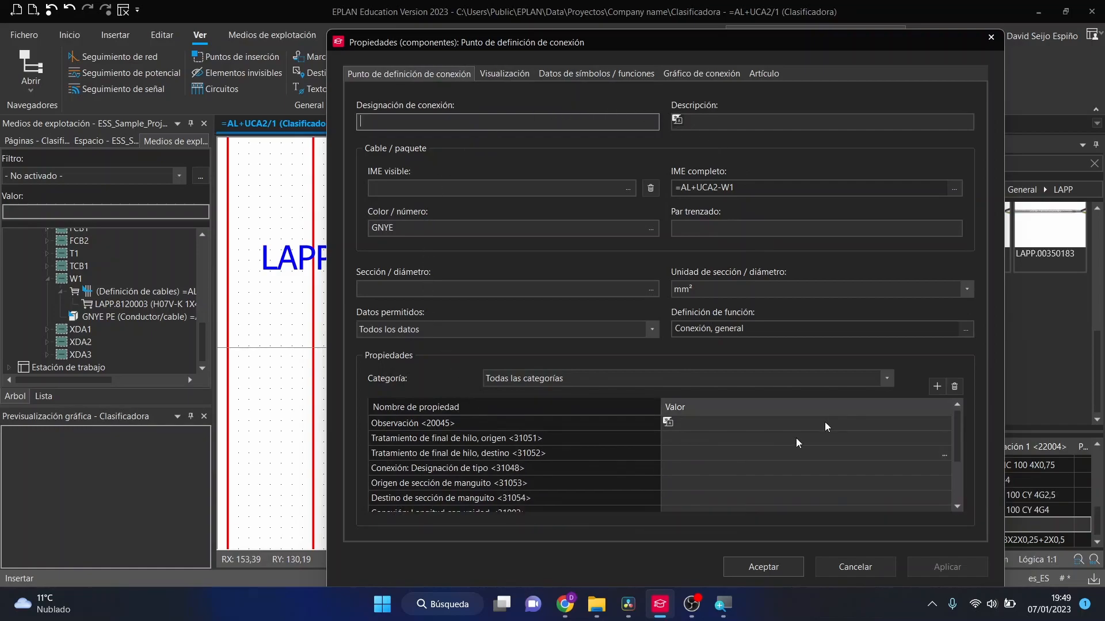
pyautogui.click(599, 192)
pyautogui.click(627, 190)
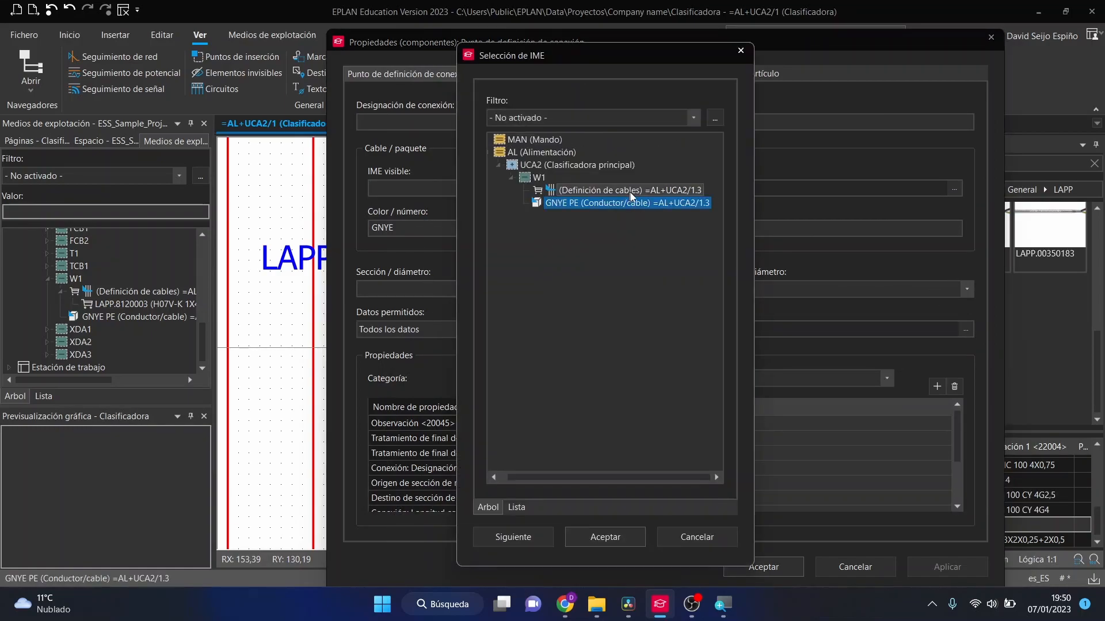
pyautogui.click(537, 180)
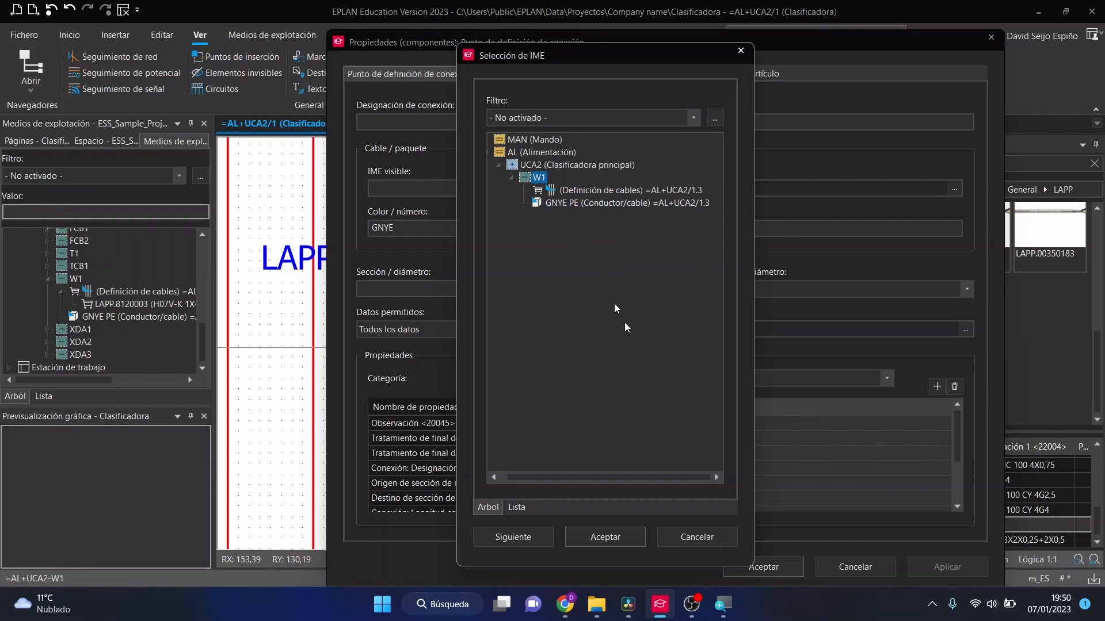
pyautogui.click(604, 536)
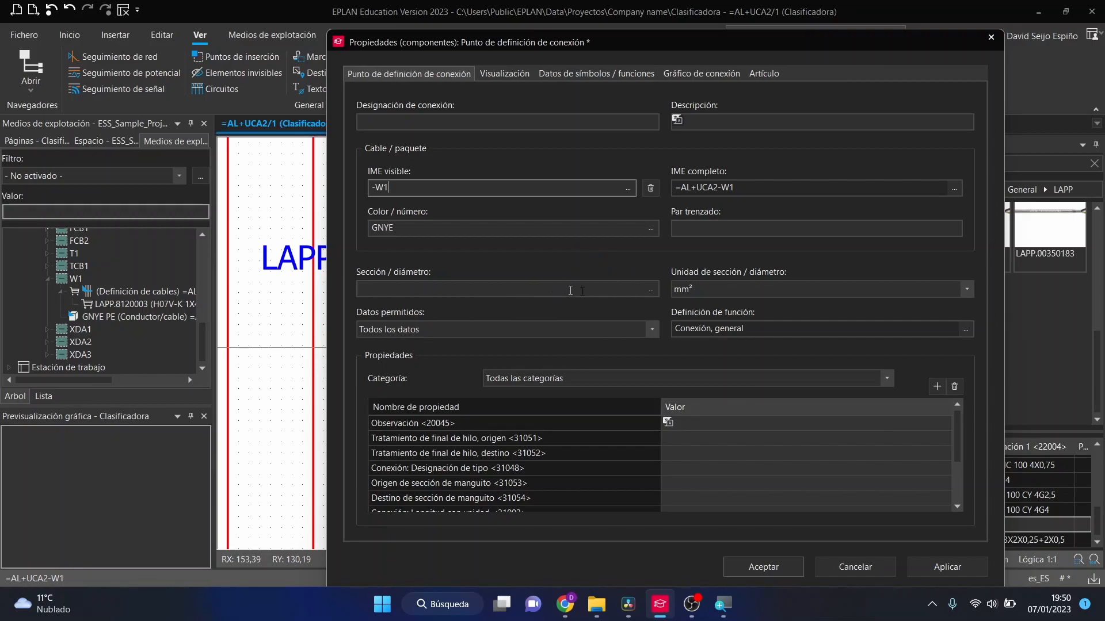
# Set the GNYE connection's cross-section to 4 with the unit as in the project, check its display properties and accept
pyautogui.click(649, 291)
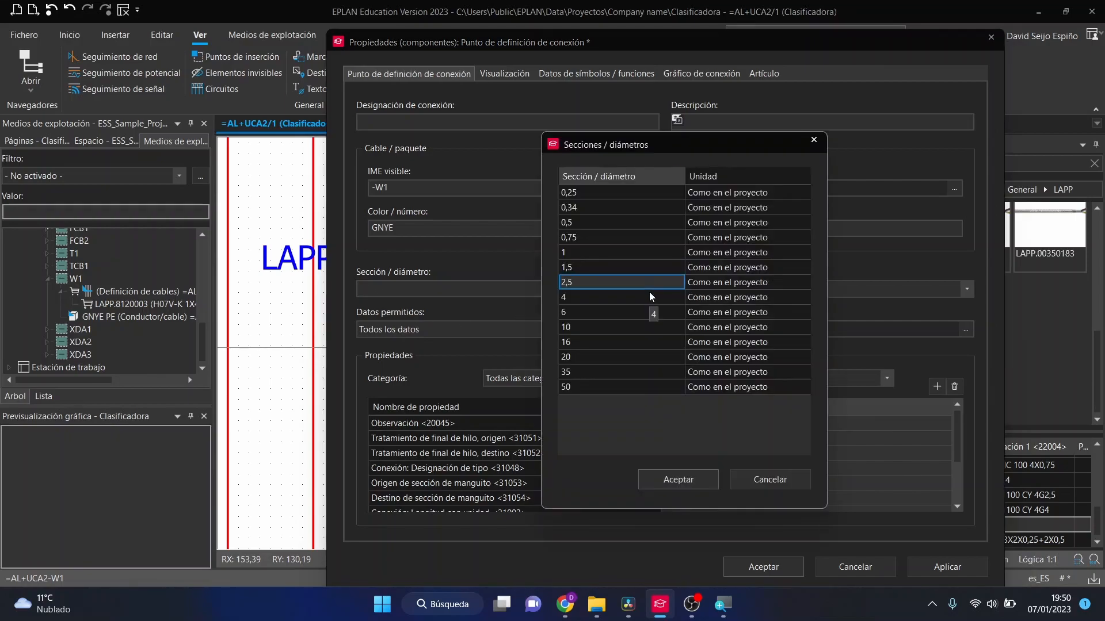
pyautogui.click(588, 297)
pyautogui.click(679, 479)
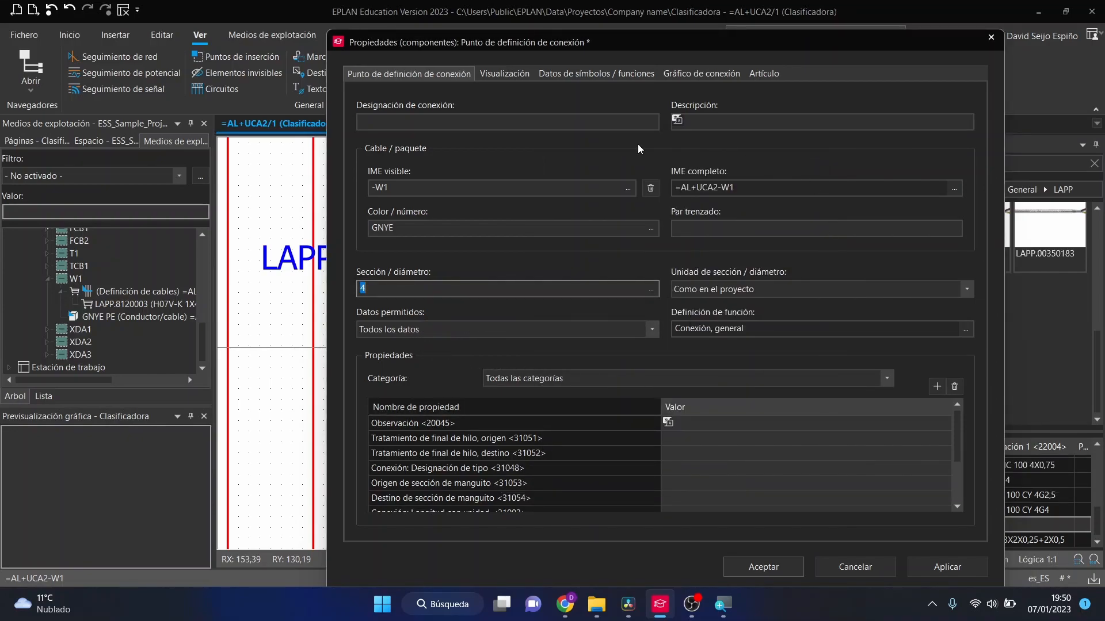
pyautogui.click(513, 71)
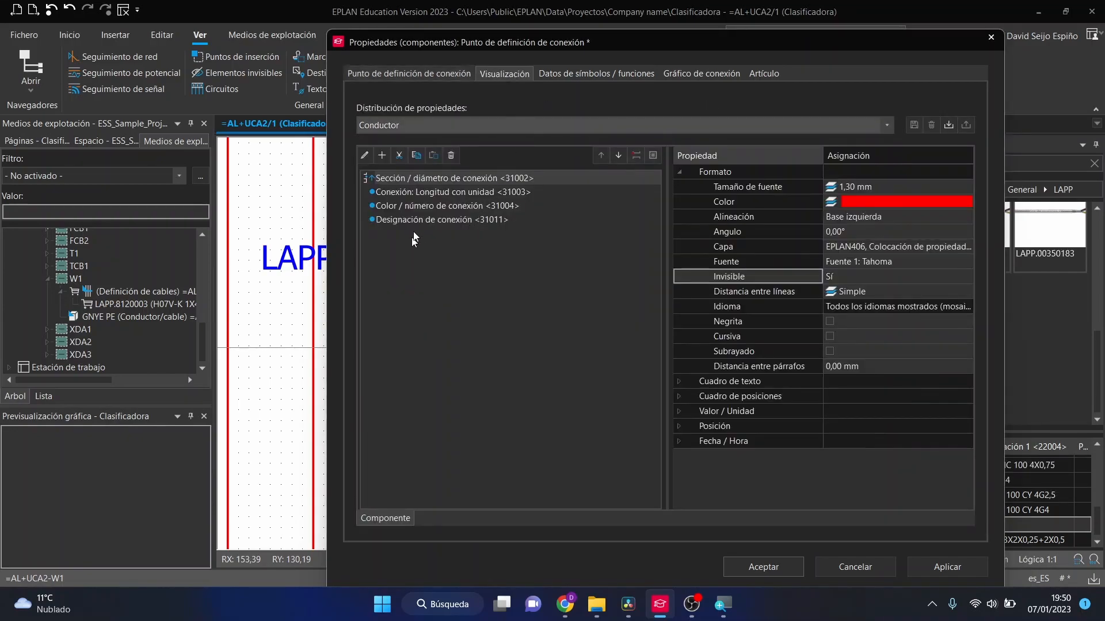
pyautogui.click(763, 567)
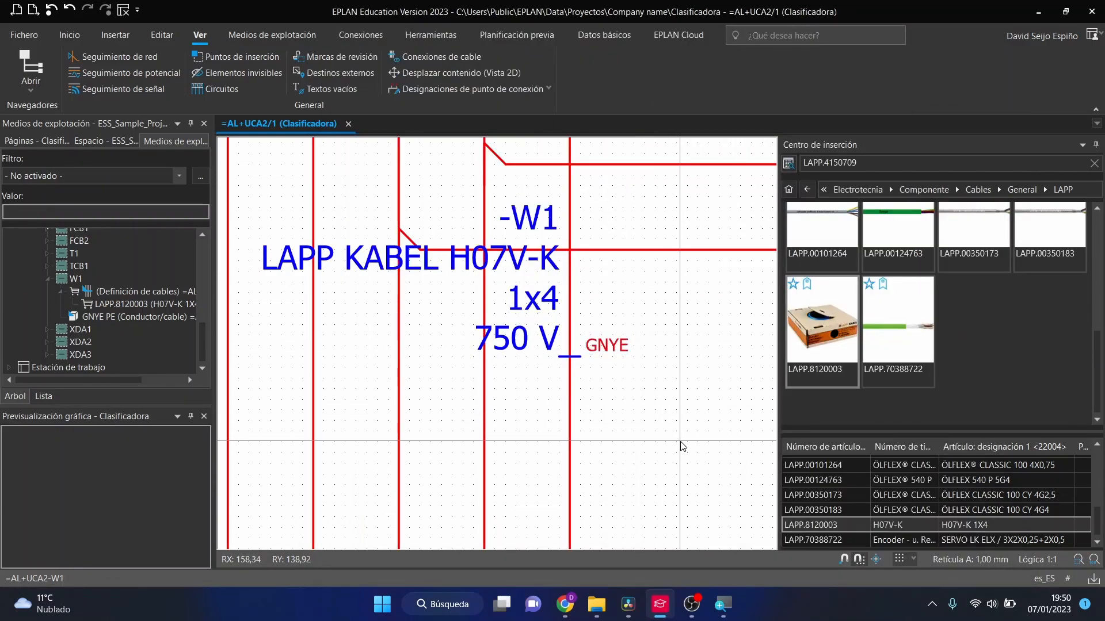
pyautogui.scroll(-2, 679, 375)
pyautogui.scroll(2, 722, 345)
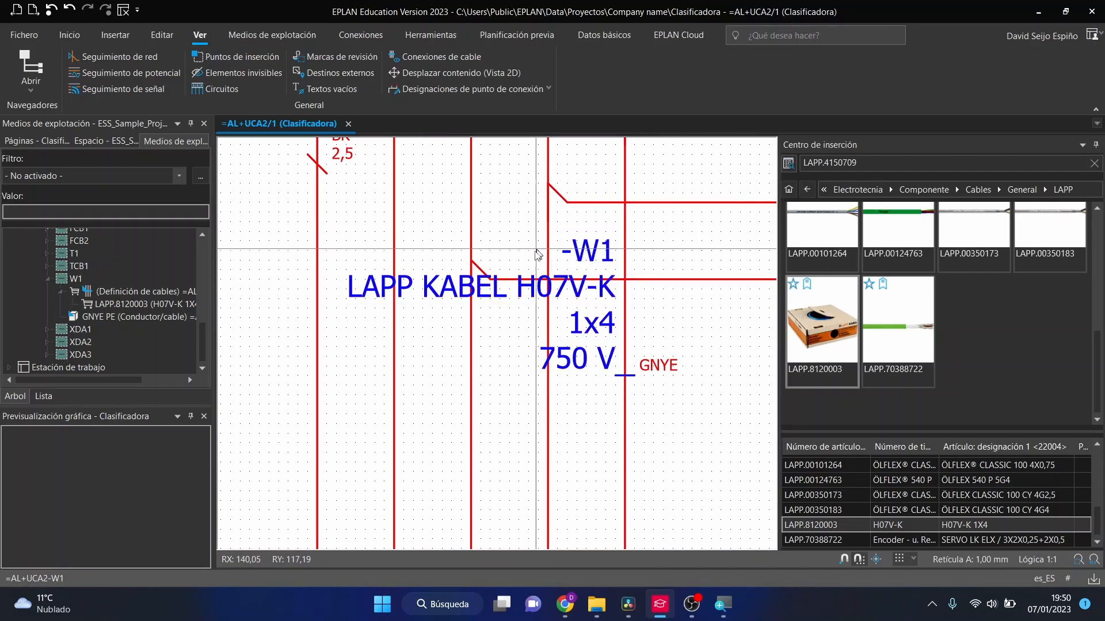
# Remove the cross-reference, type, length, connection count/cross-section and voltage from the -W1 cable's displayed properties, keeping Texto de función and IME (visible)
pyautogui.doubleClick(664, 373)
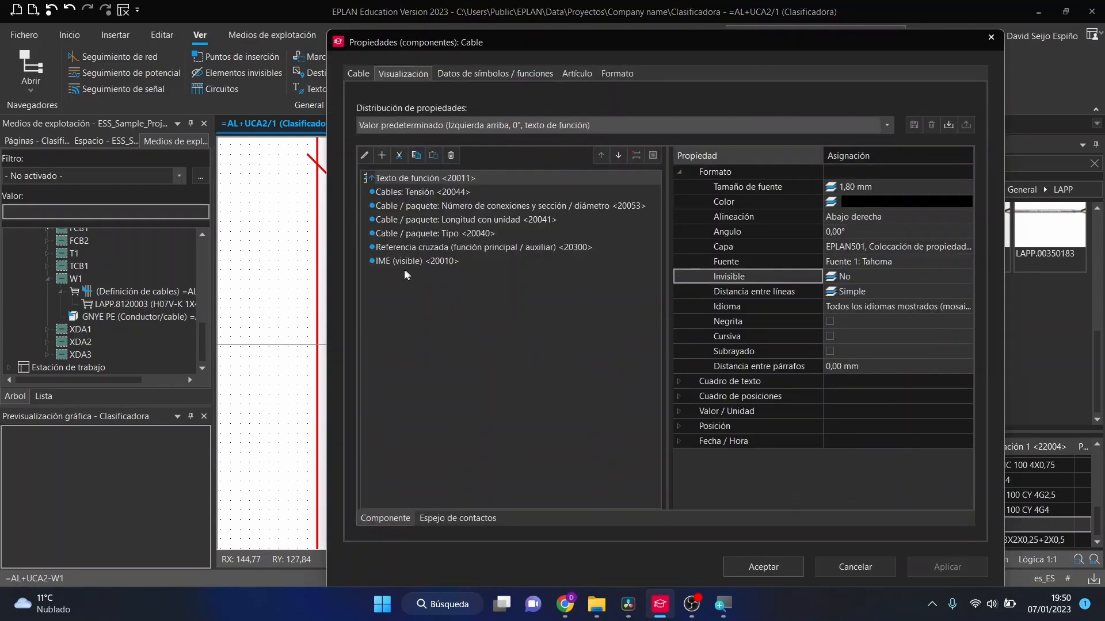
pyautogui.click(436, 260)
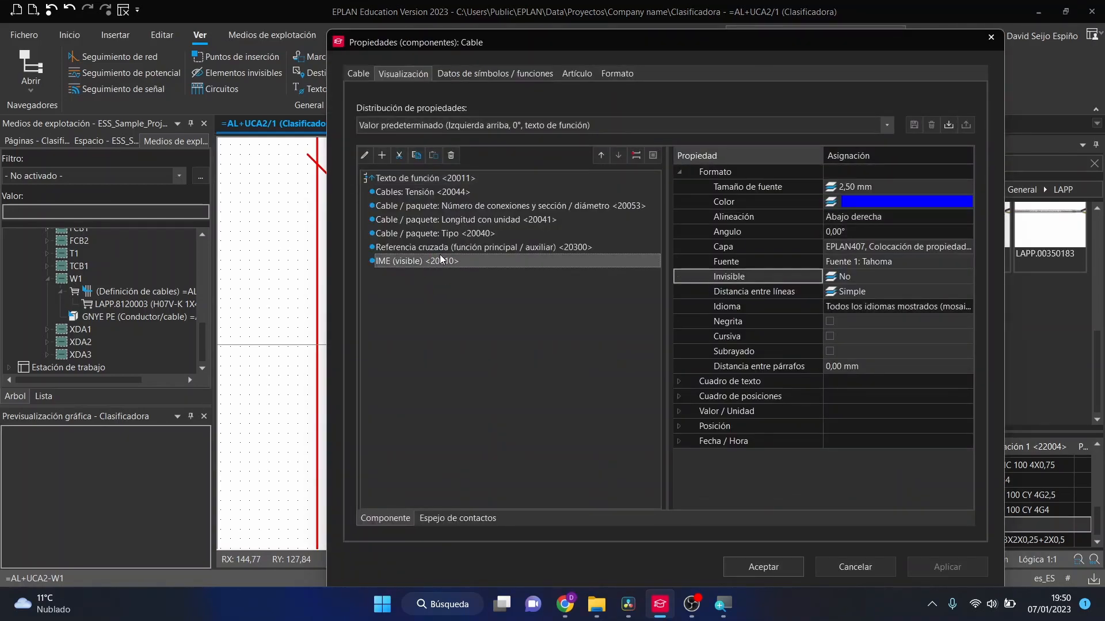
pyautogui.click(441, 249)
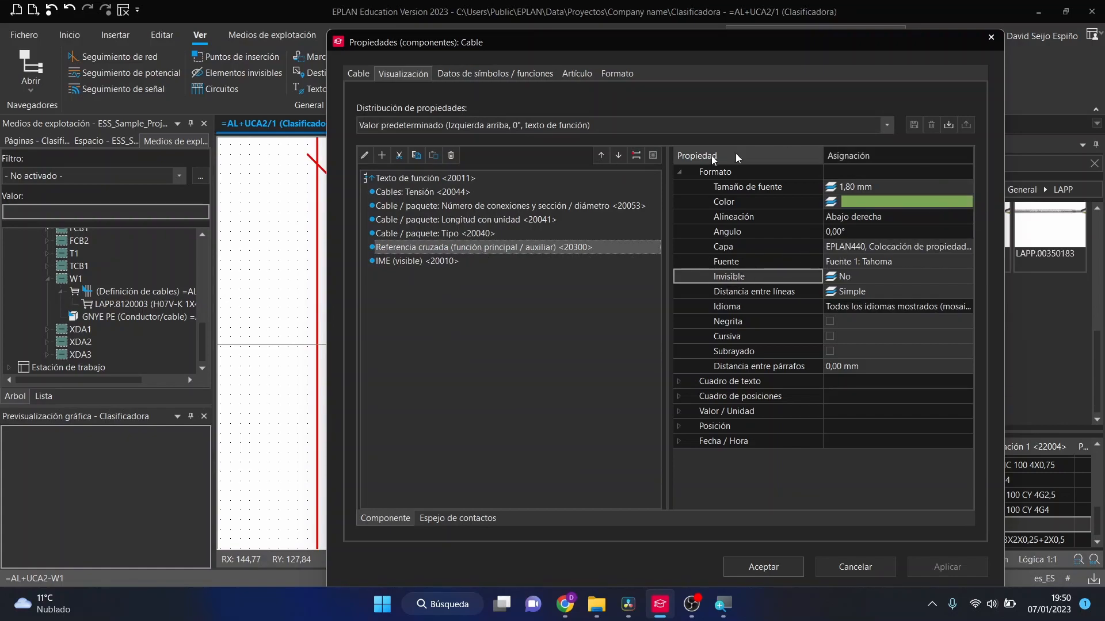
pyautogui.click(454, 155)
pyautogui.click(422, 233)
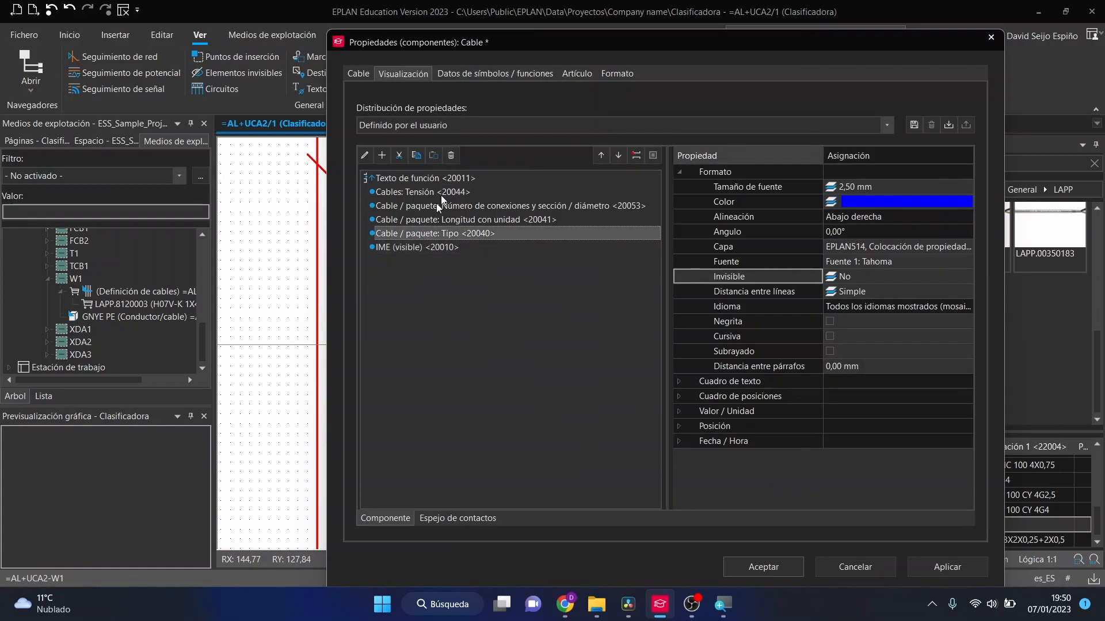
pyautogui.click(456, 154)
pyautogui.click(429, 219)
pyautogui.click(453, 155)
pyautogui.click(437, 203)
pyautogui.click(450, 155)
pyautogui.click(440, 190)
pyautogui.click(453, 155)
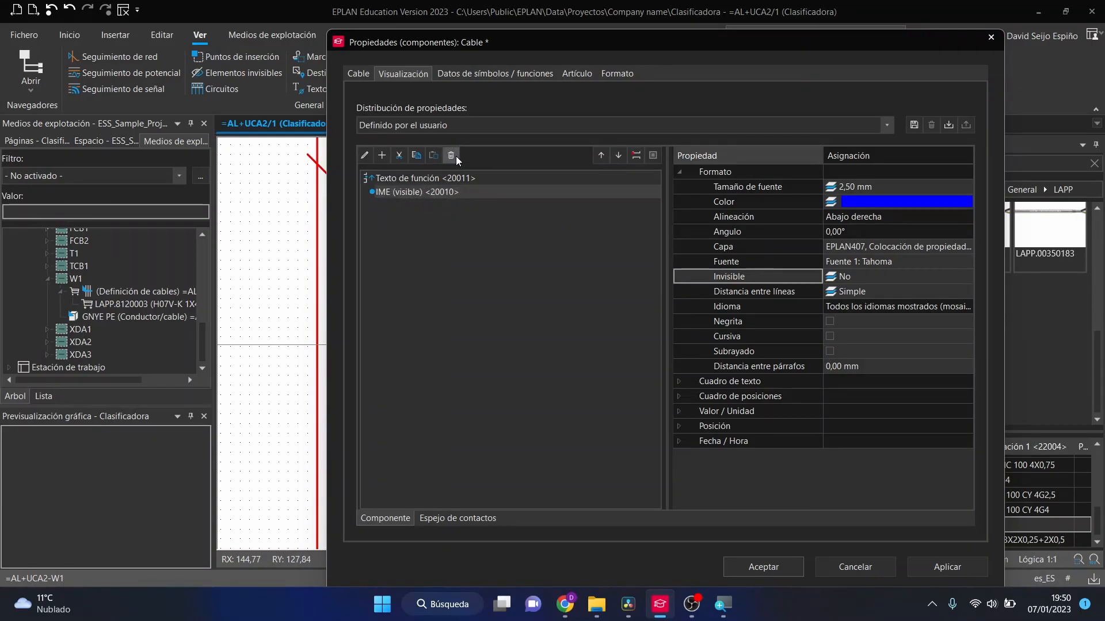
pyautogui.click(761, 567)
# Set the font size of the -W1 cable's displayed IME (visible) tag to 1,30 mm
pyautogui.scroll(-2, 682, 325)
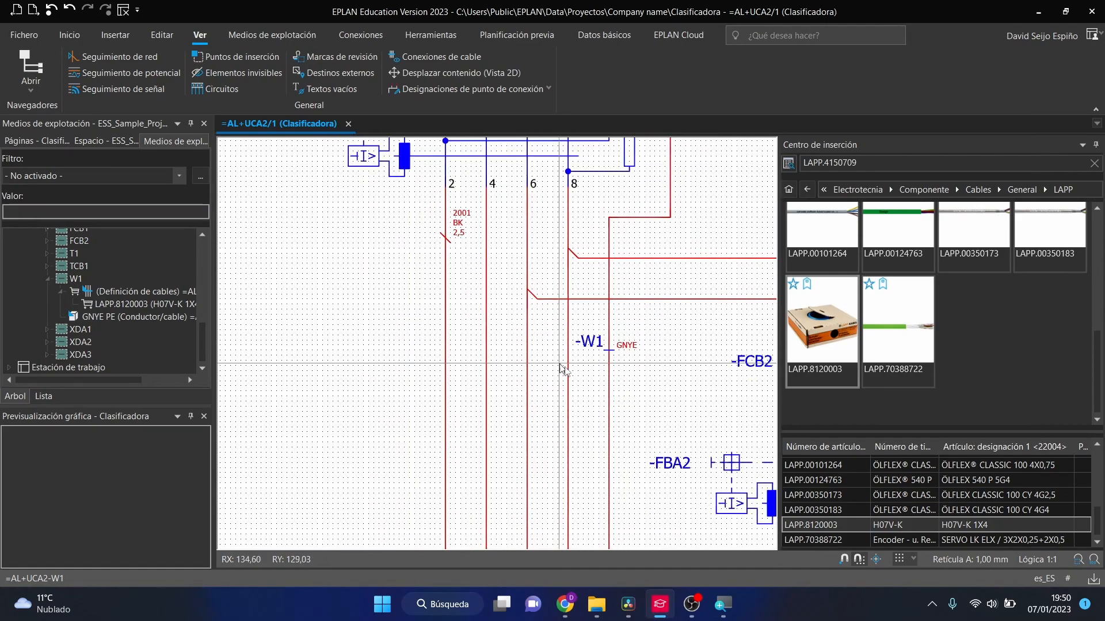
pyautogui.scroll(2, 623, 343)
pyautogui.doubleClick(573, 330)
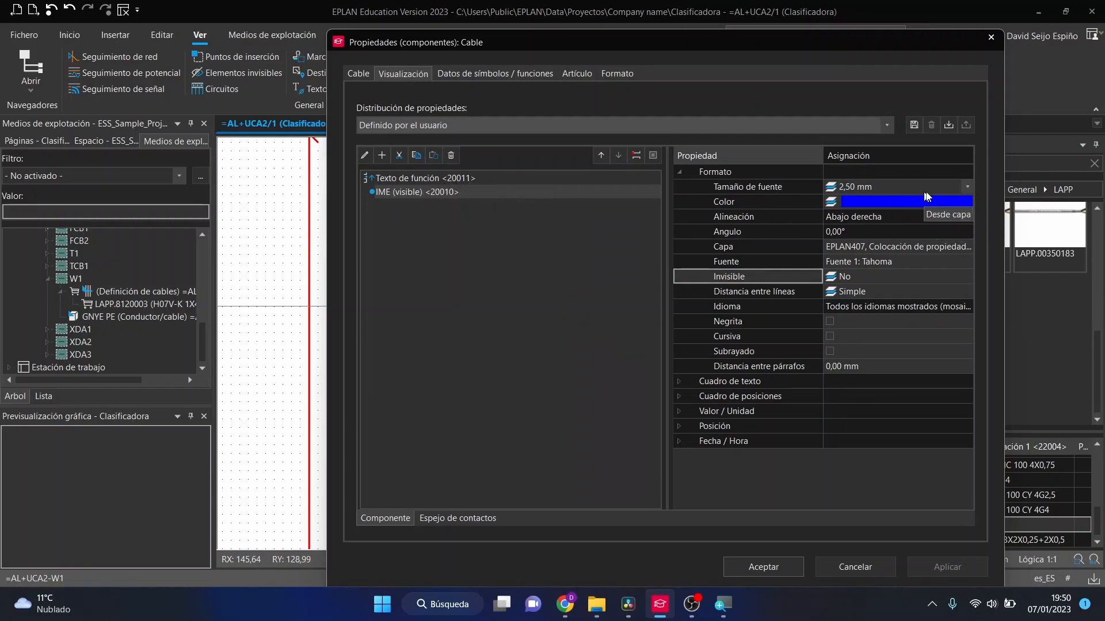
pyautogui.click(967, 186)
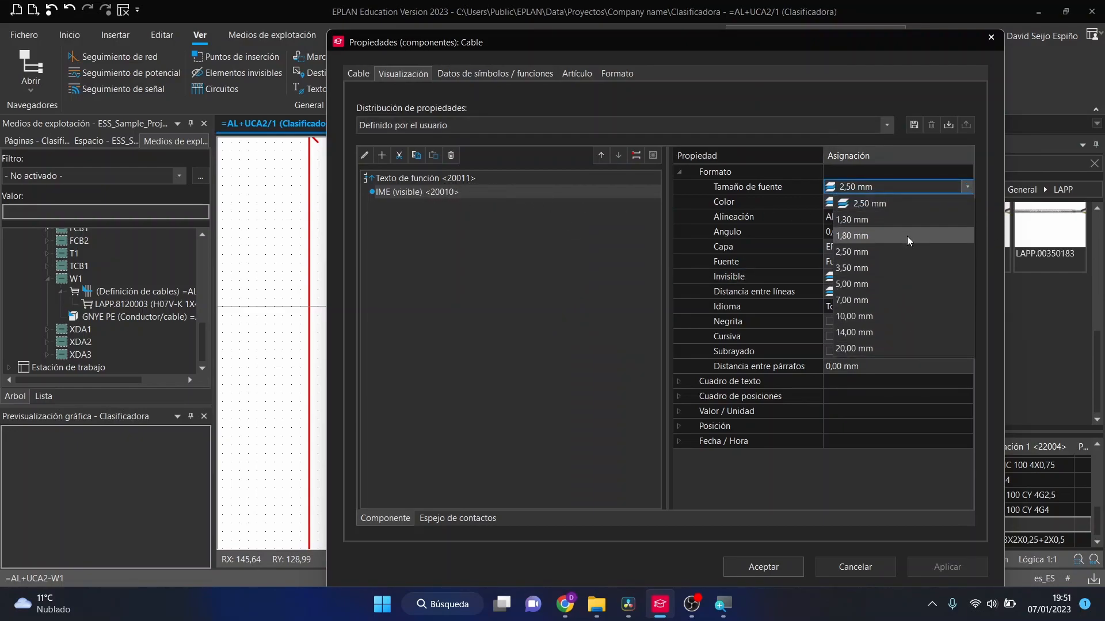
pyautogui.click(886, 221)
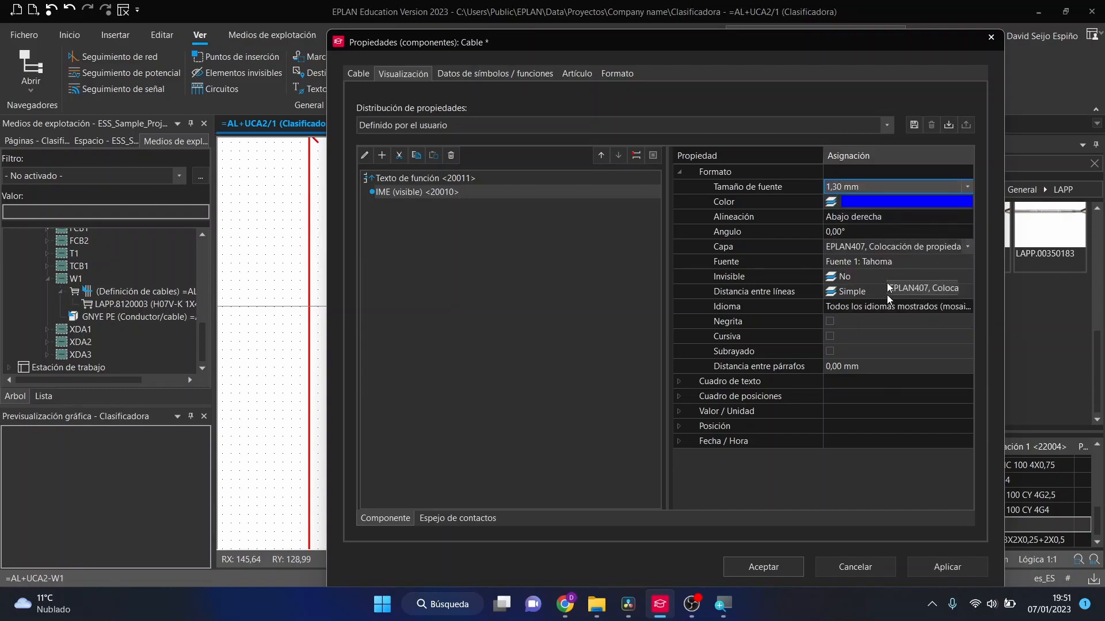
pyautogui.click(765, 568)
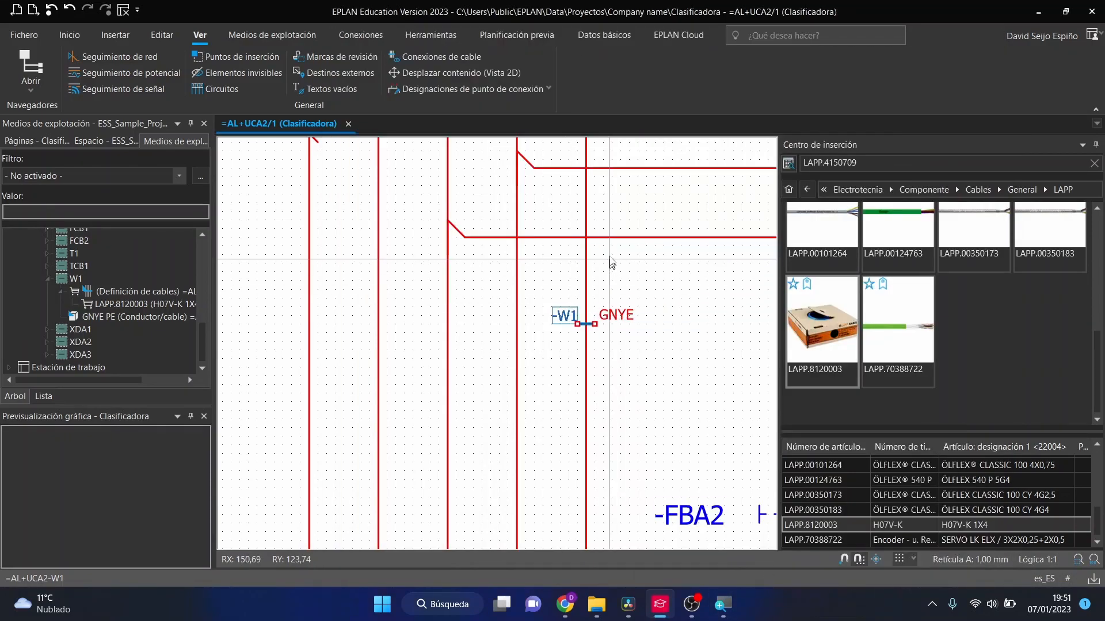
# Change the font size of the -W1 cable's IME (visible) tag to 1,80 mm
pyautogui.doubleClick(563, 316)
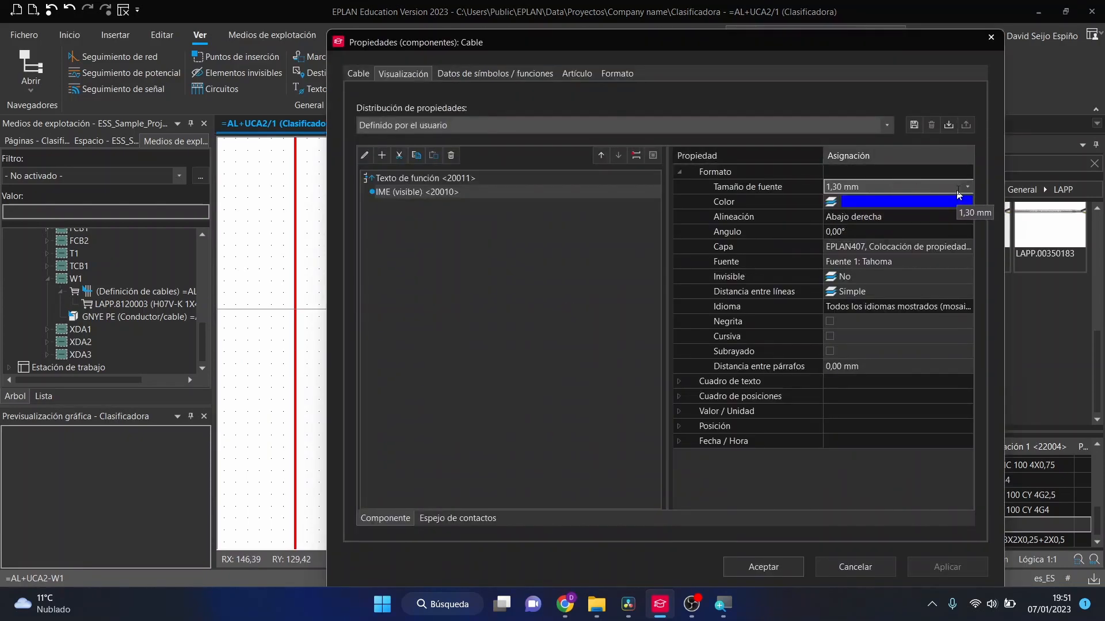
pyautogui.click(967, 187)
pyautogui.click(921, 235)
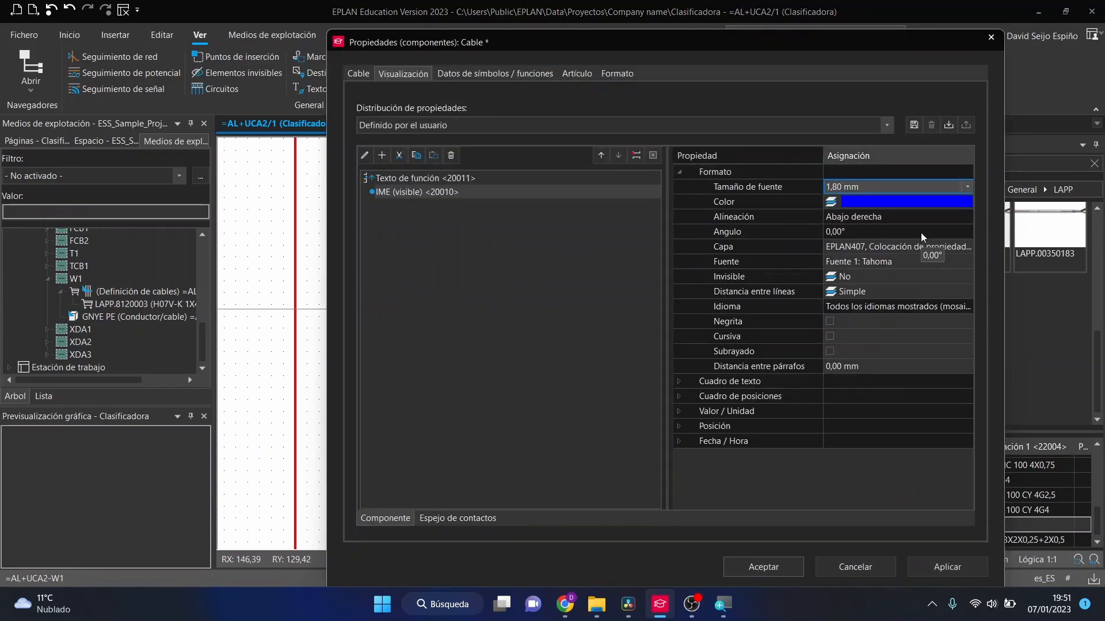
pyautogui.click(765, 568)
pyautogui.click(658, 434)
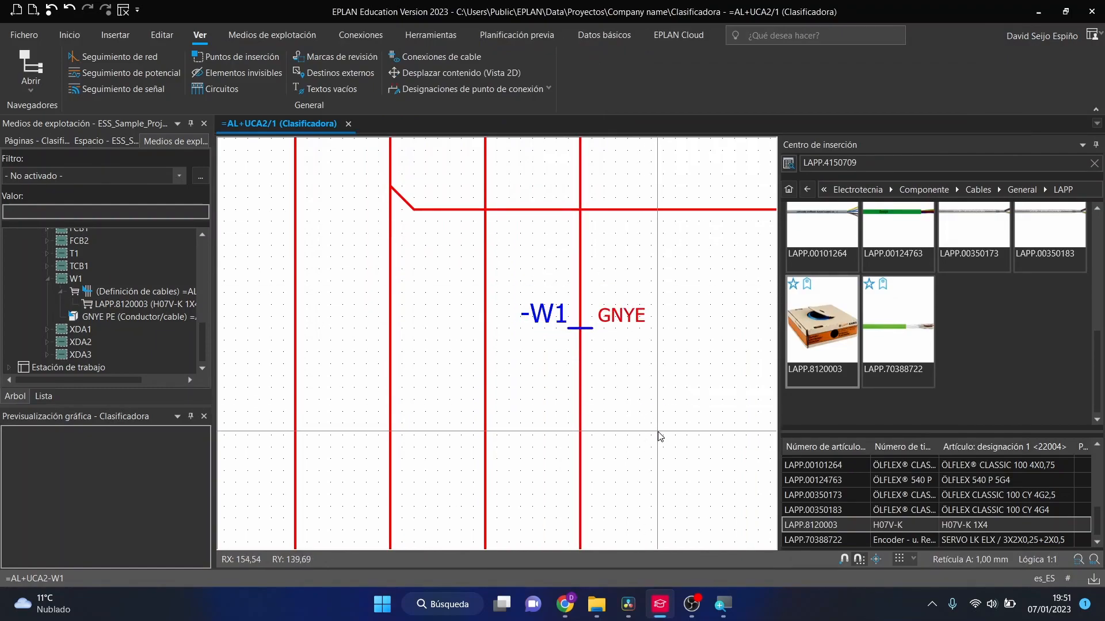
# Make the Color / número de conexión property of the GNYE connection definition point invisible
pyautogui.scroll(-4, 663, 357)
pyautogui.scroll(3, 663, 349)
pyautogui.doubleClick(626, 327)
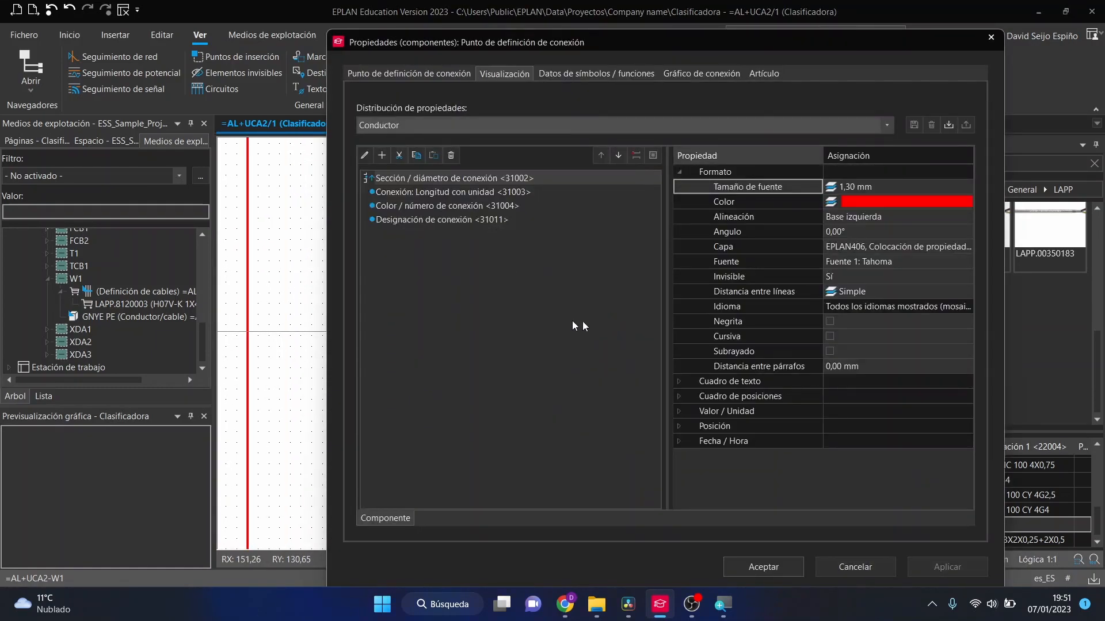
pyautogui.click(432, 207)
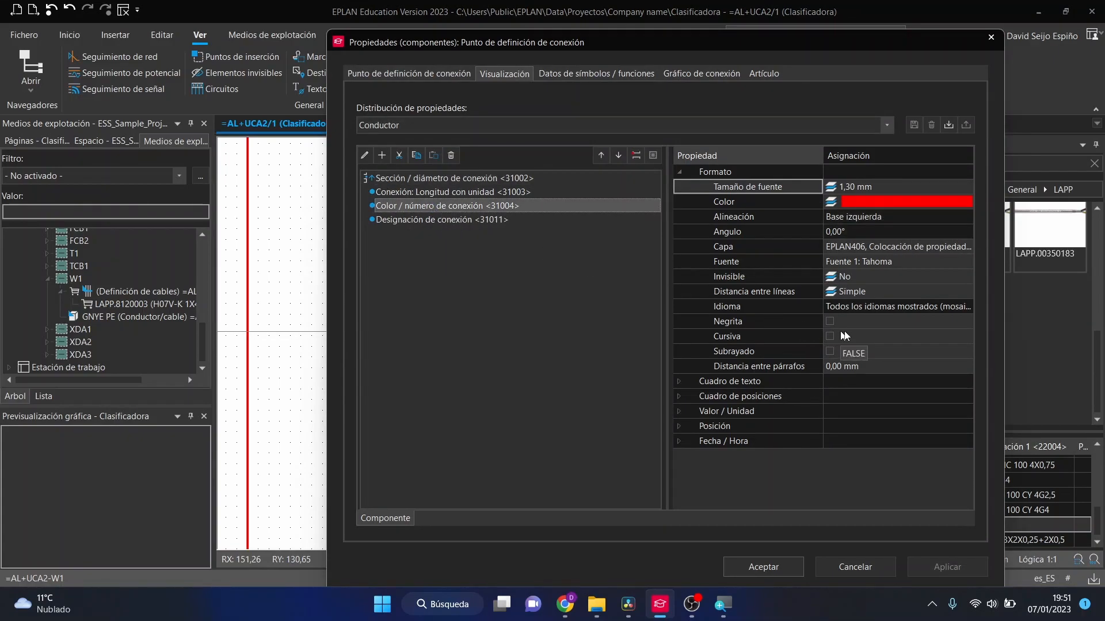
pyautogui.click(967, 277)
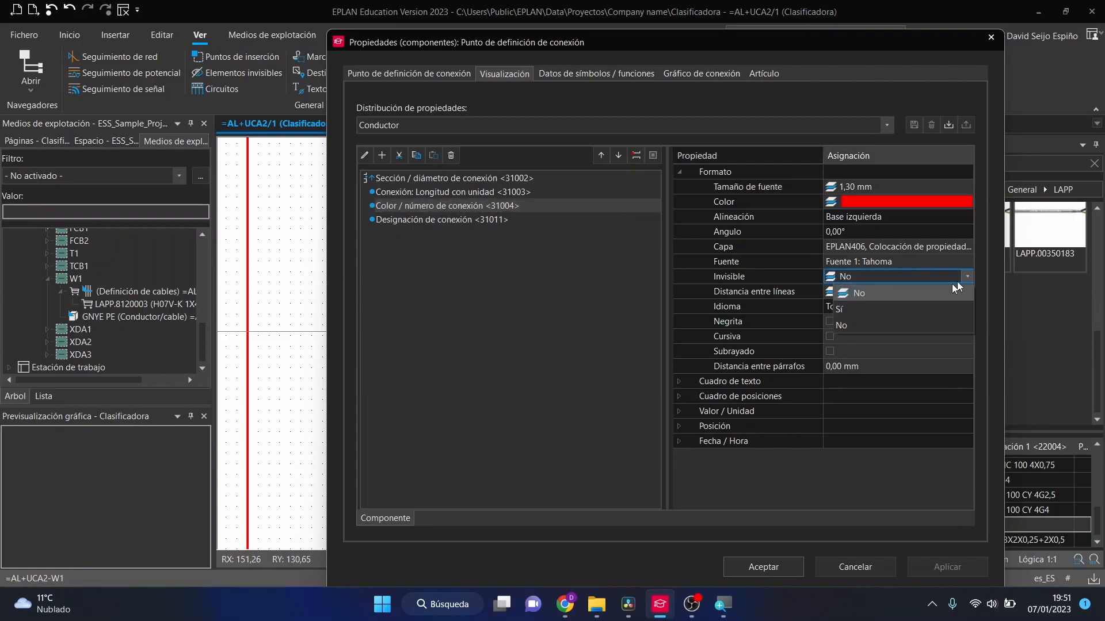
pyautogui.click(910, 311)
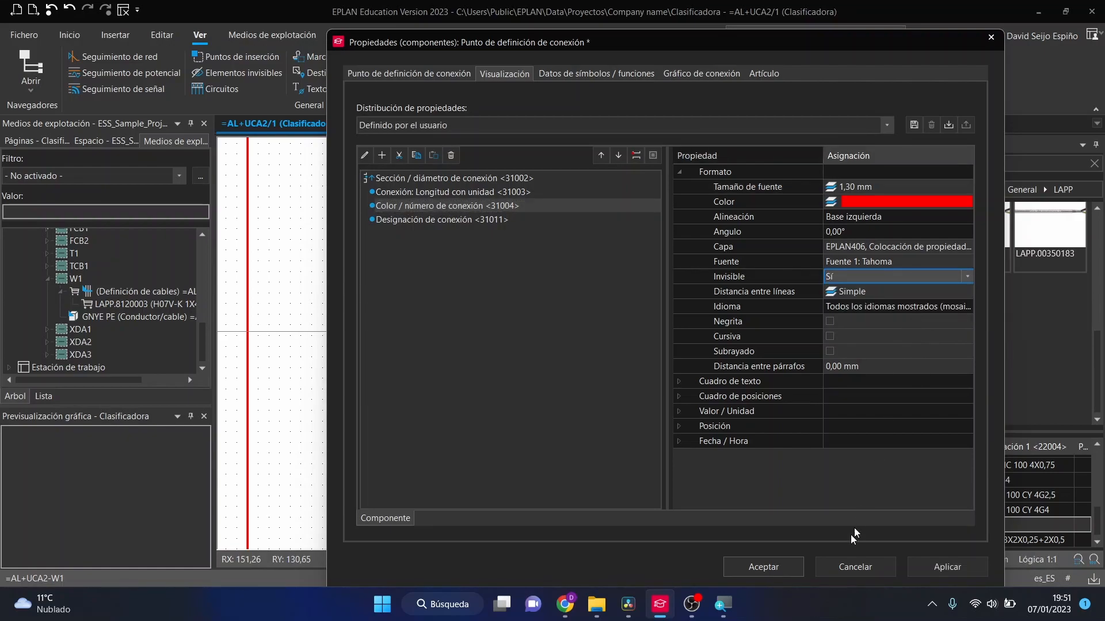
pyautogui.click(759, 569)
# Open the -W1 cable's properties and look up the W-class codes for cables and wires in the Word document Anexo designación extendido
pyautogui.scroll(-2, 648, 320)
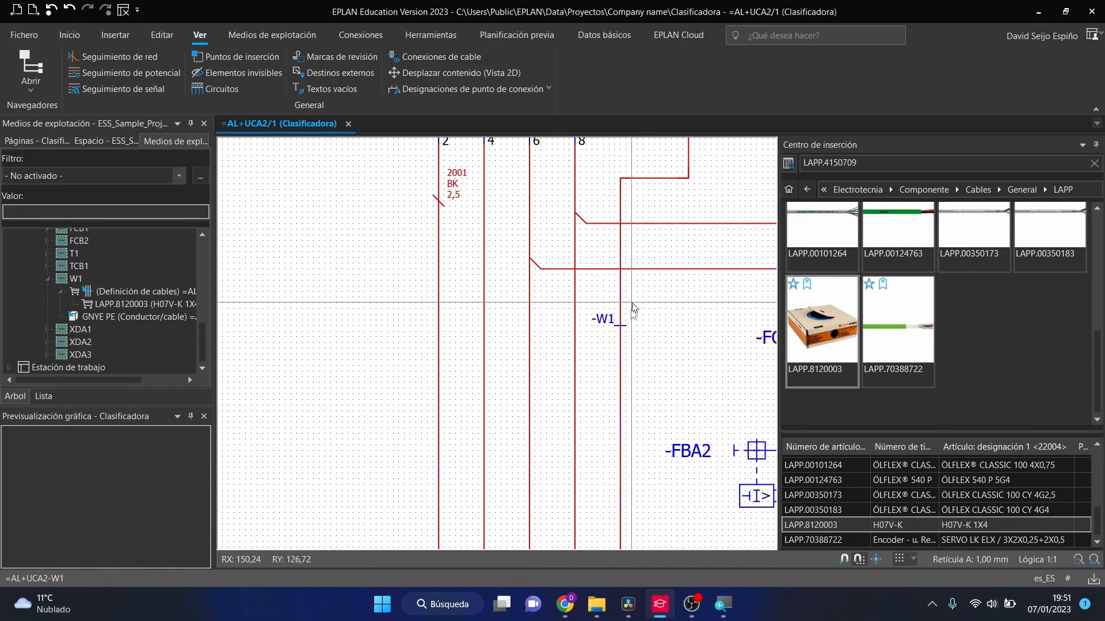
pyautogui.scroll(4, 614, 341)
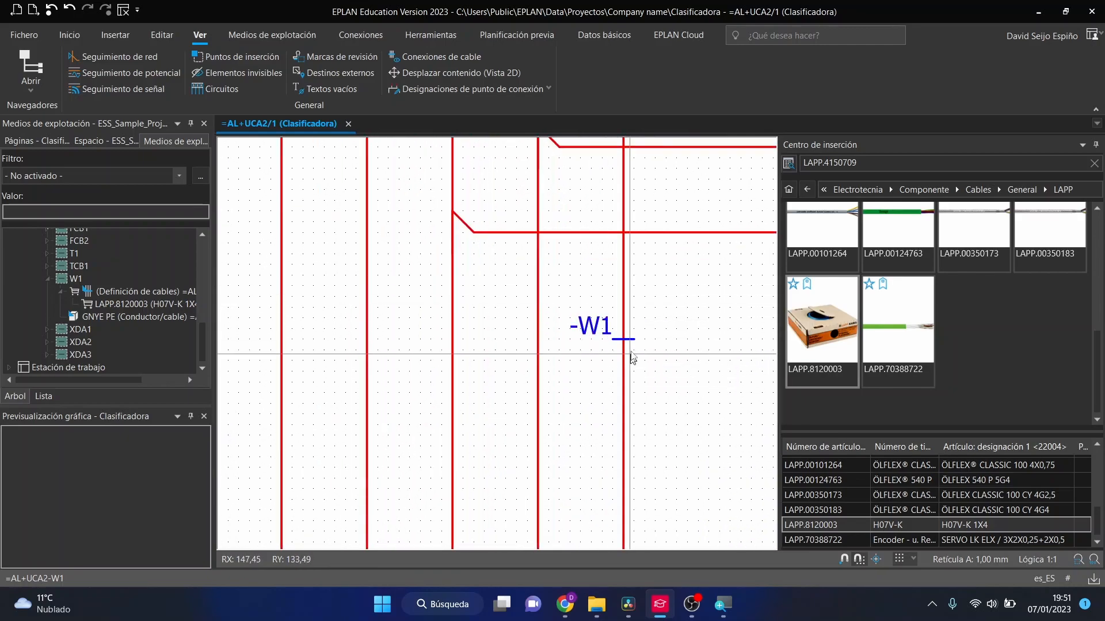
pyautogui.doubleClick(594, 328)
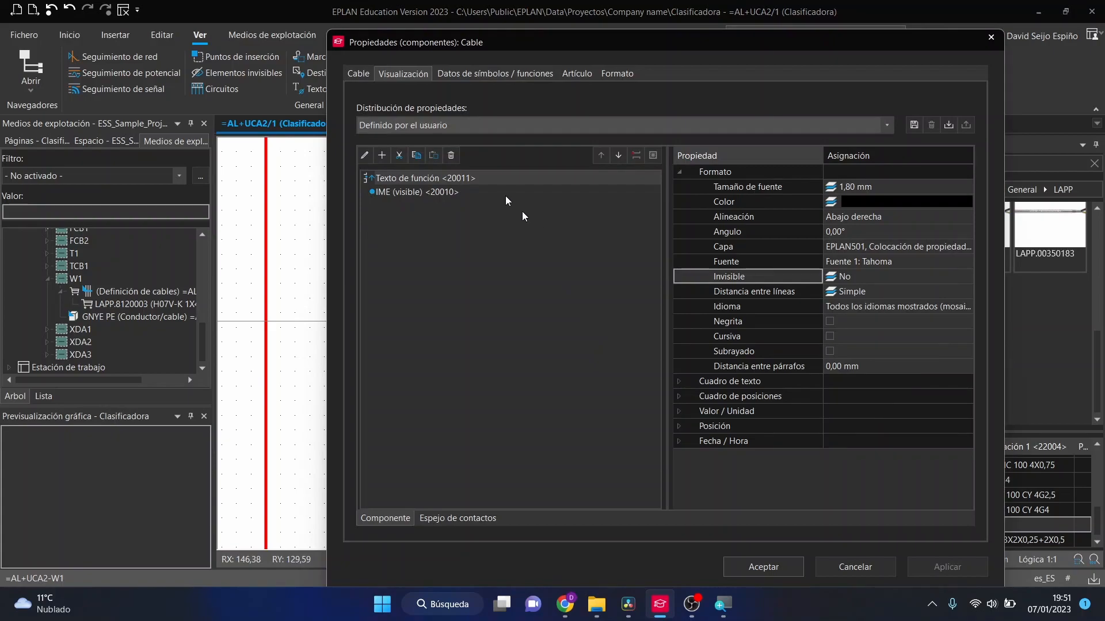
pyautogui.click(358, 74)
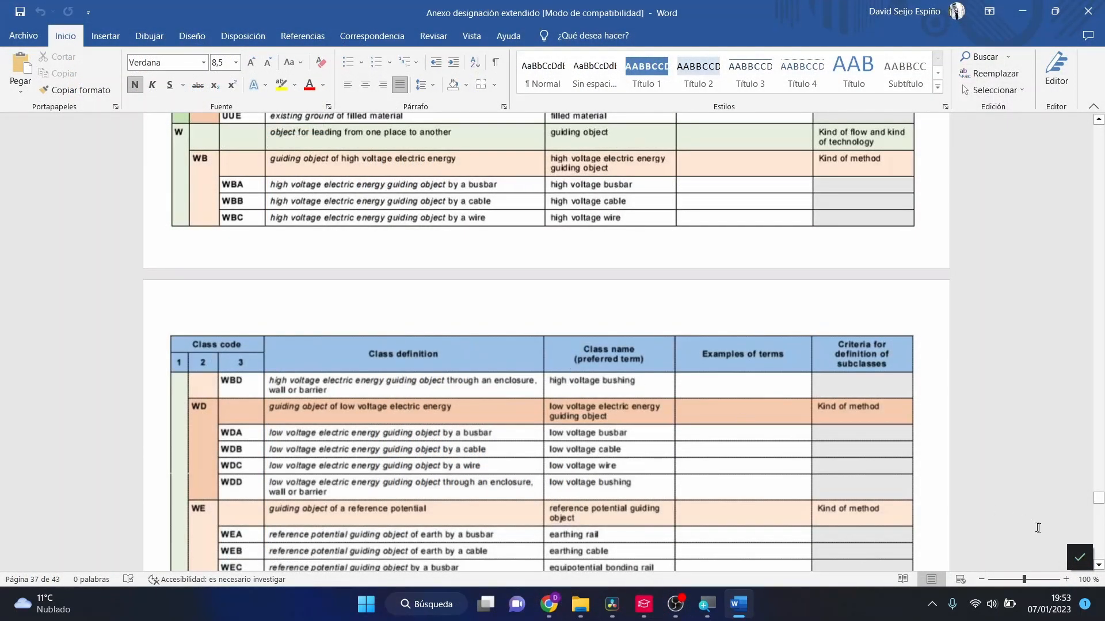
pyautogui.click(1067, 579)
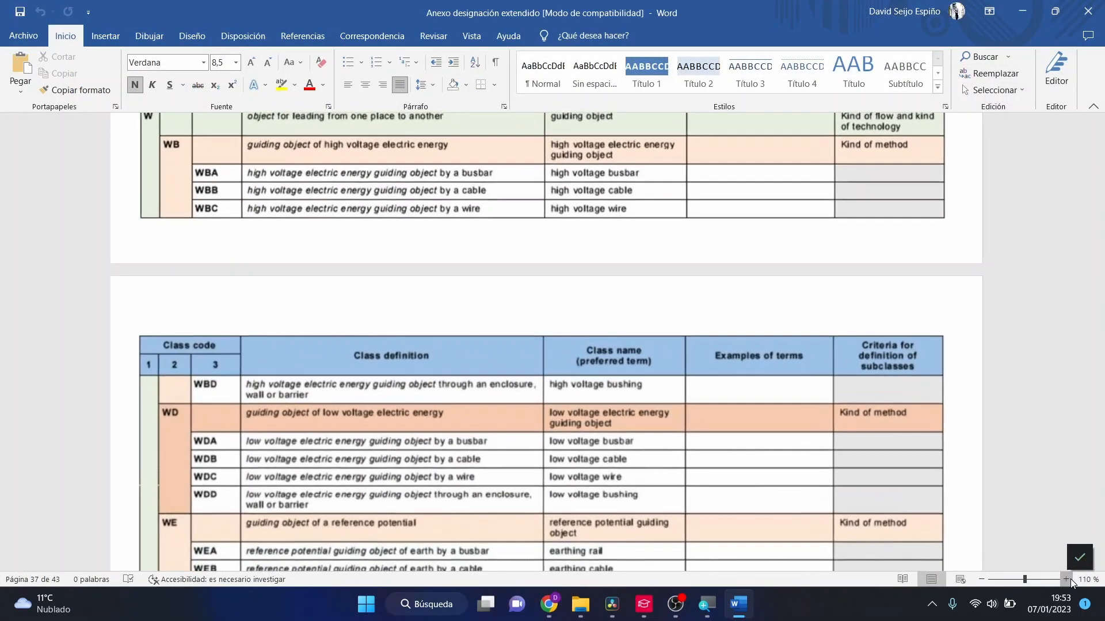
pyautogui.click(1067, 579)
pyautogui.click(1068, 579)
pyautogui.scroll(5, 680, 363)
pyautogui.scroll(-2, 473, 328)
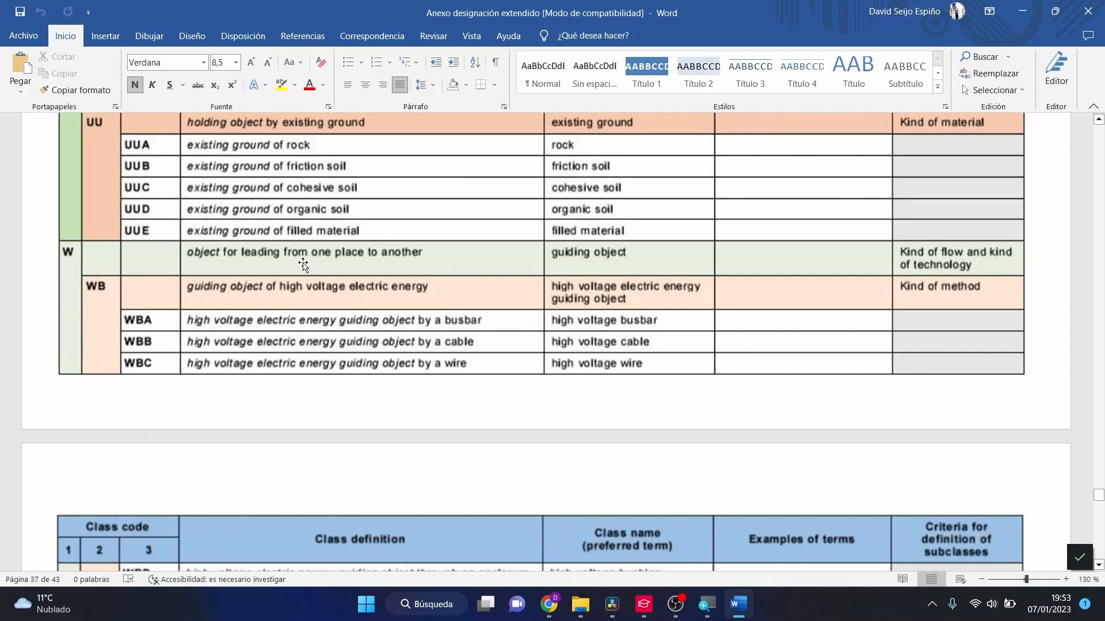
pyautogui.scroll(-3, 386, 273)
pyautogui.scroll(-3, 345, 253)
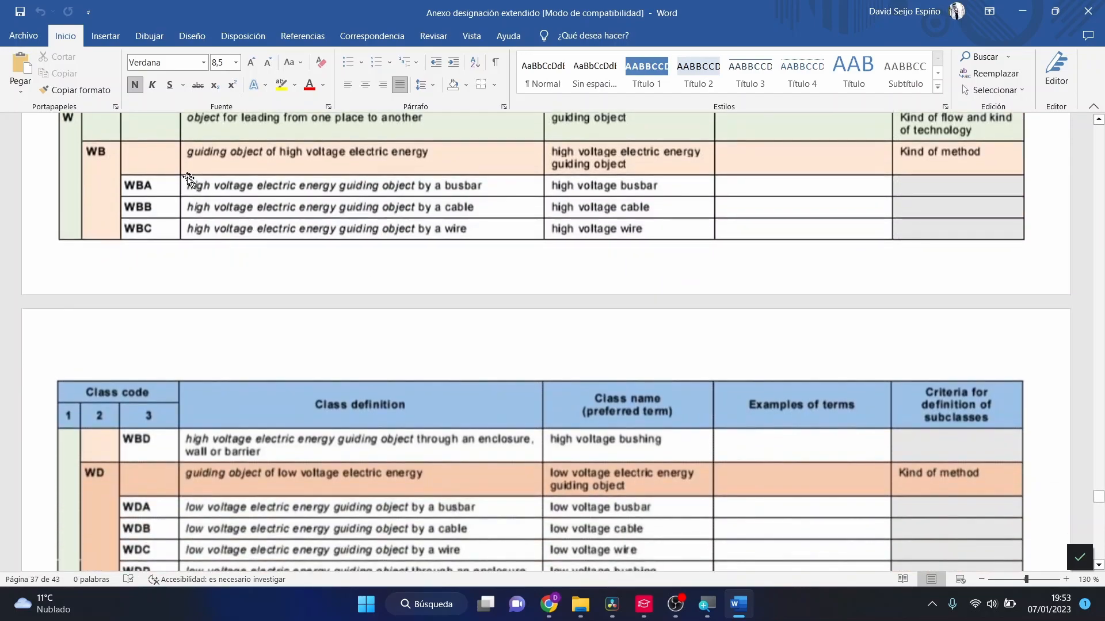
pyautogui.scroll(2, 167, 201)
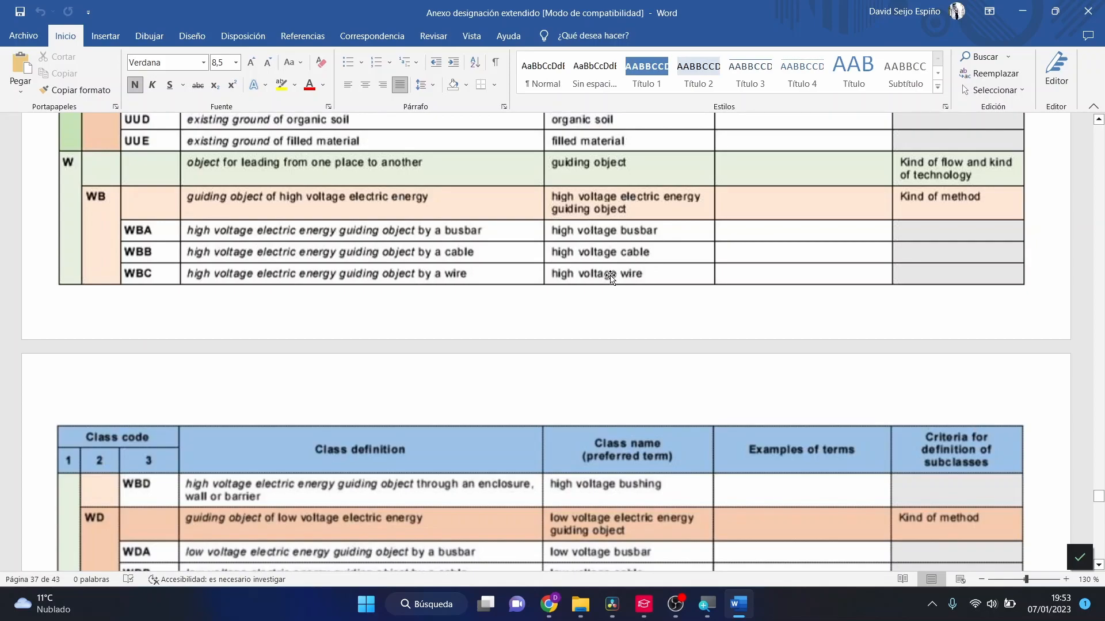
pyautogui.scroll(-5, 633, 280)
pyautogui.scroll(-4, 318, 209)
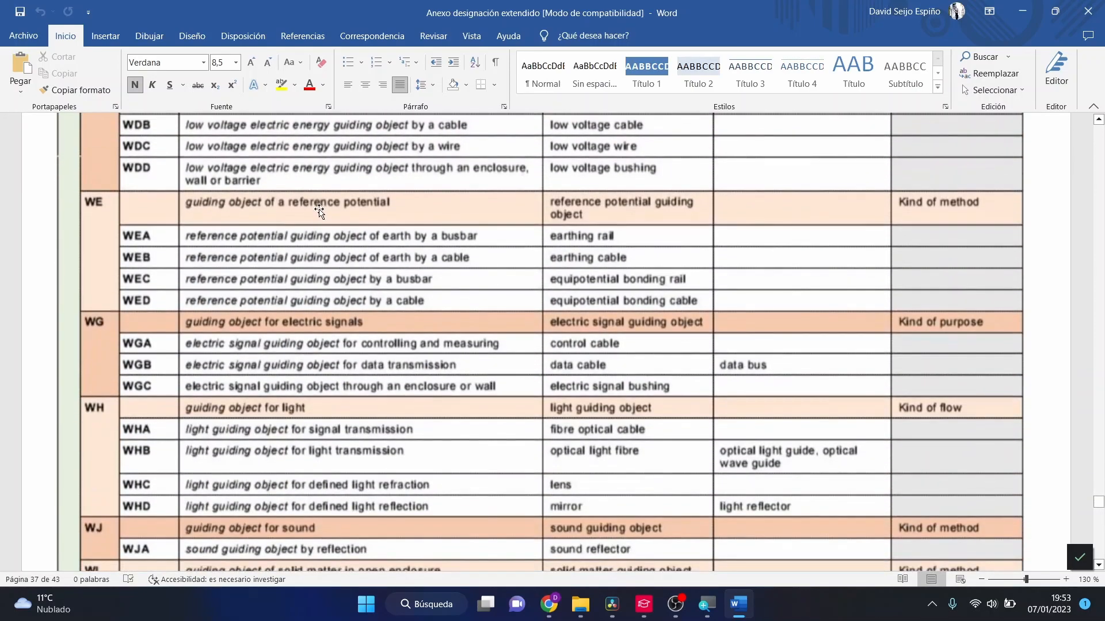
pyautogui.scroll(2, 301, 212)
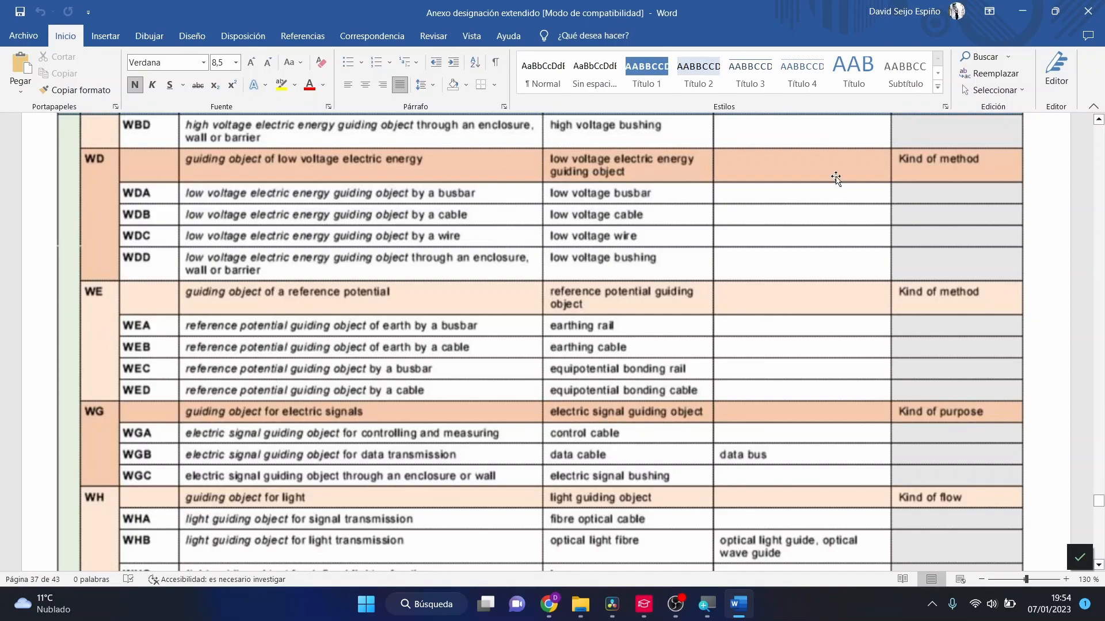
pyautogui.click(1087, 12)
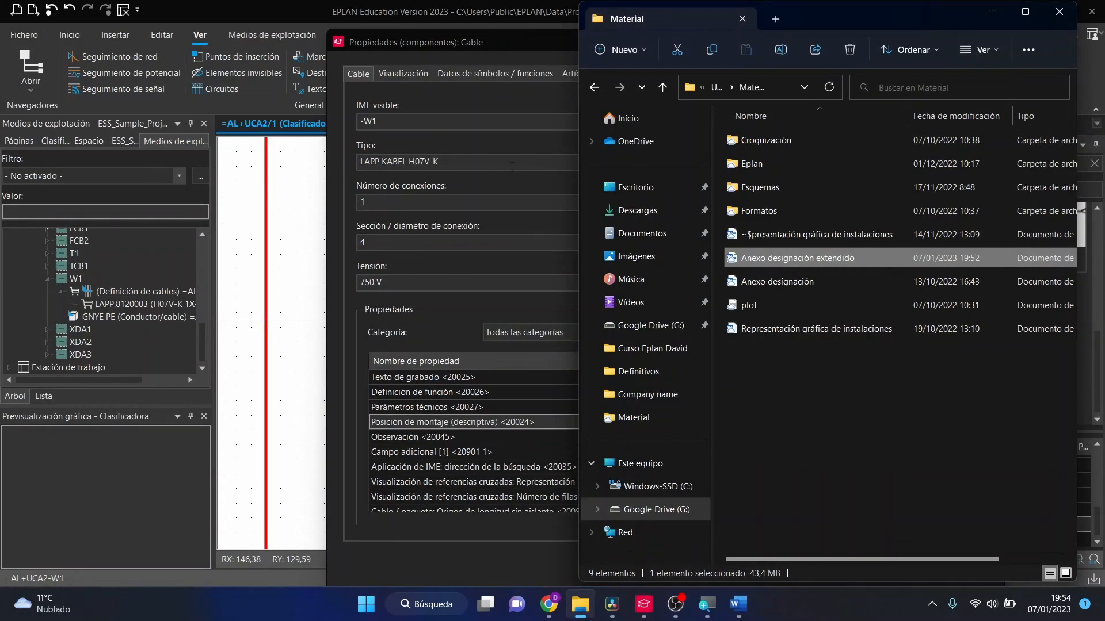
# Rename the cable's visible device tag (IME visible) from -W1 to -WDC1 and accept its properties
pyautogui.click(379, 122)
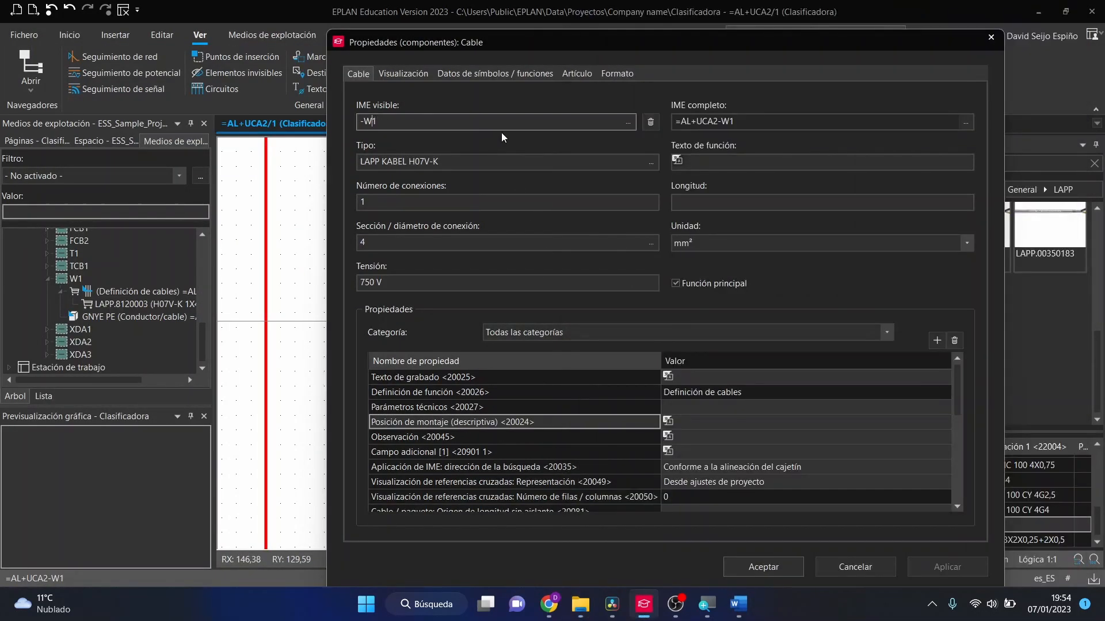
pyautogui.write('DC')
pyautogui.click(407, 73)
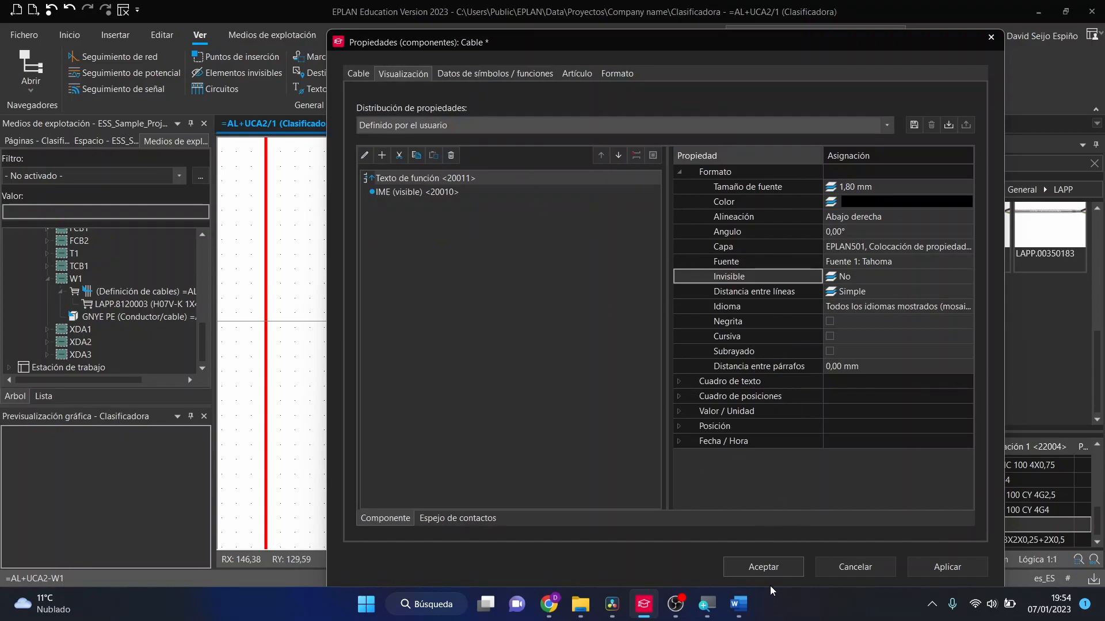
pyautogui.click(760, 566)
# Check the -WDC1 cable's display settings and cable data on the PE conductor without changing them
pyautogui.scroll(-3, 601, 272)
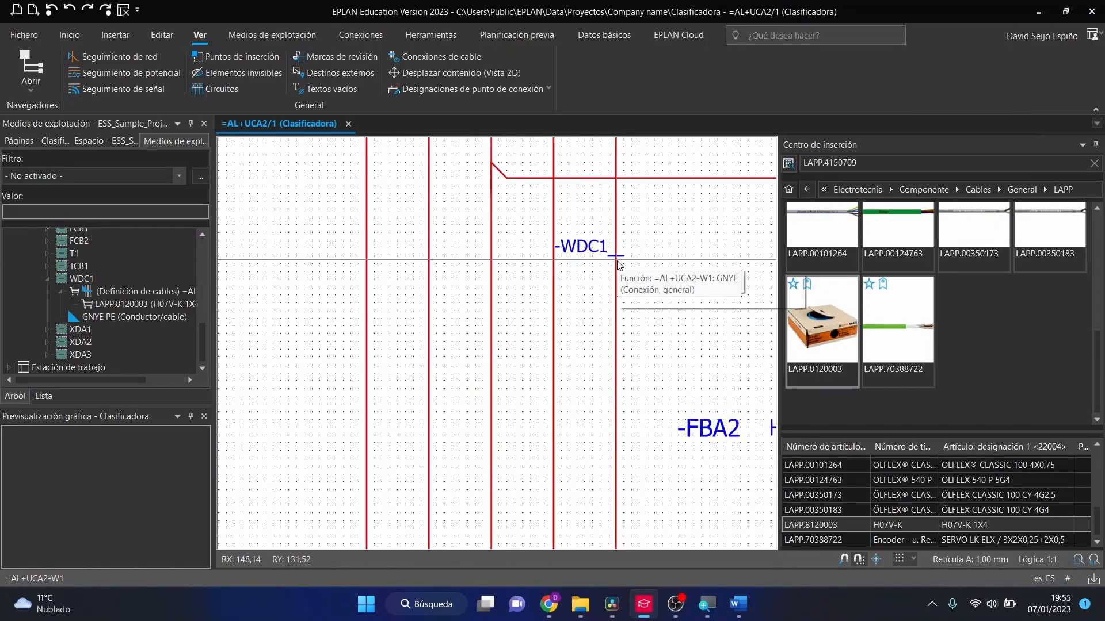
pyautogui.scroll(1, 616, 256)
pyautogui.scroll(2, 635, 257)
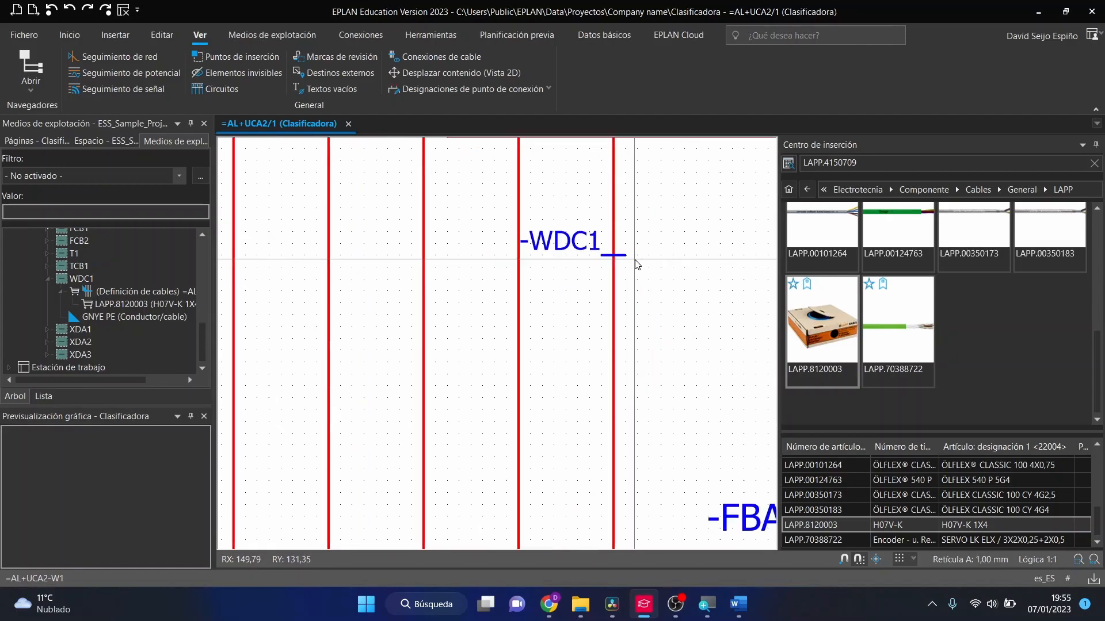
pyautogui.click(604, 254)
pyautogui.doubleClick(604, 255)
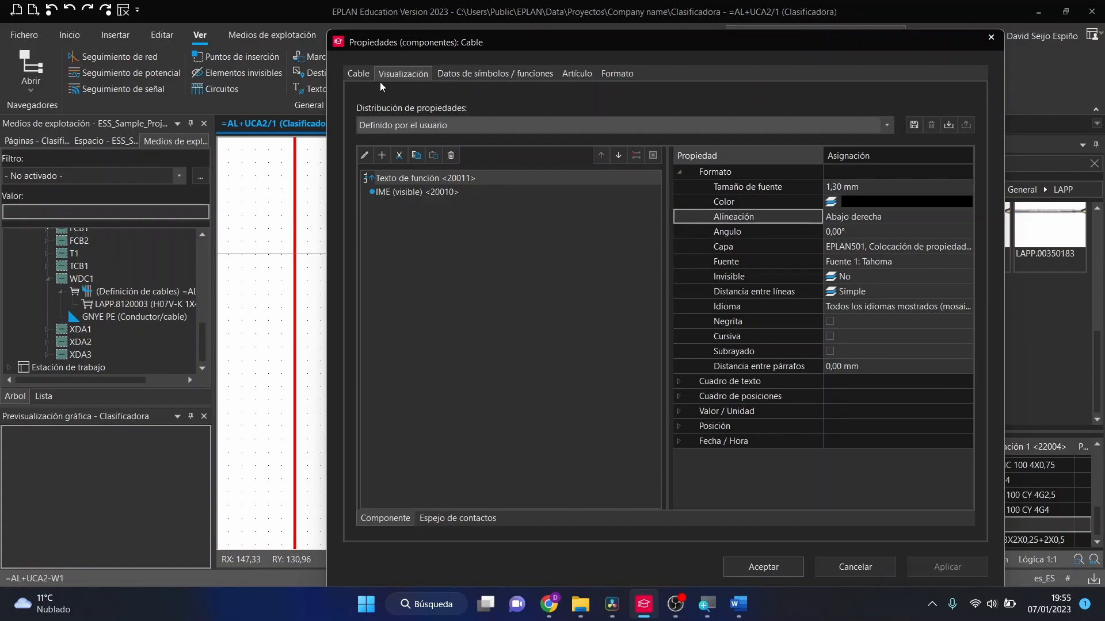
pyautogui.click(358, 75)
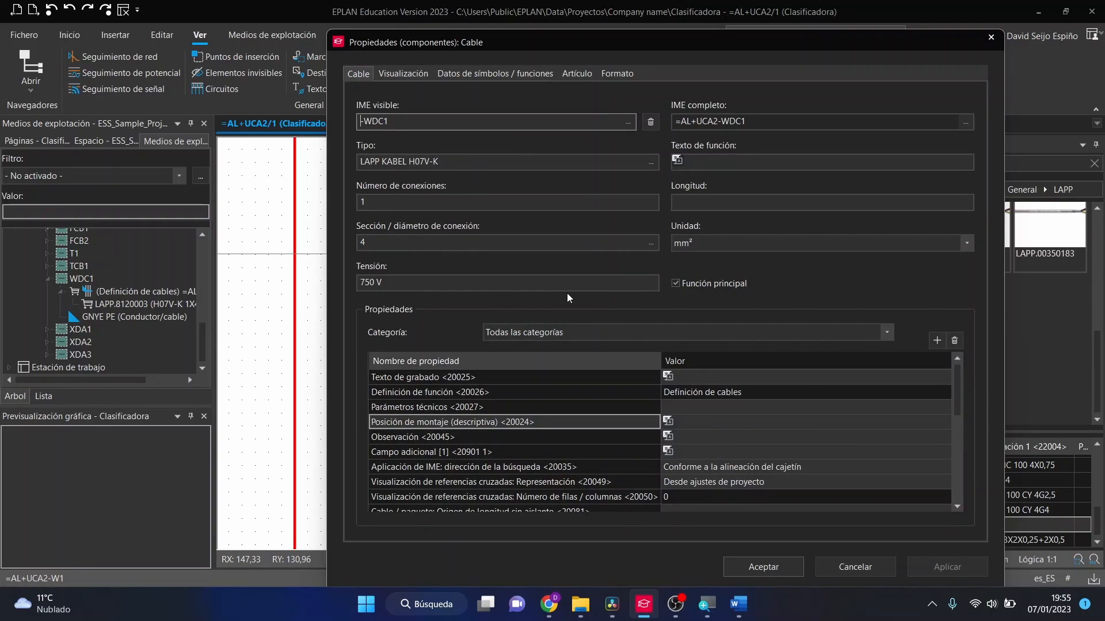
pyautogui.click(874, 565)
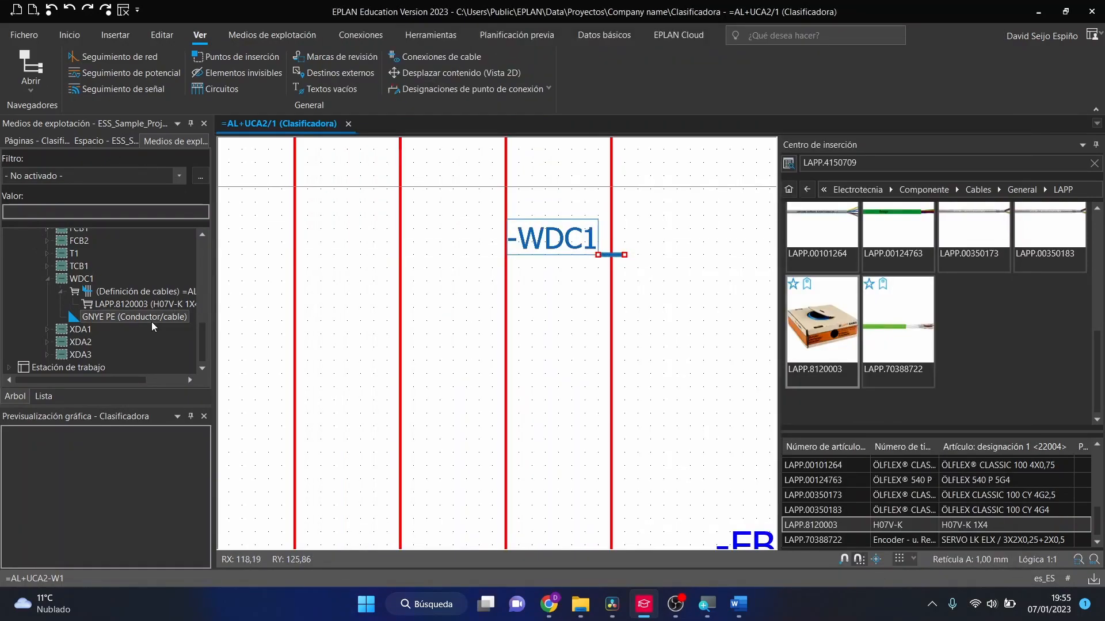
# Expand the WDC1 device in the project device tree and examine its cable definition, LAPP.8120003 part and PE conductor
pyautogui.click(51, 279)
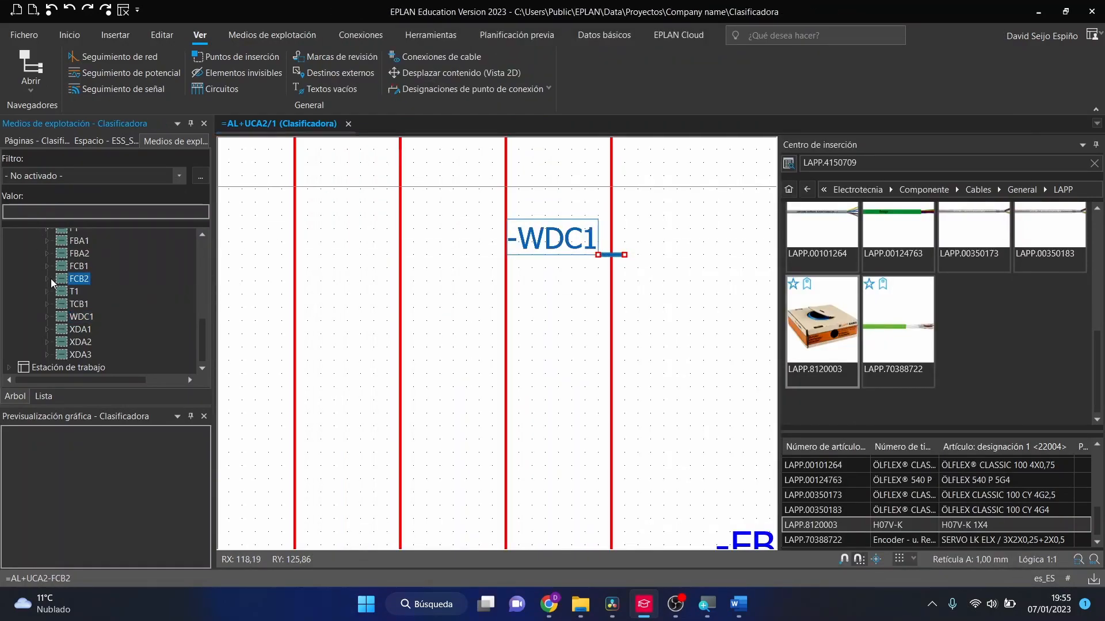
pyautogui.click(51, 319)
pyautogui.click(48, 318)
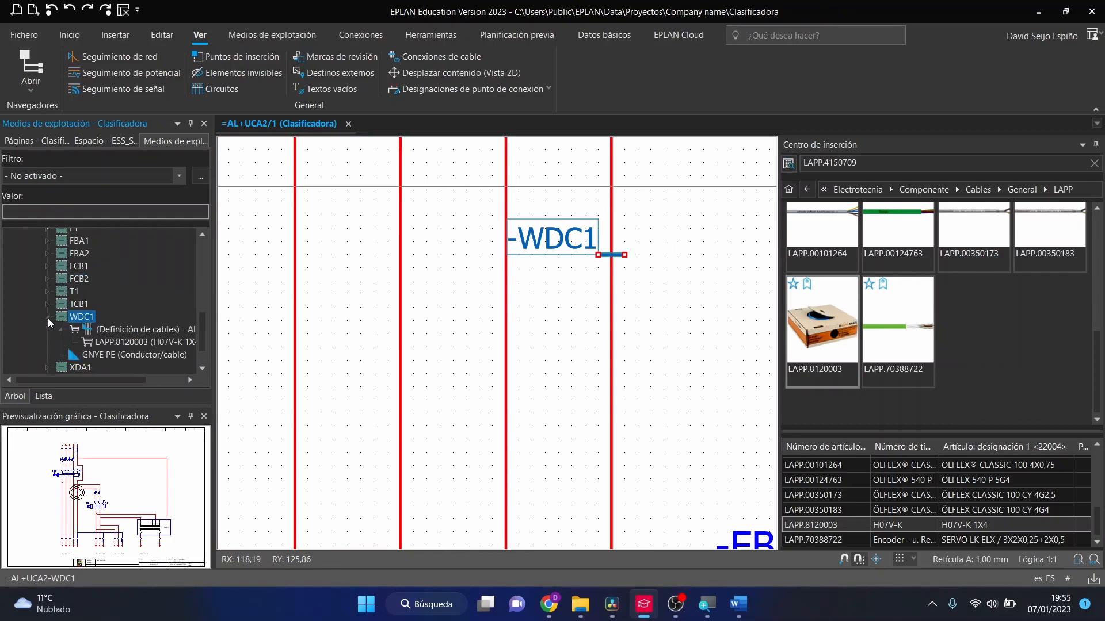
pyautogui.scroll(-1, 142, 336)
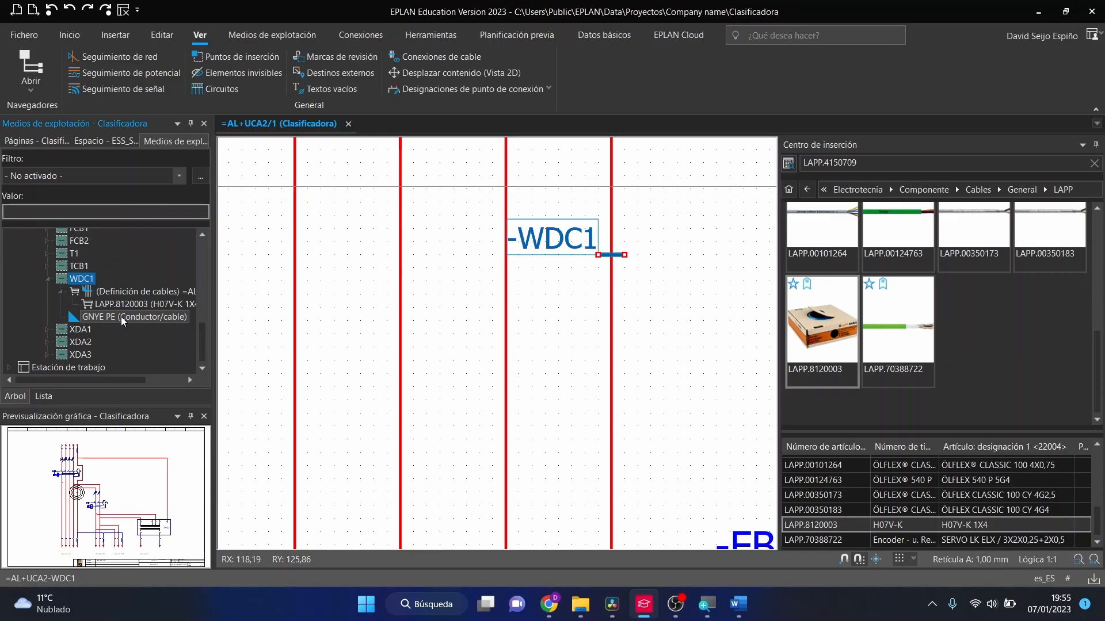
pyautogui.scroll(-3, 454, 293)
pyautogui.scroll(3, 574, 275)
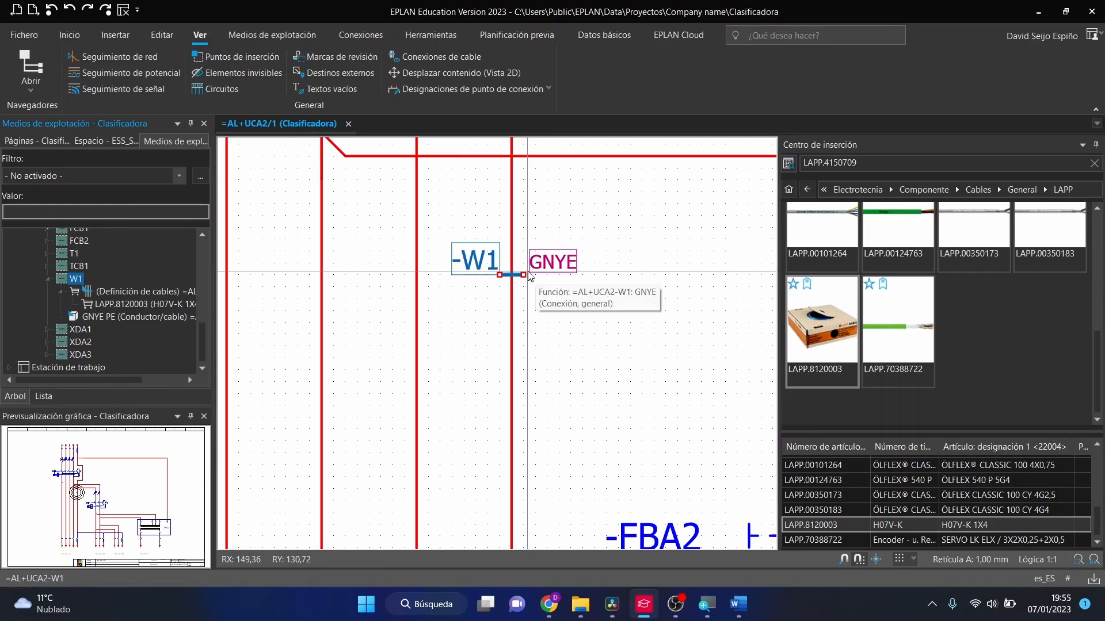
# Check the properties of the GNYE connection definition point next to the -W1 cable and close them
pyautogui.click(551, 265)
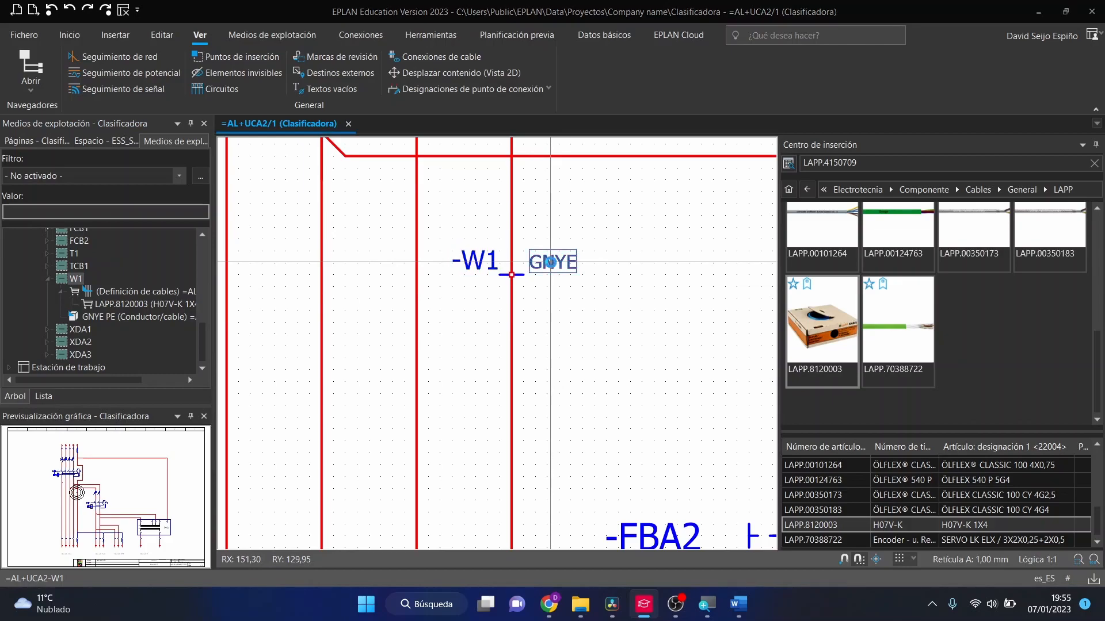
pyautogui.doubleClick(551, 265)
pyautogui.click(650, 188)
pyautogui.click(787, 570)
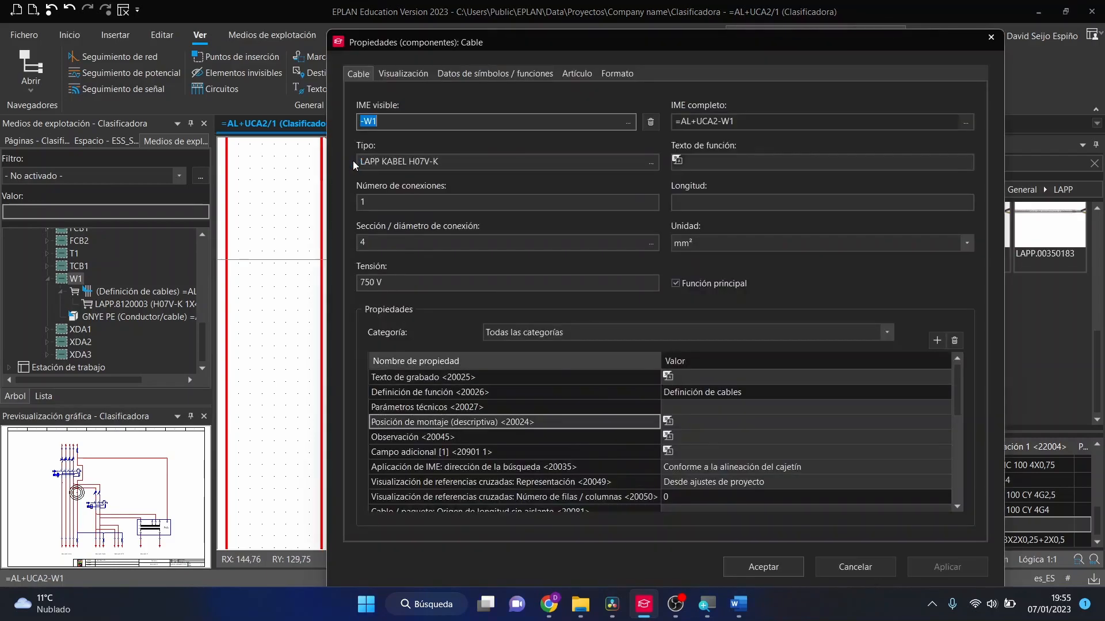
# Rename the -W1 cable's visible device tag (IME visible) as -WDC1 and accept its properties
pyautogui.click(372, 122)
pyautogui.write('DC')
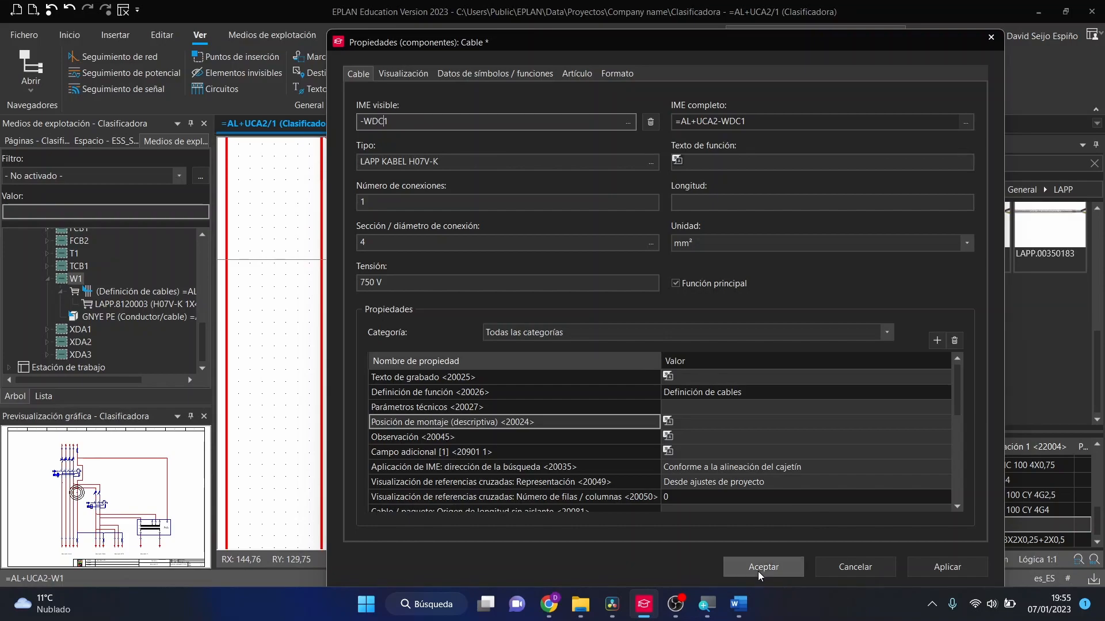
pyautogui.click(764, 568)
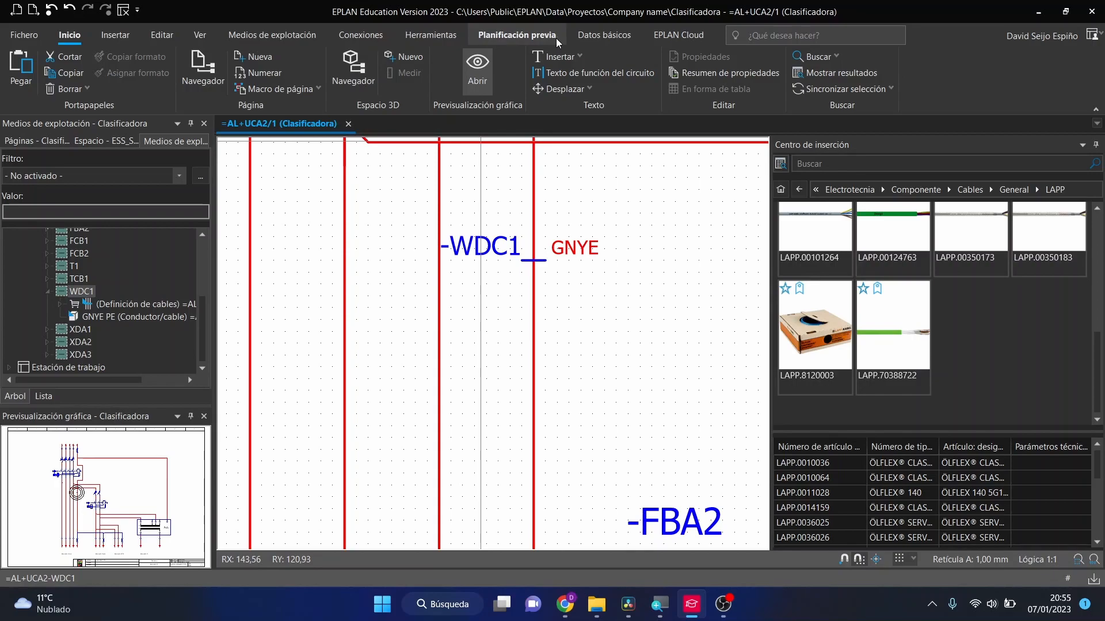
# Open the parts management and browse the article tree through Electrotecnia and its Componente group
pyautogui.click(604, 36)
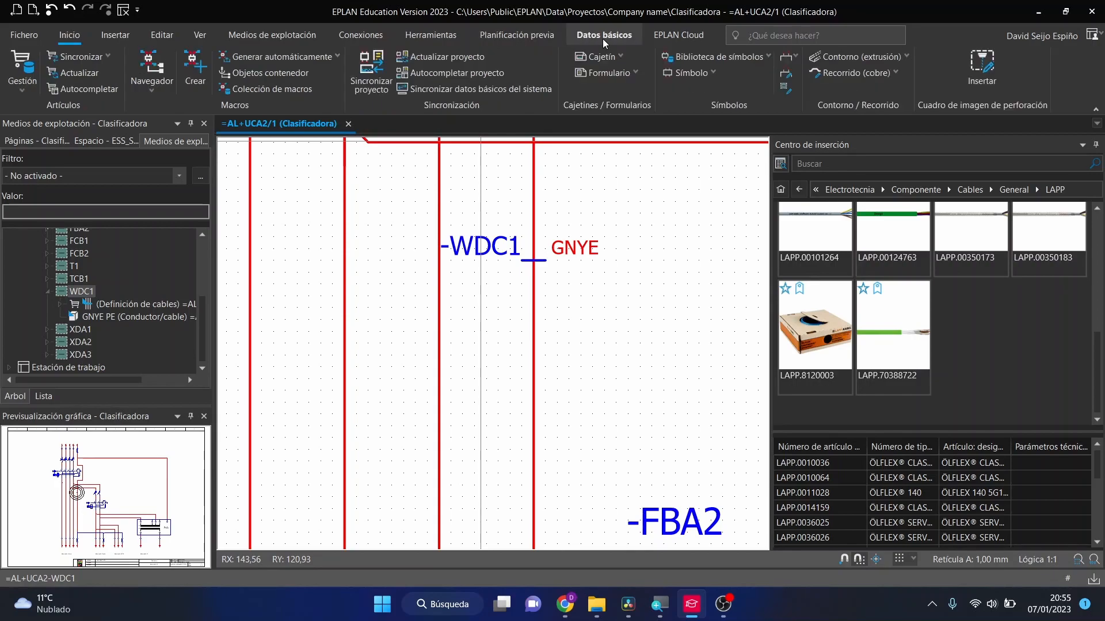
pyautogui.click(11, 69)
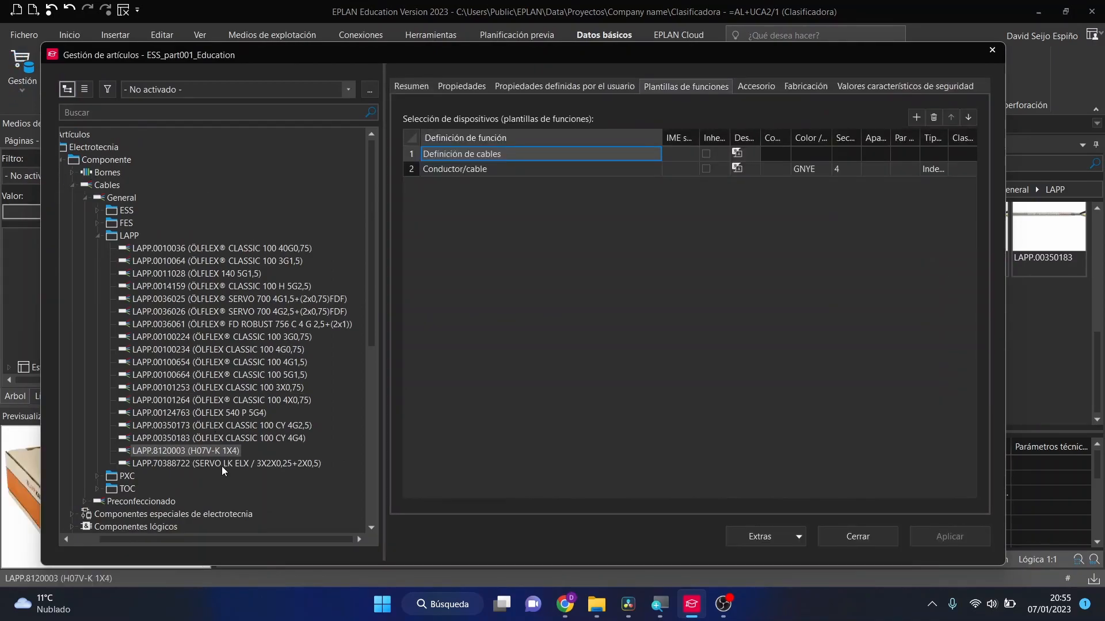
pyautogui.moveTo(142, 539); pyautogui.dragTo(109, 539)
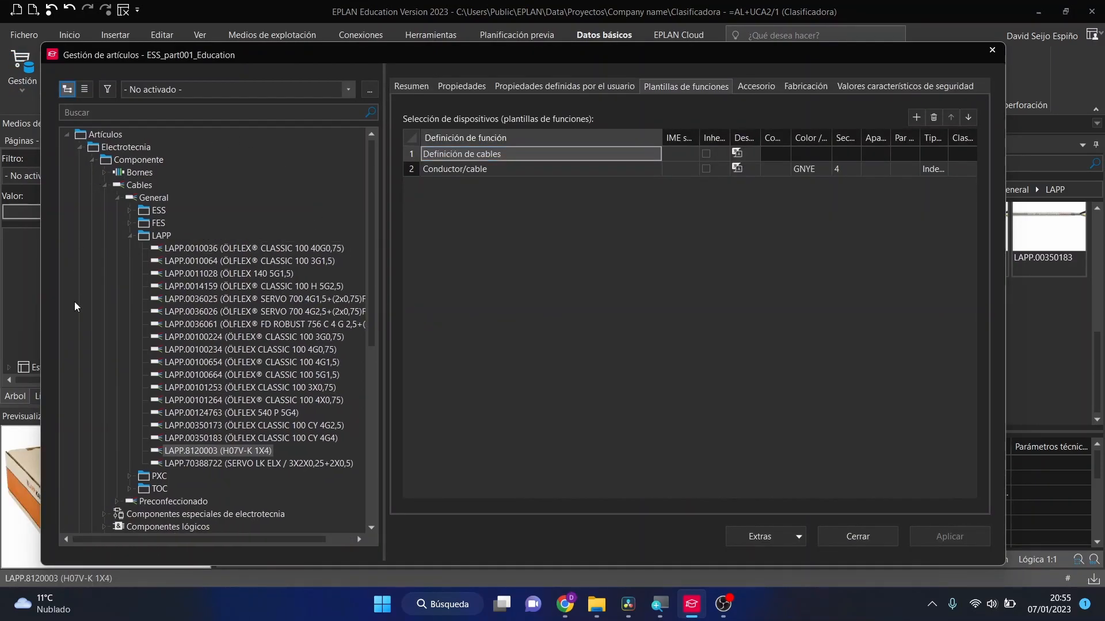
pyautogui.click(80, 148)
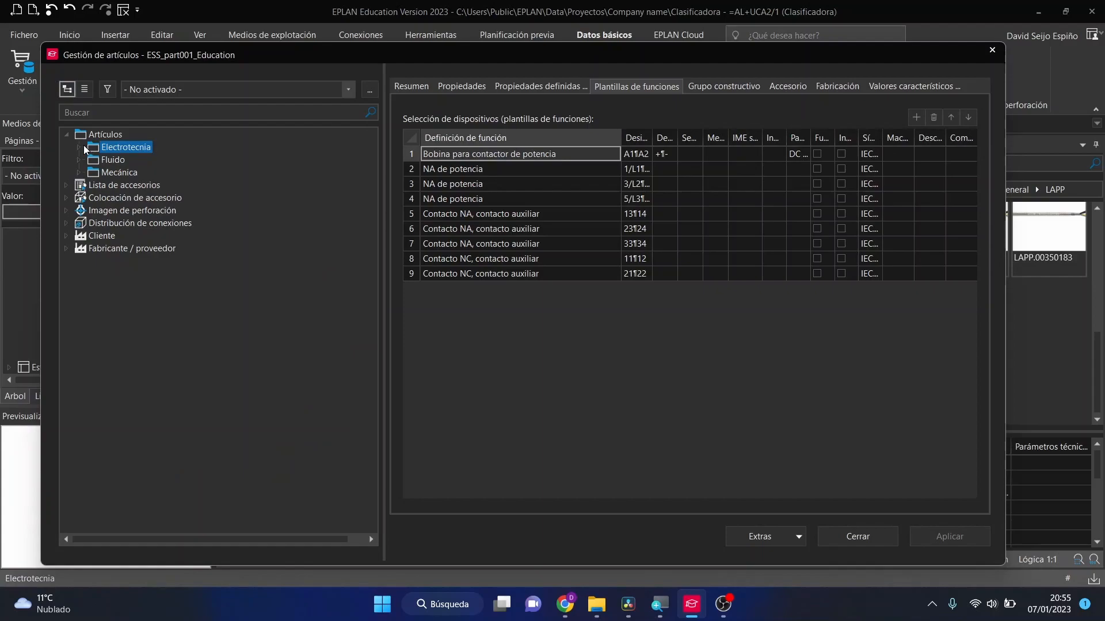
pyautogui.click(75, 147)
pyautogui.scroll(3, 136, 181)
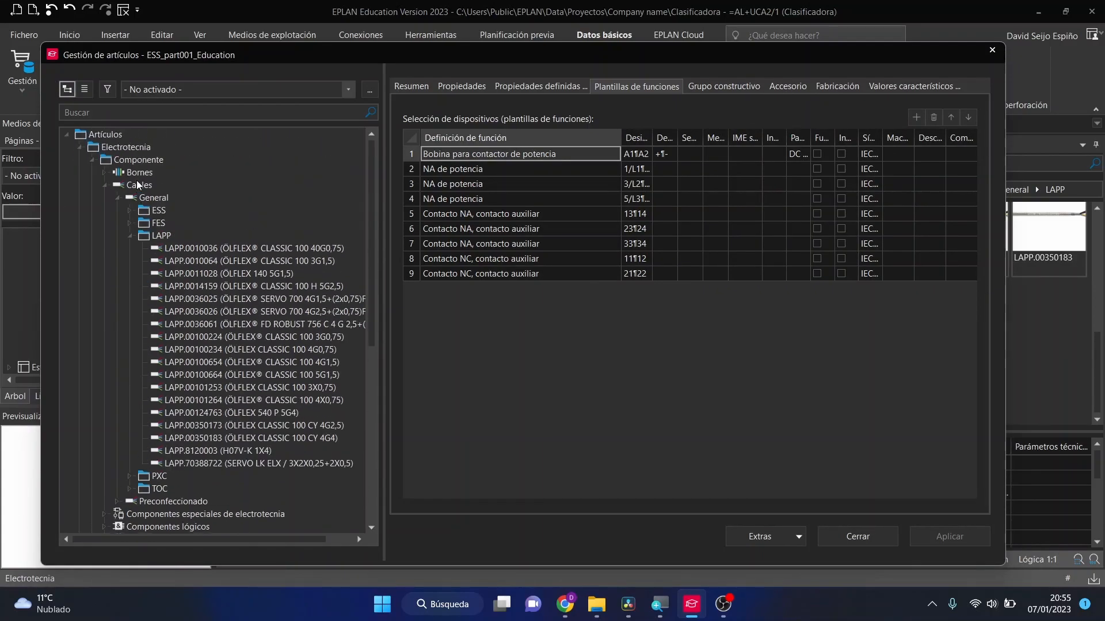
pyautogui.click(91, 160)
pyautogui.click(91, 160)
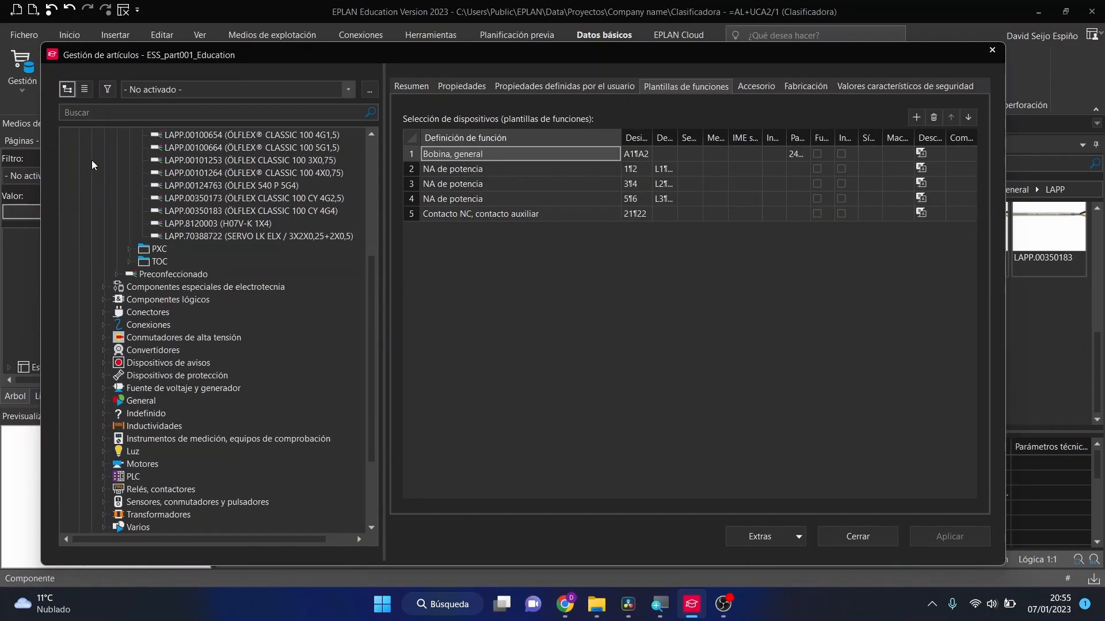
pyautogui.scroll(3, 99, 222)
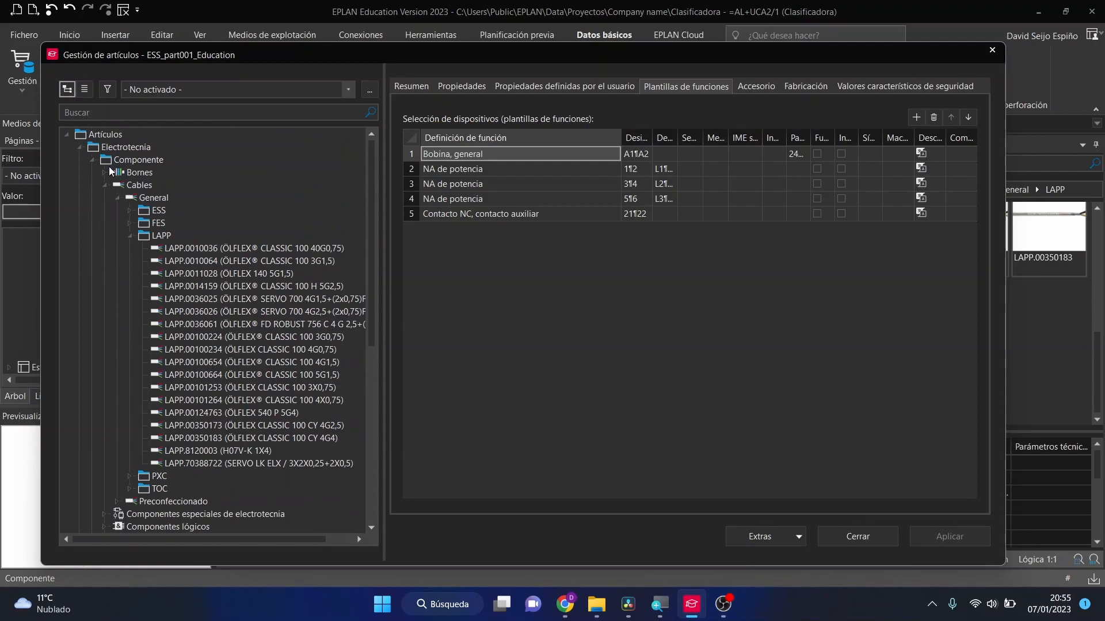
# Locate the LAPP parts among the general cables and select LAPP.8120003 (H07V-K 1X4)
pyautogui.click(104, 185)
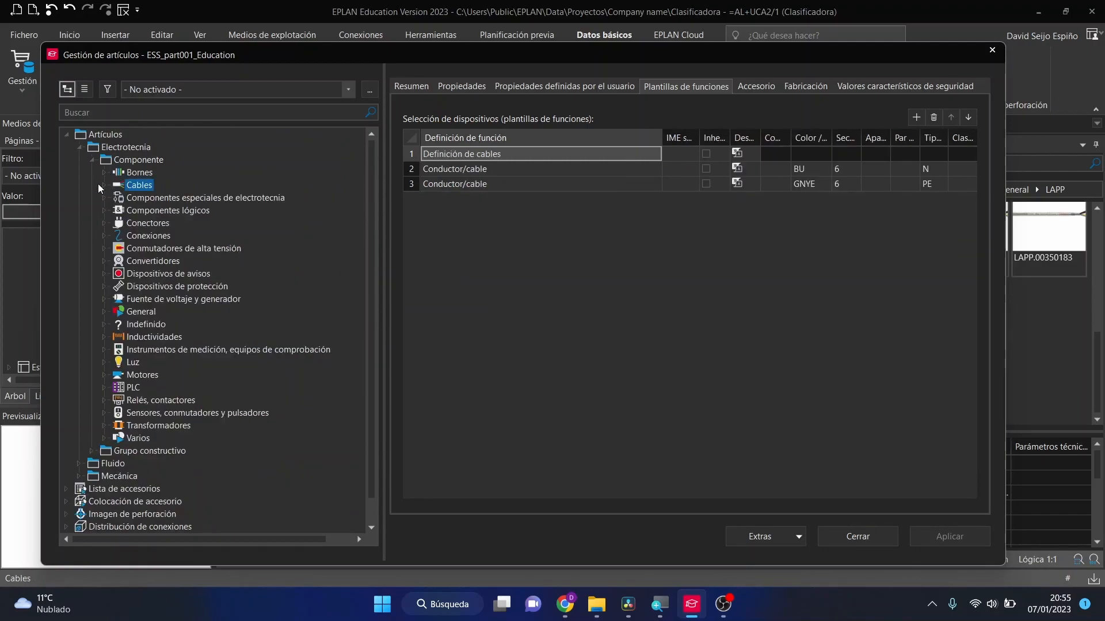
pyautogui.click(102, 187)
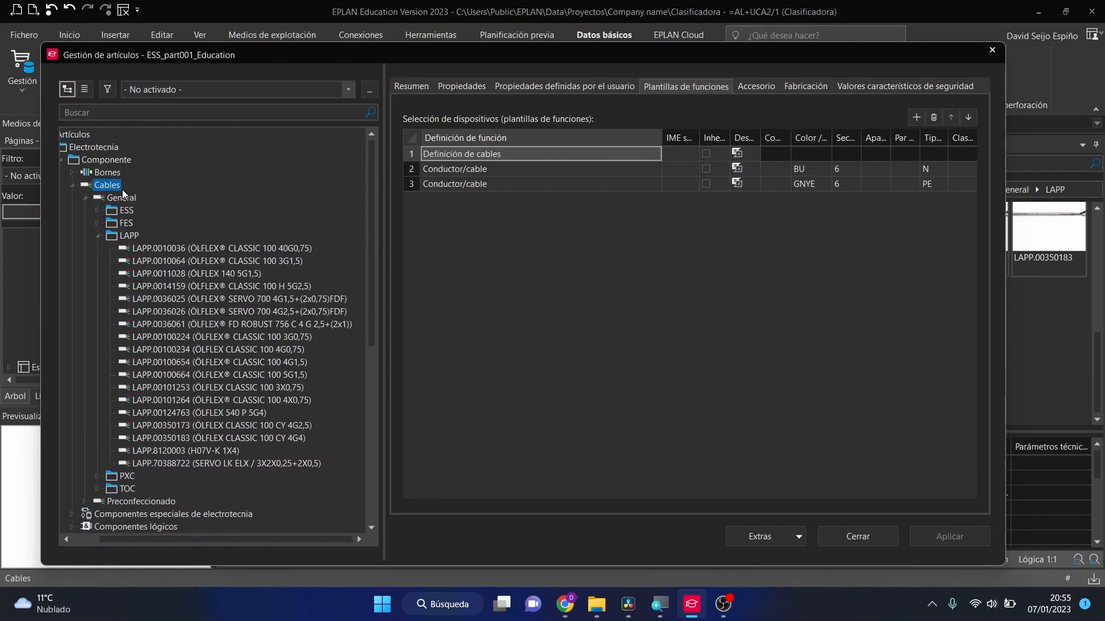
pyautogui.click(100, 233)
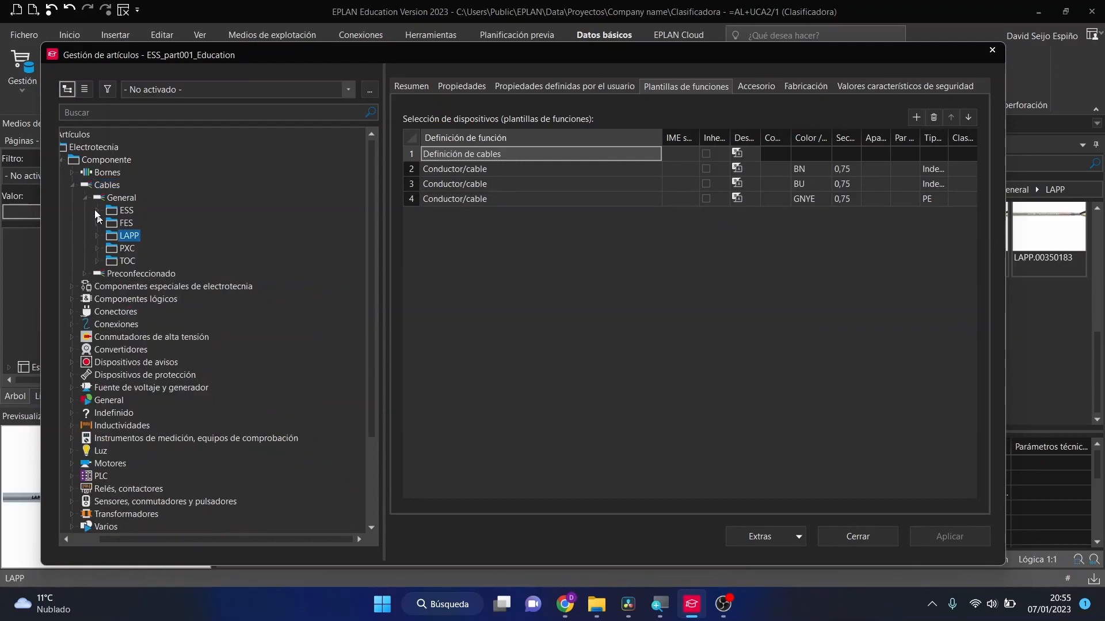
pyautogui.doubleClick(131, 237)
pyautogui.scroll(-3, 209, 305)
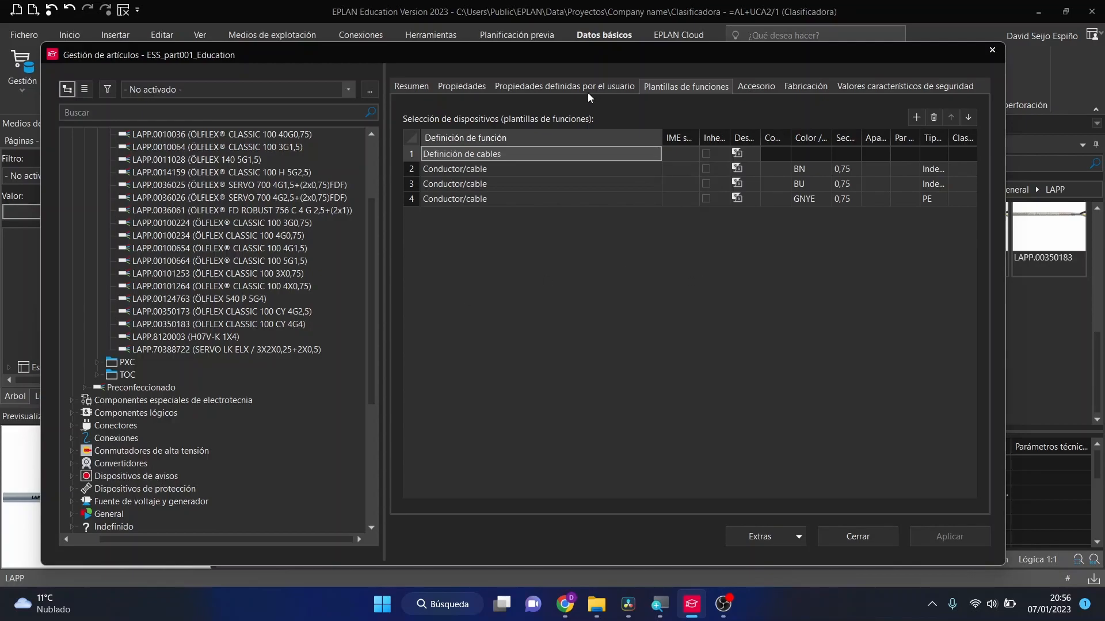
pyautogui.click(190, 338)
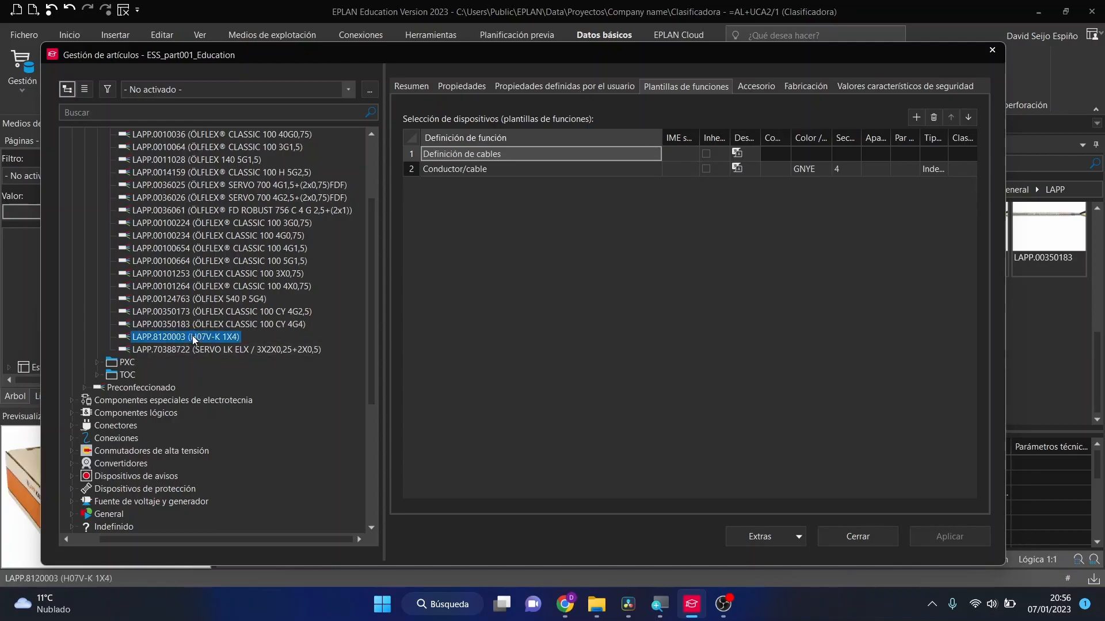
# Review the LAPP.8120003 part's summary, properties, user-defined properties and function templates
pyautogui.click(410, 85)
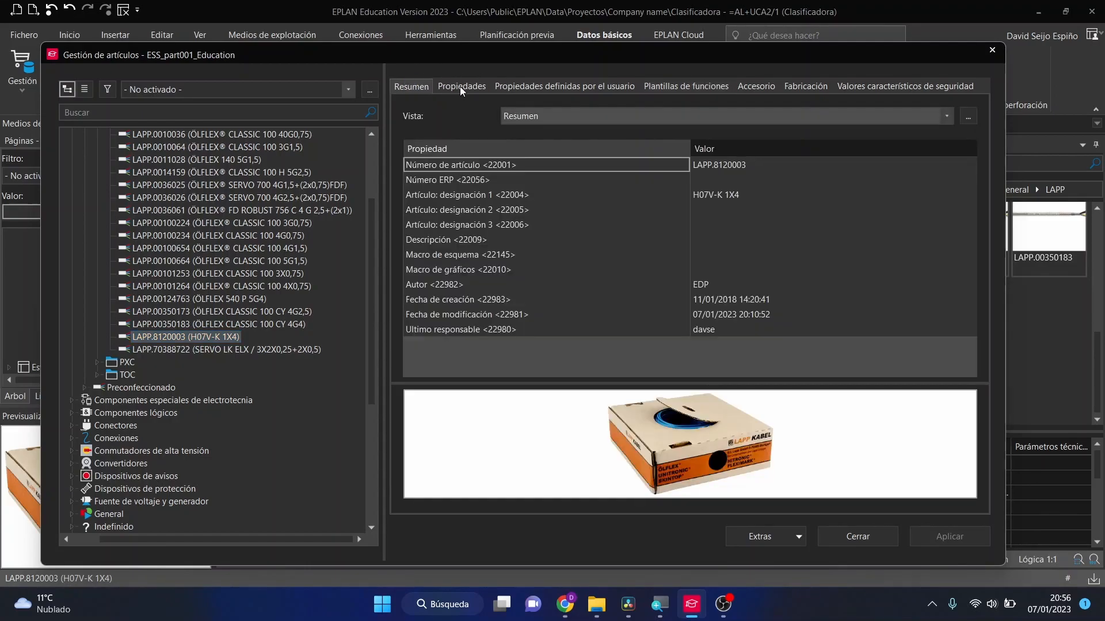
pyautogui.click(464, 86)
pyautogui.click(426, 88)
pyautogui.click(497, 85)
pyautogui.click(460, 86)
pyautogui.click(426, 87)
pyautogui.click(465, 87)
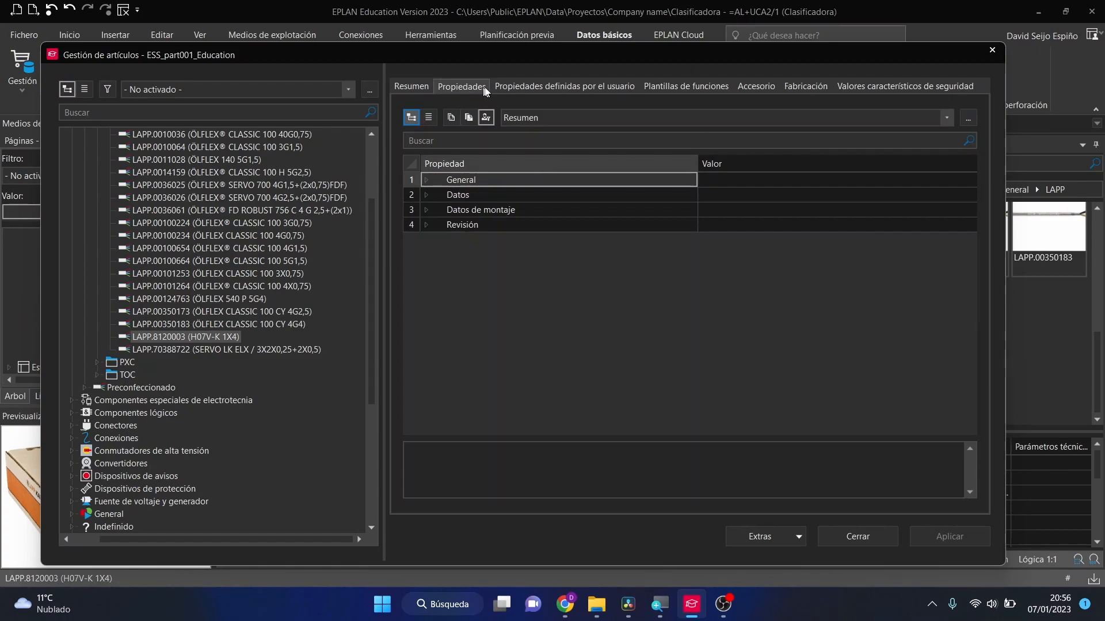
pyautogui.click(524, 86)
pyautogui.click(662, 89)
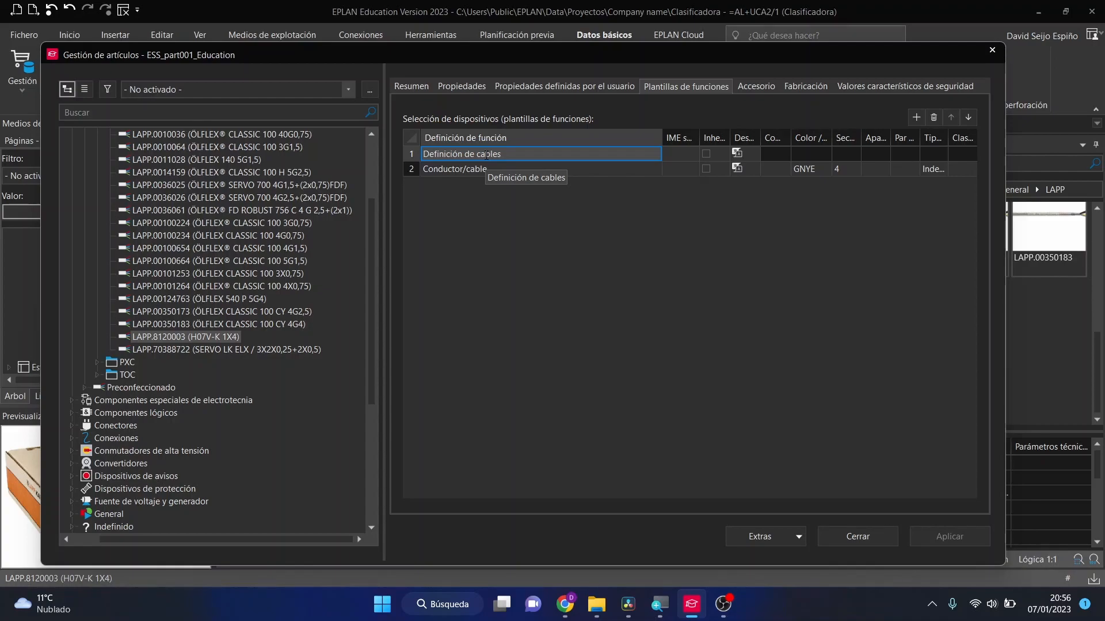
# Inspect the Conductor/cable function template's colour and cross-section, and set its potential type to PE
pyautogui.click(513, 170)
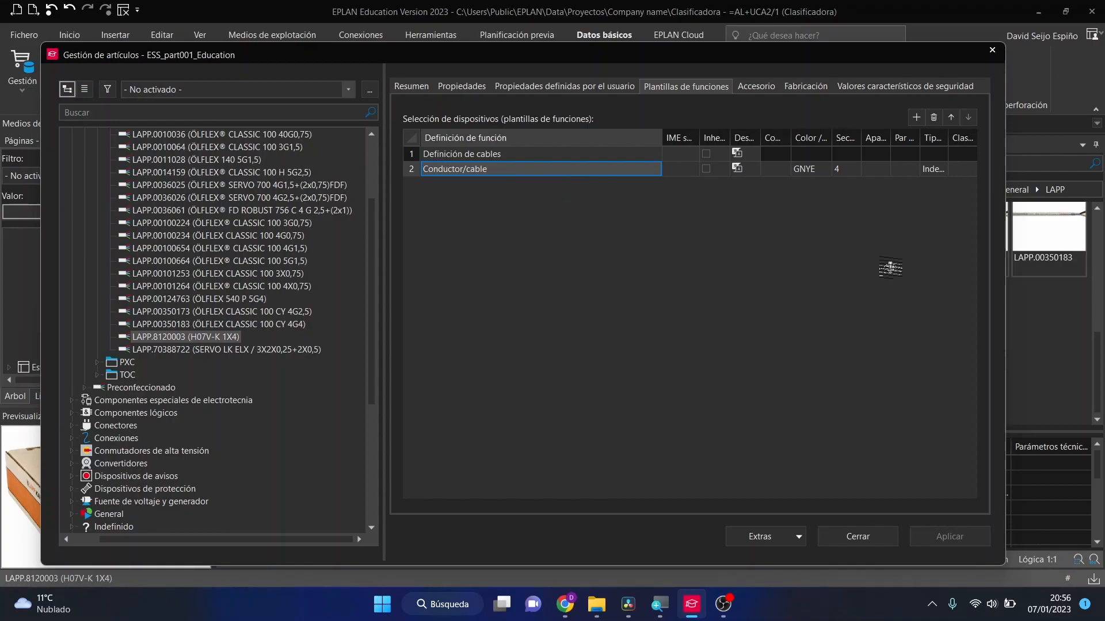
pyautogui.click(820, 168)
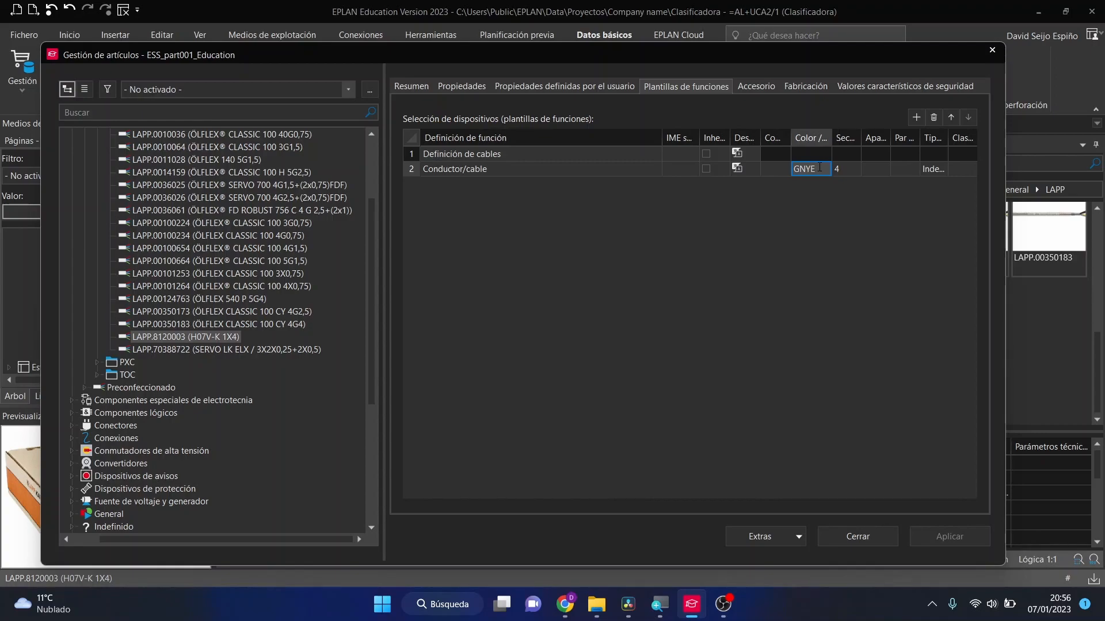
pyautogui.click(846, 166)
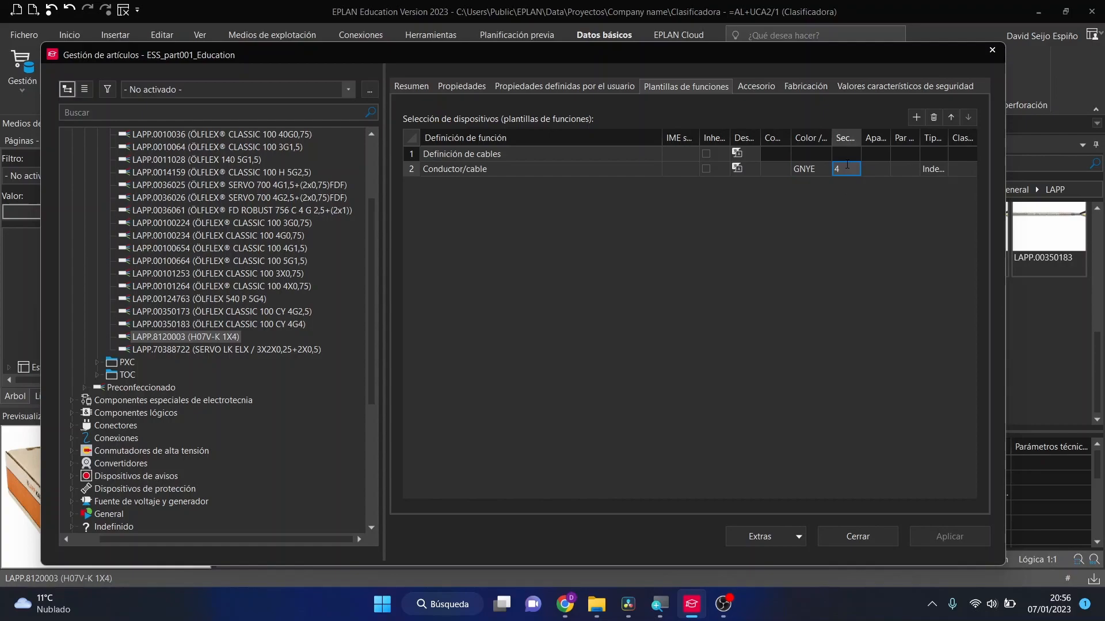
pyautogui.click(940, 170)
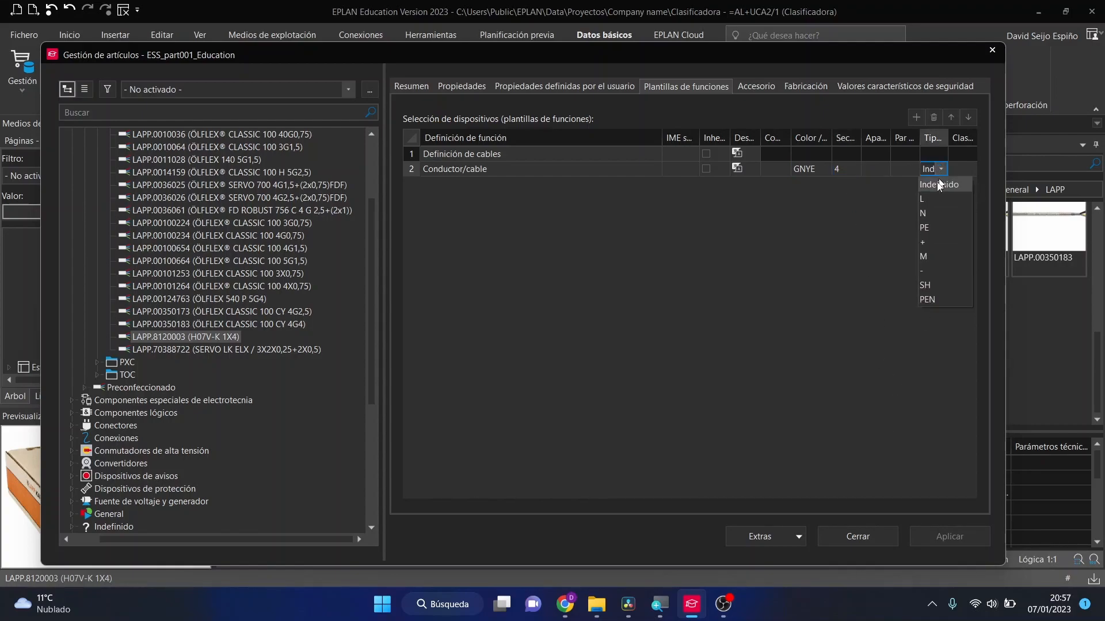
pyautogui.click(925, 227)
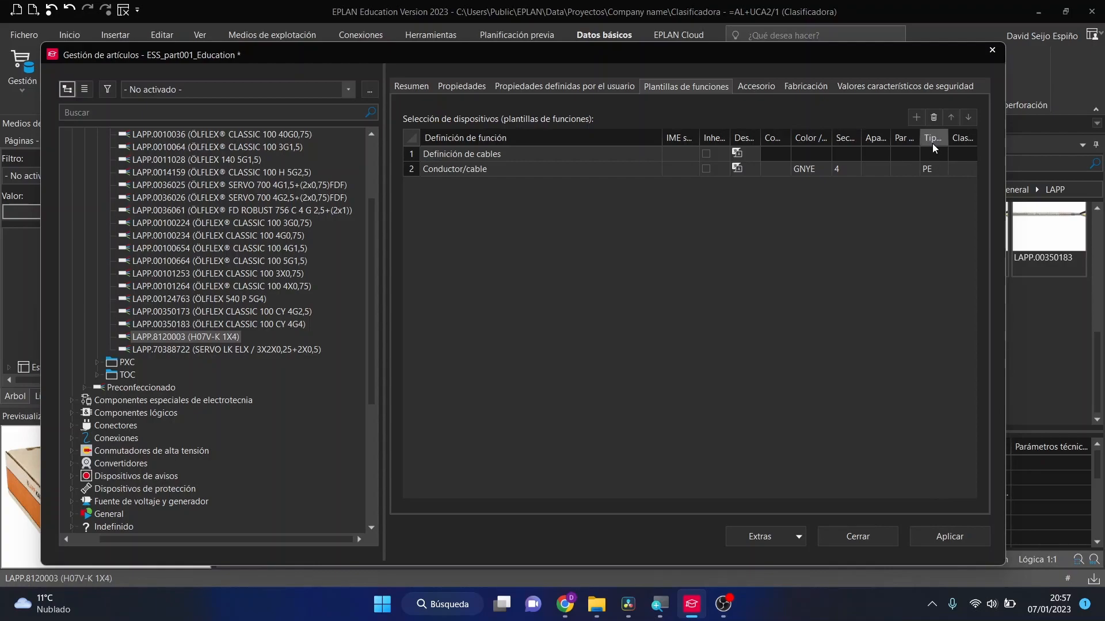
# Widen the Tipo de potencial column in the function templates and set the conductor's potential type to Indefinido
pyautogui.moveTo(923, 140)
pyautogui.mouseDown()
pyautogui.moveTo(863, 140)
pyautogui.moveTo(936, 140)
pyautogui.moveTo(921, 140)
pyautogui.mouseUp()
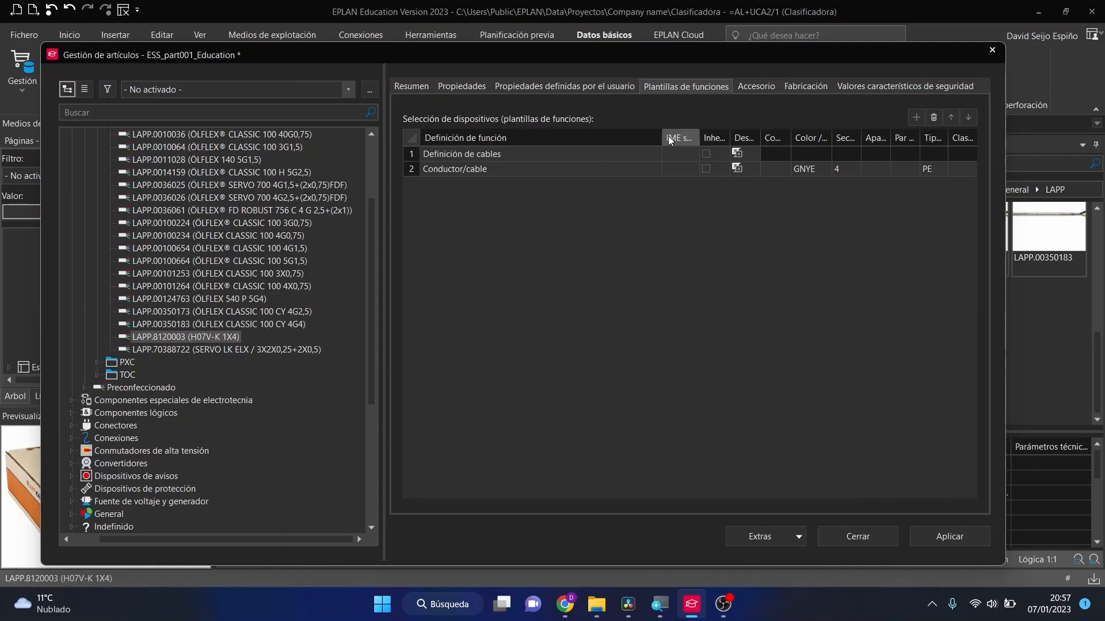
pyautogui.moveTo(662, 140); pyautogui.dragTo(530, 140)
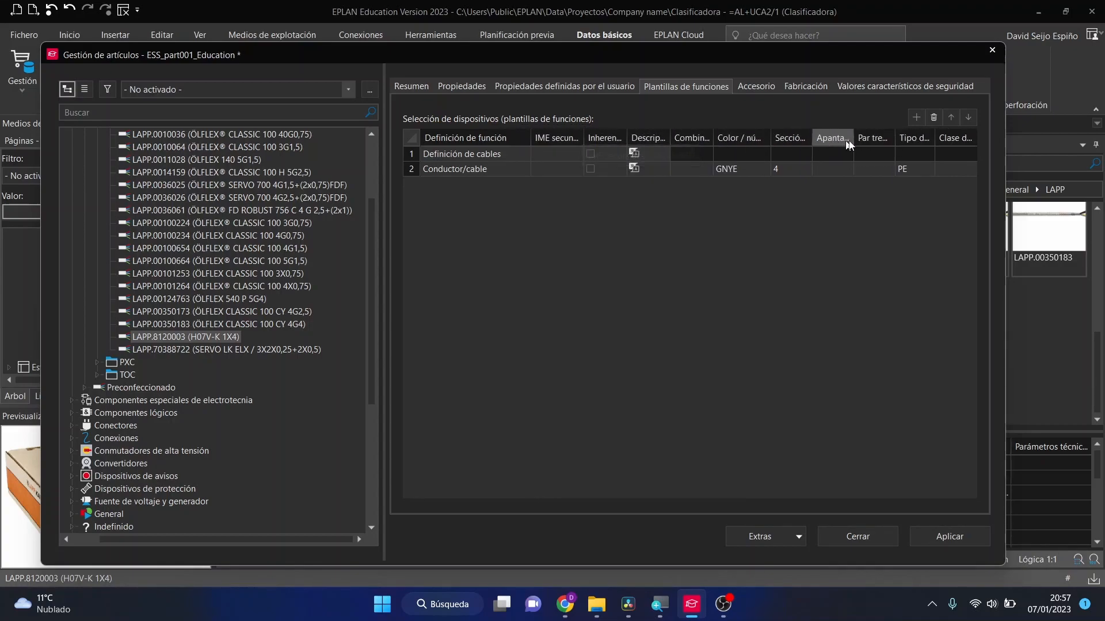
pyautogui.moveTo(935, 140); pyautogui.dragTo(963, 139)
pyautogui.moveTo(894, 140); pyautogui.dragTo(873, 141)
pyautogui.click(892, 169)
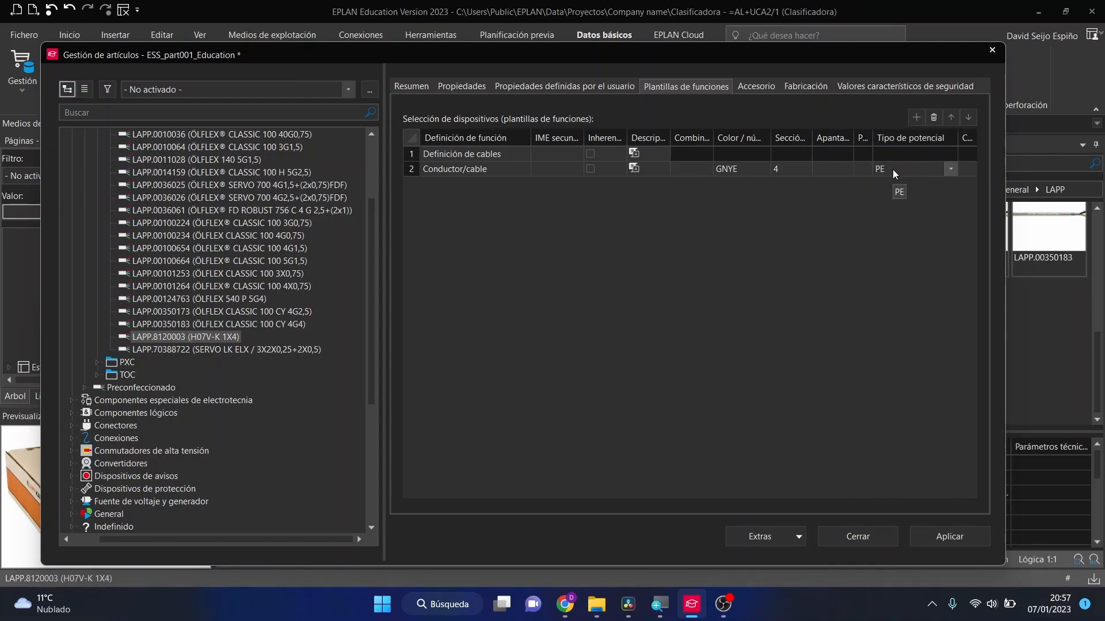
pyautogui.click(952, 171)
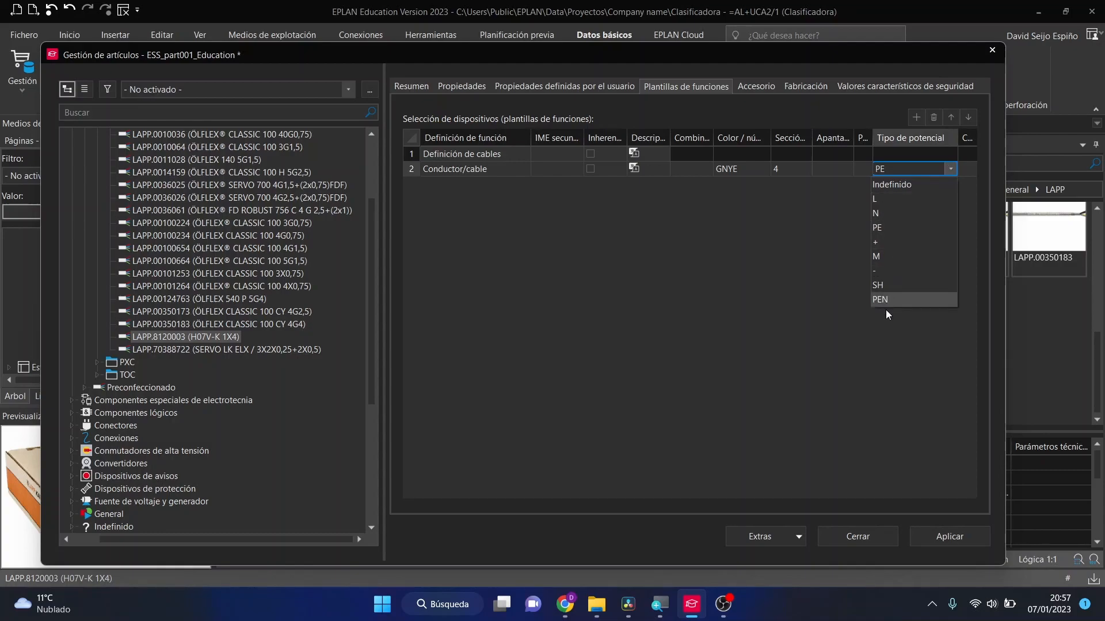
pyautogui.click(916, 184)
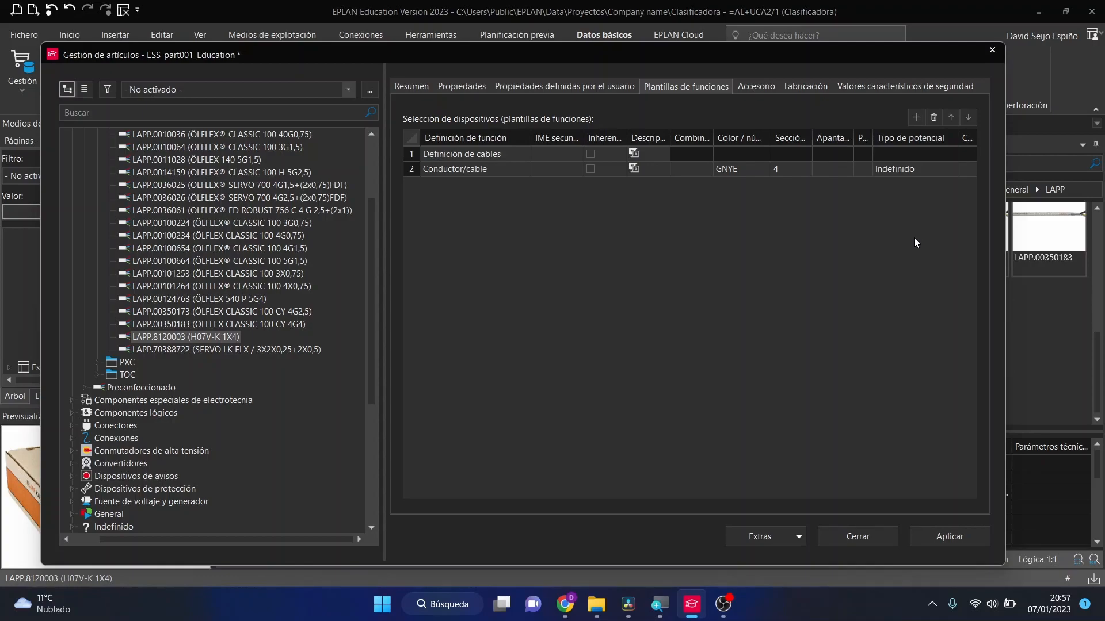
# Examine the colour/number value of the Conductor/cable function template without changing it
pyautogui.click(748, 167)
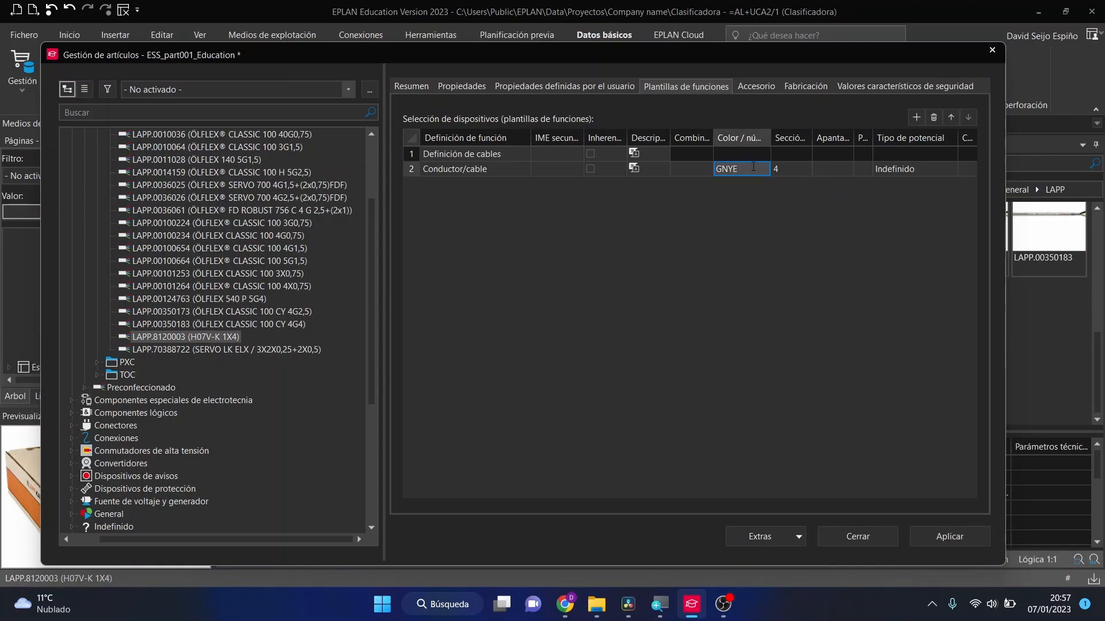
pyautogui.moveTo(744, 169)
pyautogui.mouseDown()
pyautogui.moveTo(710, 168)
pyautogui.moveTo(742, 169)
pyautogui.mouseUp()
pyautogui.click(744, 220)
pyautogui.click(744, 173)
pyautogui.click(765, 212)
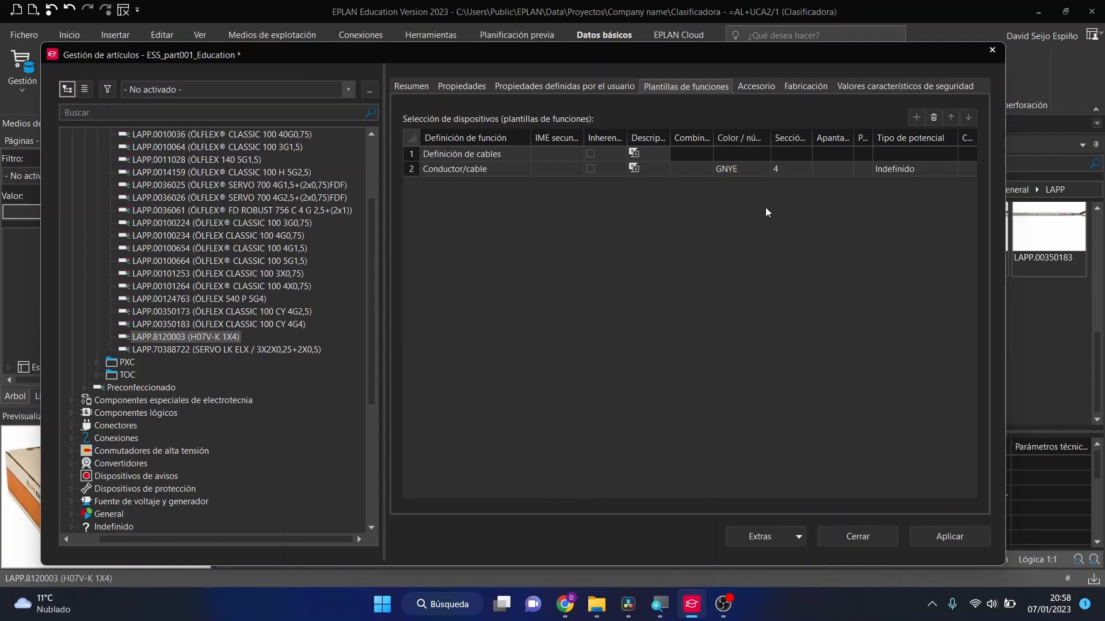
# Clear the colour/number value of the Conductor/cable function template of part LAPP.8120003
pyautogui.doubleClick(745, 170)
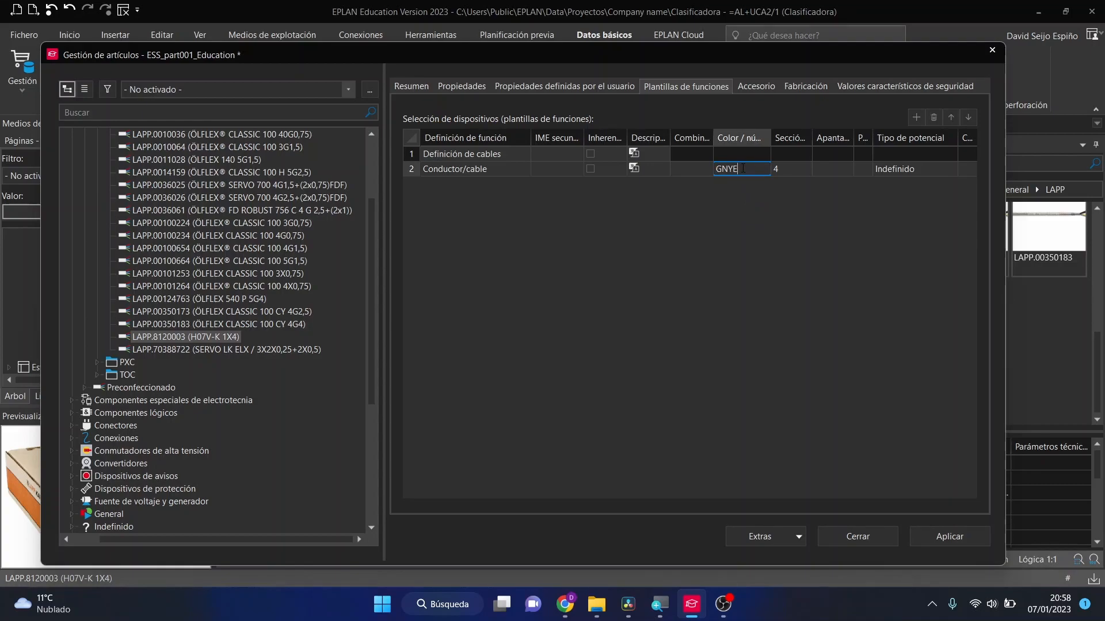
pyautogui.moveTo(699, 168); pyautogui.dragTo(685, 167)
pyautogui.press('Delete')
pyautogui.click(723, 243)
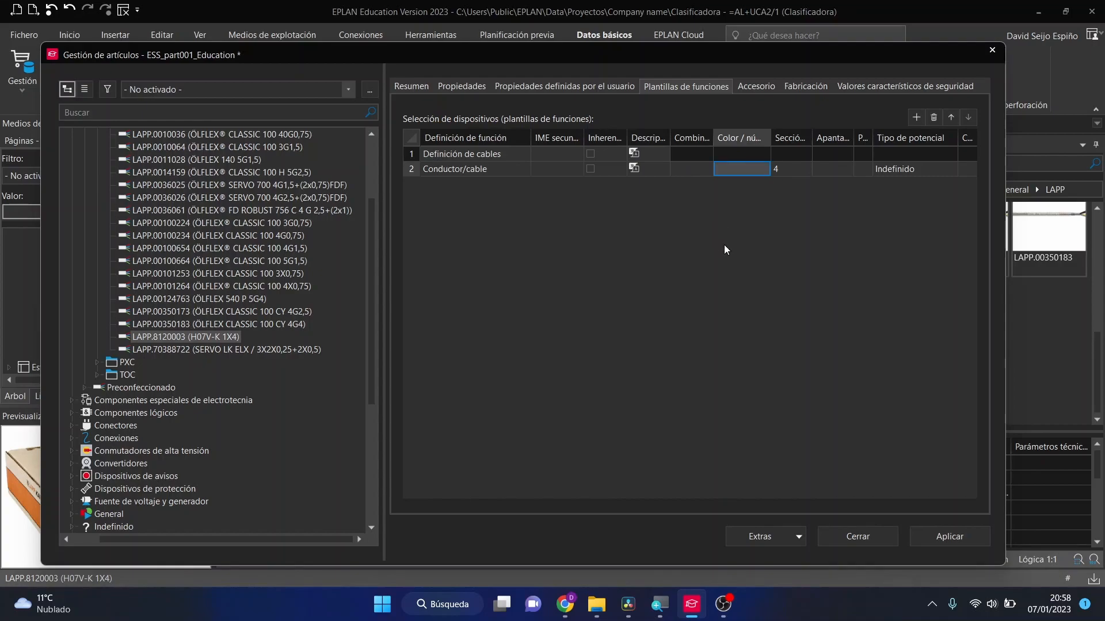
pyautogui.click(689, 273)
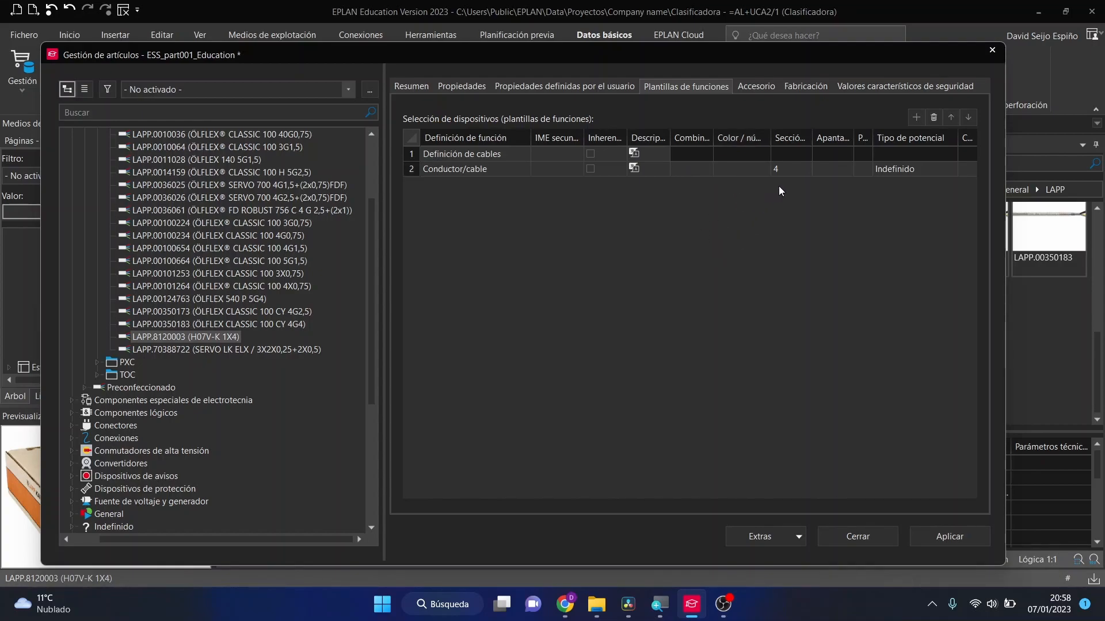
# Clear the Conductor/cable template's cross-section, apply the change and synchronize the parts database to the project
pyautogui.click(798, 169)
pyautogui.click(792, 169)
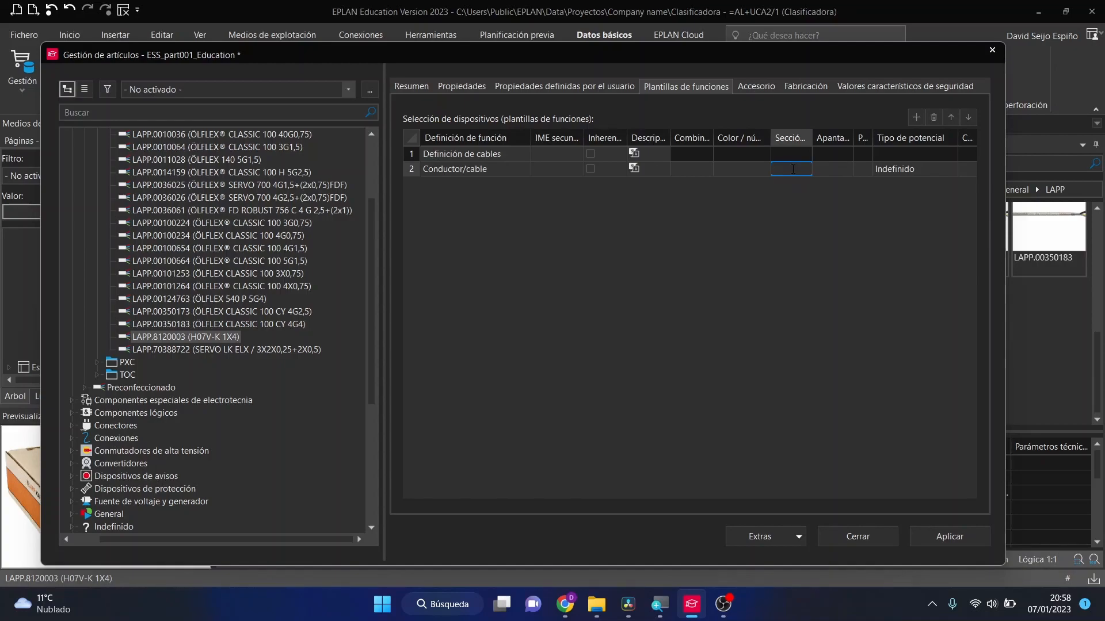
pyautogui.click(809, 235)
pyautogui.click(946, 538)
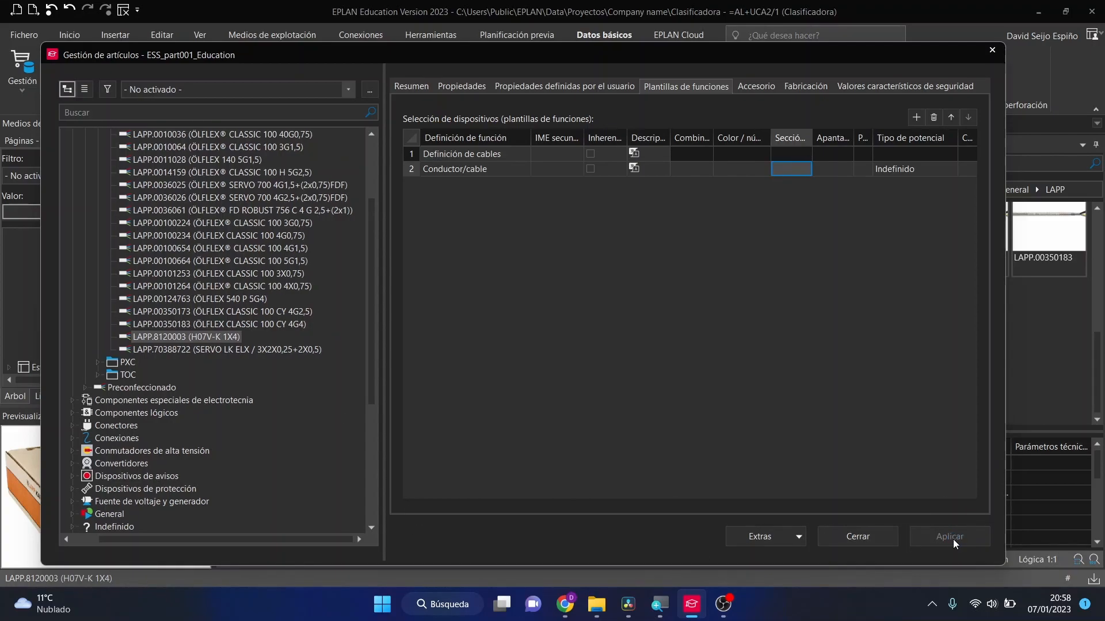
pyautogui.click(857, 536)
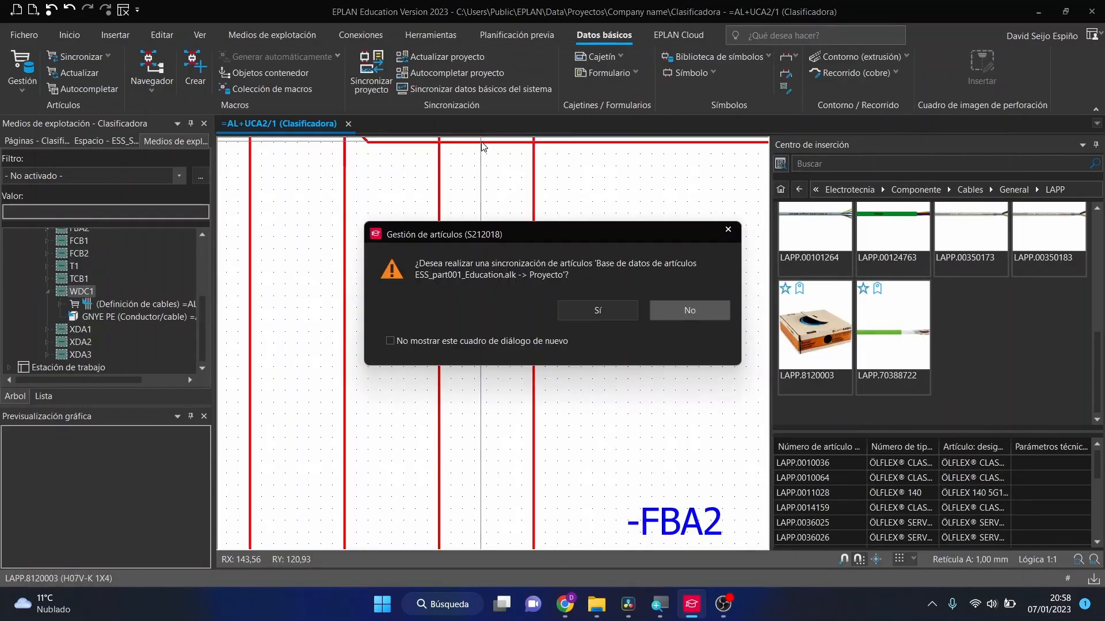
pyautogui.click(610, 314)
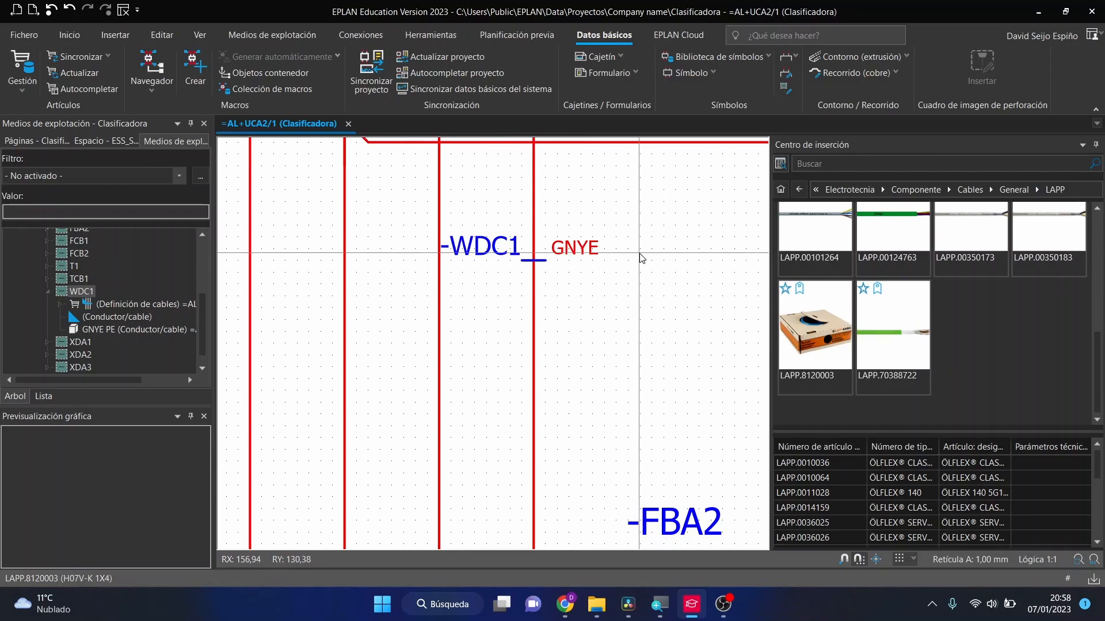
# Insert cable LAPP.8120003 as a cable definition line about 2 mm long across the wire from contact 4, beside -WDC1
pyautogui.scroll(-2, 640, 257)
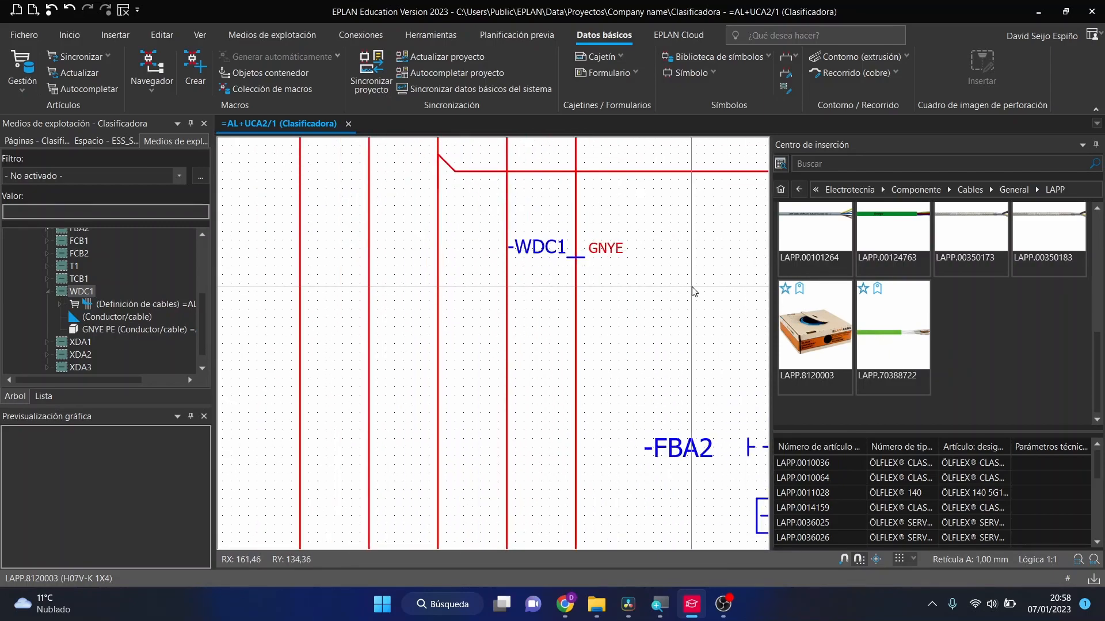
pyautogui.scroll(-2, 678, 286)
pyautogui.scroll(1, 406, 313)
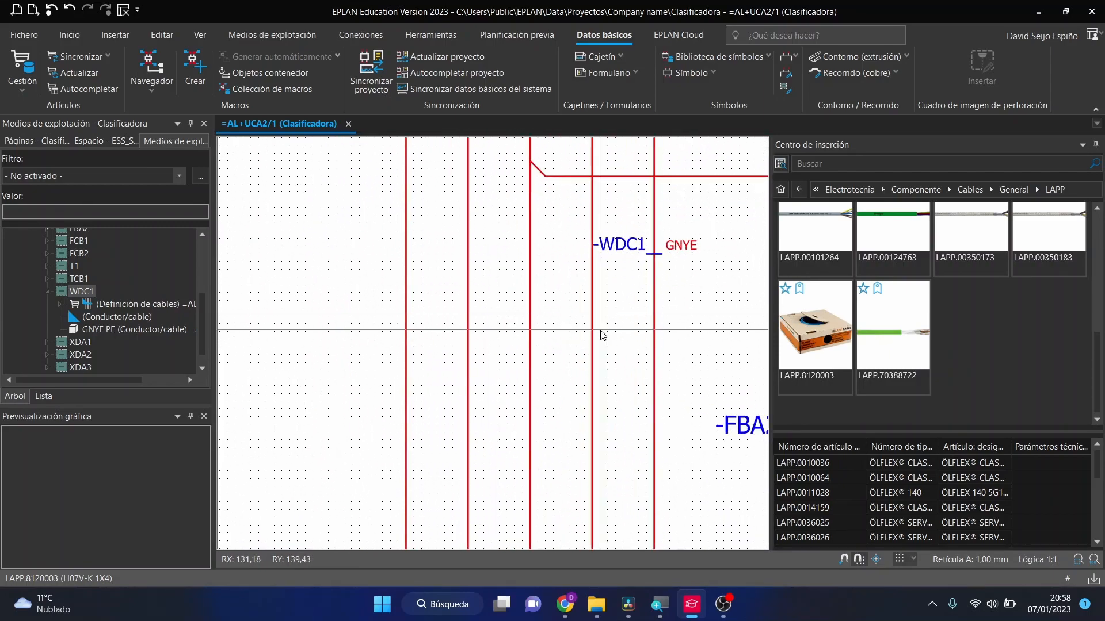
pyautogui.doubleClick(813, 331)
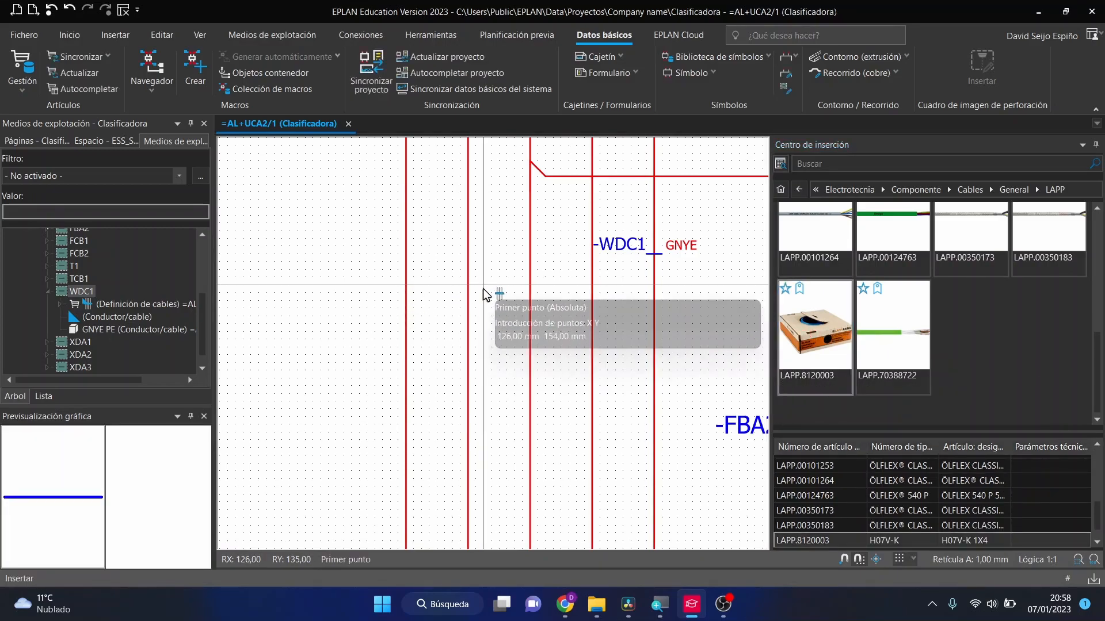
pyautogui.scroll(-3, 485, 293)
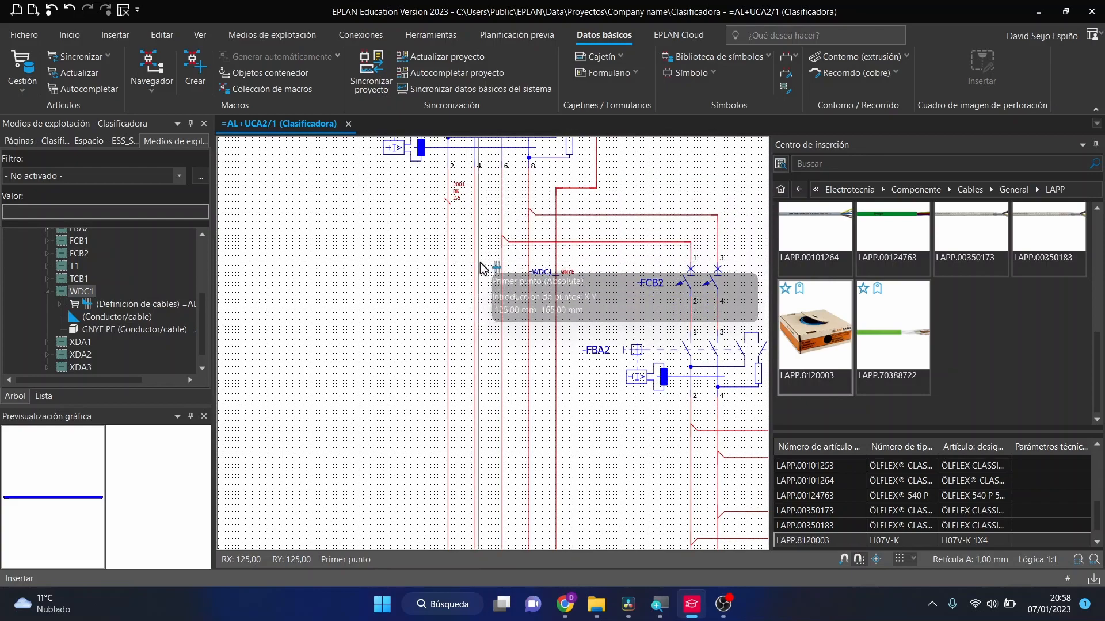
pyautogui.scroll(5, 482, 266)
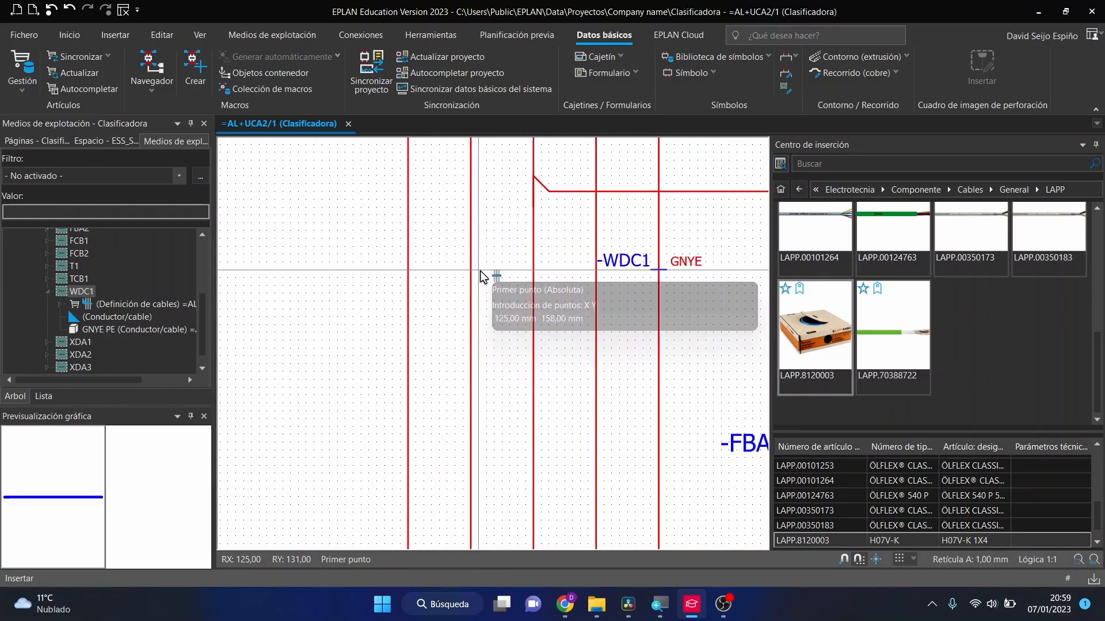
pyautogui.click(481, 271)
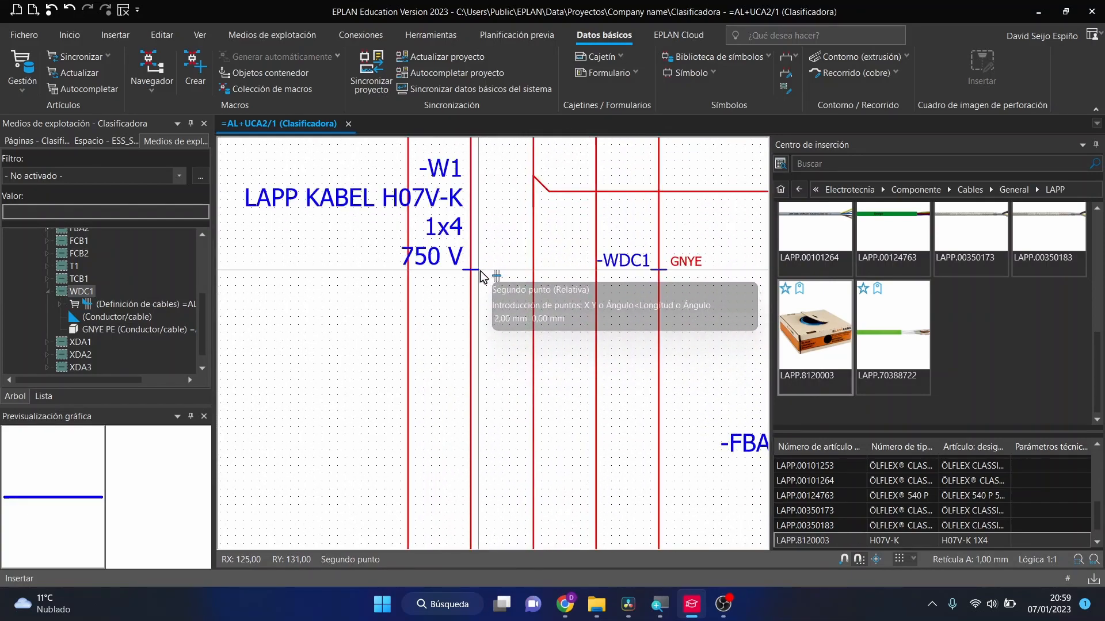
pyautogui.click(481, 271)
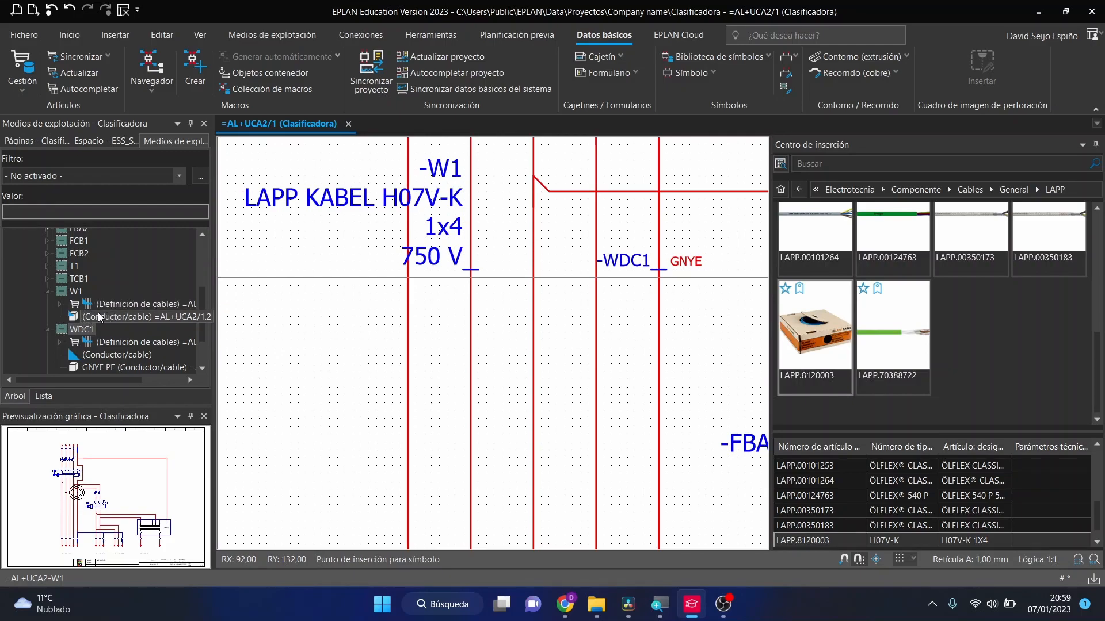
# Magnify the screen to 200% with Lupa to examine the -W1 cable's label texts
pyautogui.moveTo(635, 605)
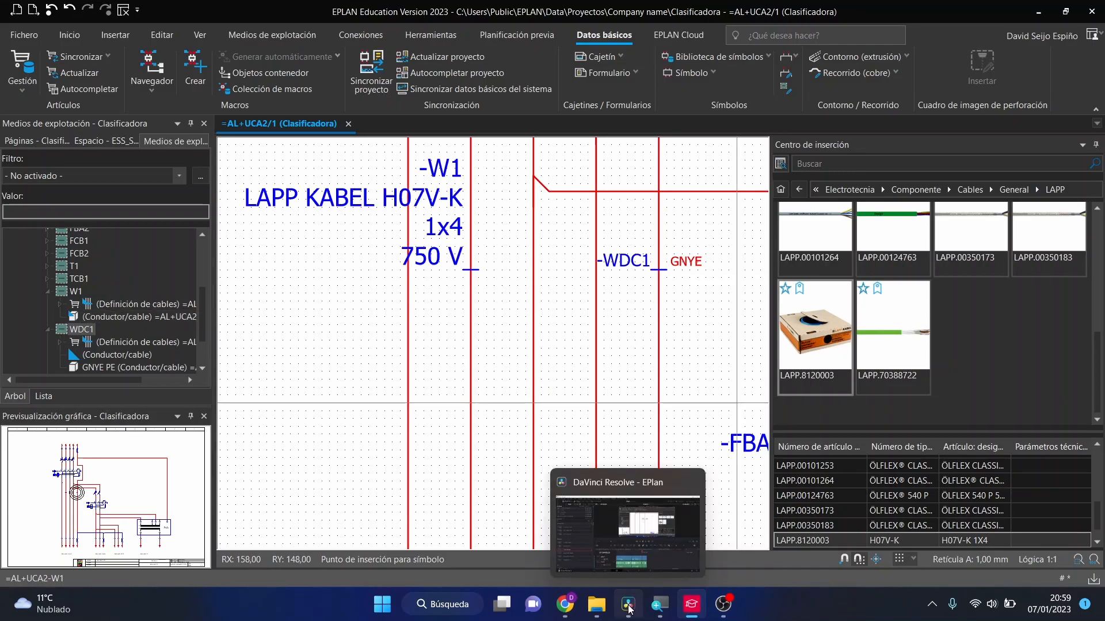
pyautogui.click(654, 607)
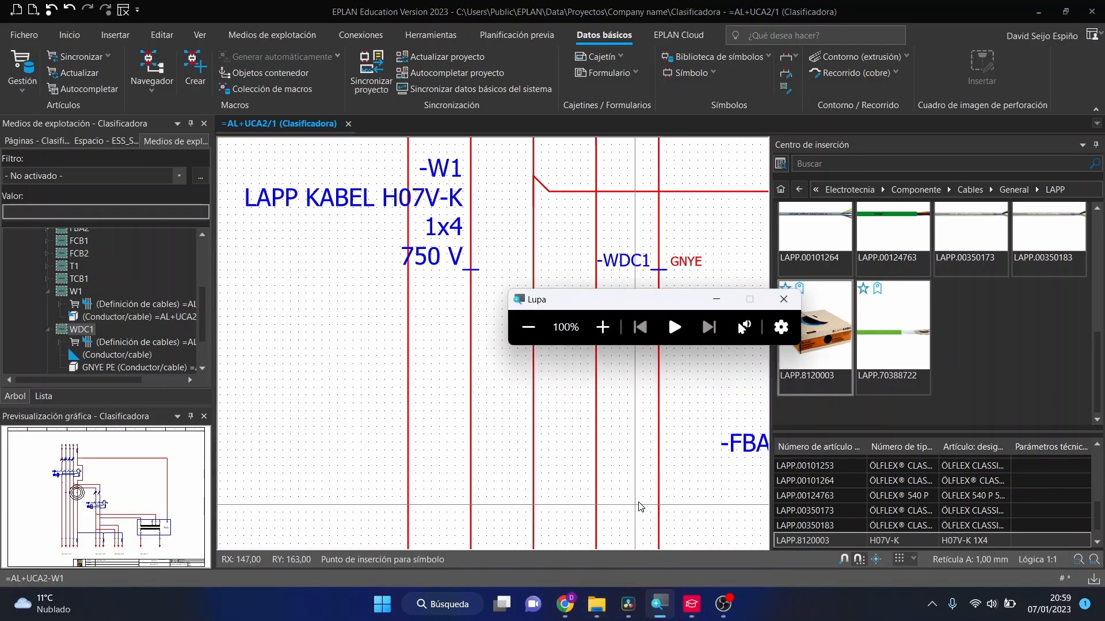
pyautogui.click(604, 325)
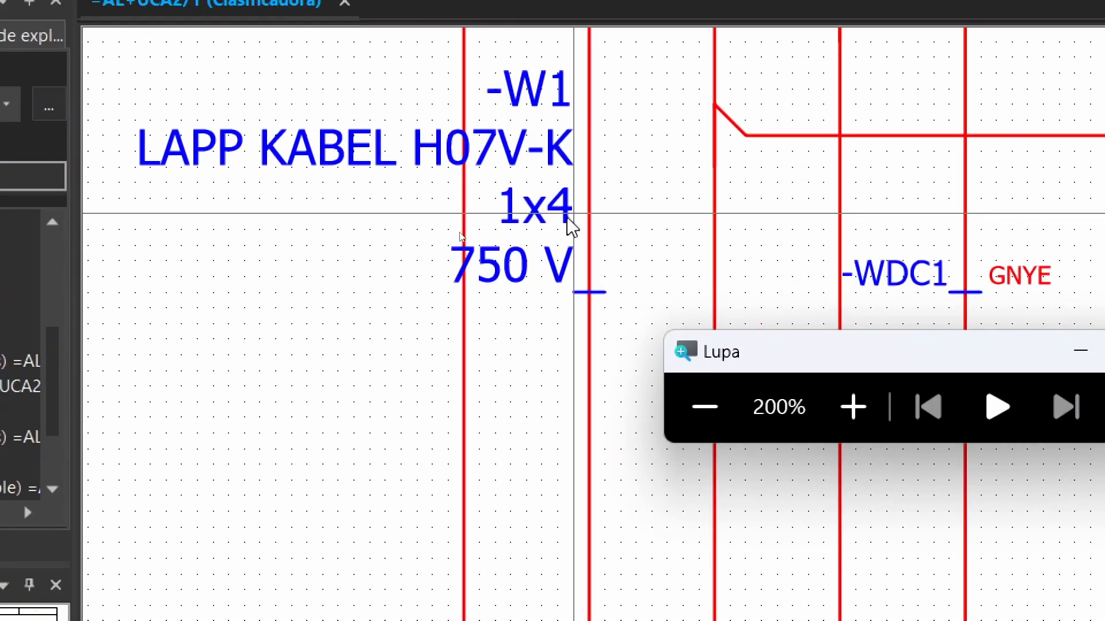
pyautogui.click(709, 410)
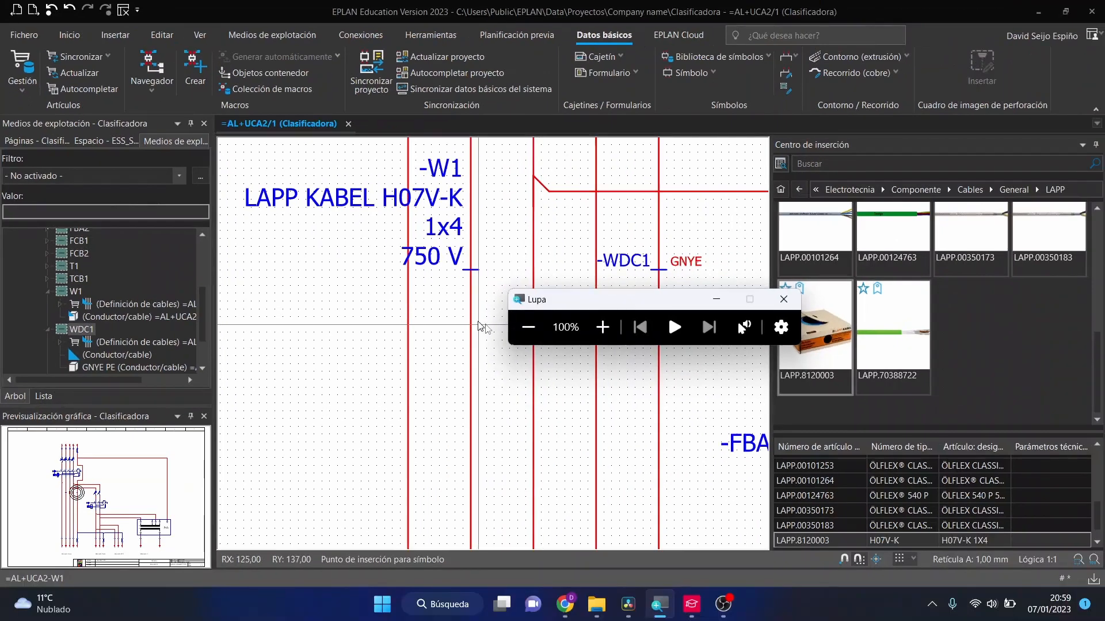
pyautogui.click(716, 299)
# Review the -W1 cable's display properties and set its connection cross-section to 2,5
pyautogui.click(454, 266)
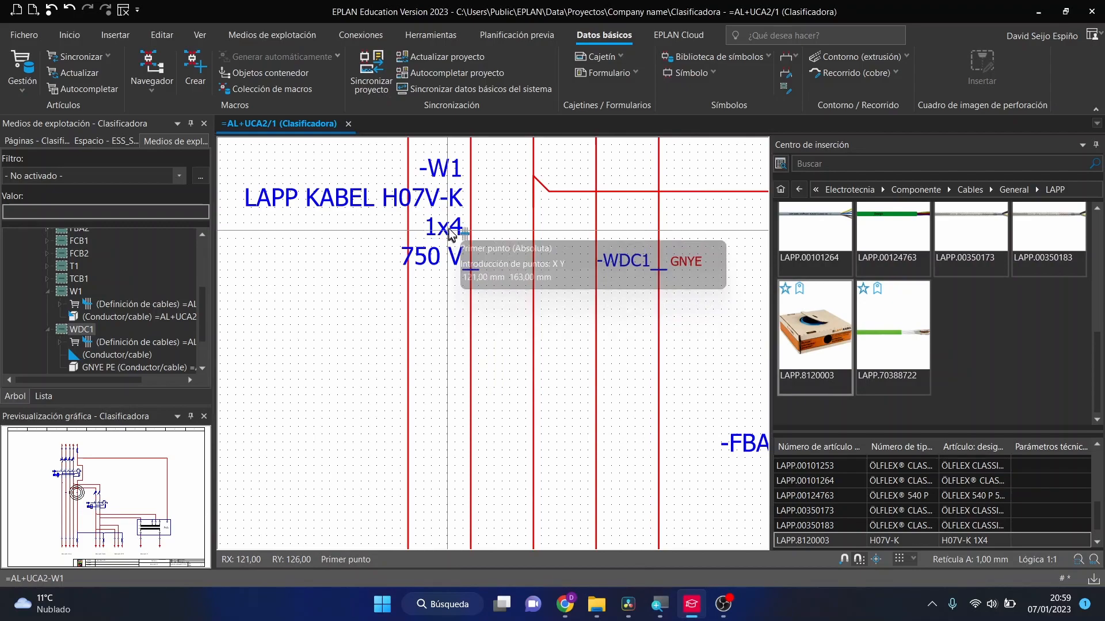
pyautogui.click(455, 279)
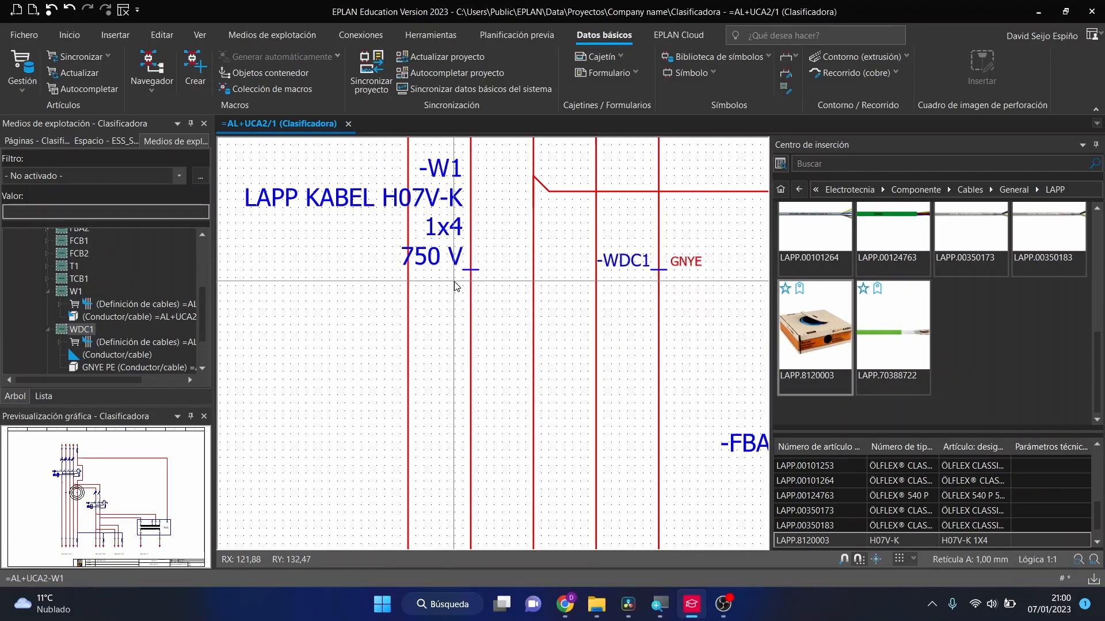
pyautogui.doubleClick(445, 227)
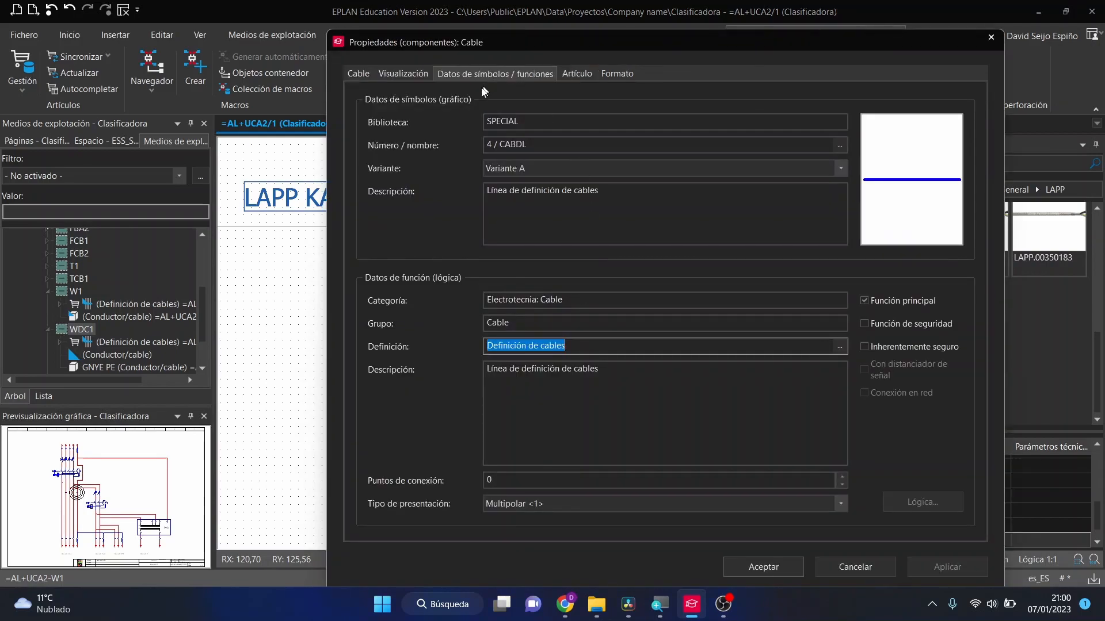
pyautogui.click(394, 74)
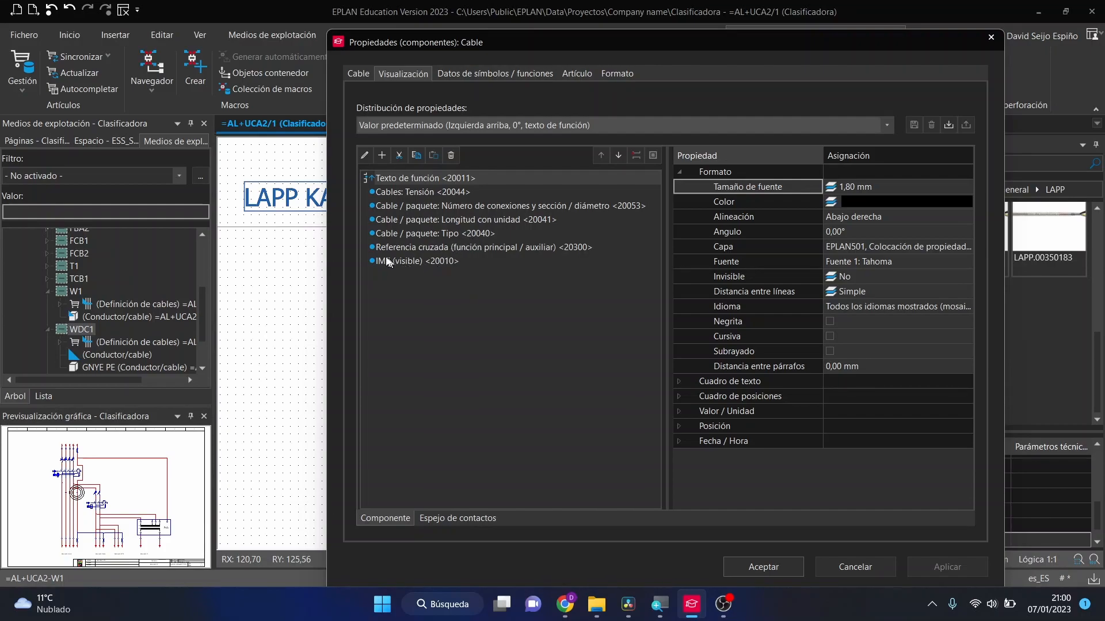
pyautogui.click(366, 73)
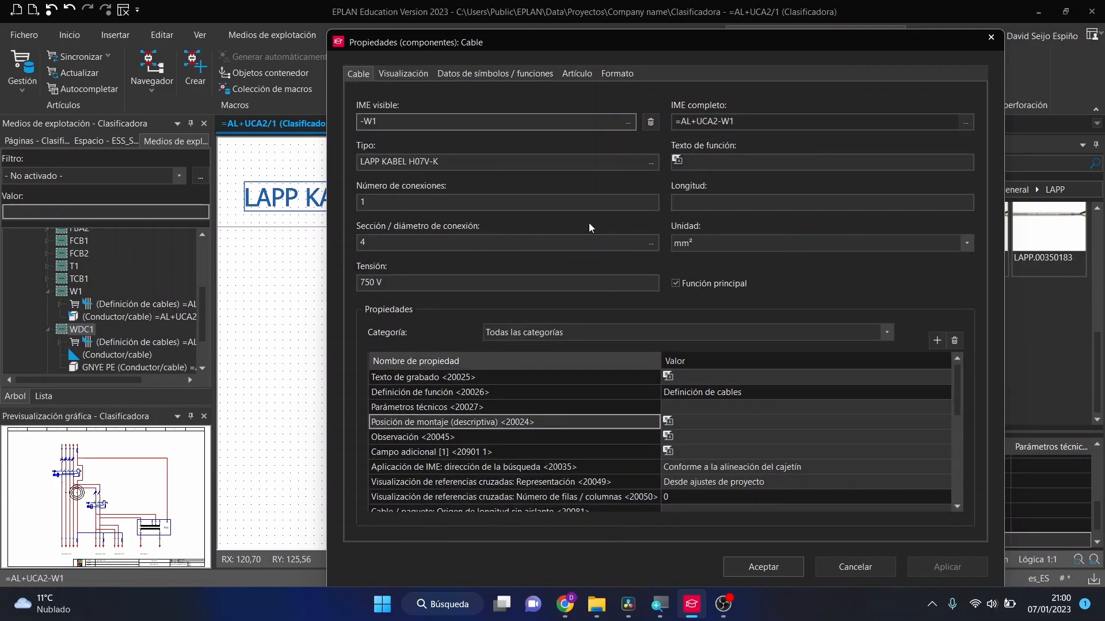
pyautogui.click(651, 244)
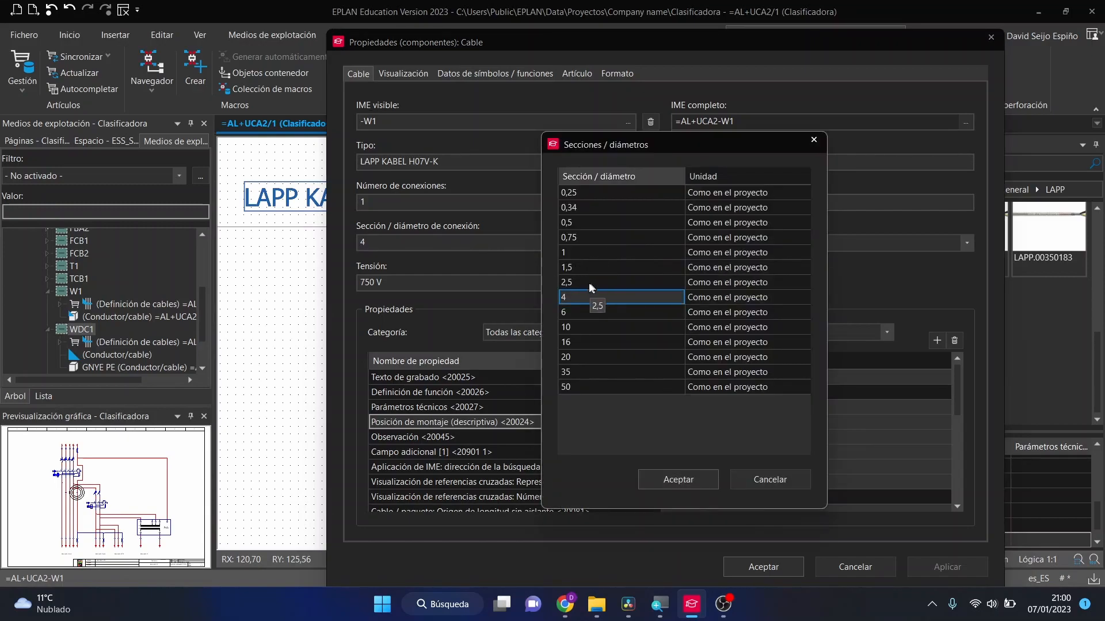
pyautogui.click(588, 283)
pyautogui.click(685, 477)
pyautogui.click(776, 568)
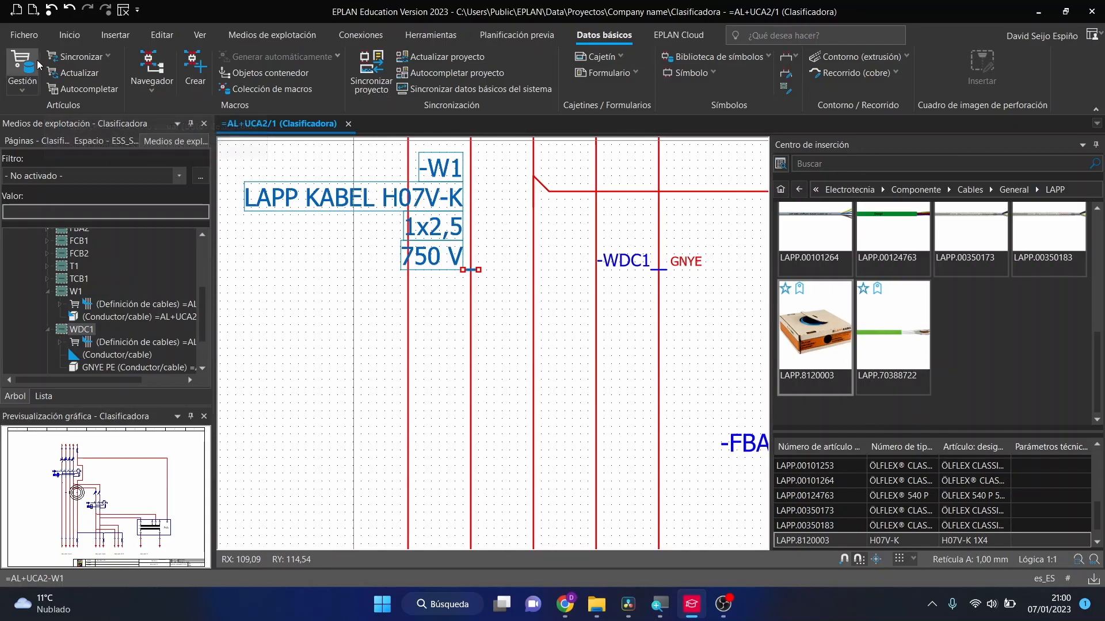
# Check the -W1 cable's properties and delete its cable definition from the schematic
pyautogui.doubleClick(446, 233)
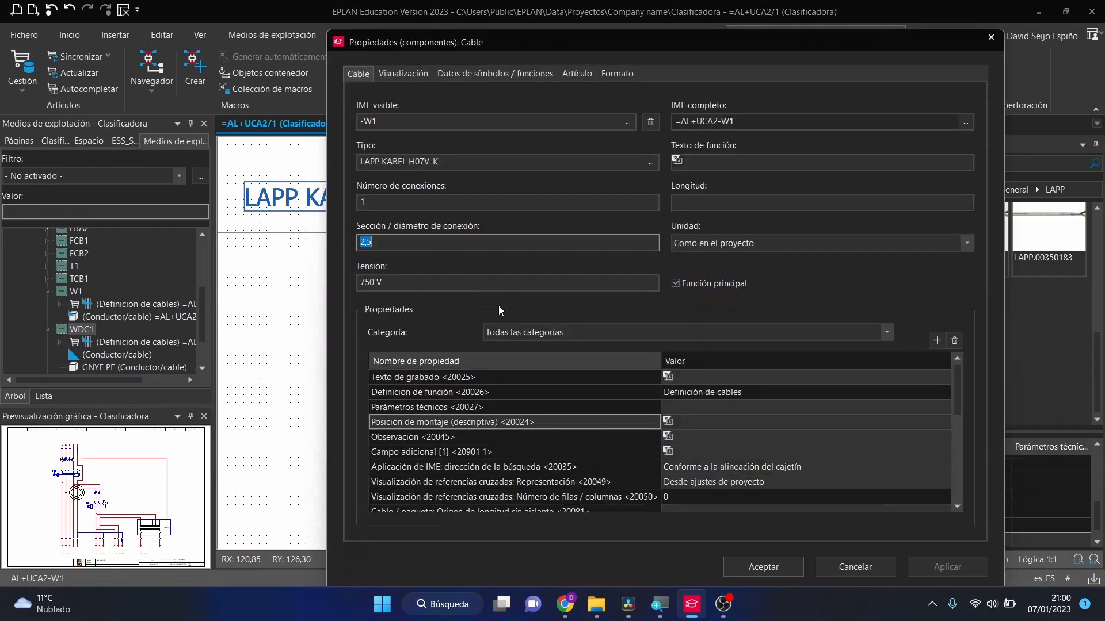
pyautogui.press('Escape')
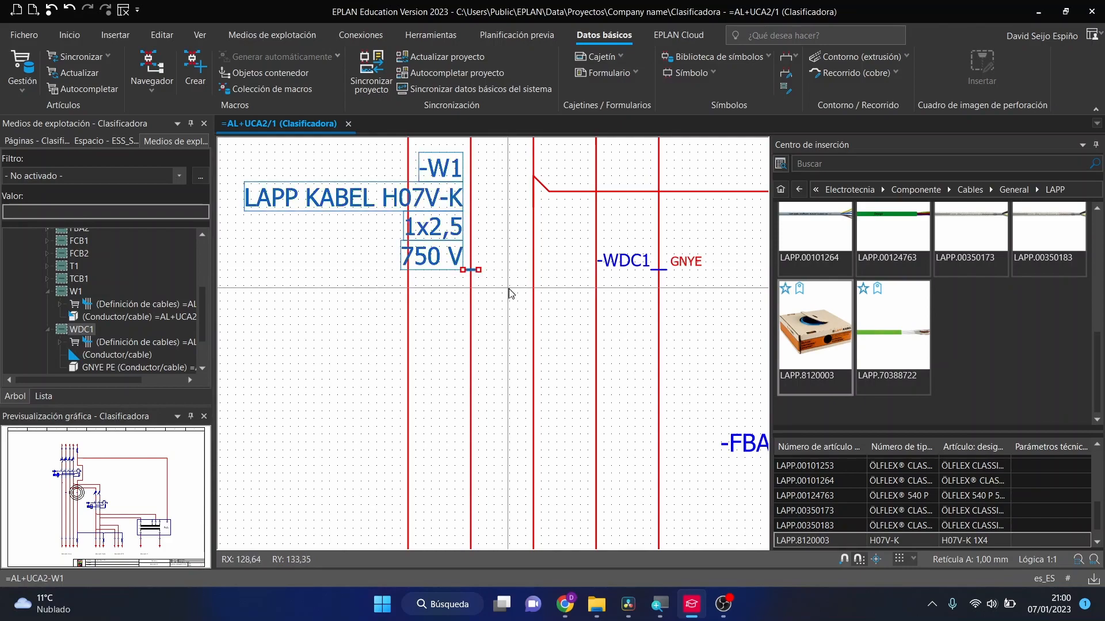
pyautogui.press('Delete')
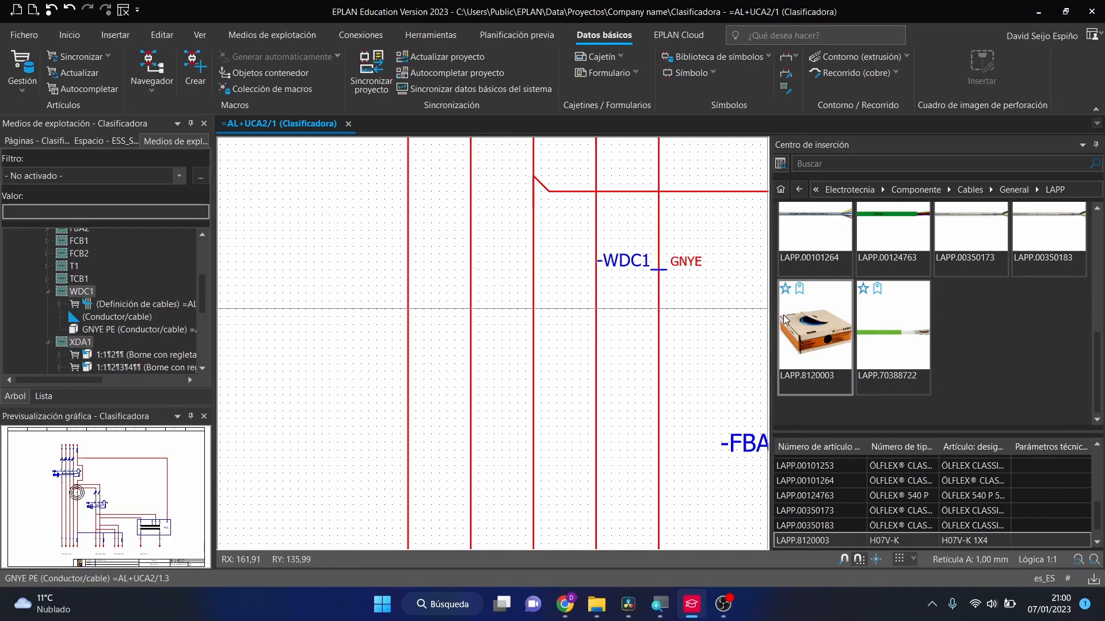
# Set the LAPP.8120003 Conductor/cable template's cross-section to 4, apply it and synchronize the parts database to the project
pyautogui.click(22, 67)
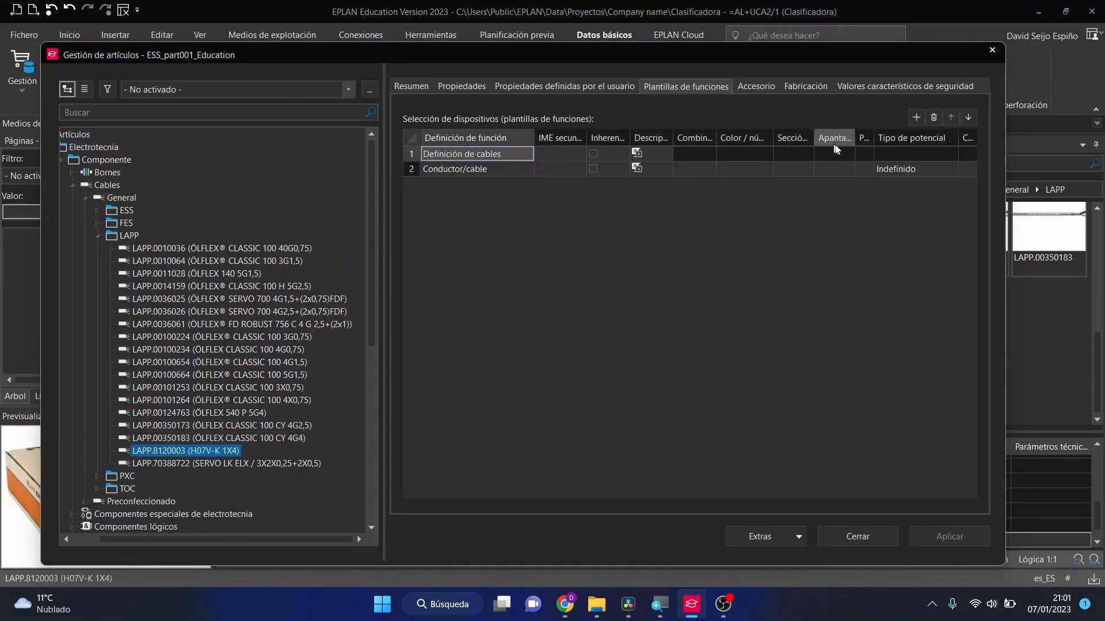
pyautogui.click(785, 167)
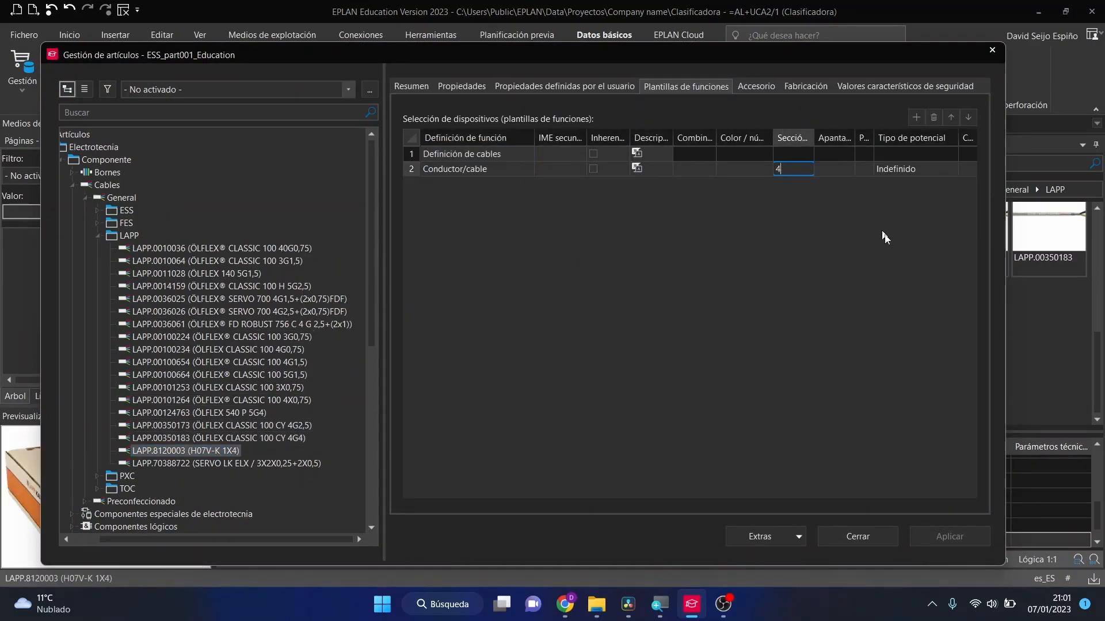
pyautogui.write('4')
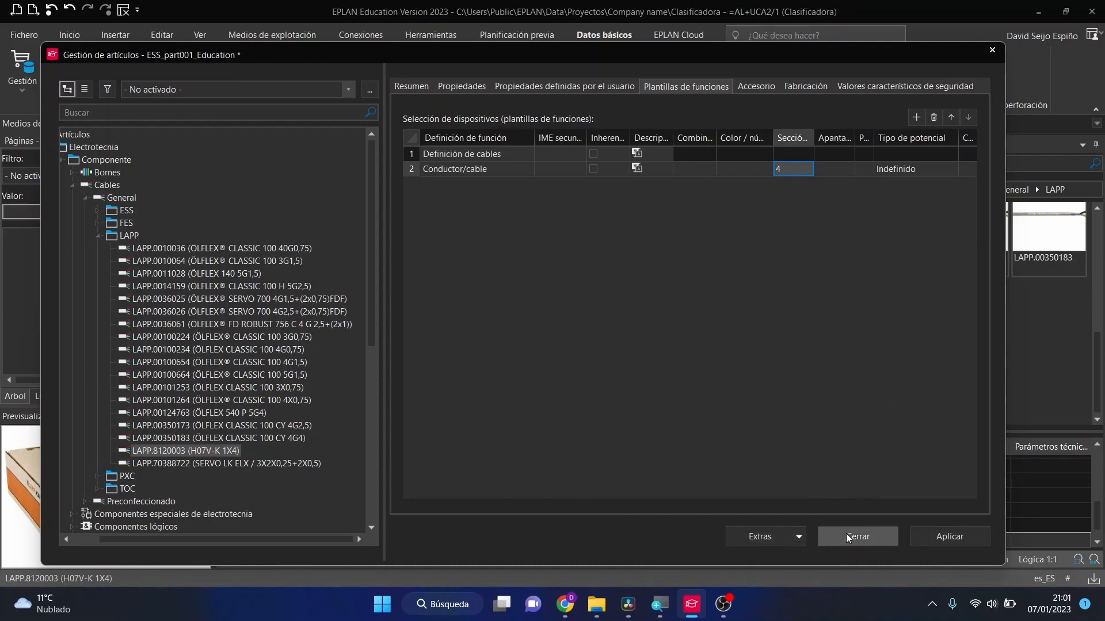
pyautogui.click(927, 541)
pyautogui.click(875, 537)
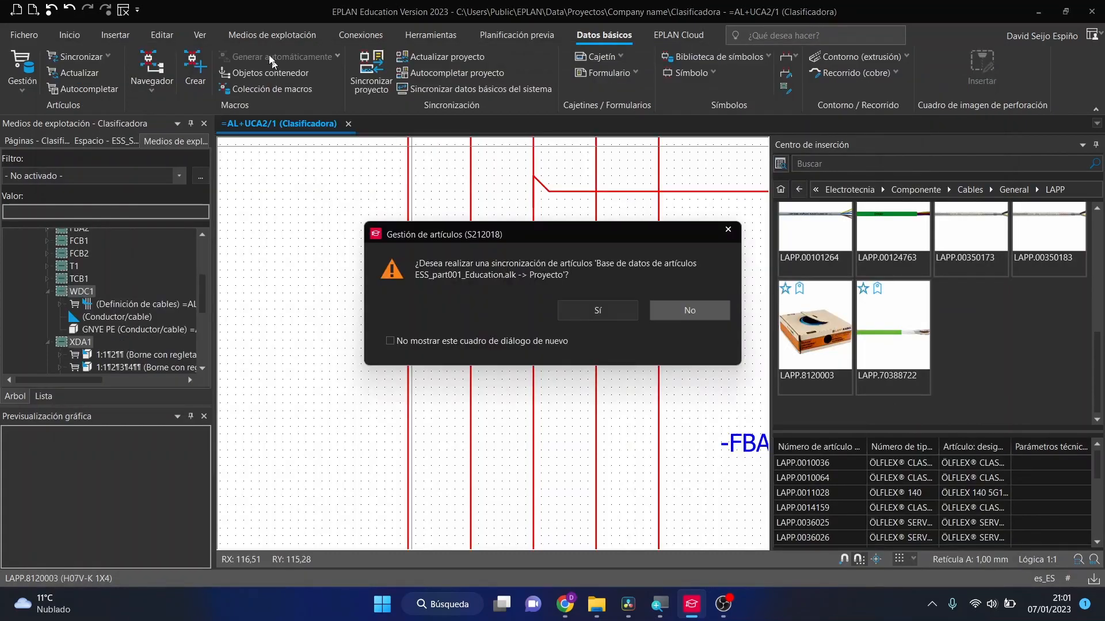
pyautogui.click(613, 311)
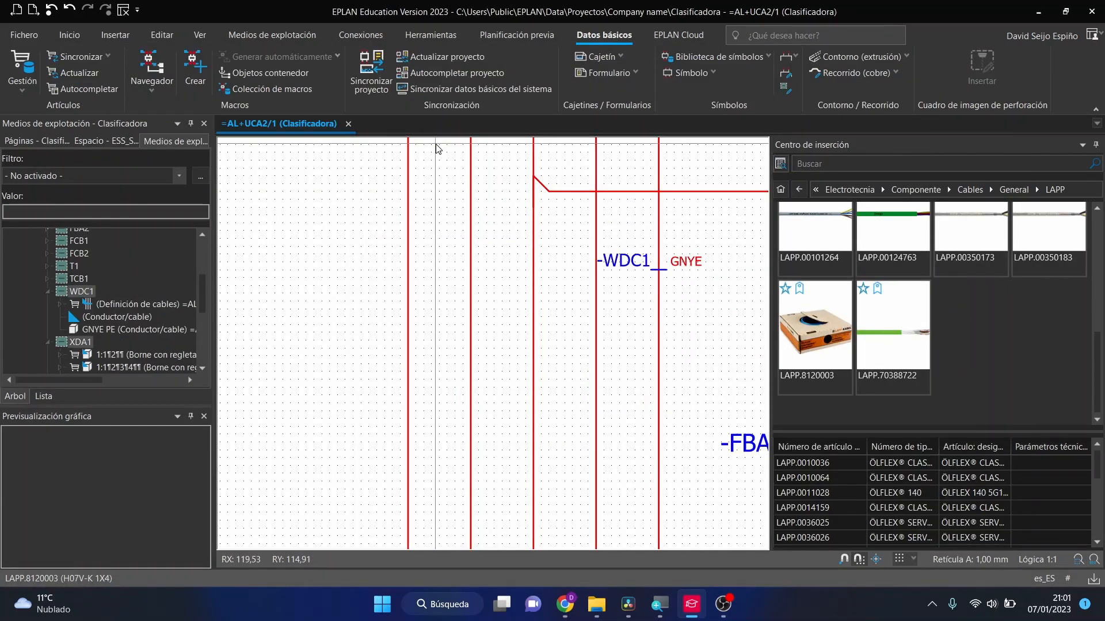
# Place cable LAPP.8120003 as a cable definition across the wire from contact 4, level with -WDC1
pyautogui.doubleClick(794, 327)
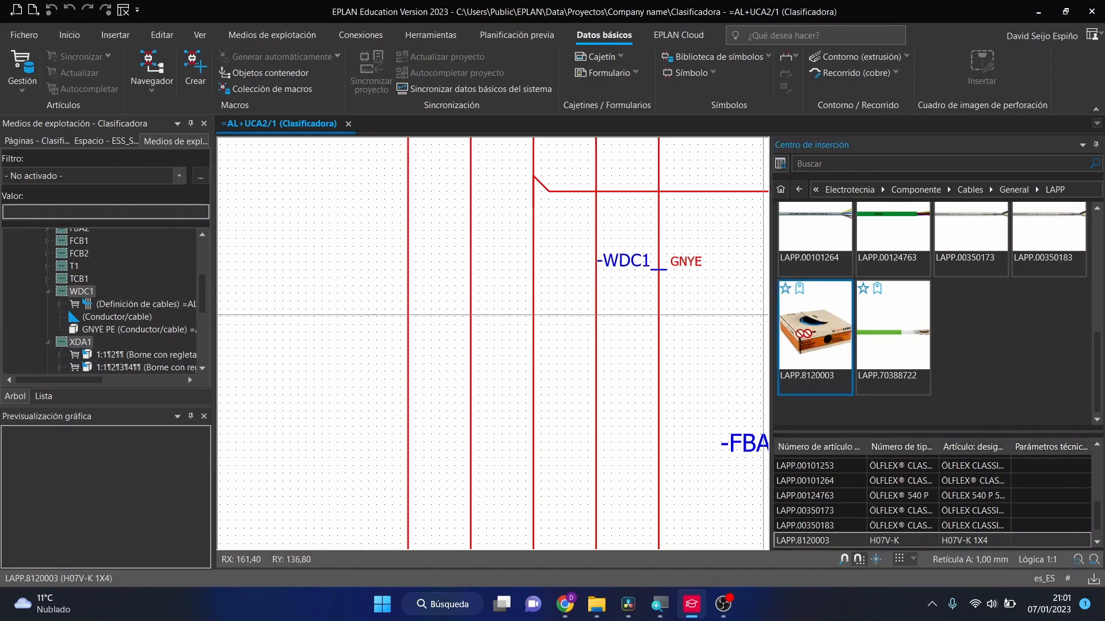
pyautogui.click(462, 266)
pyautogui.click(481, 263)
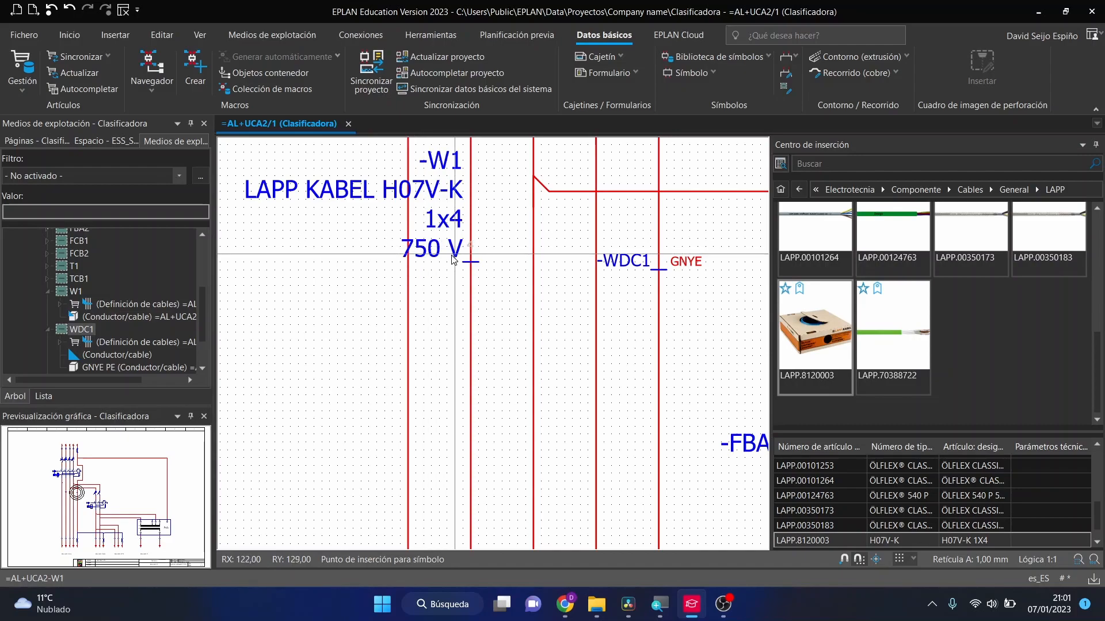
# Set the -W1 cable's connection cross-section to 2,5 and accept its properties
pyautogui.hotkey('shift', 'F5')
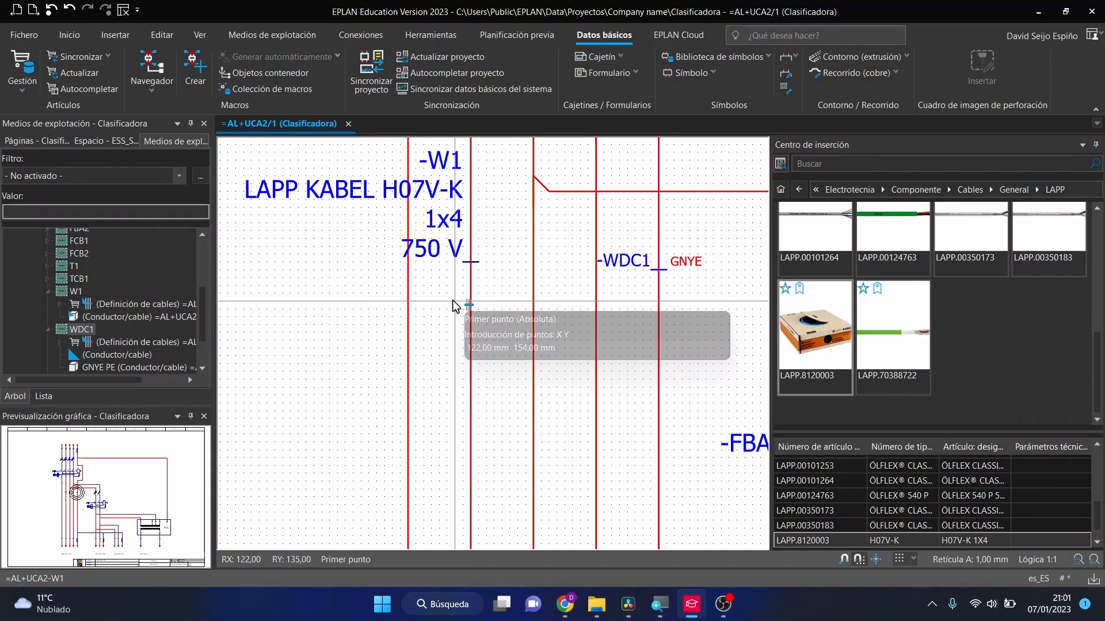
pyautogui.press('Escape')
pyautogui.doubleClick(443, 243)
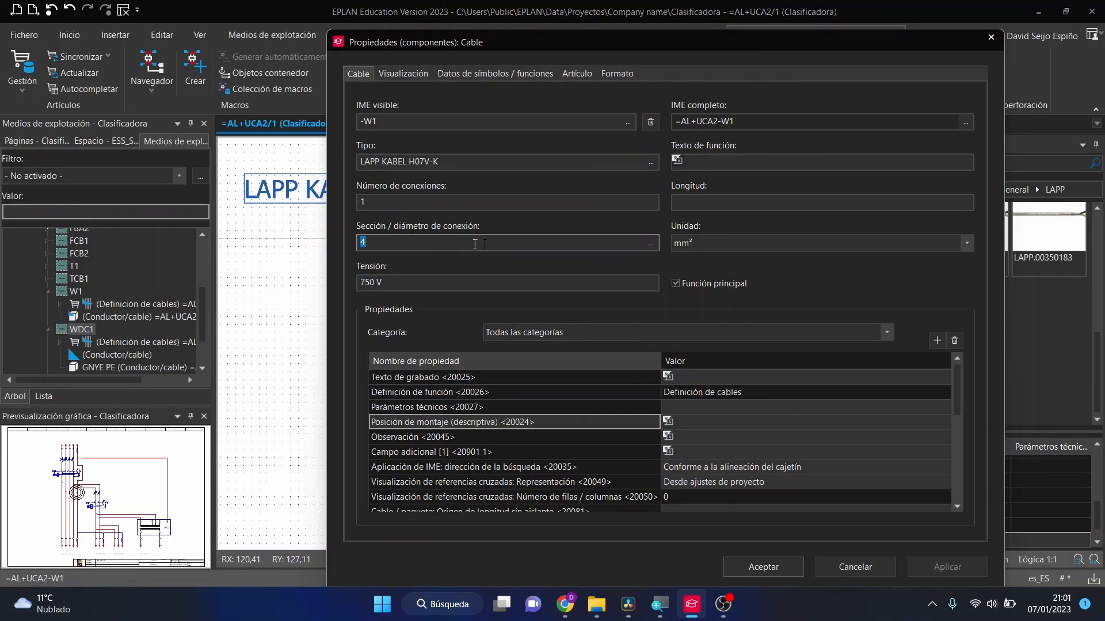
pyautogui.click(655, 242)
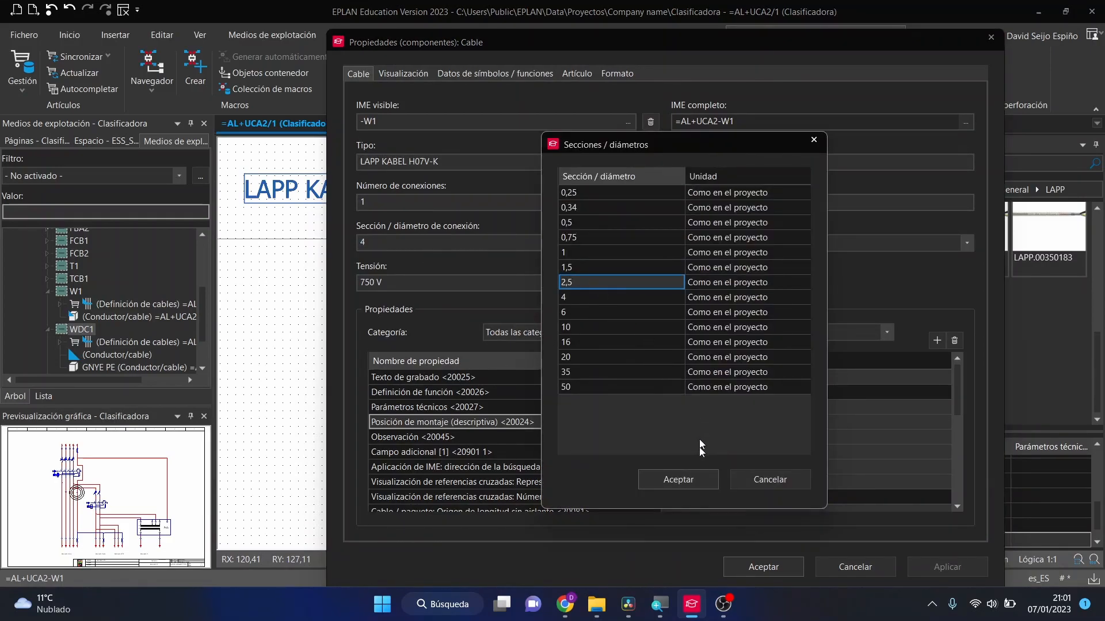
pyautogui.click(686, 481)
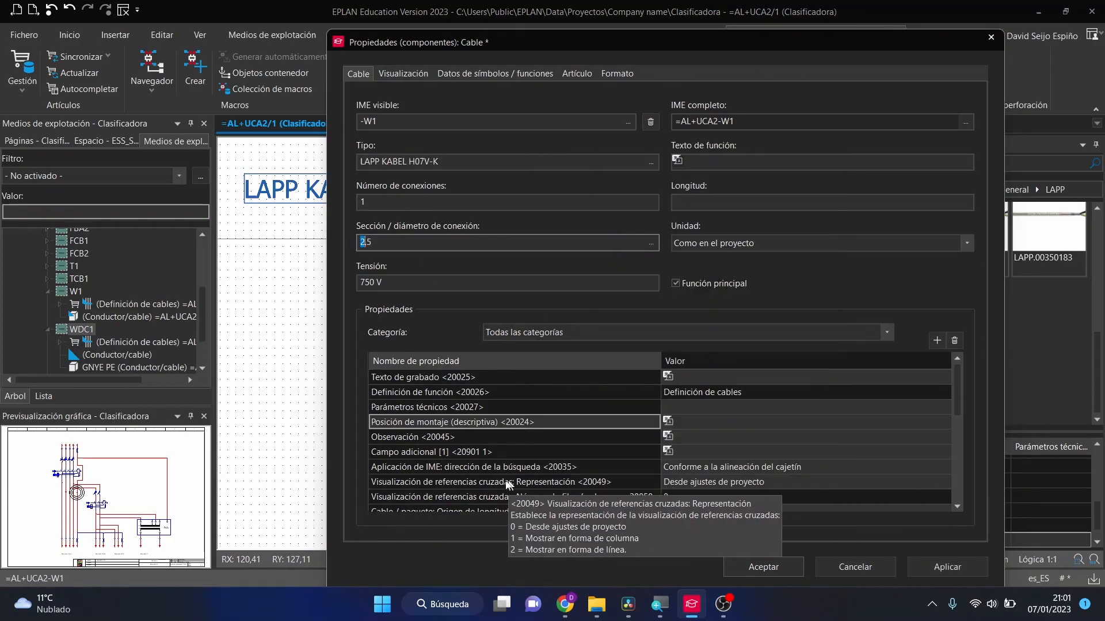
pyautogui.click(764, 567)
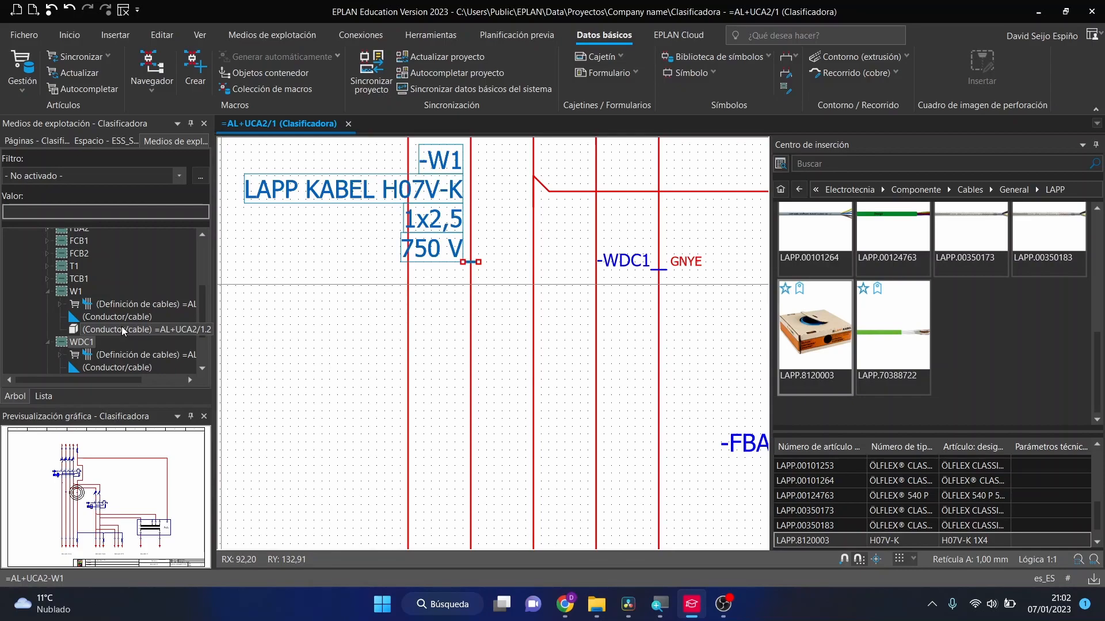
# Delete the -W1 cable definition from the wire below contact 4
pyautogui.scroll(-2, 603, 340)
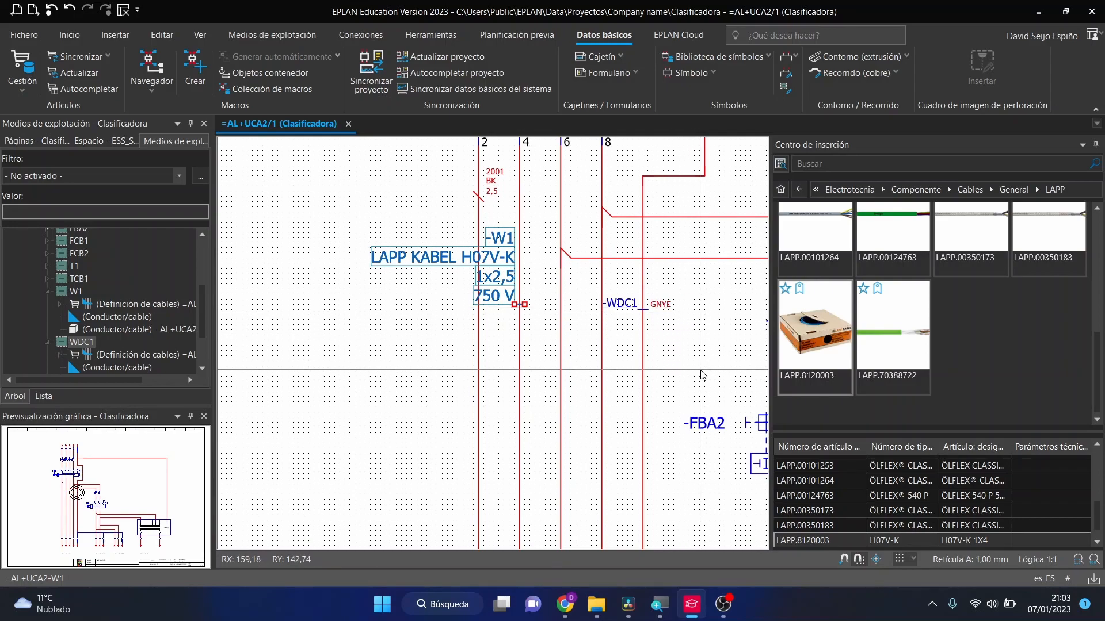
pyautogui.click(506, 297)
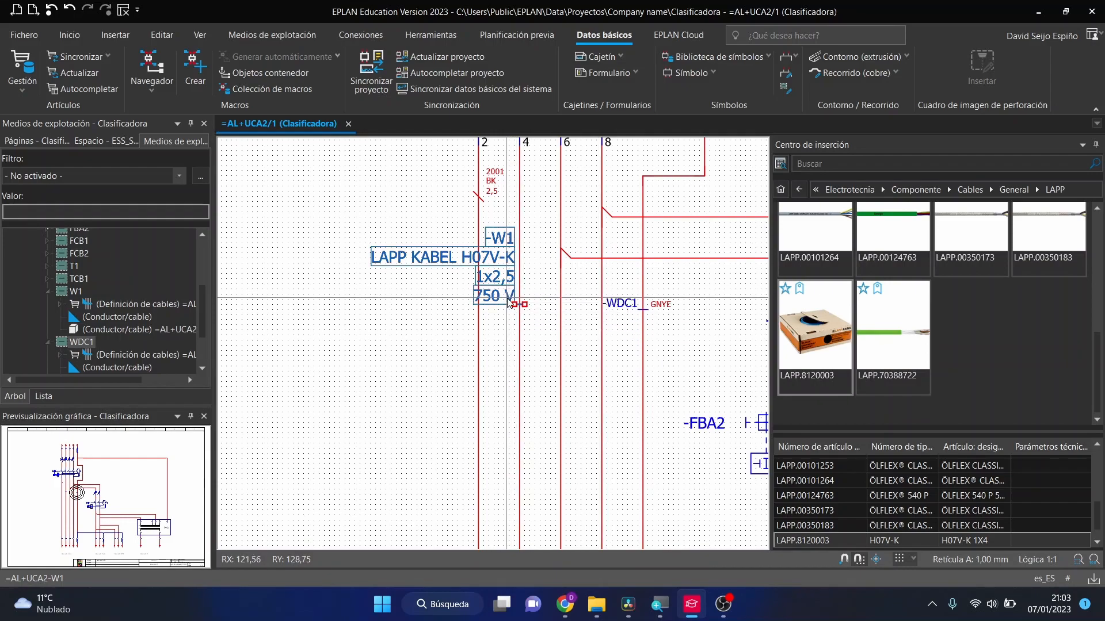
pyautogui.press('Delete')
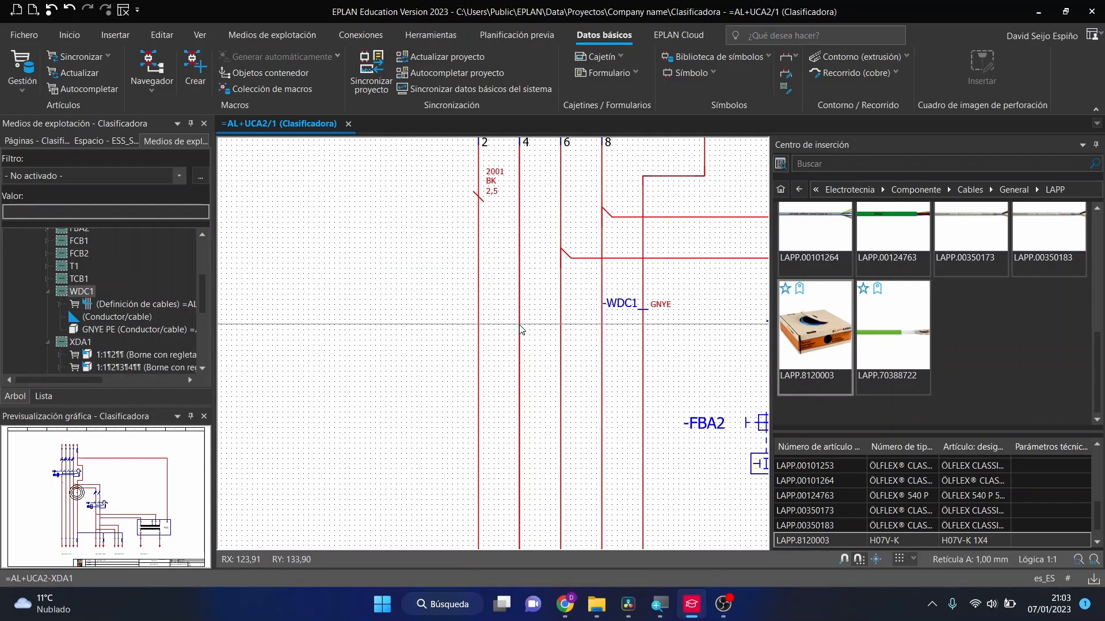
# Set the LAPP.8120003 Conductor/cable template's potential type to N, apply it and synchronize the parts database to the project
pyautogui.click(18, 67)
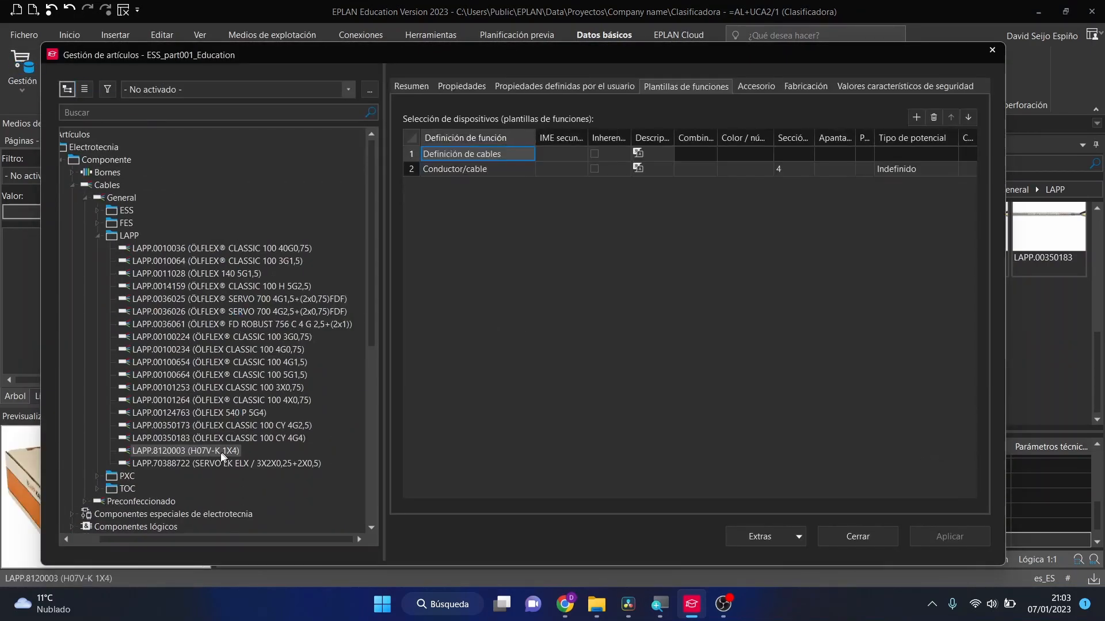
pyautogui.click(206, 453)
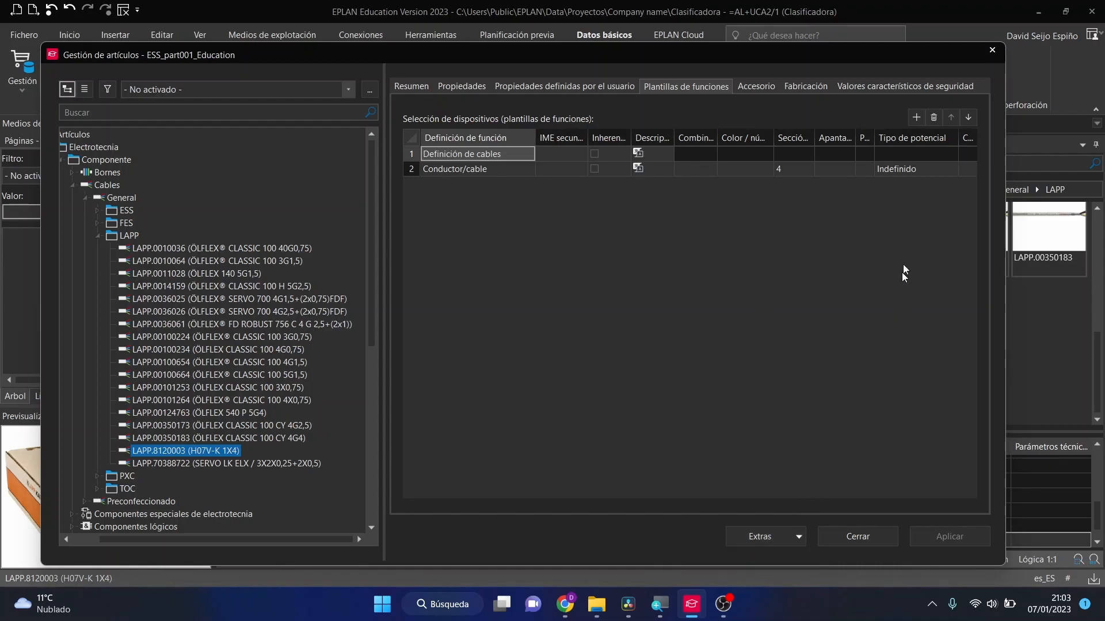
pyautogui.click(950, 171)
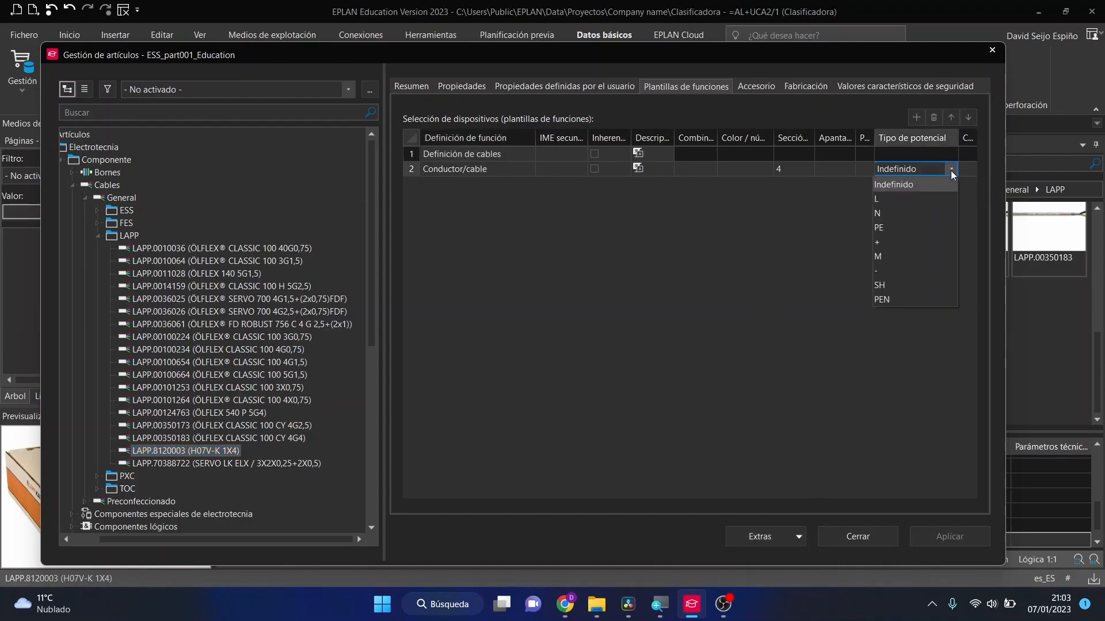
pyautogui.click(886, 214)
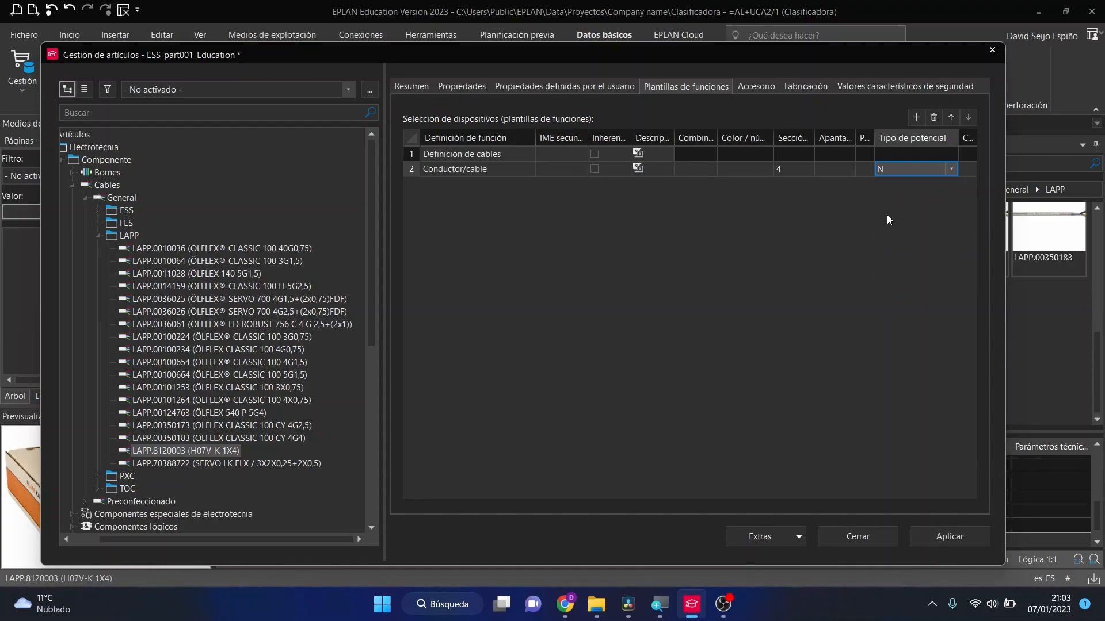
pyautogui.click(787, 169)
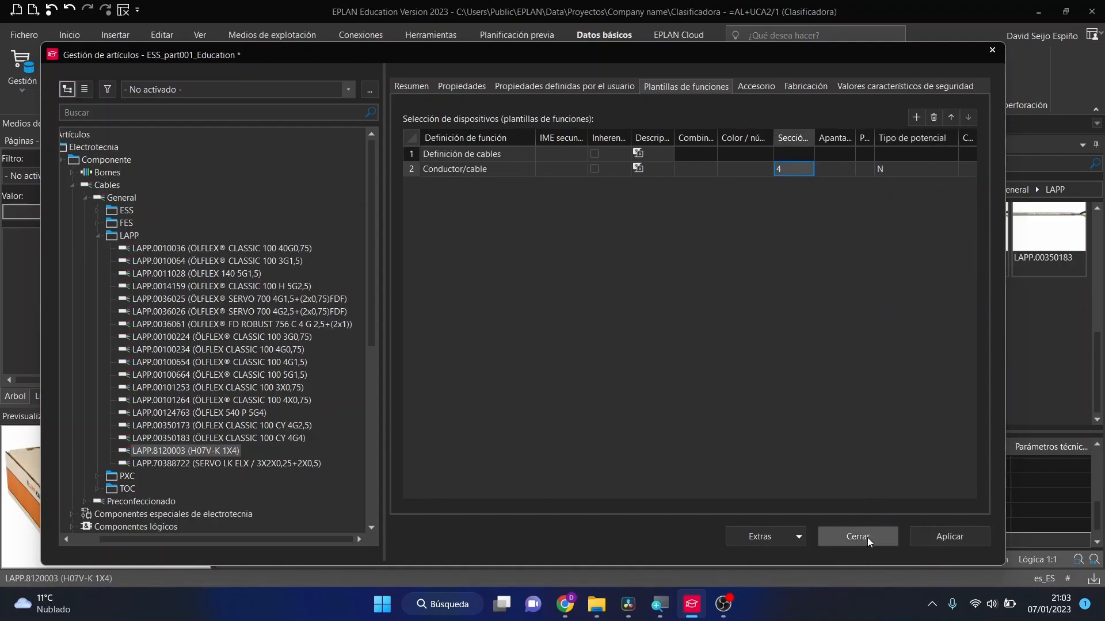
pyautogui.click(924, 544)
pyautogui.click(885, 543)
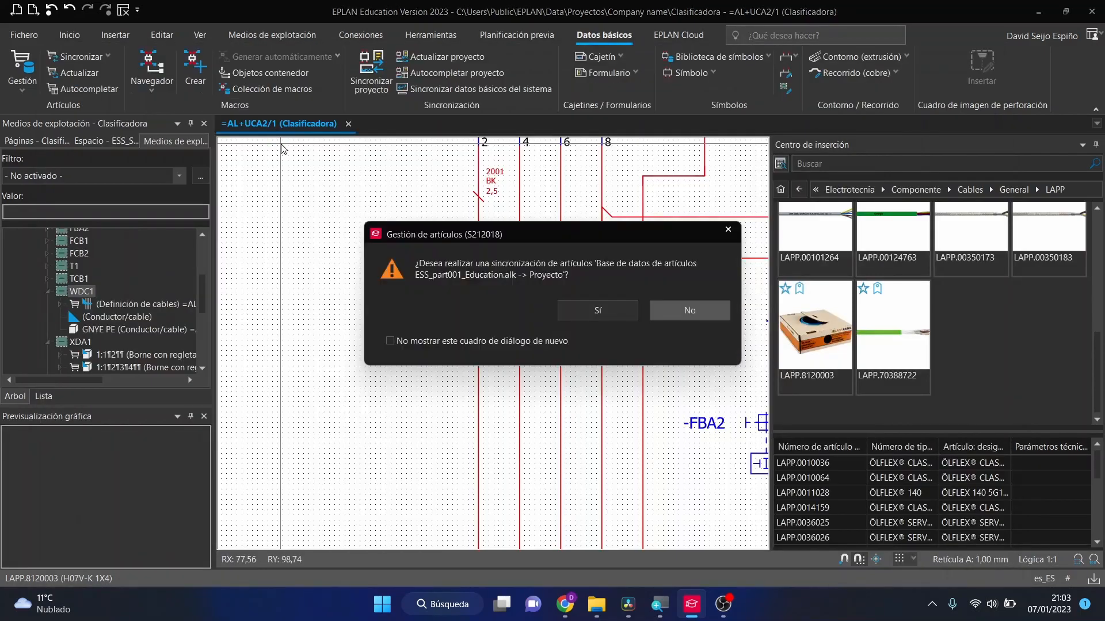
pyautogui.click(597, 311)
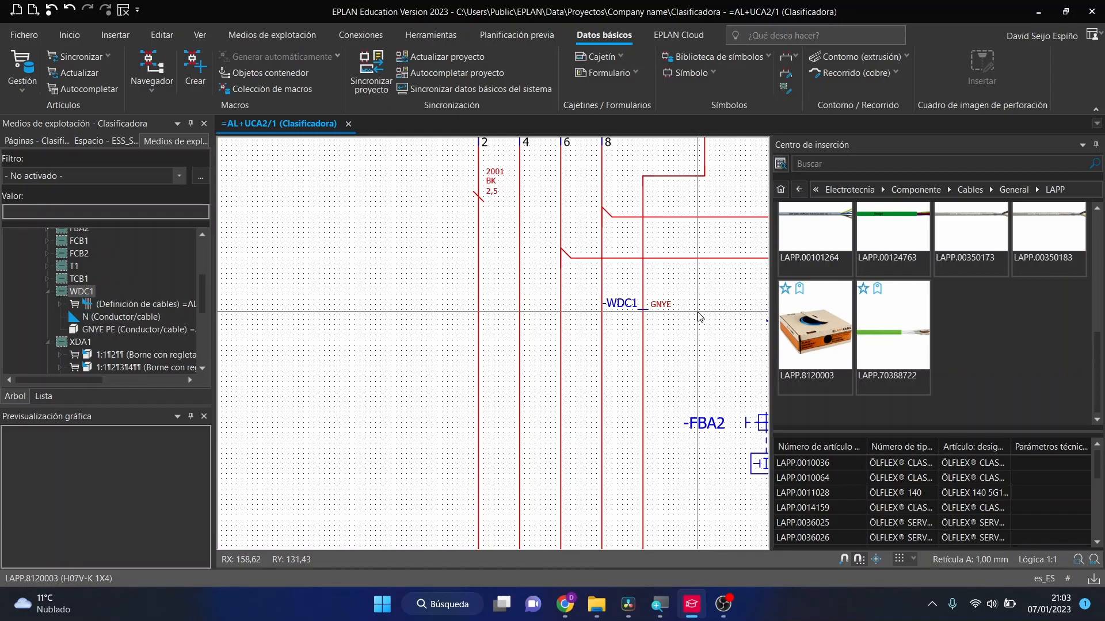
# Undo the recent cable edits in the schematic back to before the -W1 cable definition was placed
pyautogui.scroll(-1, 742, 333)
pyautogui.scroll(6, 496, 164)
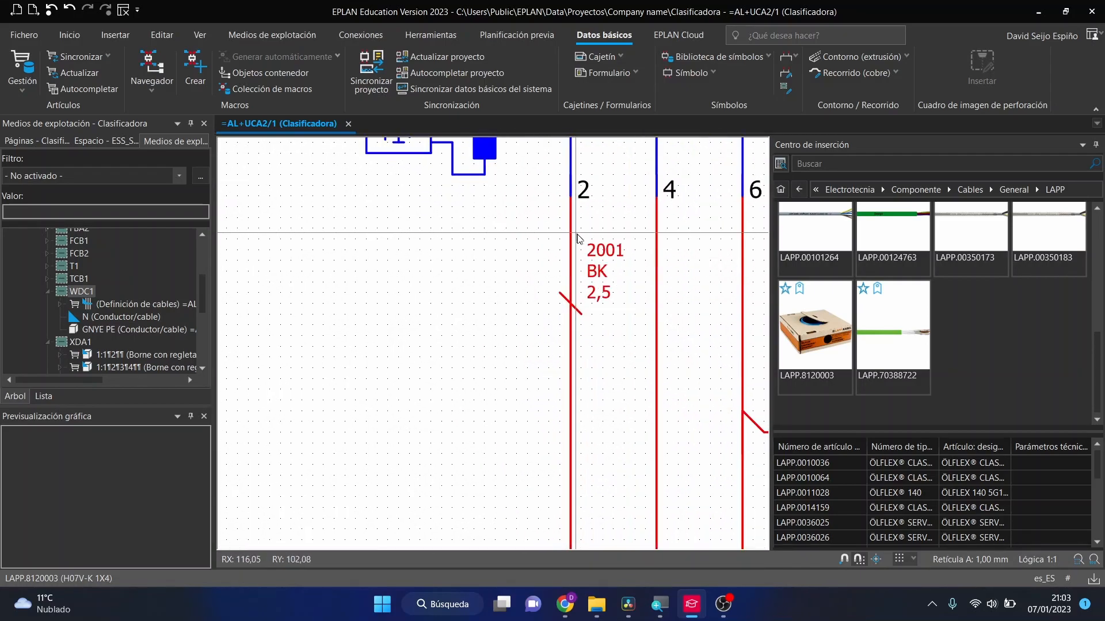
pyautogui.click(605, 269)
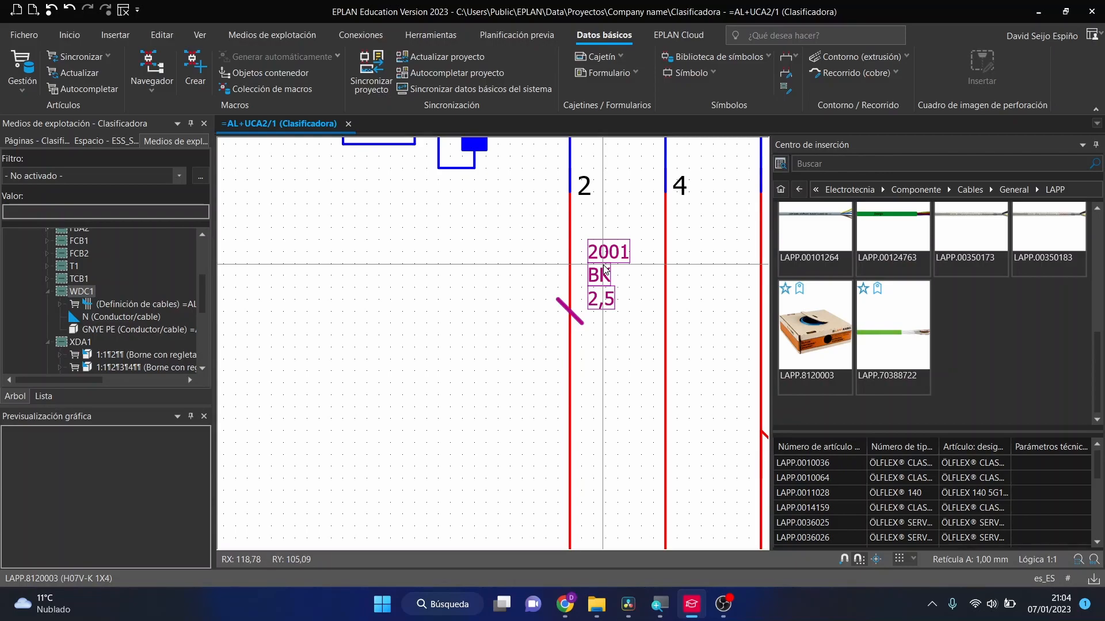
pyautogui.scroll(-5, 606, 269)
pyautogui.scroll(5, 712, 347)
pyautogui.scroll(1, 713, 347)
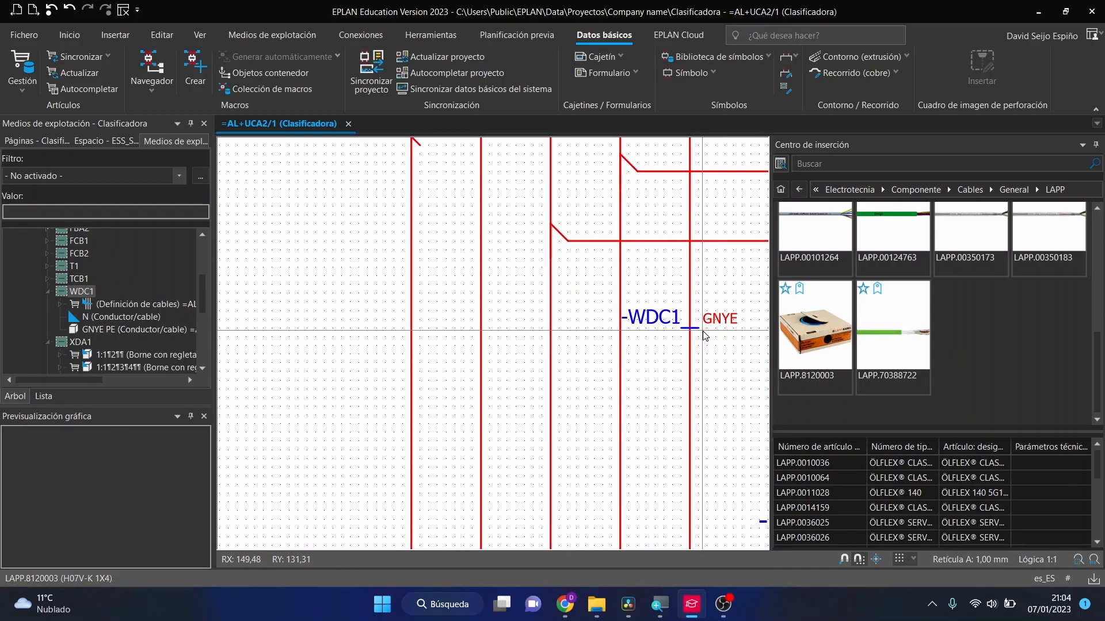
pyautogui.hotkey('ctrl', 'z')
pyautogui.hotkey('ctrl', 'z')
pyautogui.hotkey('ctrl', 'z')
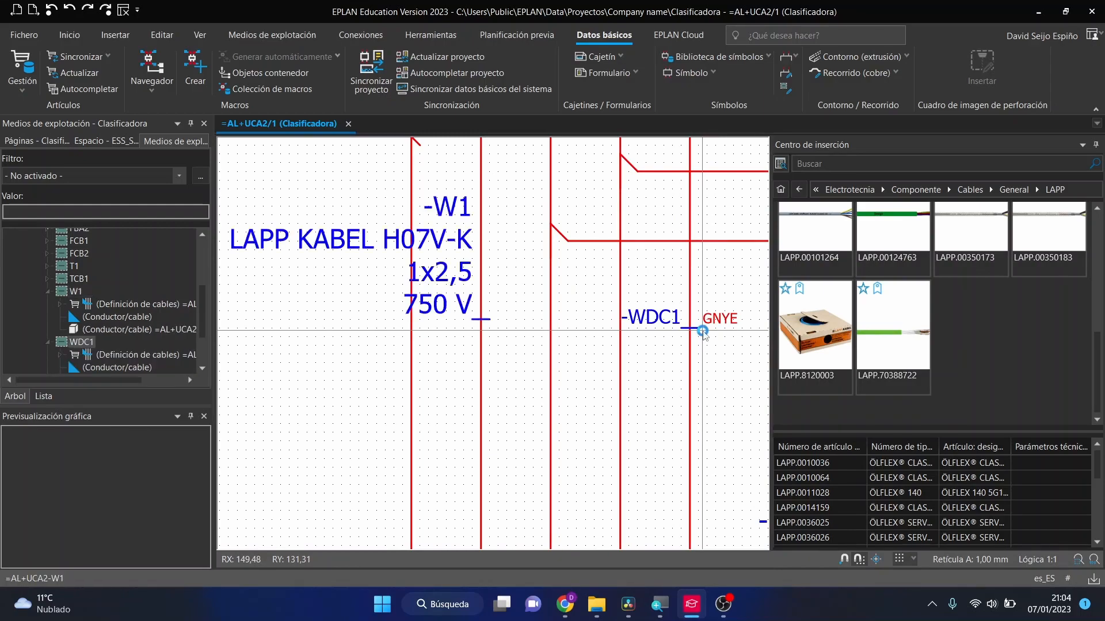
pyautogui.hotkey('ctrl', 'z')
pyautogui.hotkey('ctrl', 'z')
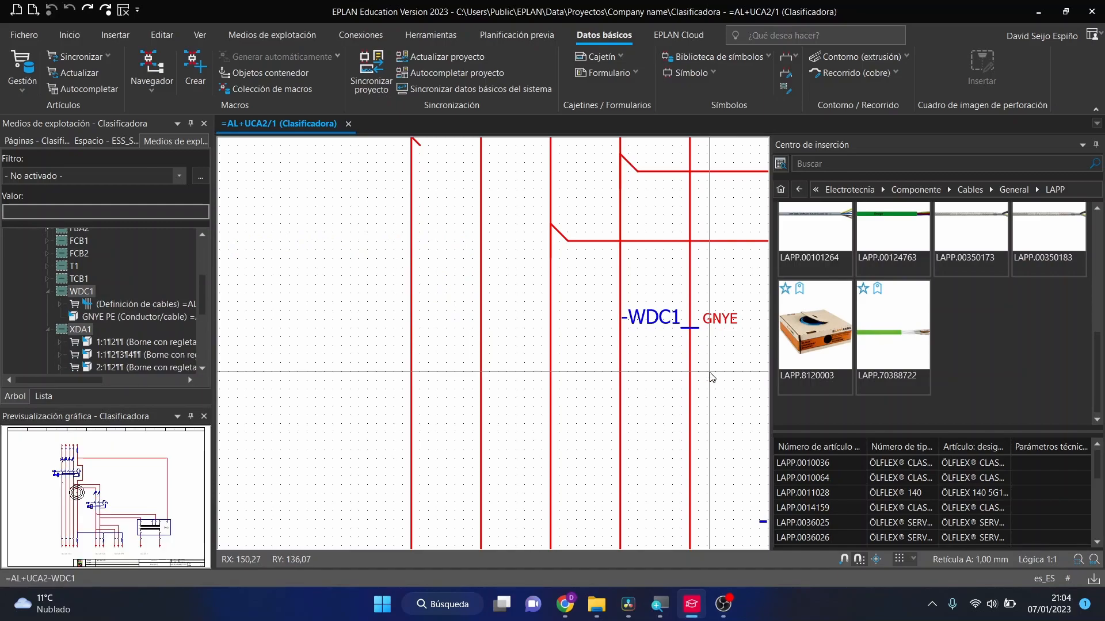
# Review the -WDC1 cable's general and display properties, leaving them without changes
pyautogui.click(684, 328)
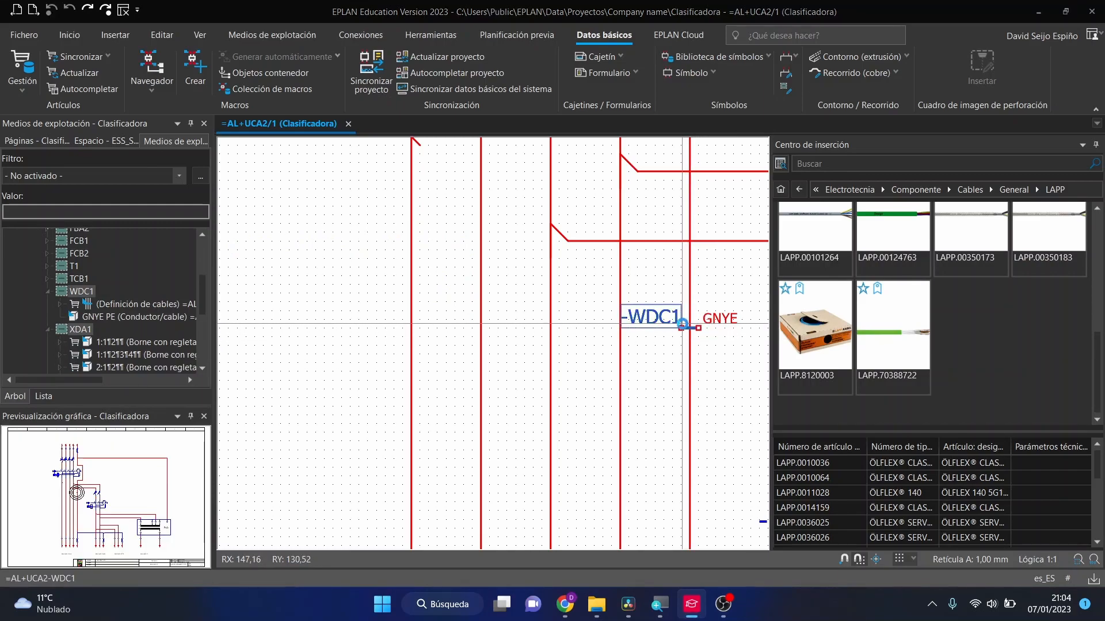
pyautogui.doubleClick(684, 328)
pyautogui.click(698, 203)
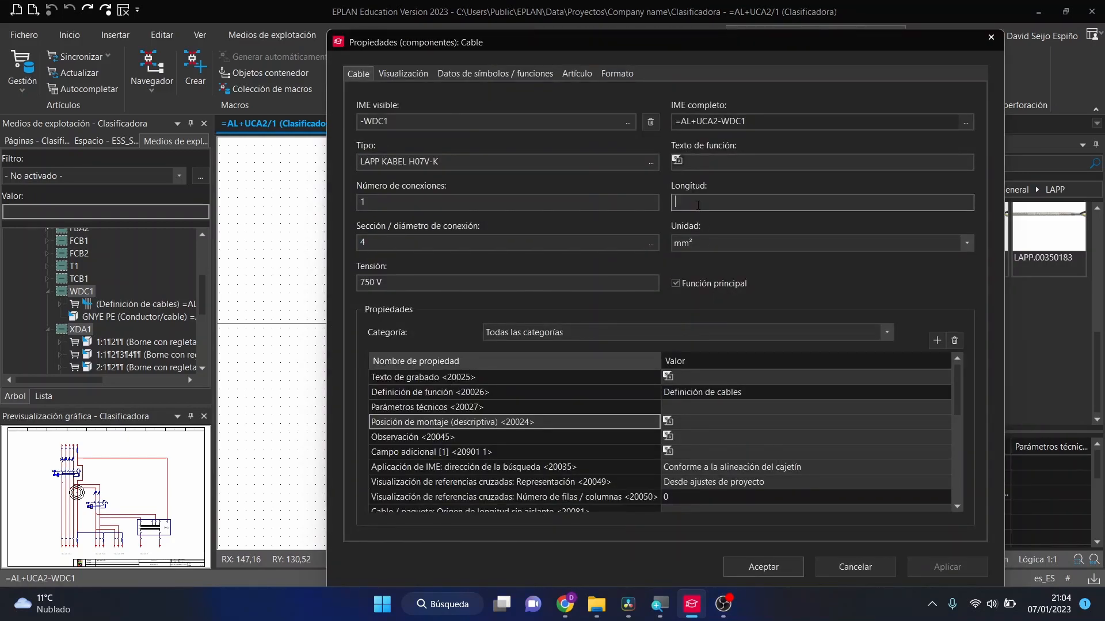
pyautogui.click(707, 167)
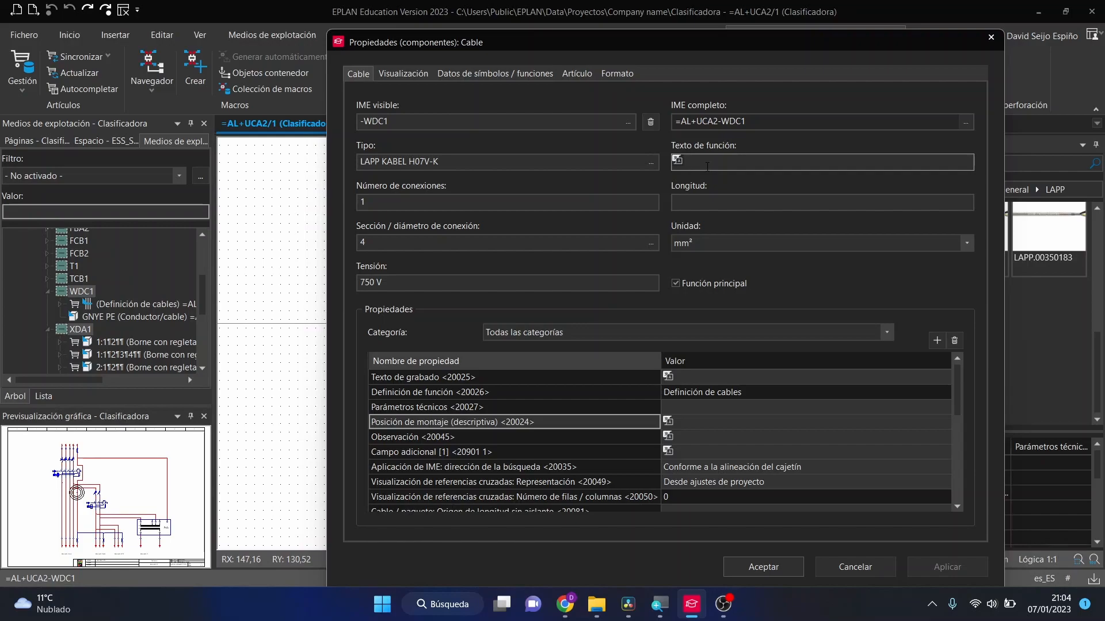
pyautogui.click(406, 72)
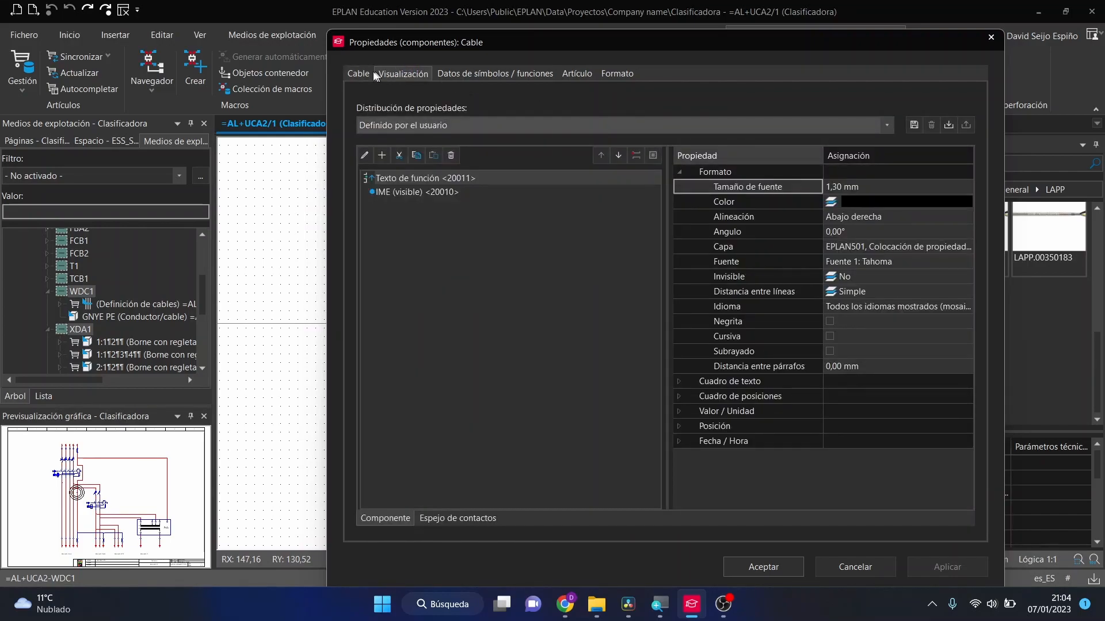
pyautogui.click(364, 72)
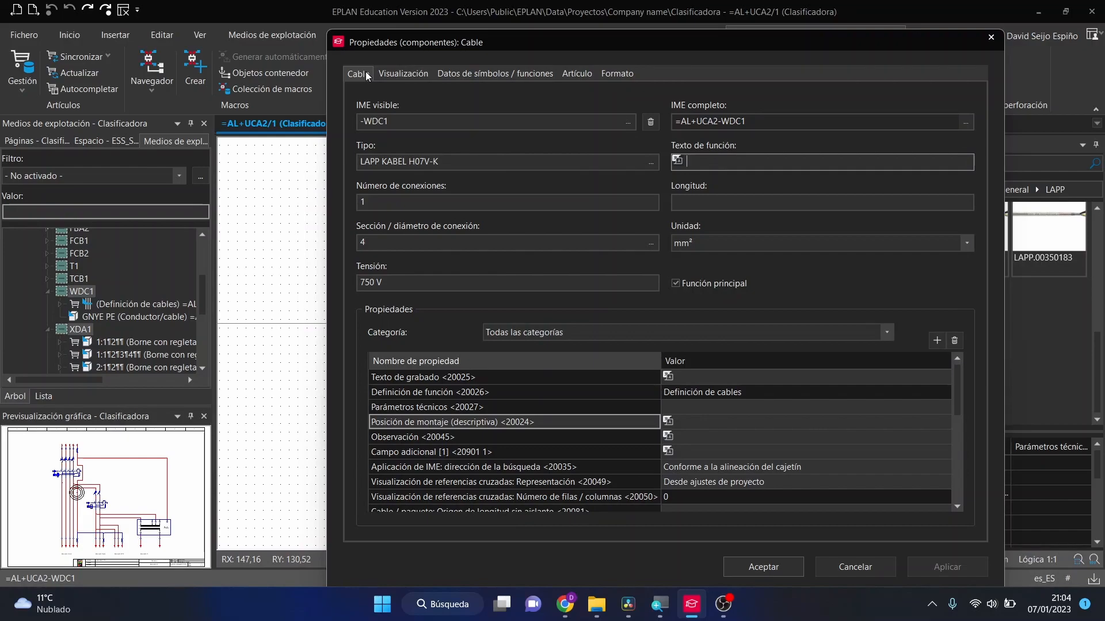
pyautogui.click(876, 569)
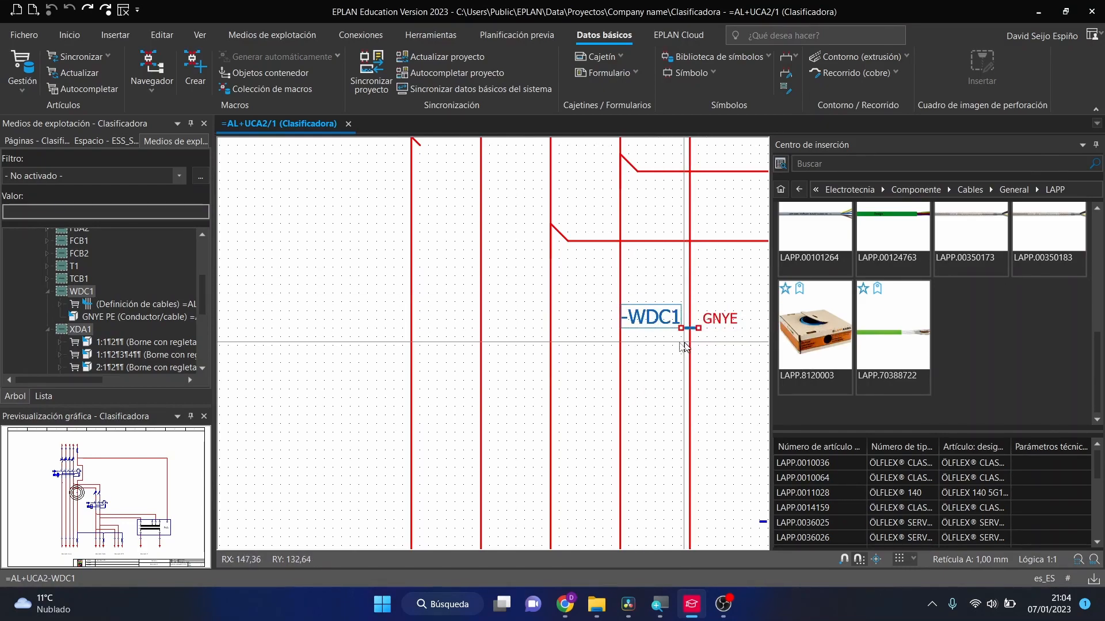
# Examine the connection definition point 2001 on the wire below contact 2
pyautogui.scroll(-2, 679, 342)
pyautogui.scroll(1, 487, 179)
pyautogui.scroll(-2, 533, 213)
pyautogui.scroll(3, 502, 183)
pyautogui.scroll(1, 504, 187)
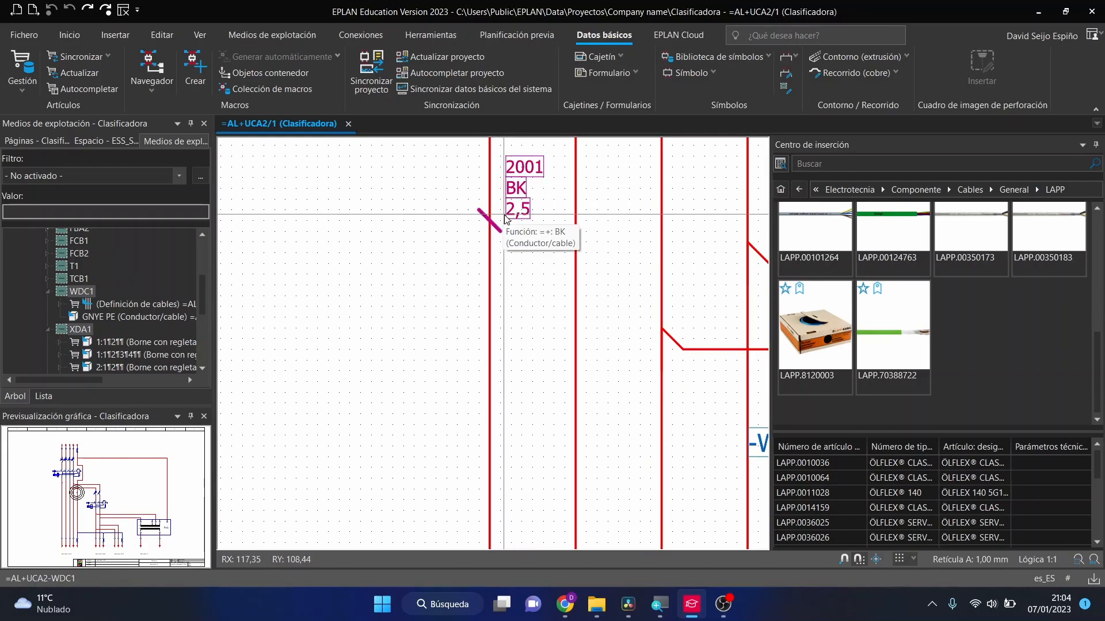